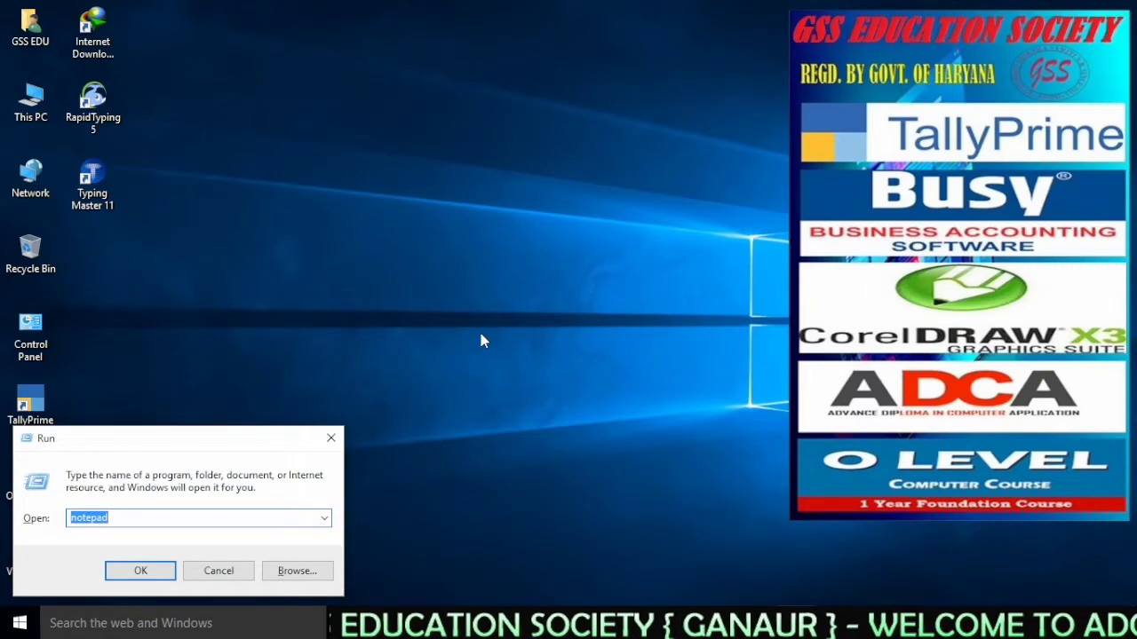
# Launch Notepad from the Run dialog and maximize its window.
pyautogui.press('Return')
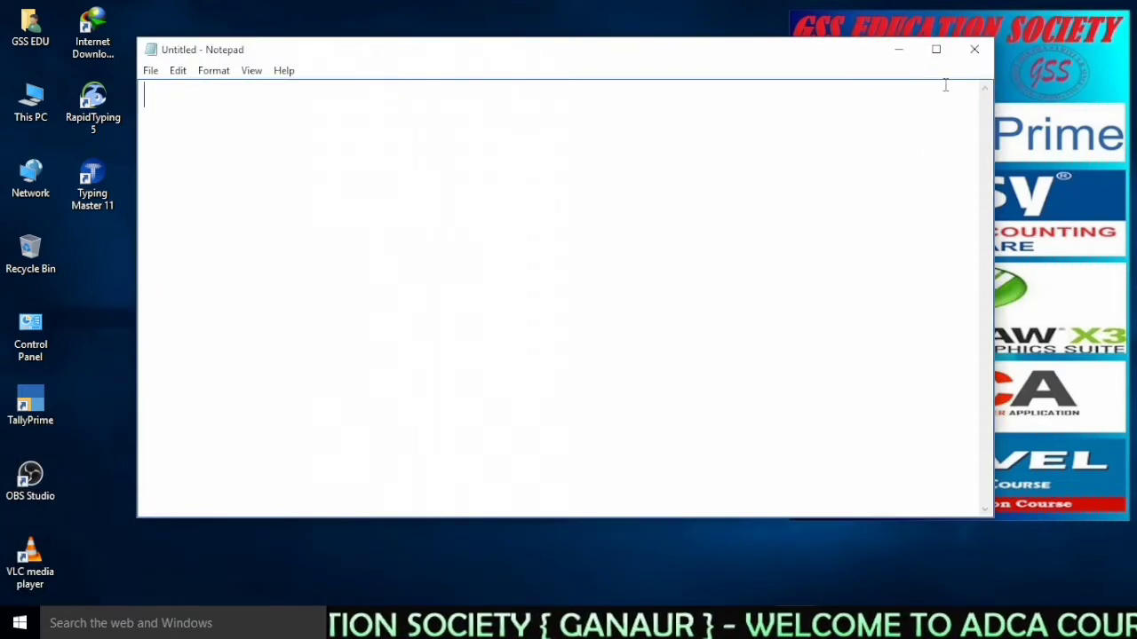
pyautogui.click(936, 49)
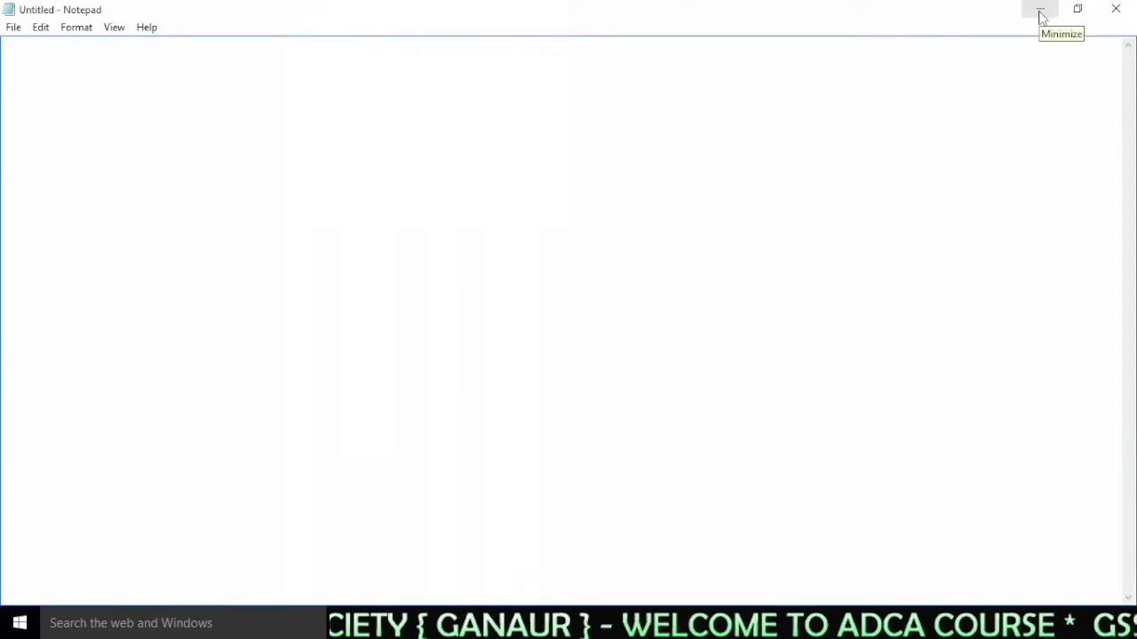
# Cycle the Notepad window through its minimized and restored-down states, ending with it maximized.
pyautogui.click(1041, 14)
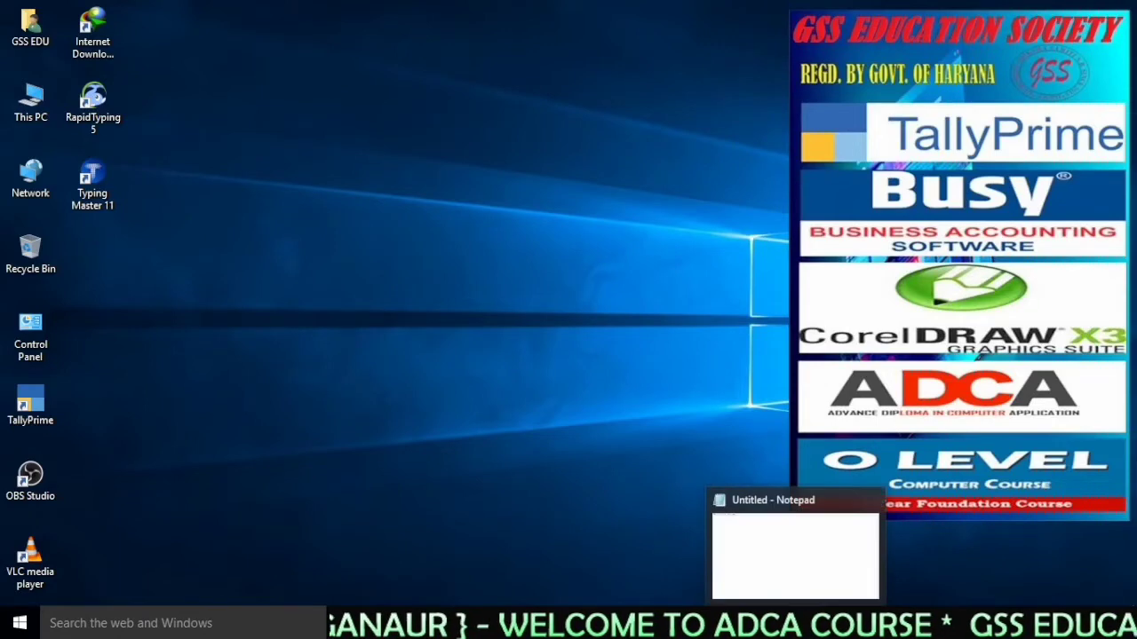
pyautogui.click(793, 623)
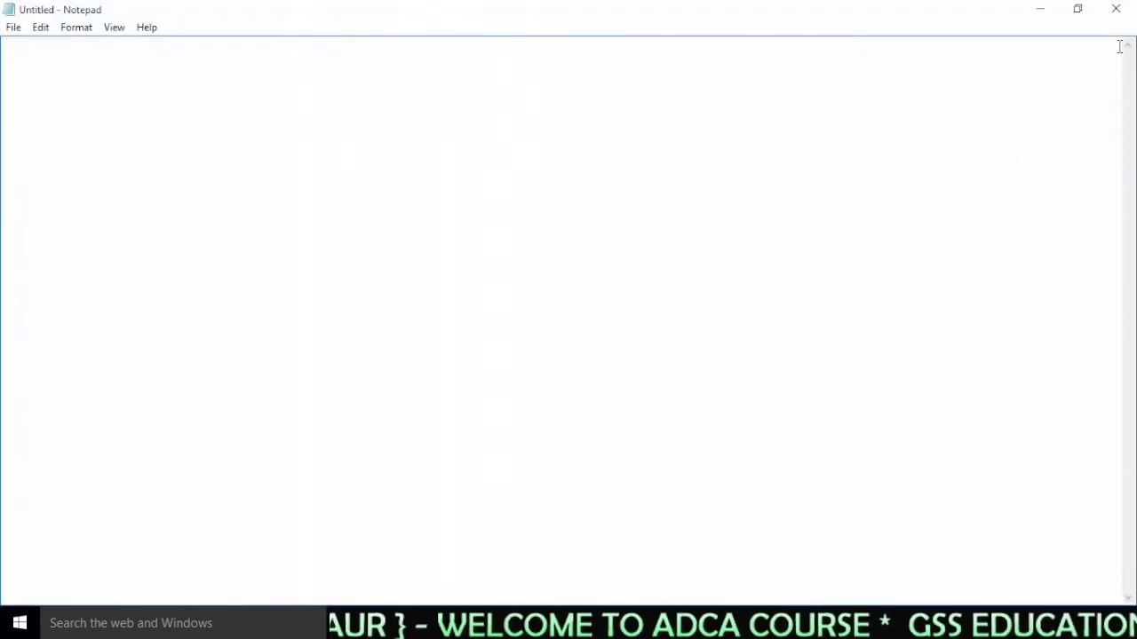
pyautogui.click(1079, 16)
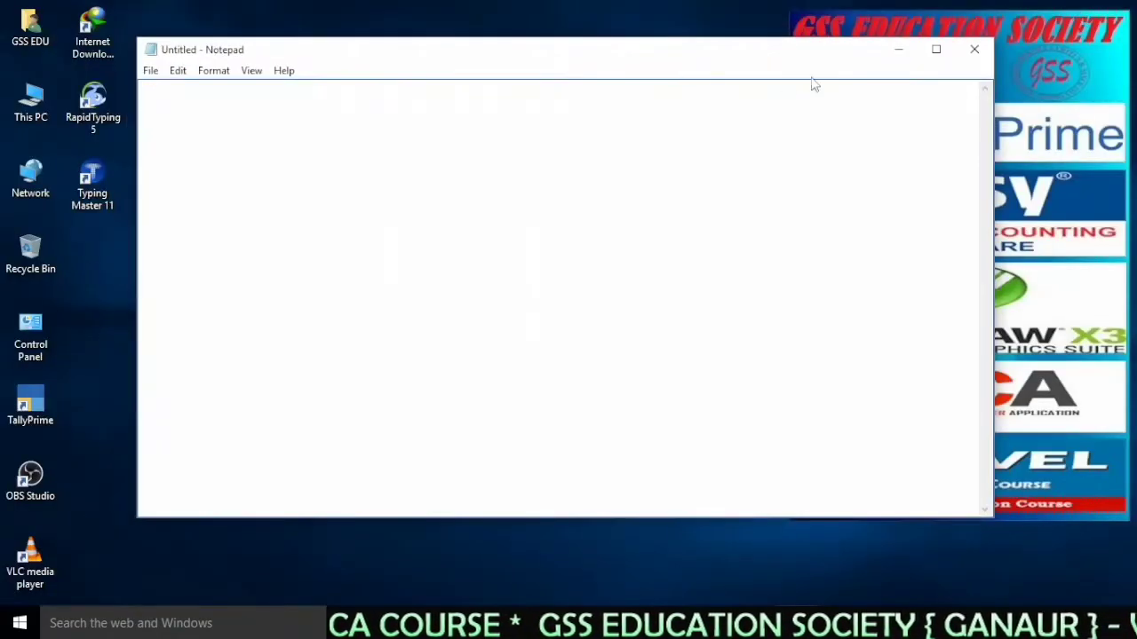
pyautogui.moveTo(598, 61); pyautogui.dragTo(561, 56)
pyautogui.click(894, 45)
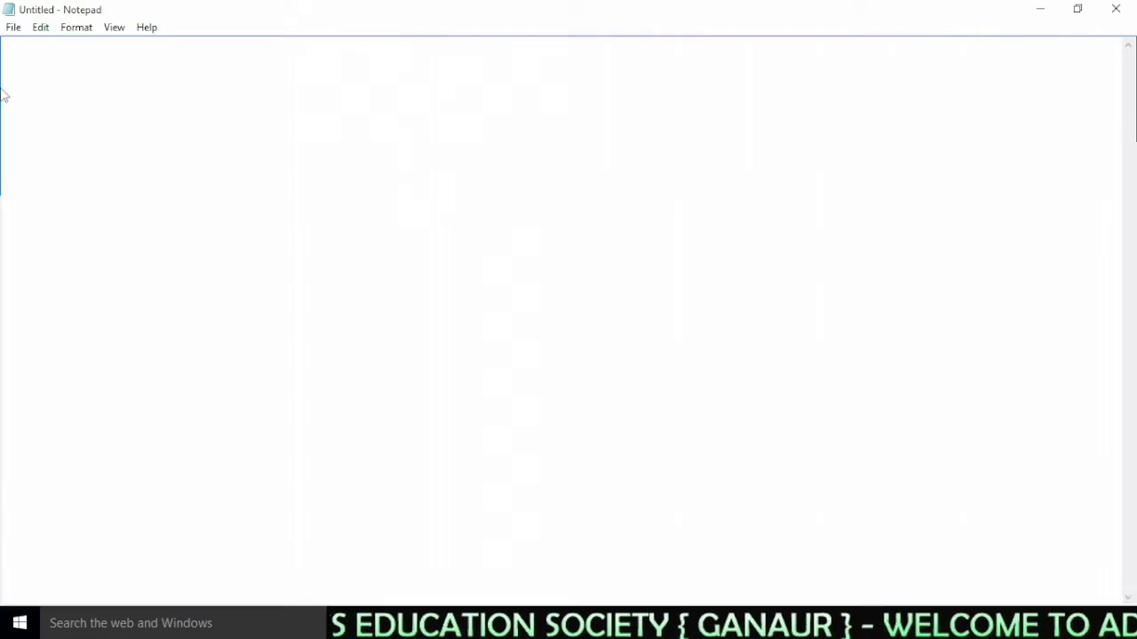
pyautogui.click(14, 29)
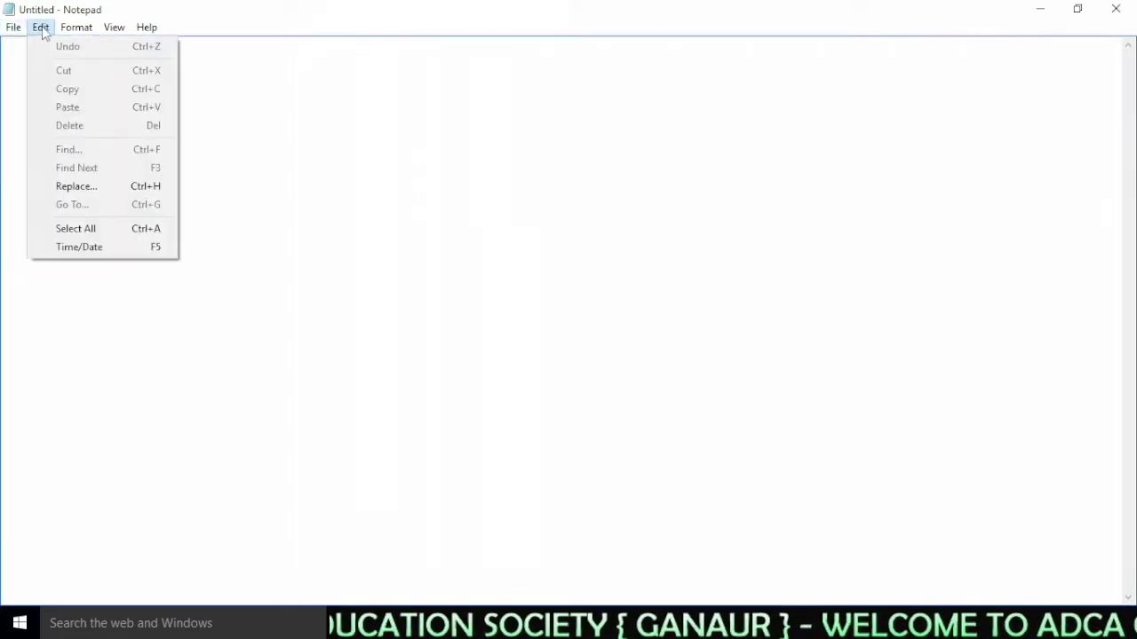
pyautogui.moveTo(109, 33)
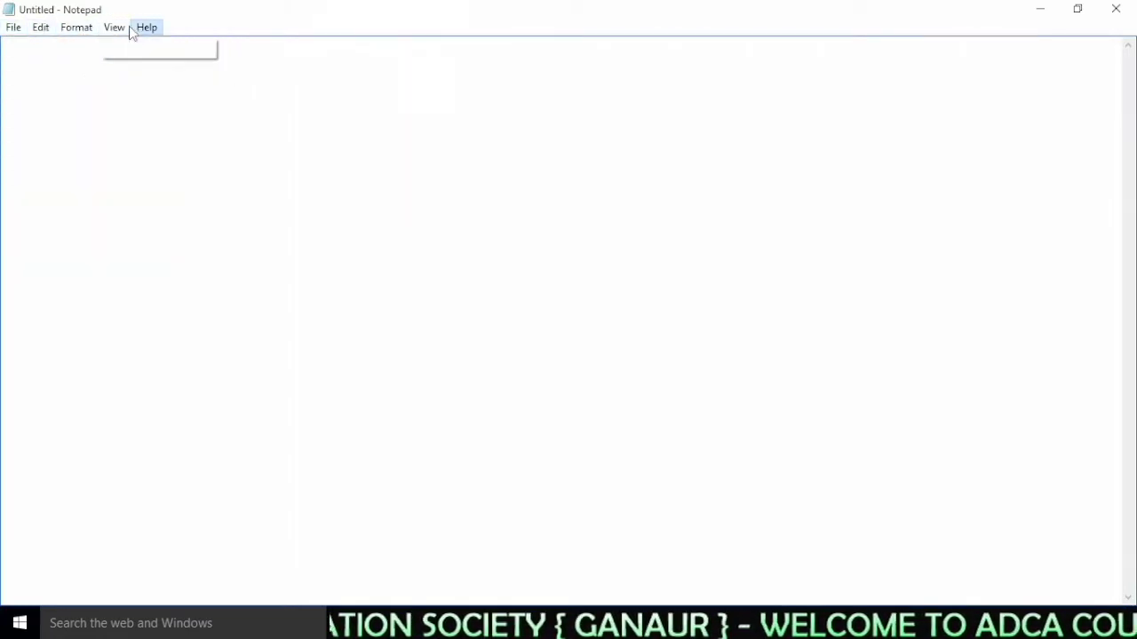
pyautogui.moveTo(11, 31)
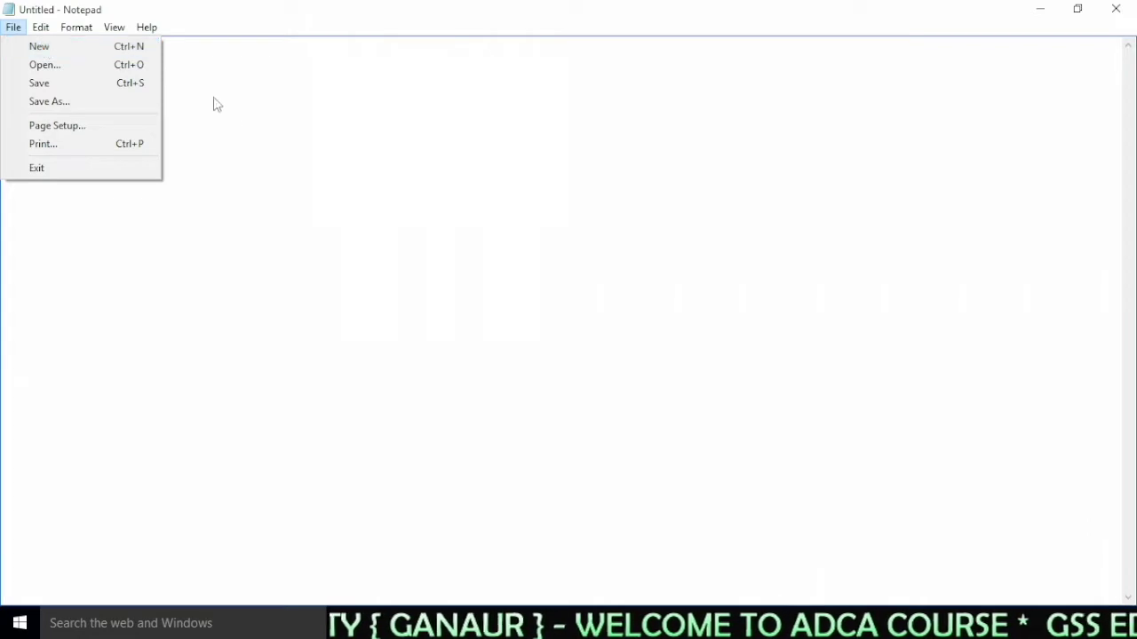
pyautogui.click(227, 152)
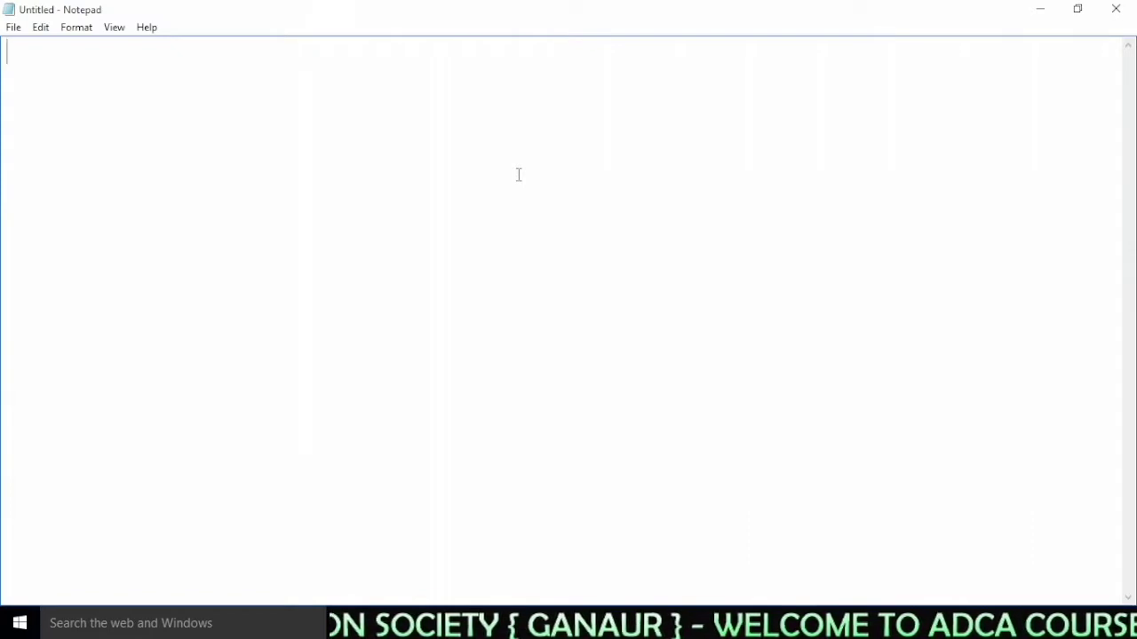
# Enter the text "gss edu society" in the blank document.
pyautogui.write('gss edu')
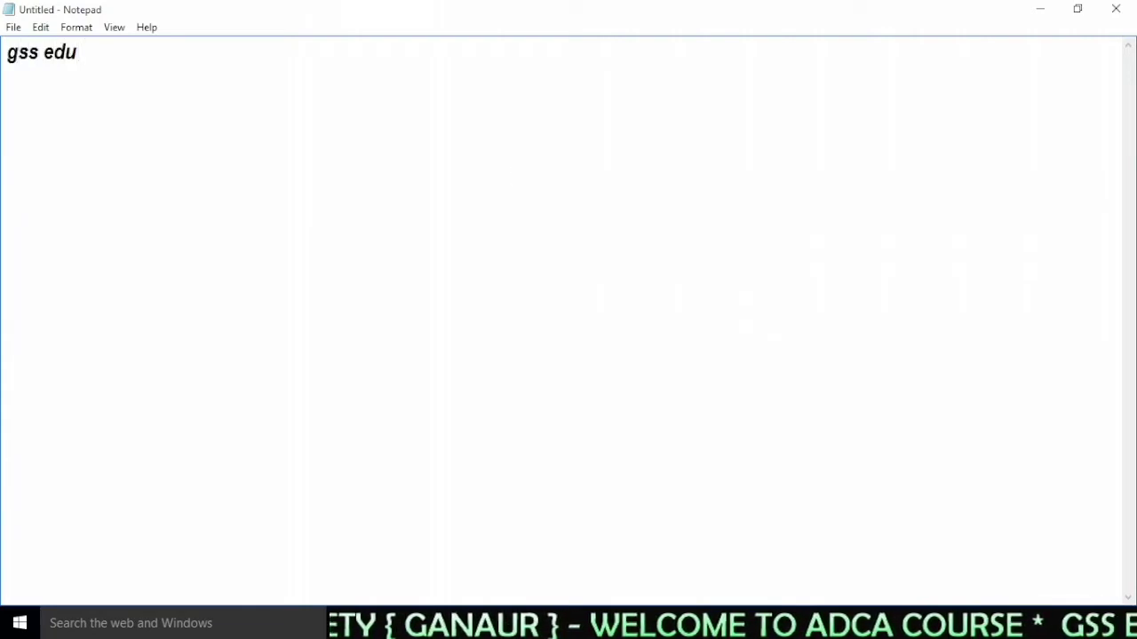
pyautogui.write(' society')
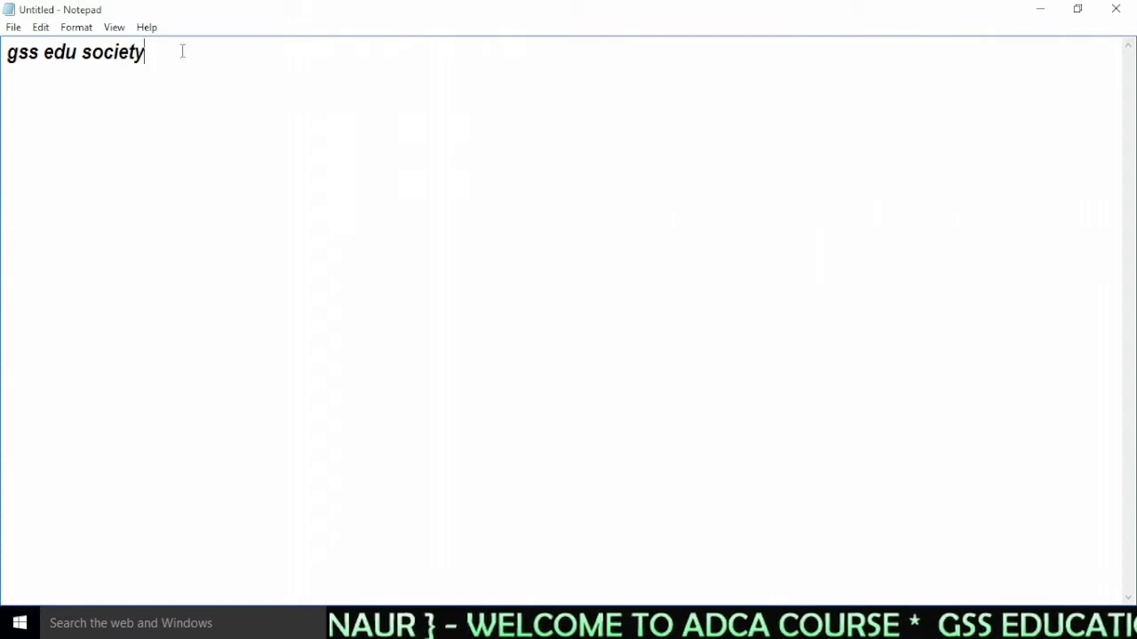
# Open the font settings for the document and choose the Blackadder ITC font.
pyautogui.click(76, 28)
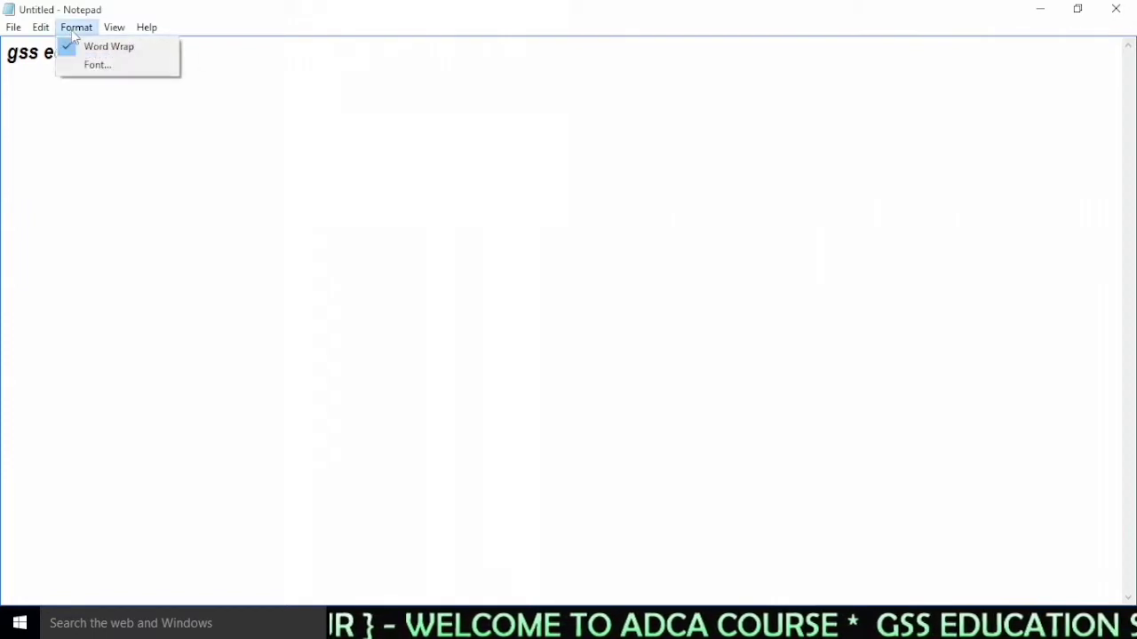
pyautogui.click(104, 71)
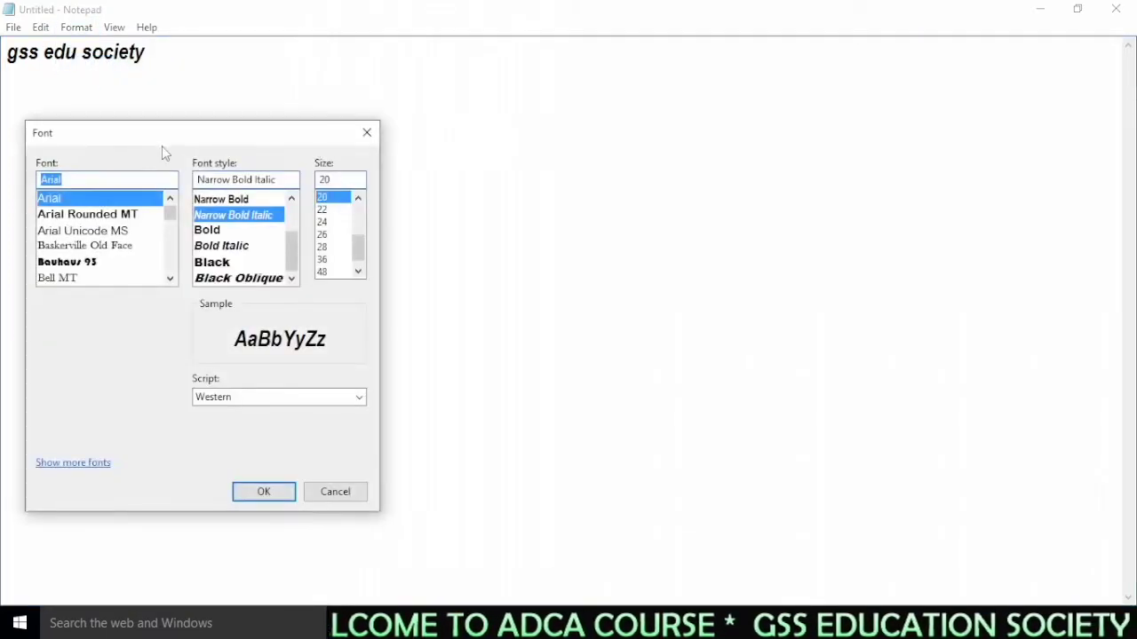
pyautogui.moveTo(162, 145); pyautogui.dragTo(471, 89)
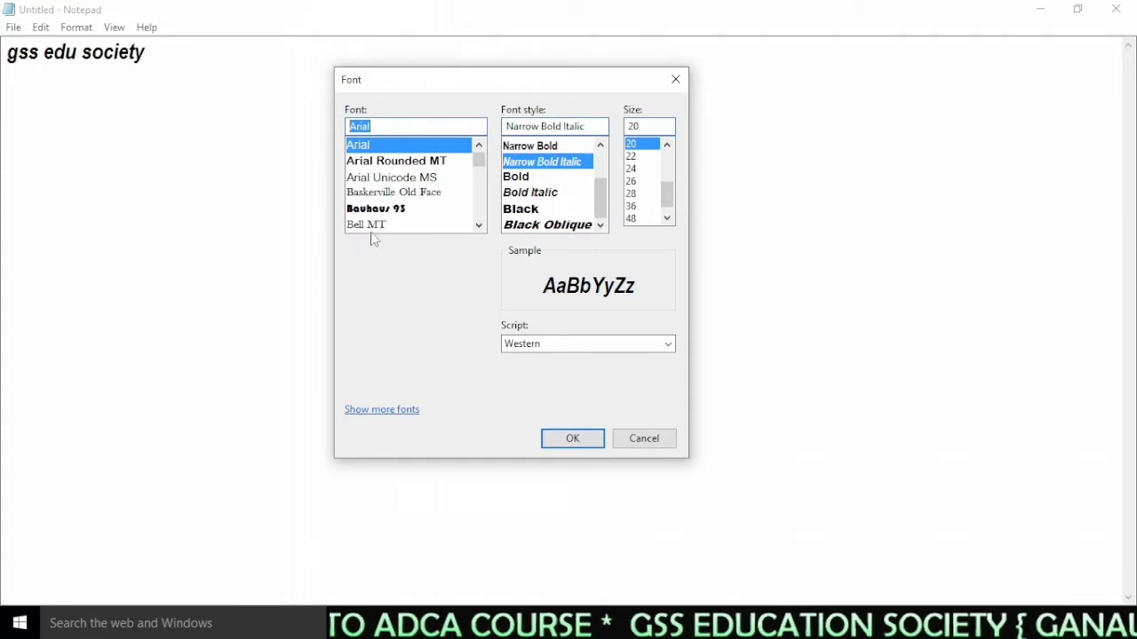
pyautogui.click(479, 226)
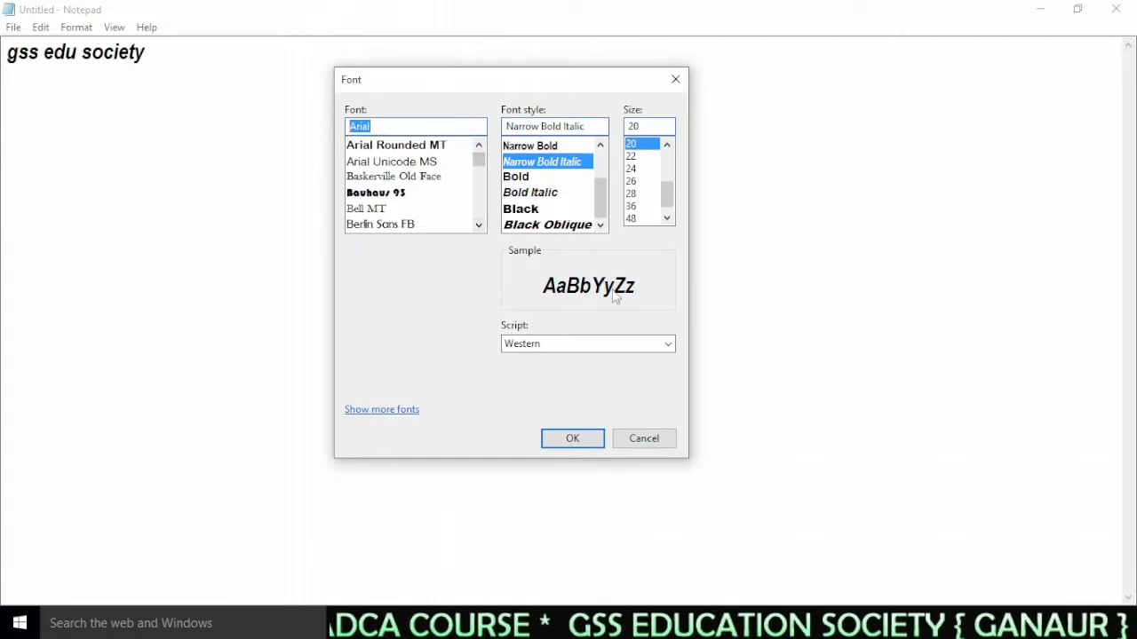
pyautogui.click(479, 226)
pyautogui.click(479, 226)
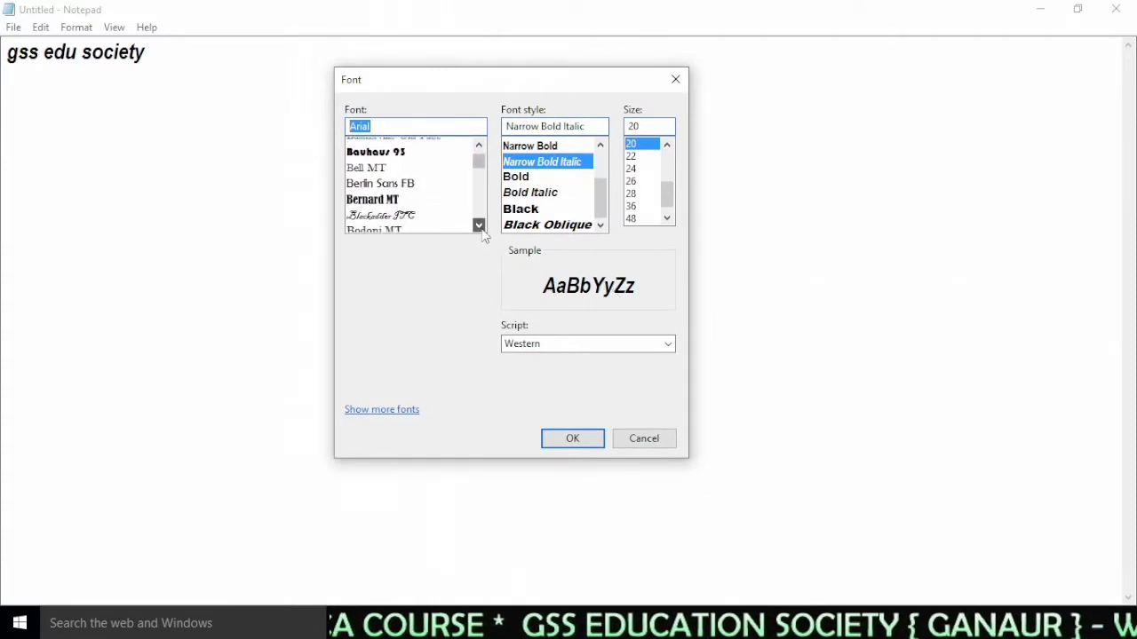
pyautogui.click(382, 210)
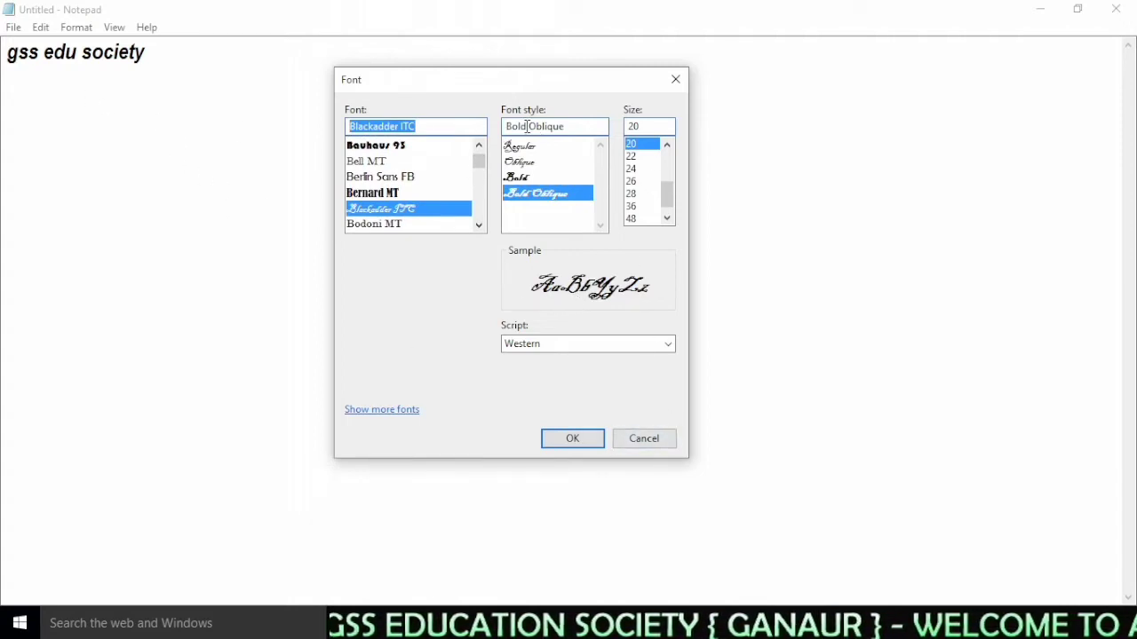
# Set the font style to Bold Oblique and the font size to 36.
pyautogui.click(526, 179)
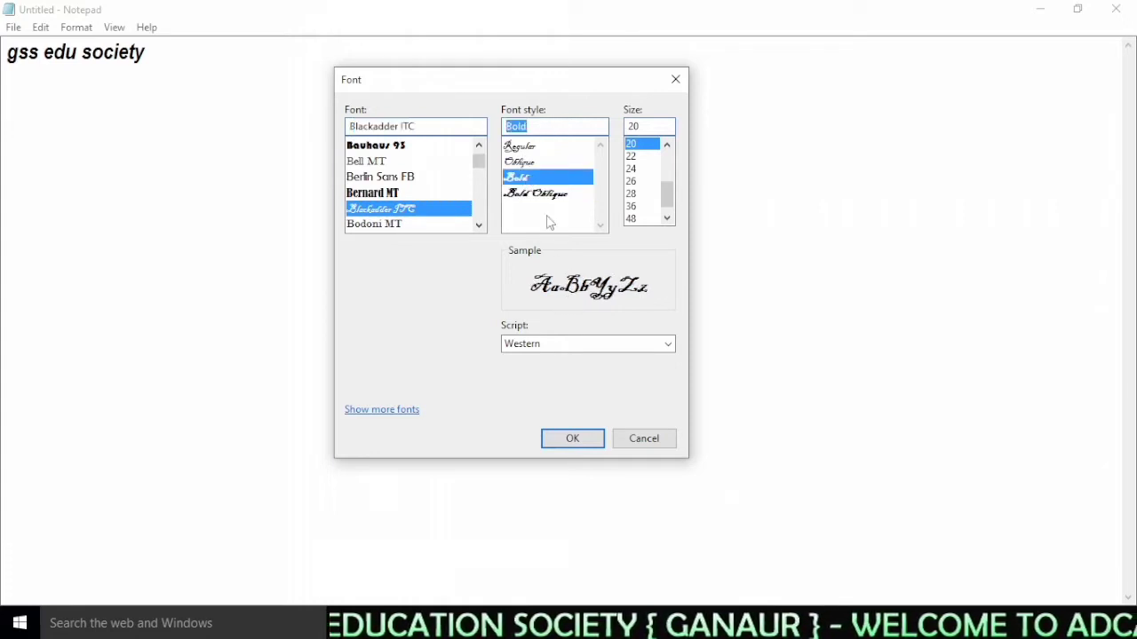
pyautogui.click(535, 196)
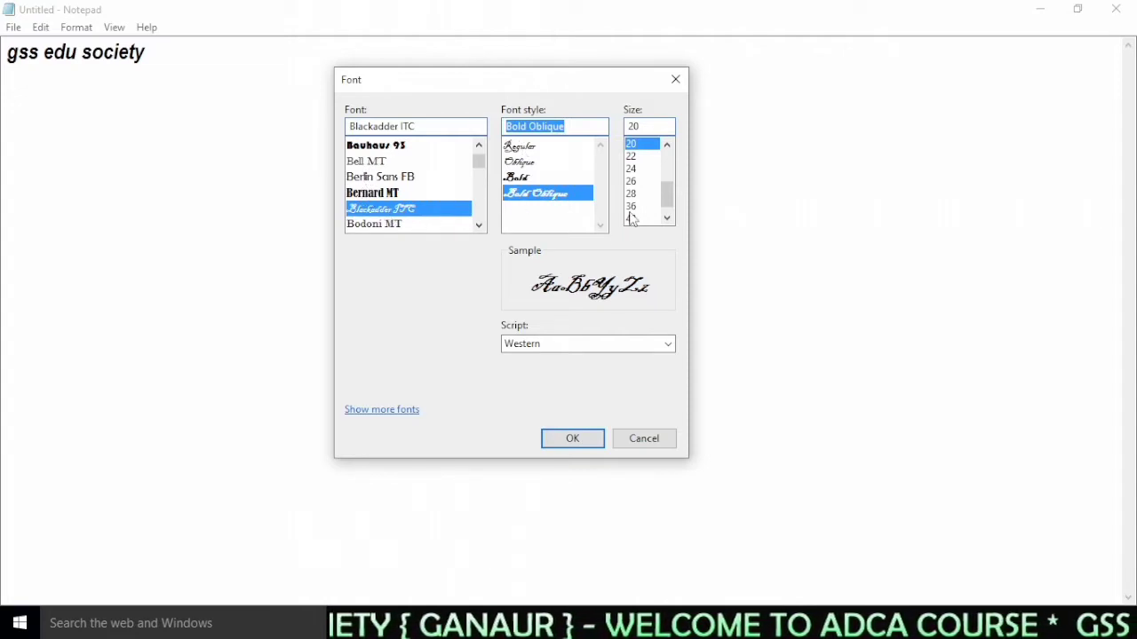
pyautogui.click(667, 218)
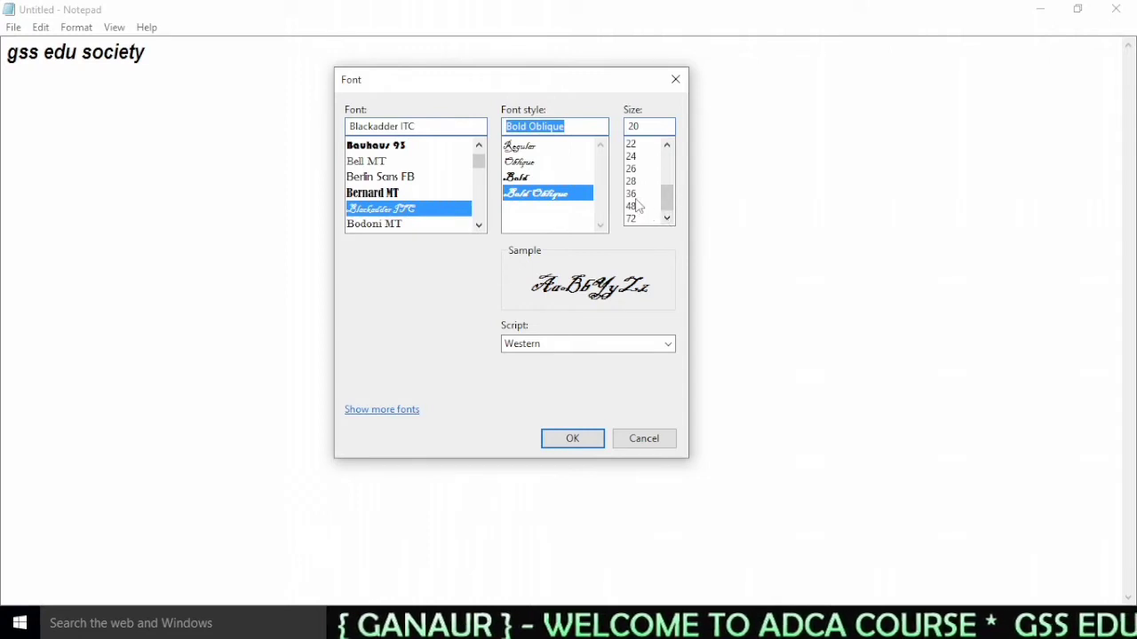
pyautogui.click(632, 193)
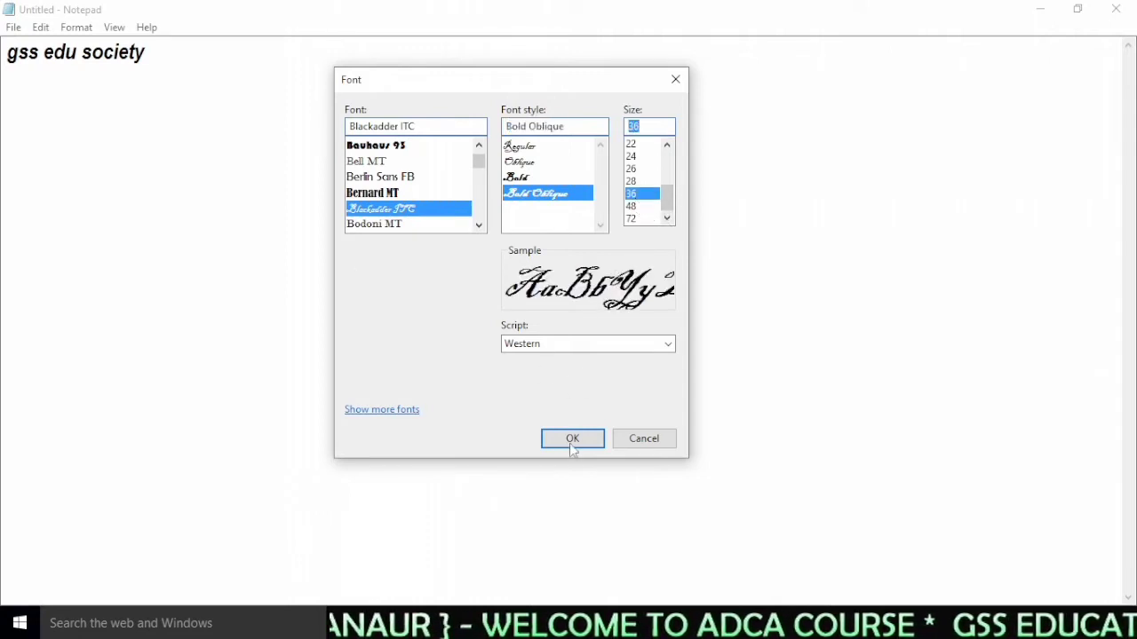
# Apply the font settings with the Western script and append "rtyhrtyrtyt" to the line of text.
pyautogui.click(563, 351)
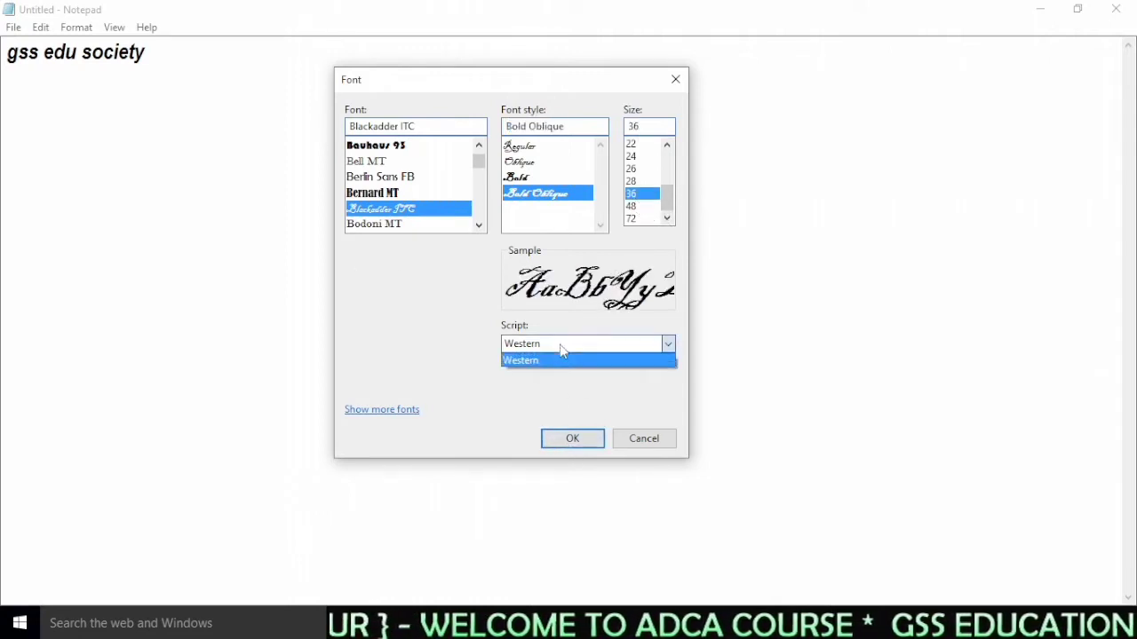
pyautogui.click(563, 351)
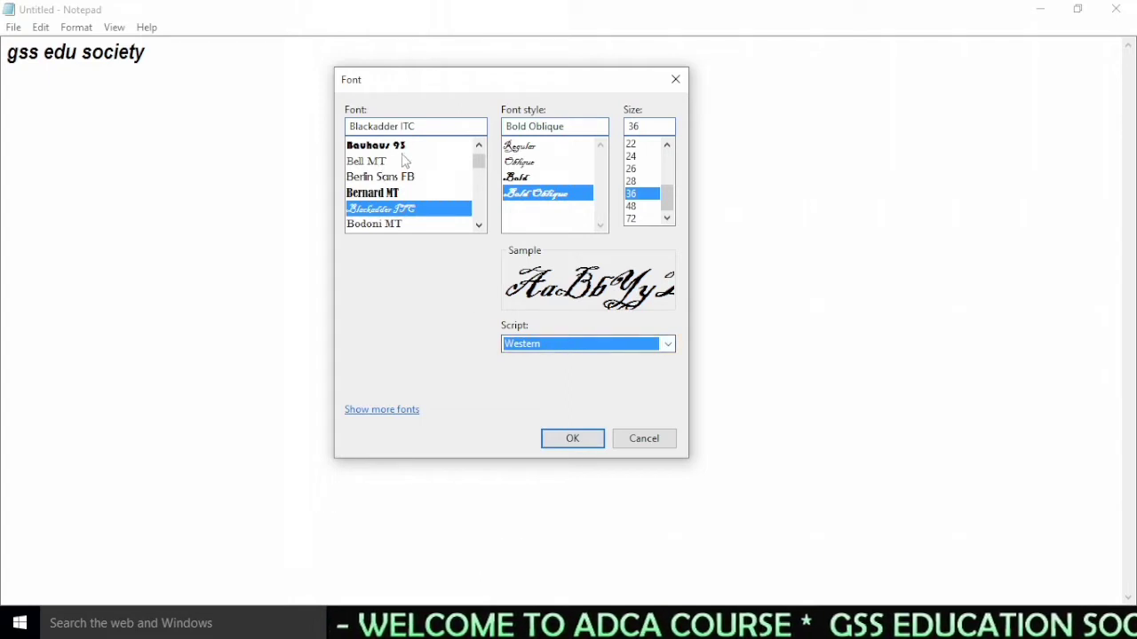
pyautogui.click(547, 352)
pyautogui.click(547, 351)
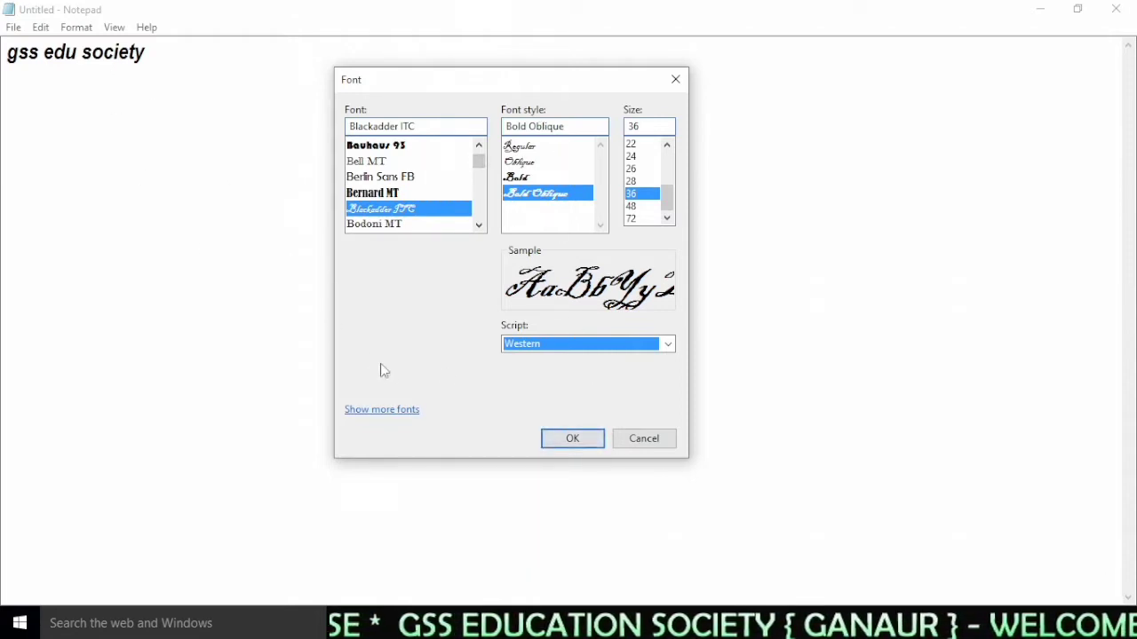
pyautogui.click(571, 441)
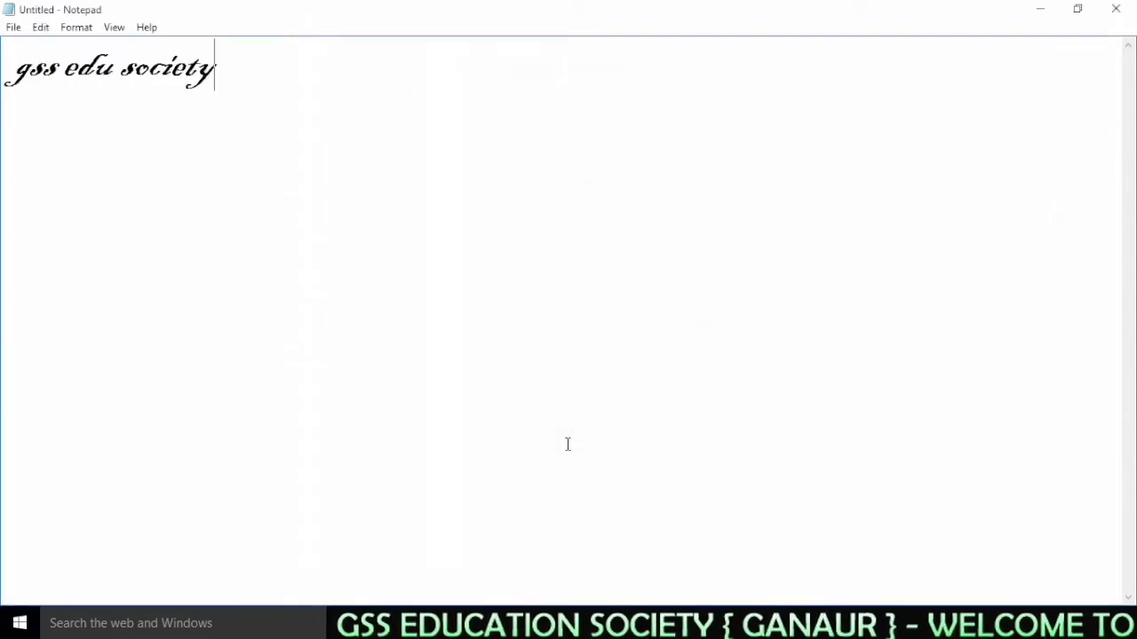
pyautogui.write('rtyhrtyrtyt')
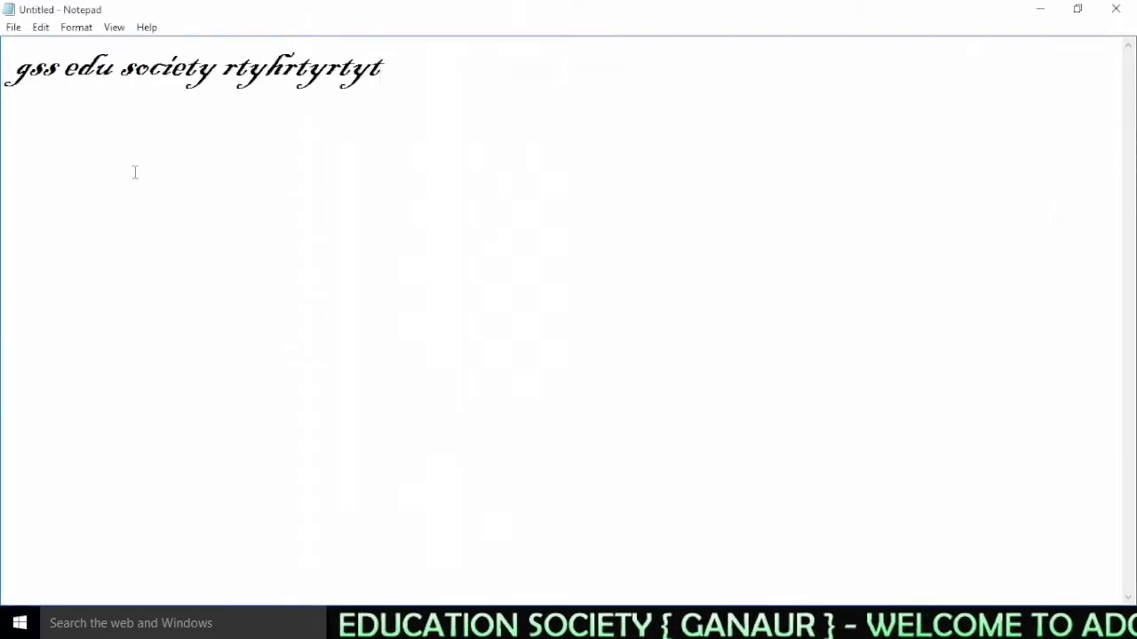
# Reopen the font settings and choose the Arial font with the Bold style.
pyautogui.click(77, 29)
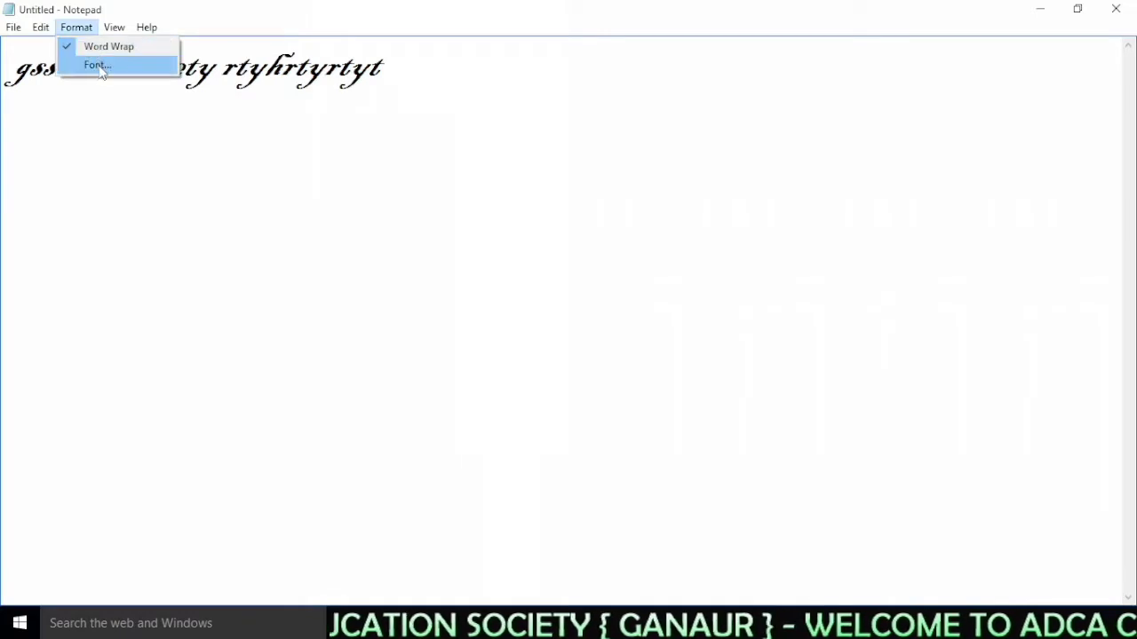
pyautogui.click(98, 66)
pyautogui.moveTo(275, 139); pyautogui.dragTo(459, 135)
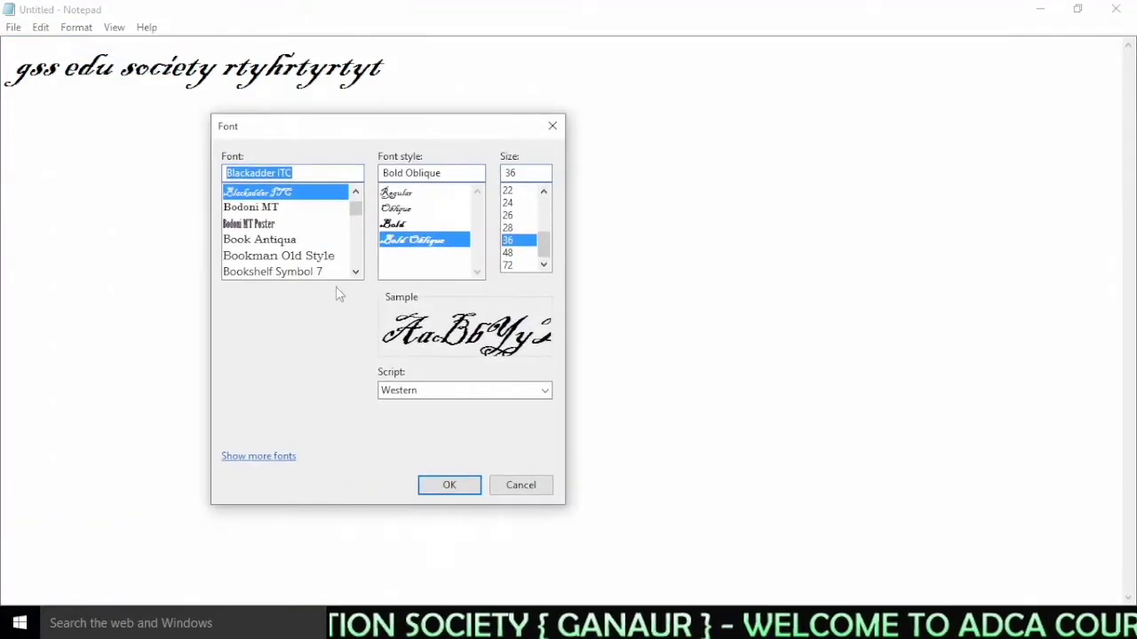
pyautogui.scroll(3, 355, 208)
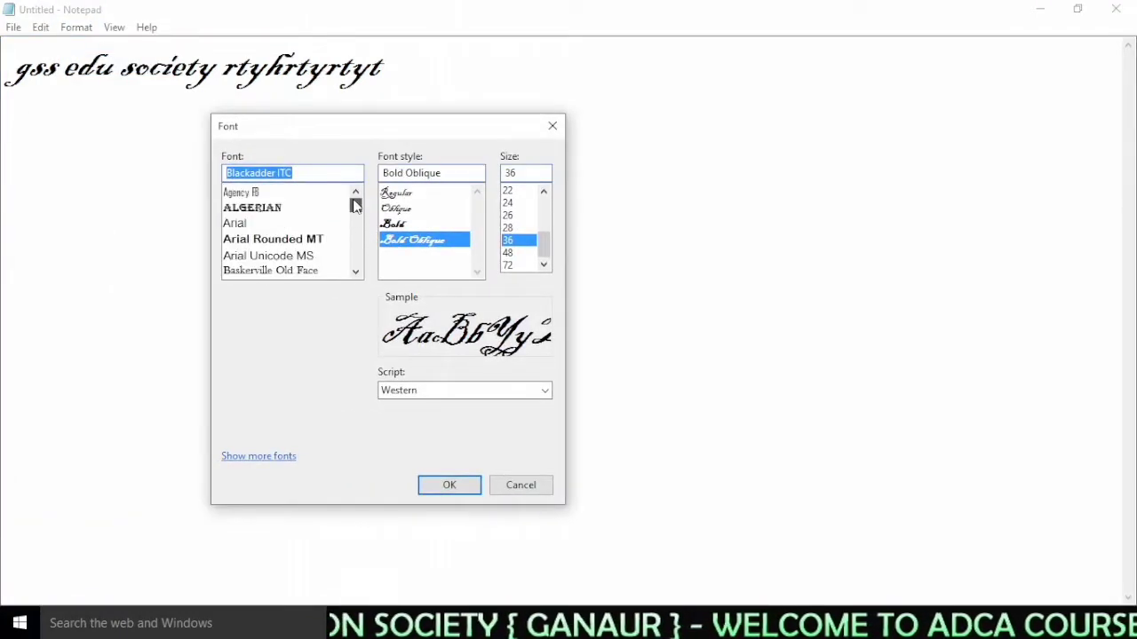
pyautogui.click(236, 223)
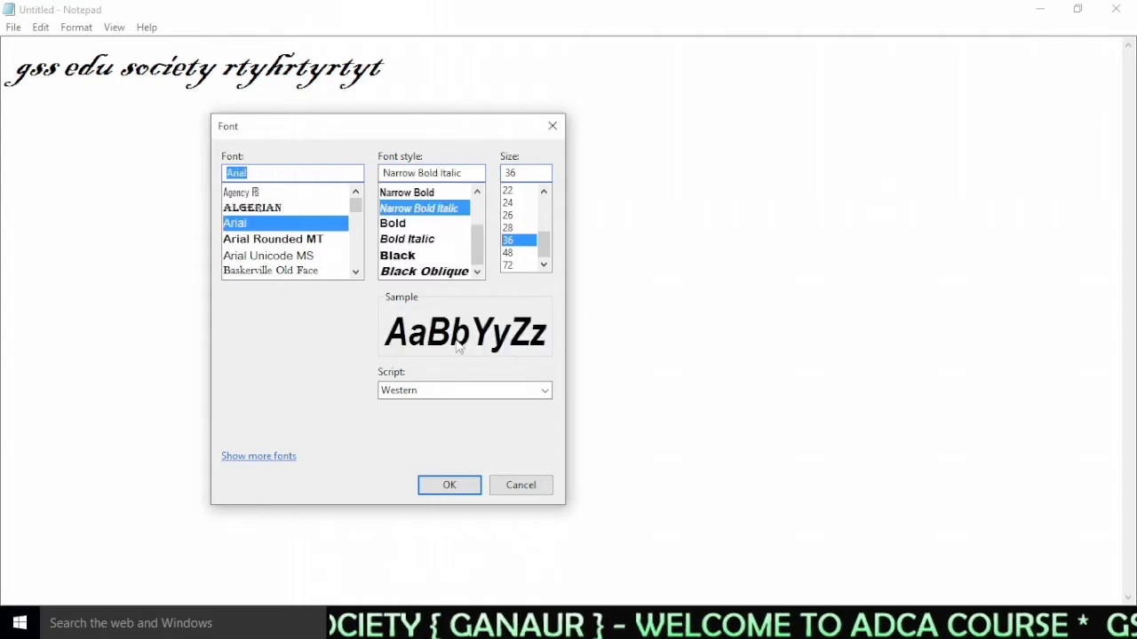
pyautogui.click(404, 223)
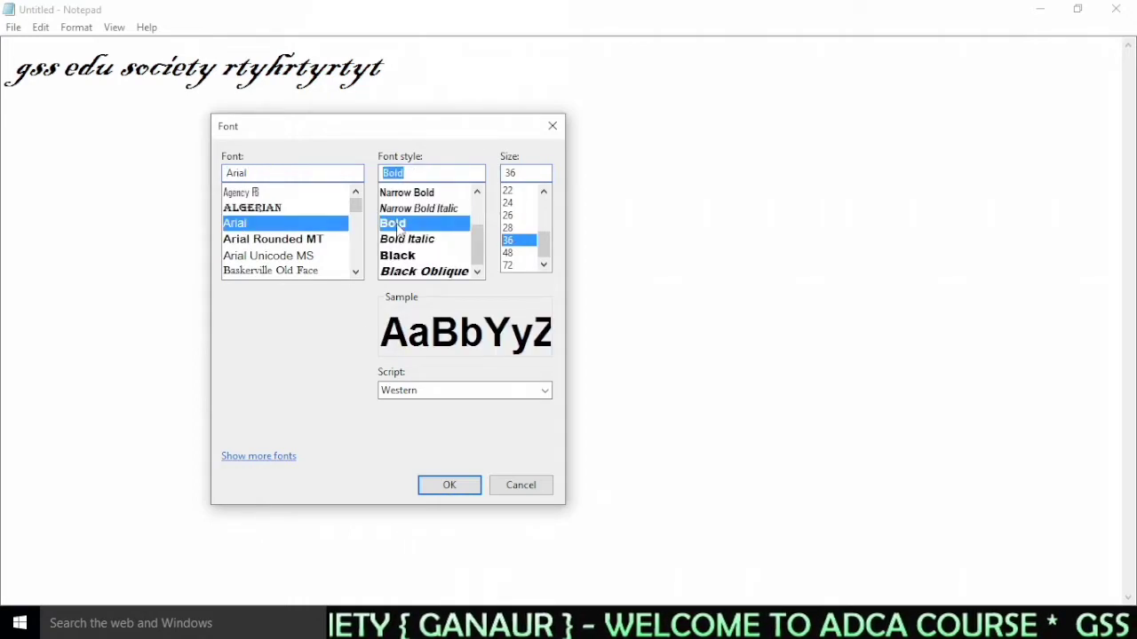
# Set the font size to 18.
pyautogui.click(544, 192)
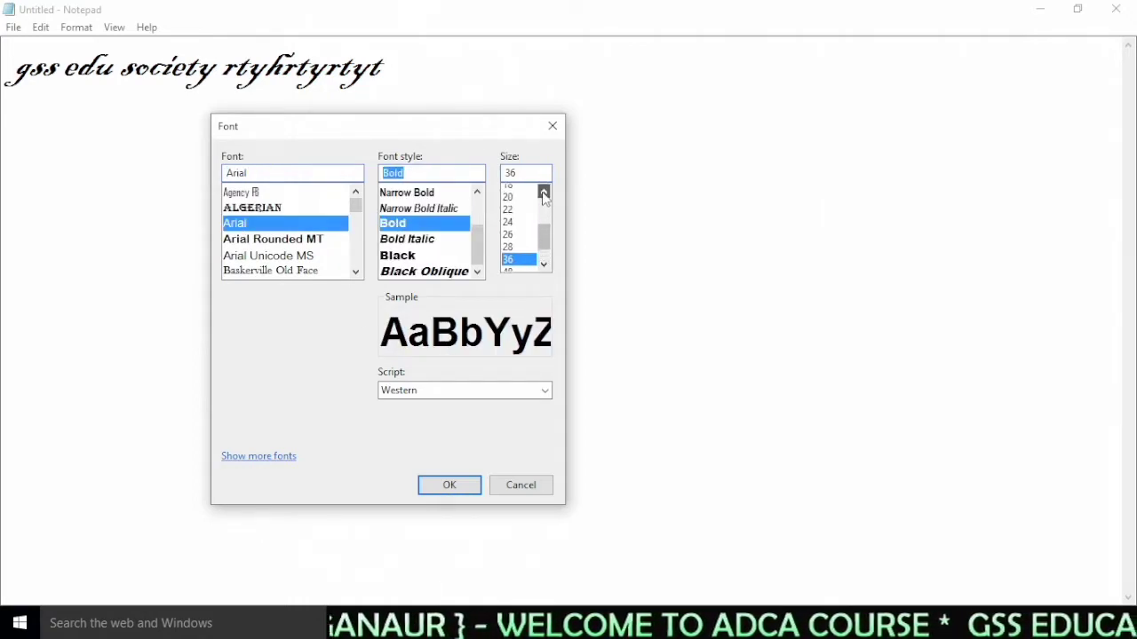
pyautogui.click(544, 192)
pyautogui.click(511, 203)
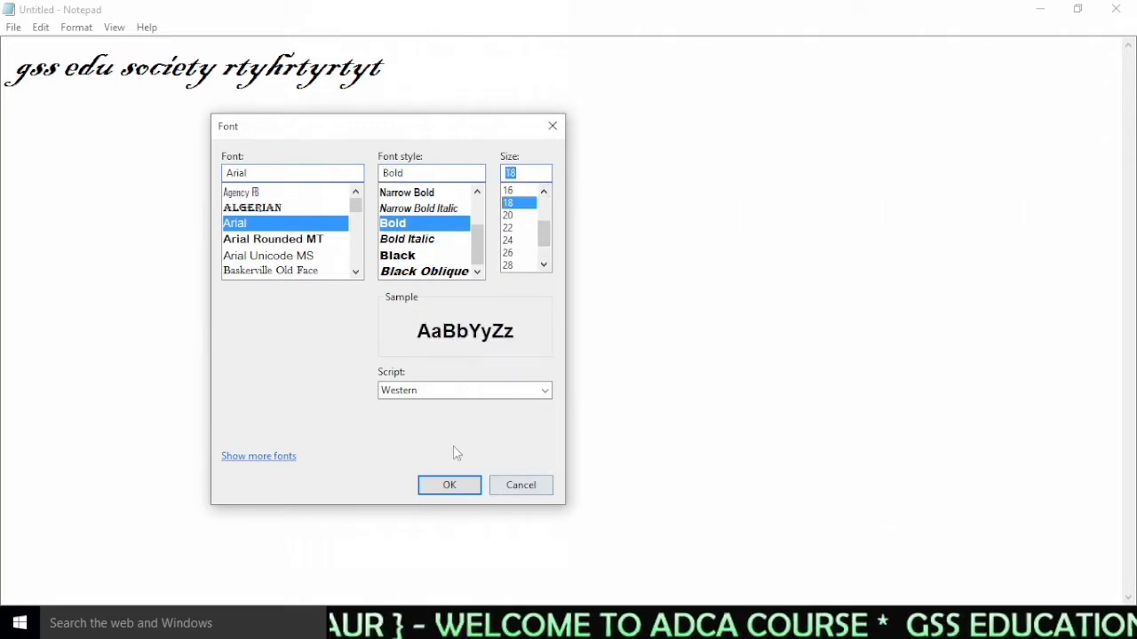
# Switch the script to Turkish and back to Western, and apply the font settings.
pyautogui.click(427, 392)
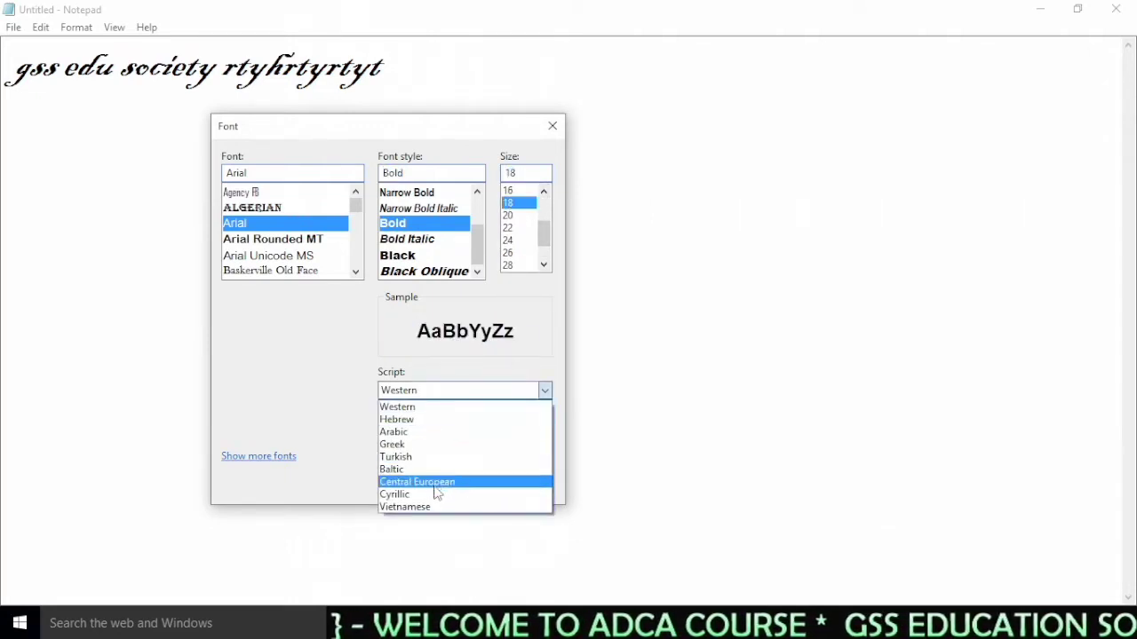
pyautogui.click(428, 457)
pyautogui.click(441, 396)
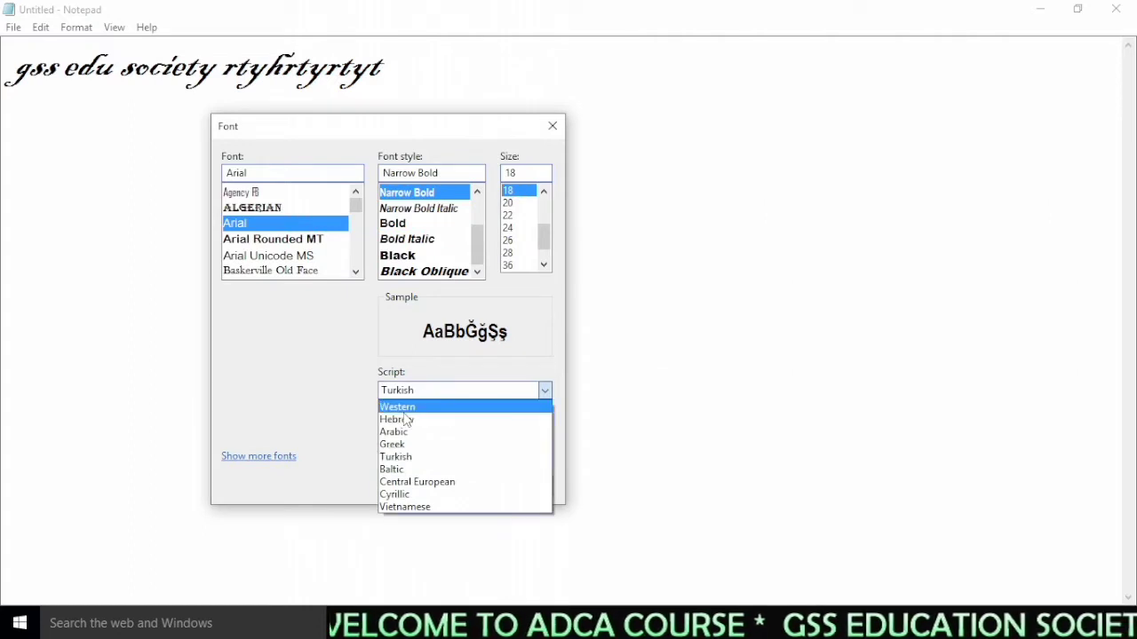
pyautogui.click(405, 410)
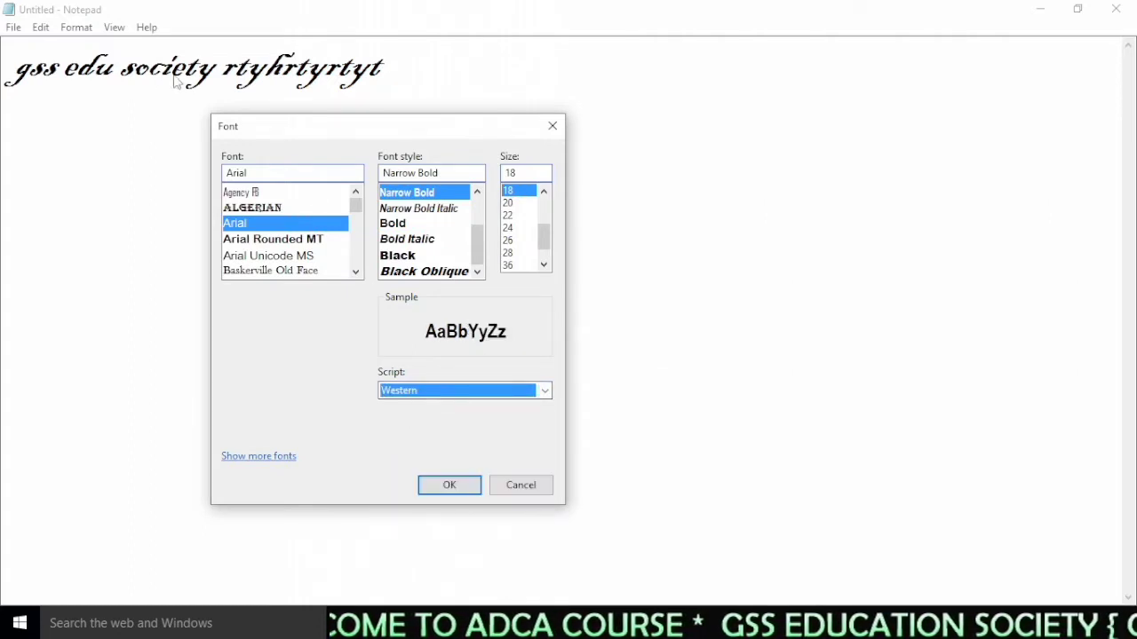
pyautogui.click(451, 488)
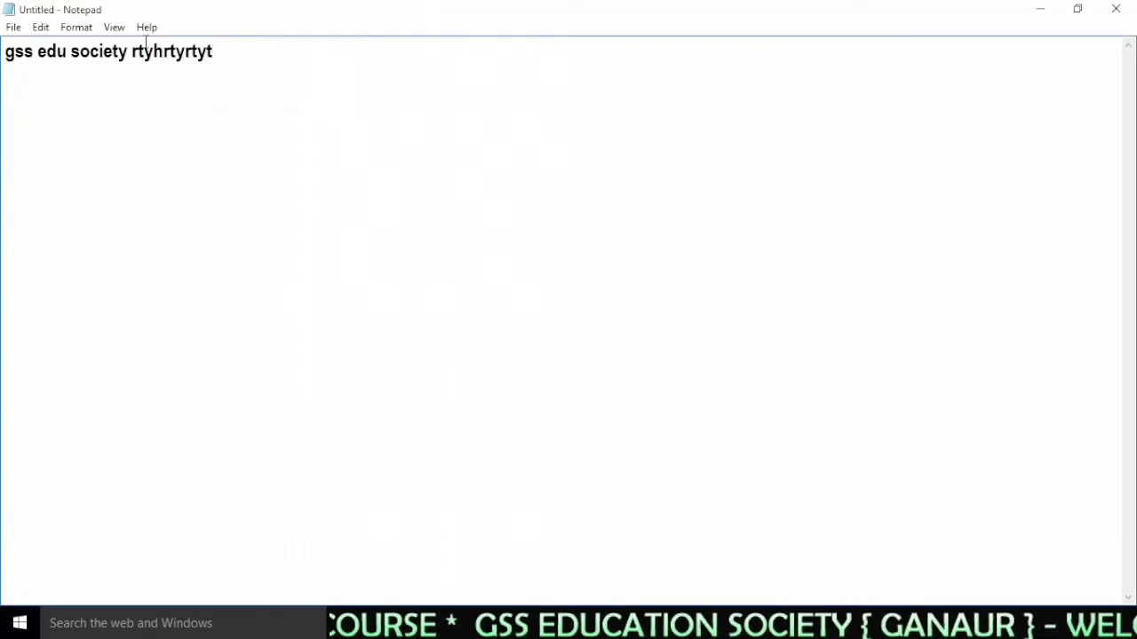
# Reopen the font settings and apply a font size of 28.
pyautogui.click(76, 28)
pyautogui.click(97, 67)
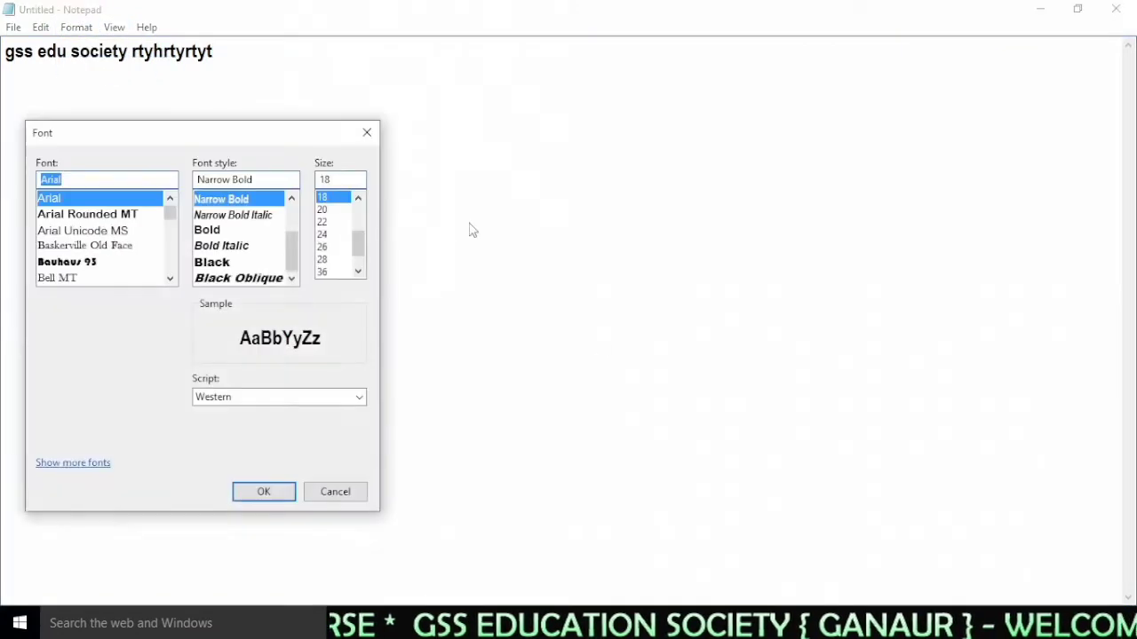
pyautogui.click(327, 259)
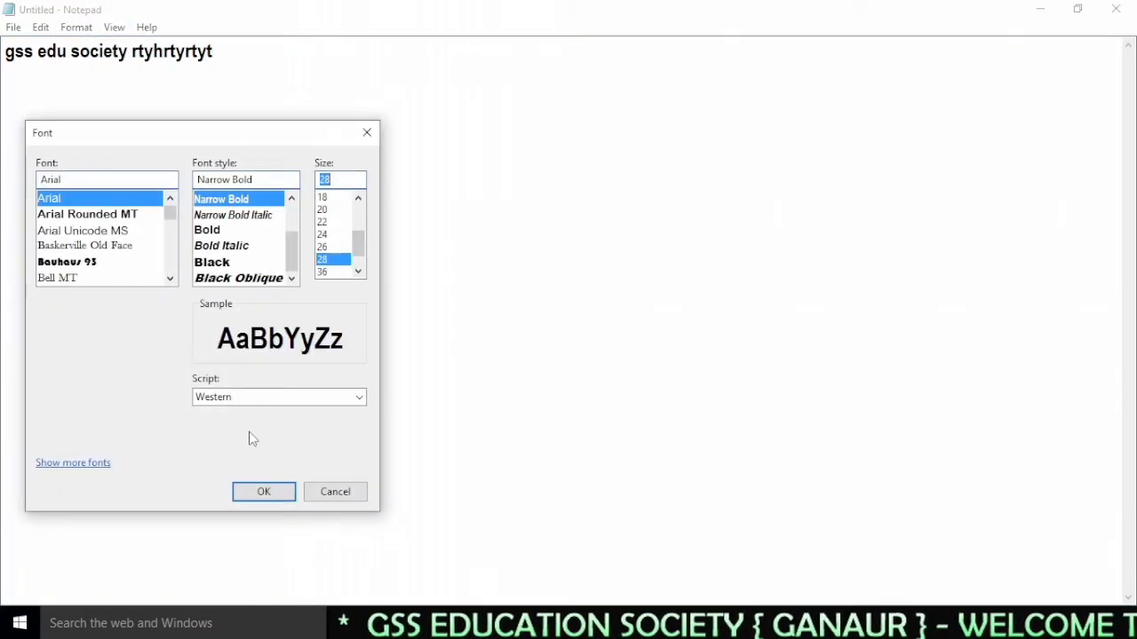
pyautogui.click(263, 494)
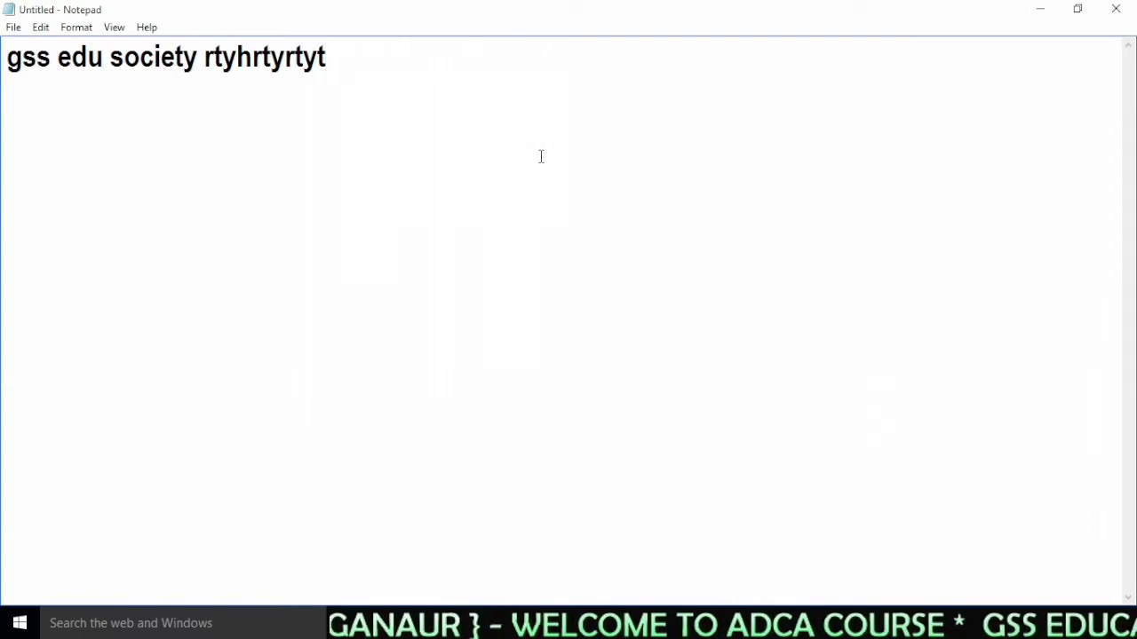
# Append "f feiofeferf ef eferfnkef ergjerg erg erg erg" to the first line and enter "etgte rgijregerg ergjkernjger g" as a second line.
pyautogui.write('f feiofef')
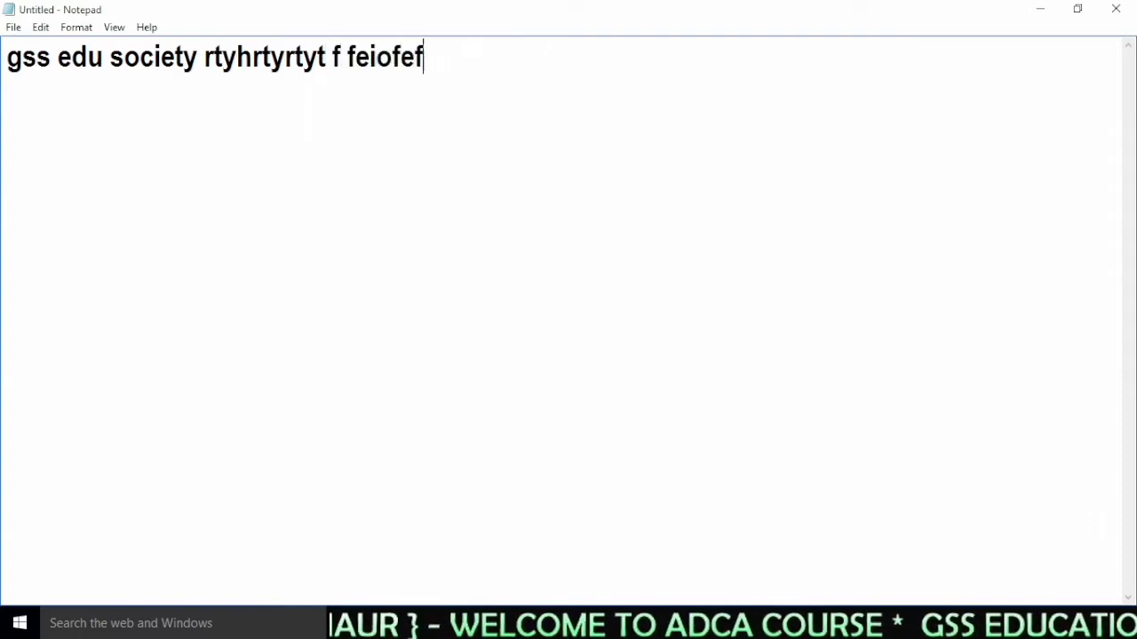
pyautogui.write('erf ef eferfnkef ergjerg erg erg erg')
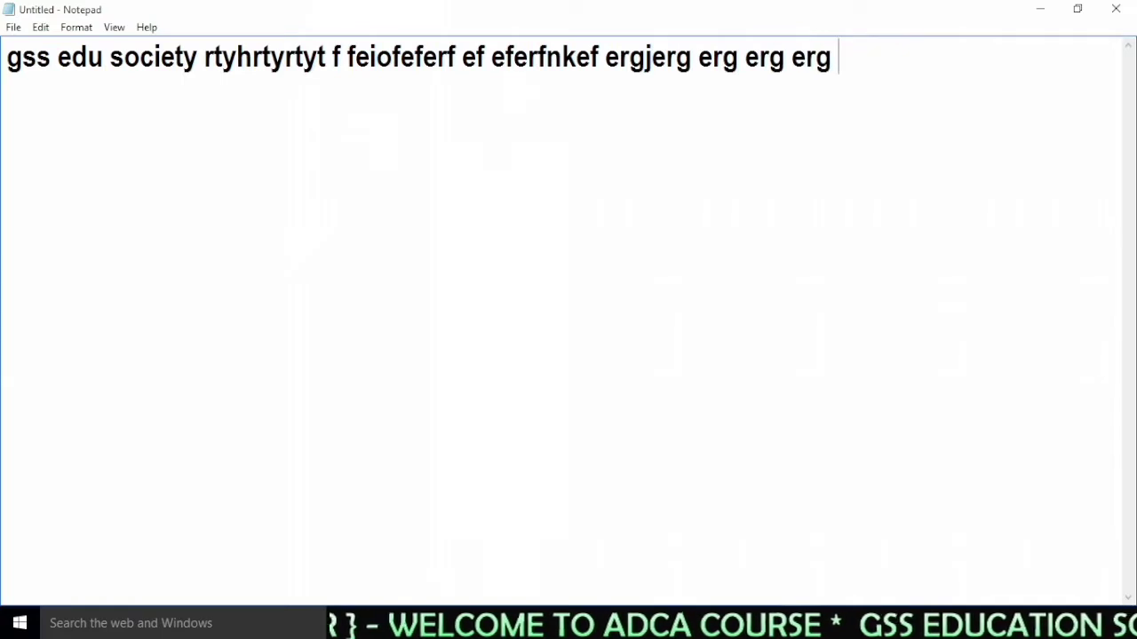
pyautogui.press('Return')
pyautogui.write('etgte rgijregerg ergjkernjger g')
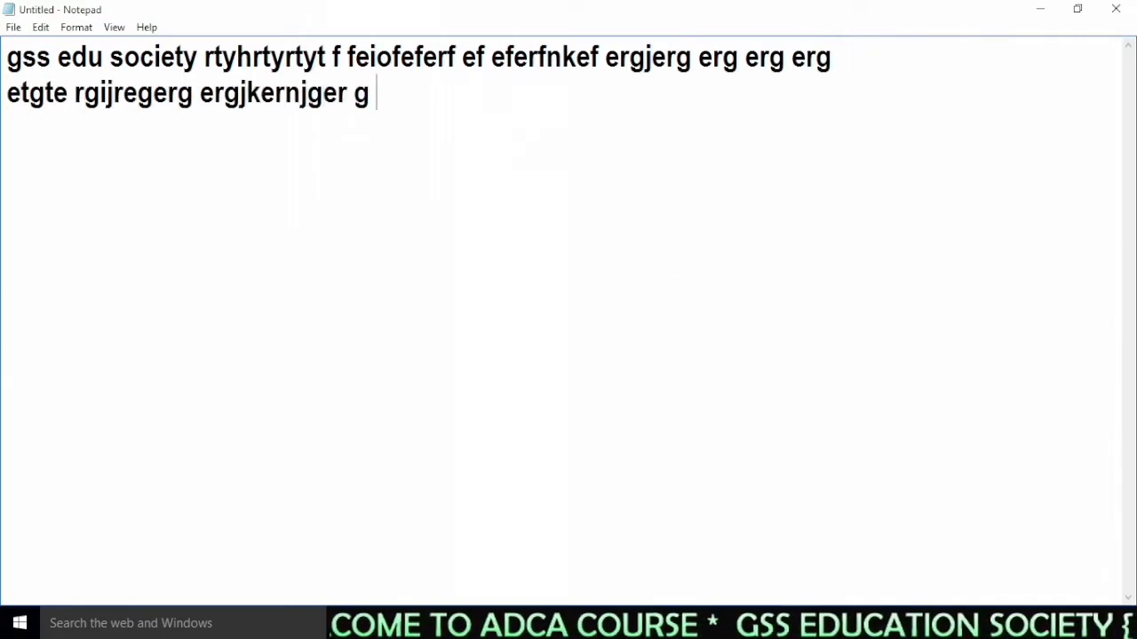
# In the second line, erase the four characters before "ergjkernjger" and the four letters "ergj" at its start.
pyautogui.click(199, 96)
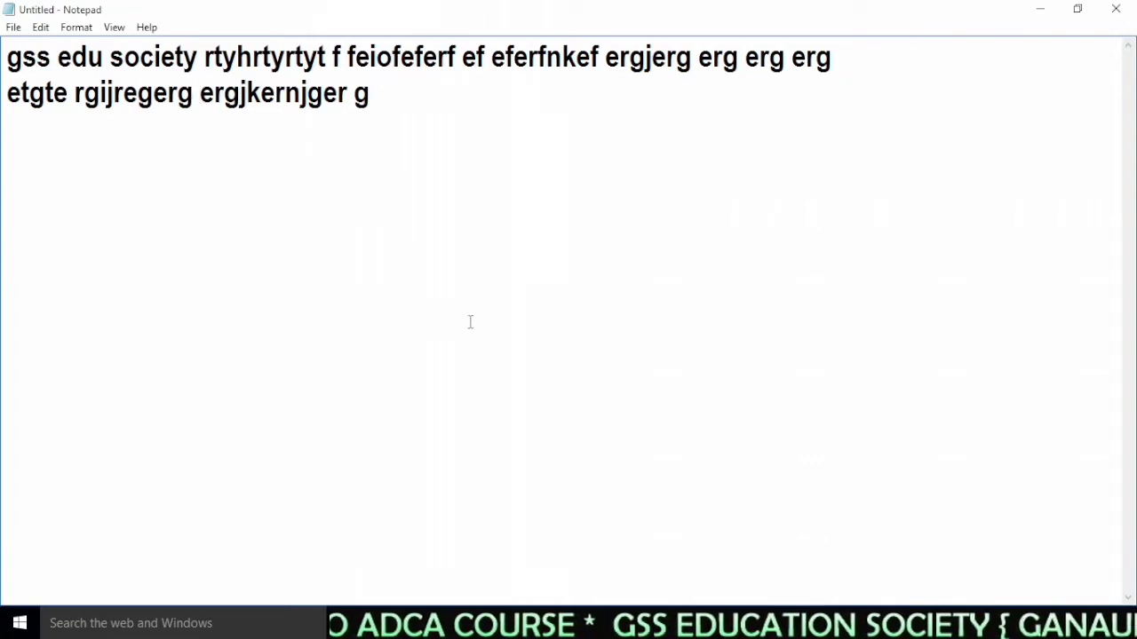
pyautogui.press('BackSpace')
pyautogui.press('BackSpace')
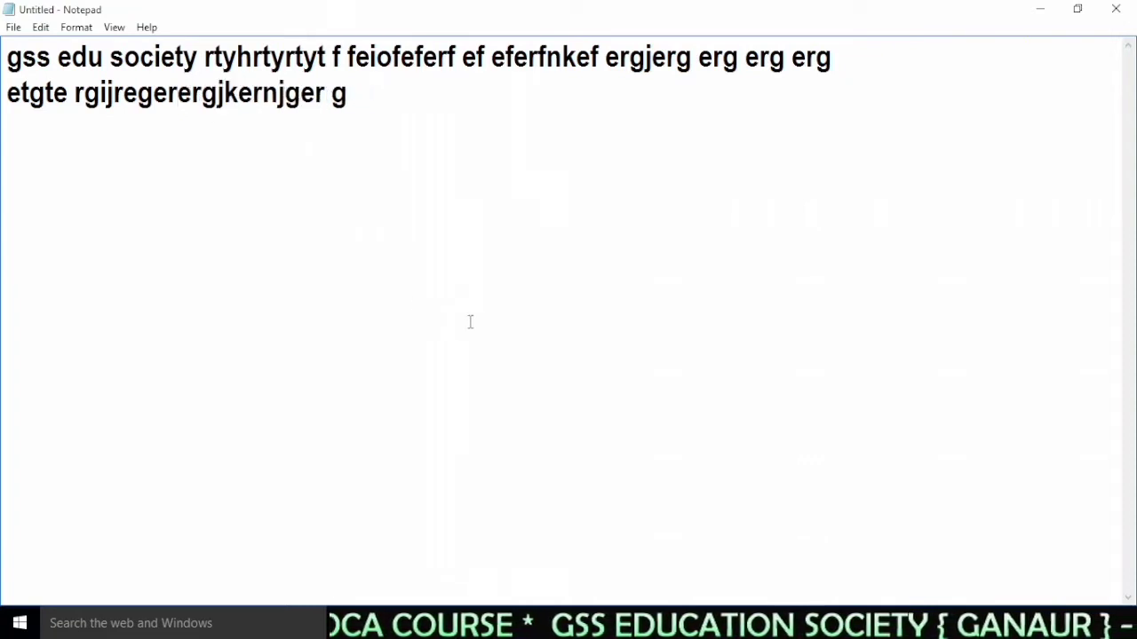
pyautogui.press('BackSpace')
pyautogui.press('BackSpace')
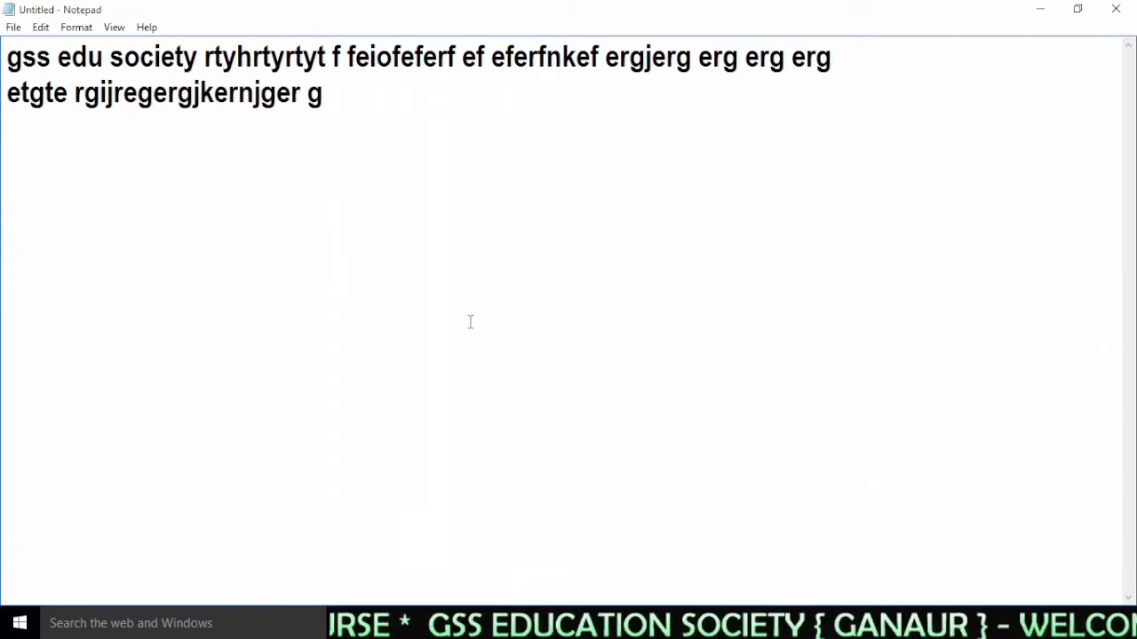
pyautogui.press('Delete')
pyautogui.press('Delete')
pyautogui.press('Delete')
pyautogui.press('Delete')
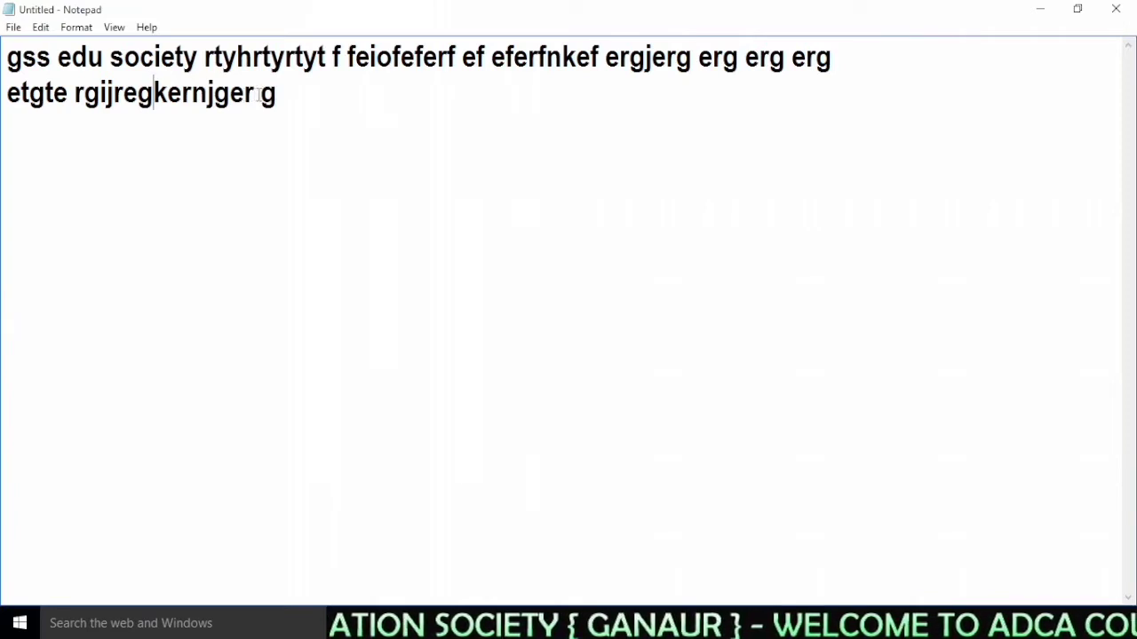
# Delete " edu society rtyhr" from the first line and undo the deletion.
pyautogui.click(262, 57)
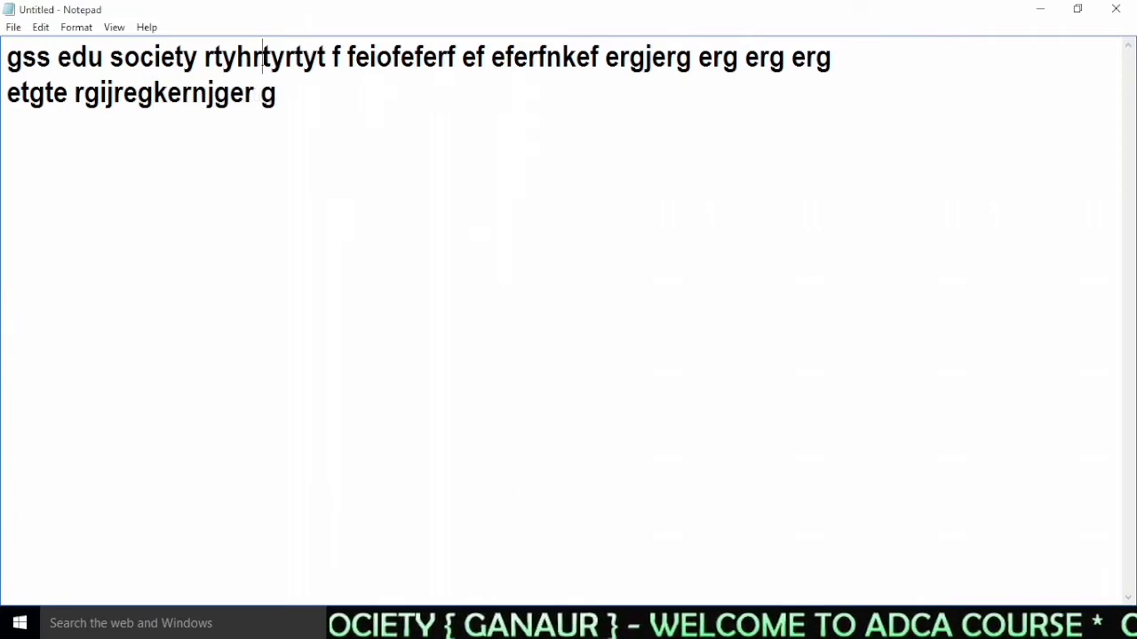
pyautogui.hotkey('shift', 'Left')
pyautogui.hotkey('shift', 'Left')
pyautogui.hotkey('shift', 'Left')
pyautogui.hotkey('shift', 'Left')
pyautogui.hotkey('shift', 'Left')
pyautogui.hotkey('shift', 'Left')
pyautogui.hotkey('shift', 'Left')
pyautogui.hotkey('shift', 'Left')
pyautogui.hotkey('shift', 'Left')
pyautogui.hotkey('shift', 'Left')
pyautogui.hotkey('shift', 'Left')
pyautogui.hotkey('shift', 'Left')
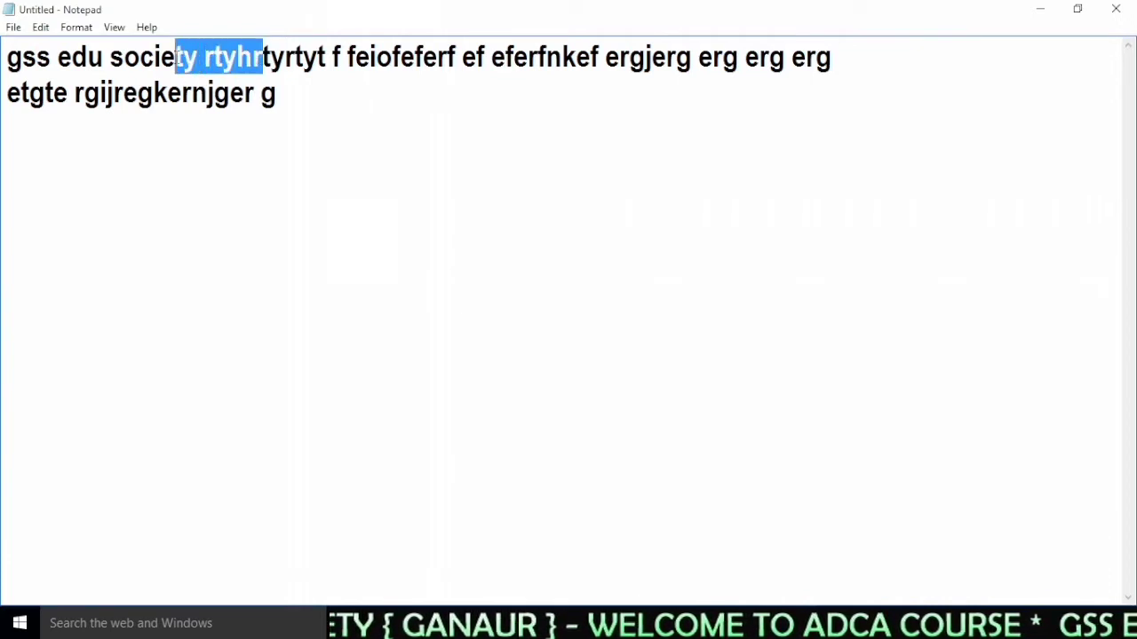
pyautogui.hotkey('shift', 'Left')
pyautogui.hotkey('shift', 'Left')
pyautogui.hotkey('shift', 'Left')
pyautogui.hotkey('shift', 'Left')
pyautogui.hotkey('shift', 'Left')
pyautogui.hotkey('shift', 'Left')
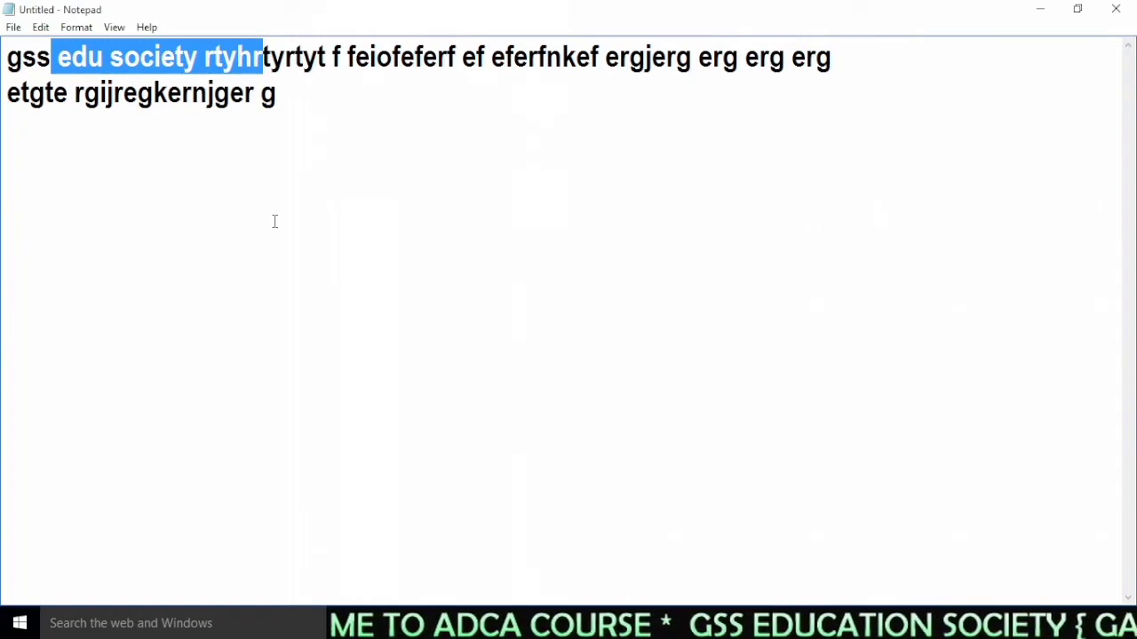
pyautogui.press('Delete')
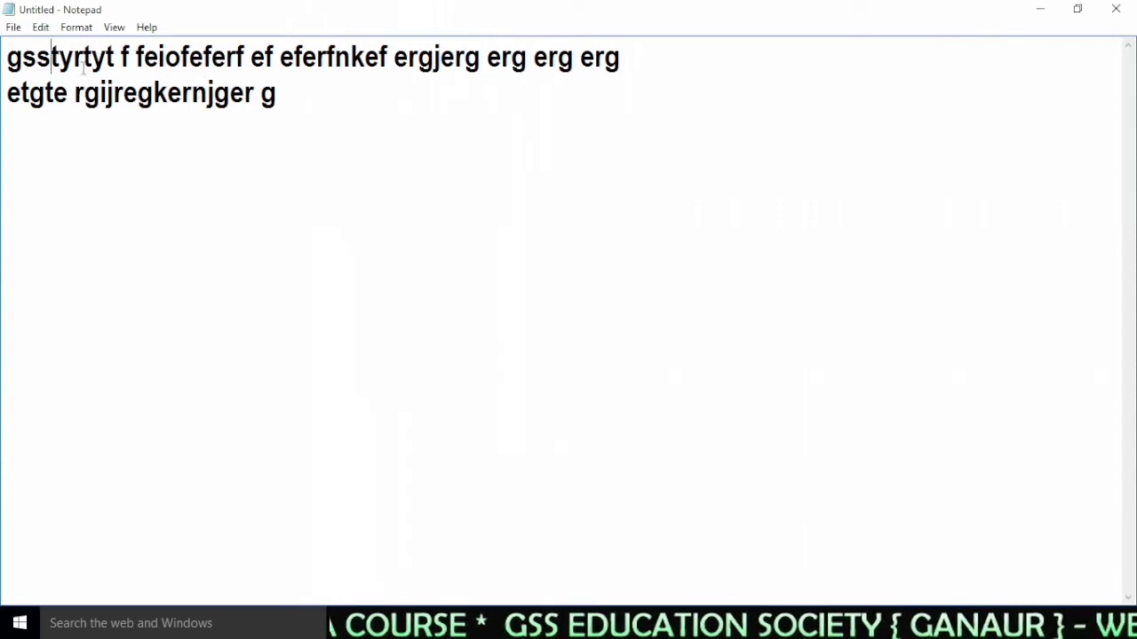
pyautogui.click(41, 27)
pyautogui.click(66, 44)
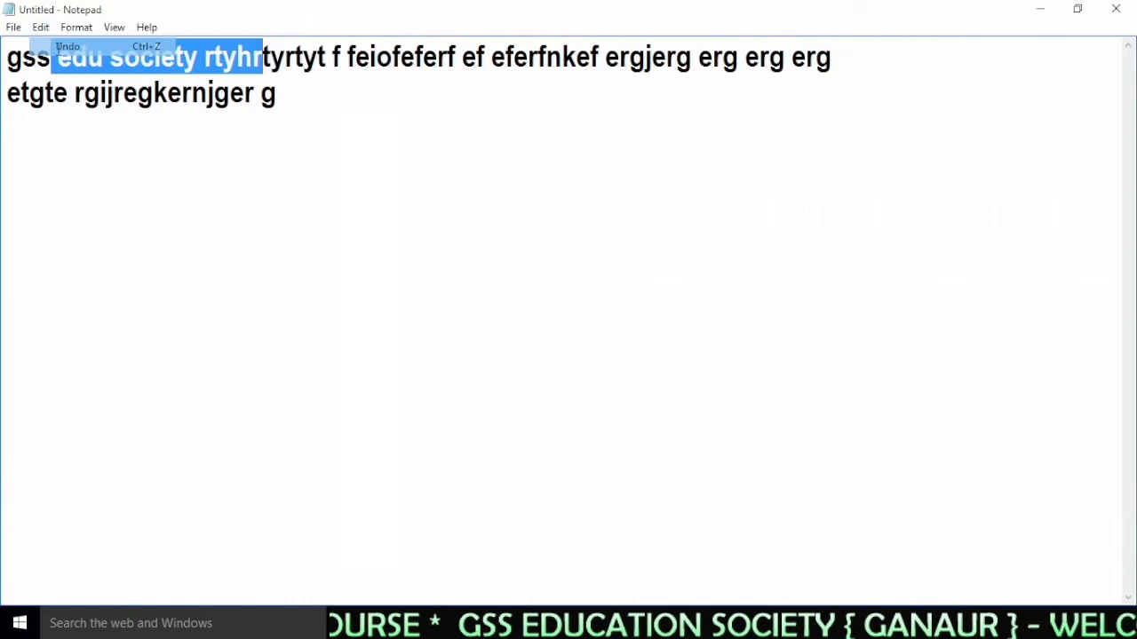
# Add a third line "feijegrejgerg erg eg" and an indented fourth line "jehrklegerg er gekgkegekng" below the existing text.
pyautogui.click(298, 107)
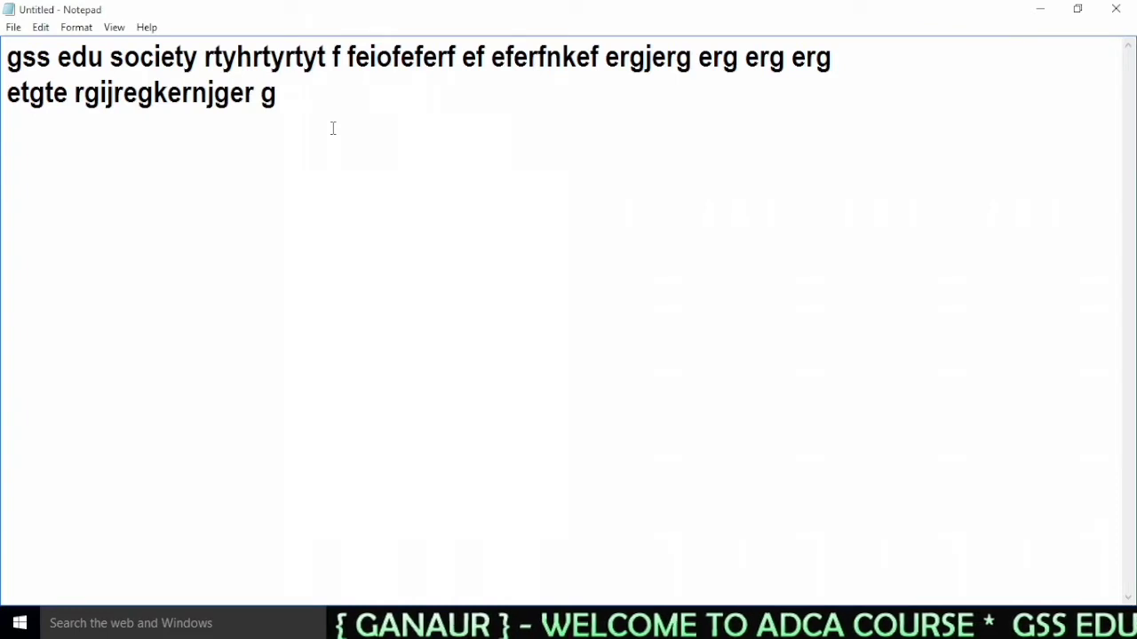
pyautogui.press('Return')
pyautogui.write('feij')
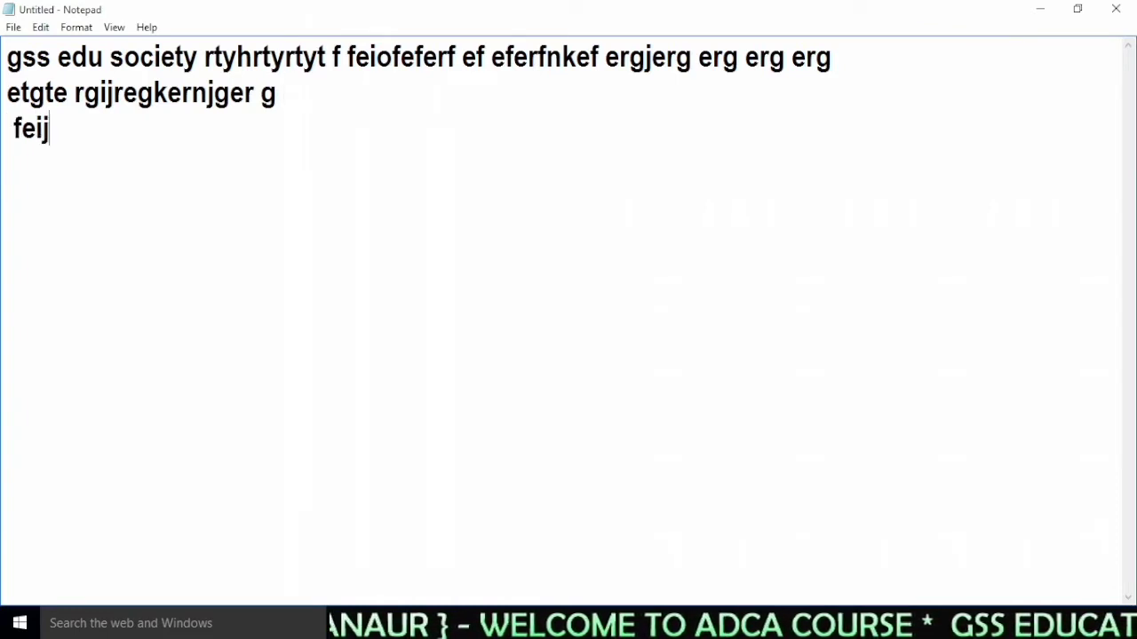
pyautogui.write('egrejgerg erg eg')
pyautogui.press('Return')
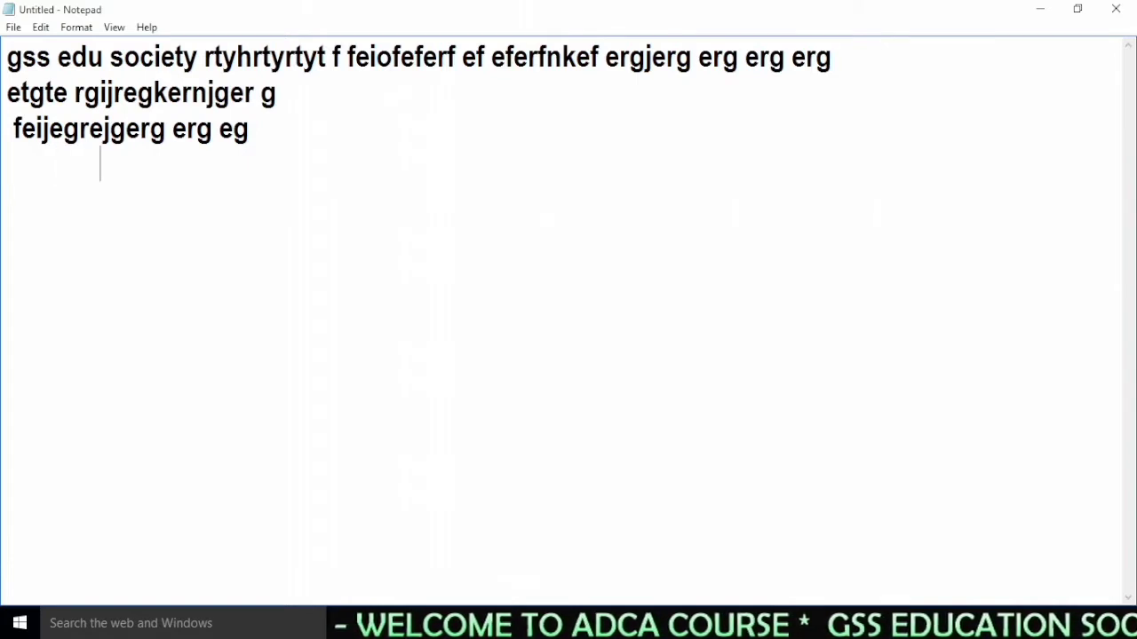
pyautogui.write('jehrkleger')
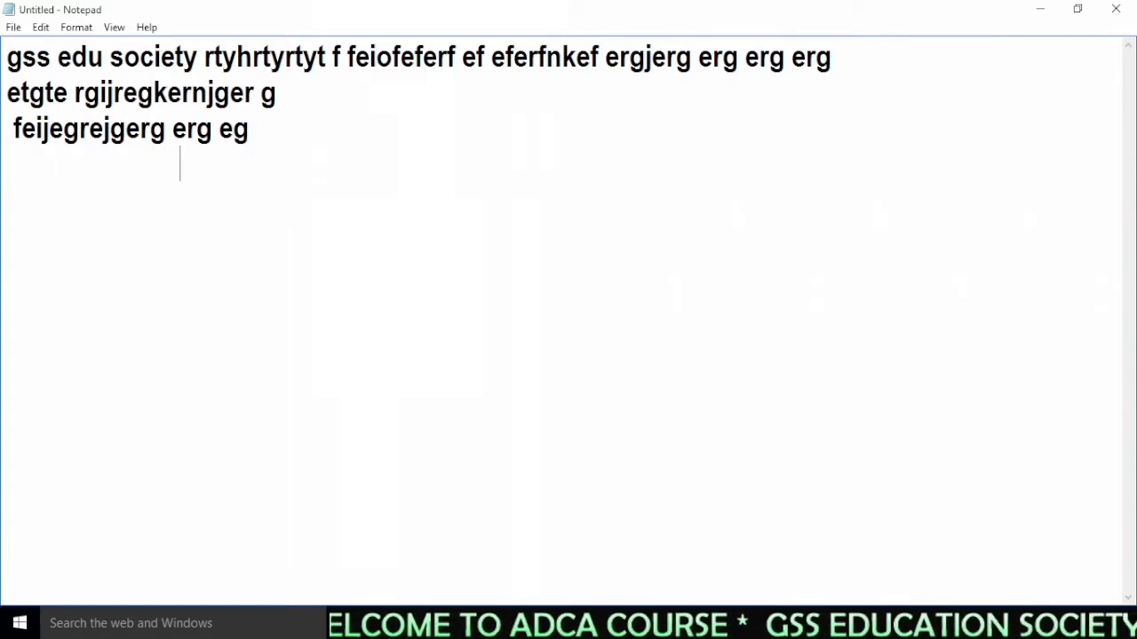
pyautogui.write('g er gekgkegekng')
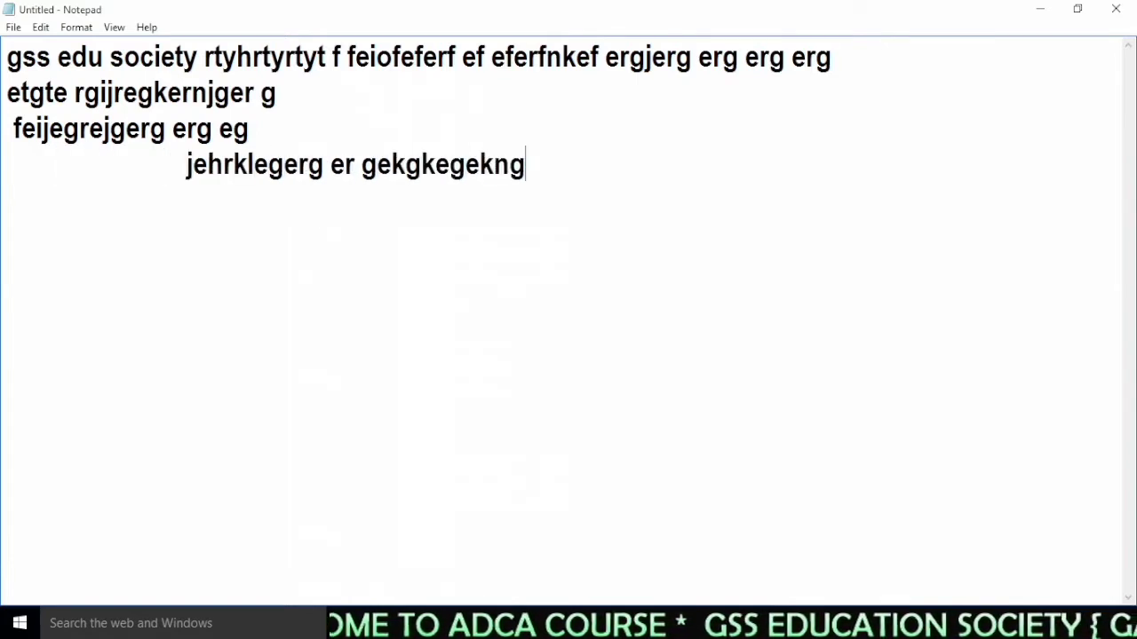
# Move the text cursor back through the last word of the fourth line, character by character.
pyautogui.press('Left')
pyautogui.press('Left')
pyautogui.press('Left')
pyautogui.press('Left')
pyautogui.press('Left')
pyautogui.press('Left')
pyautogui.press('Left')
pyautogui.press('Left')
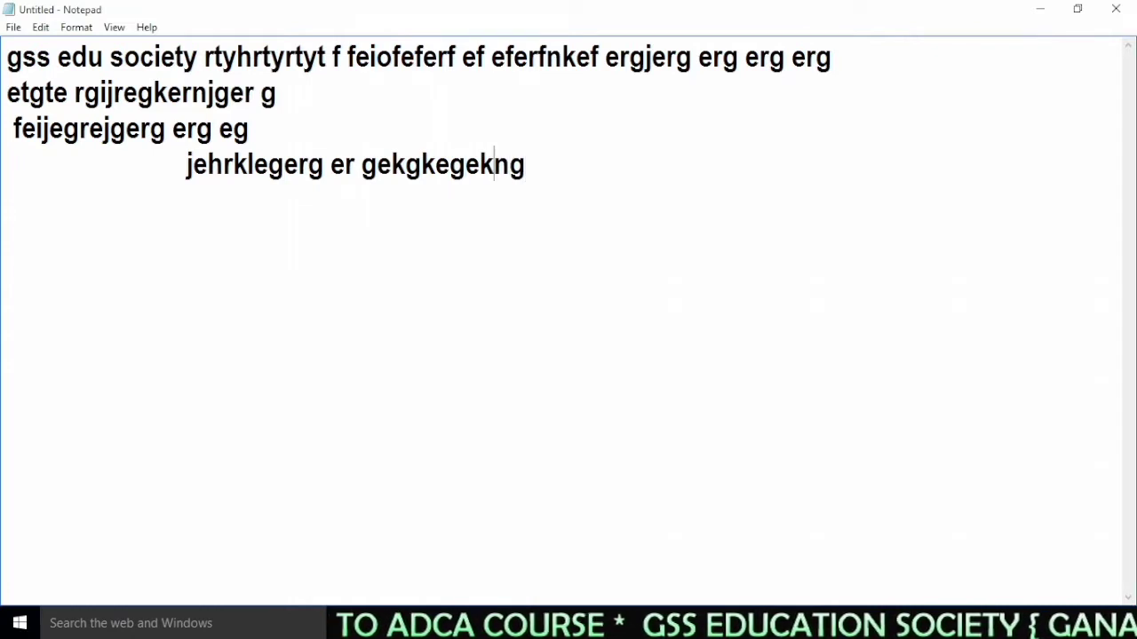
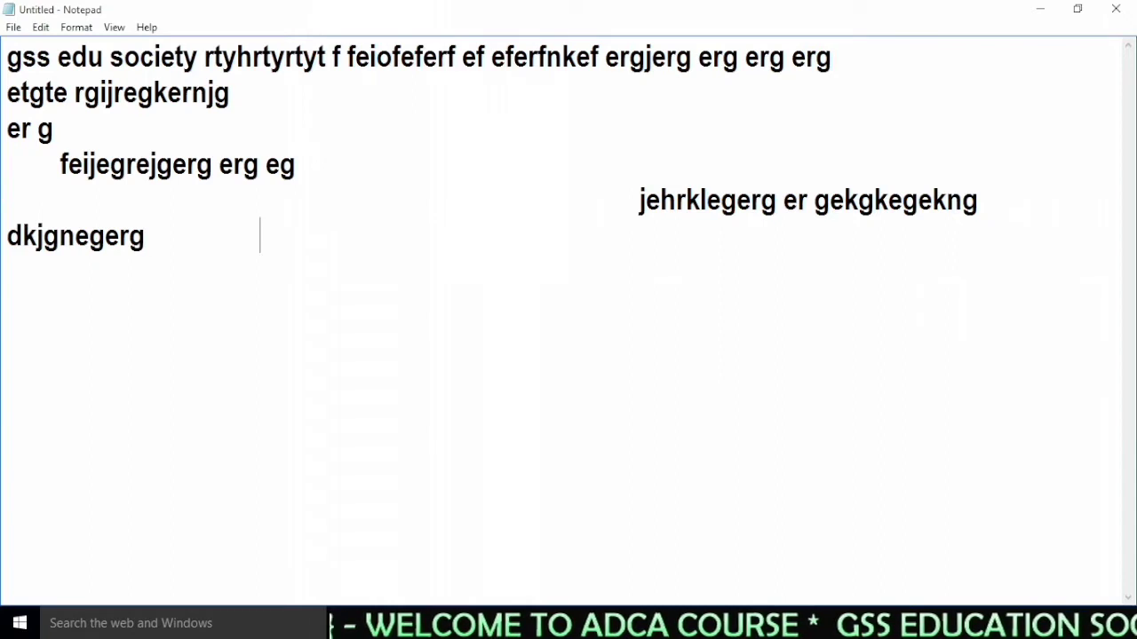
# Remove the blank space after "dkjgnegerg" on the last line.
pyautogui.press('BackSpace')
pyautogui.press('BackSpace')
pyautogui.press('BackSpace')
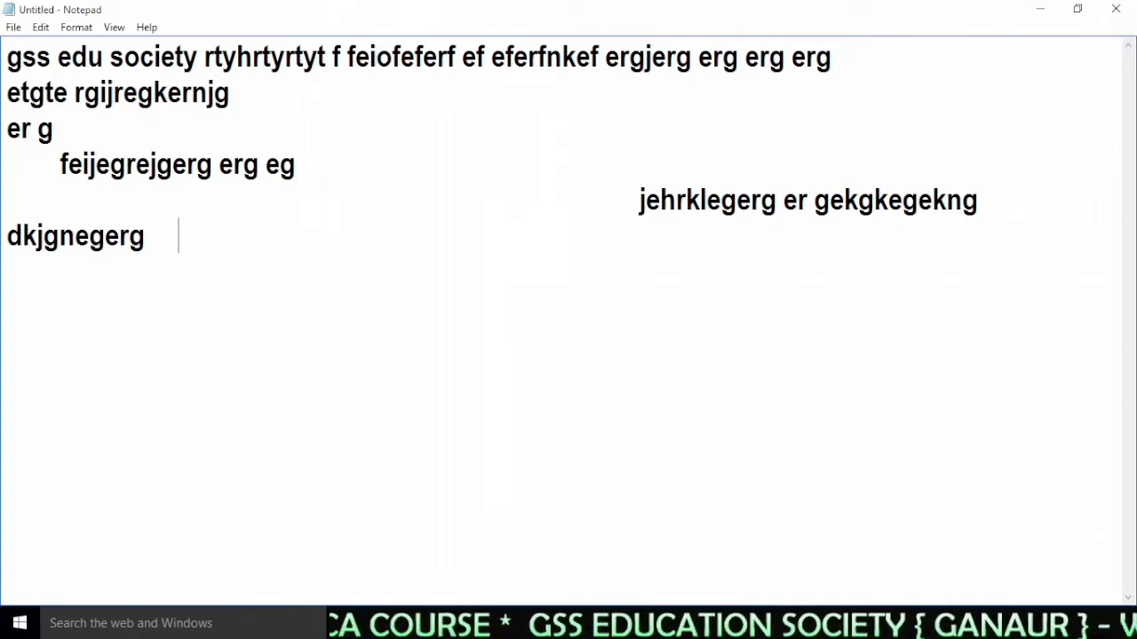
pyautogui.press('BackSpace')
pyautogui.press('BackSpace')
pyautogui.press('BackSpace')
pyautogui.press('BackSpace')
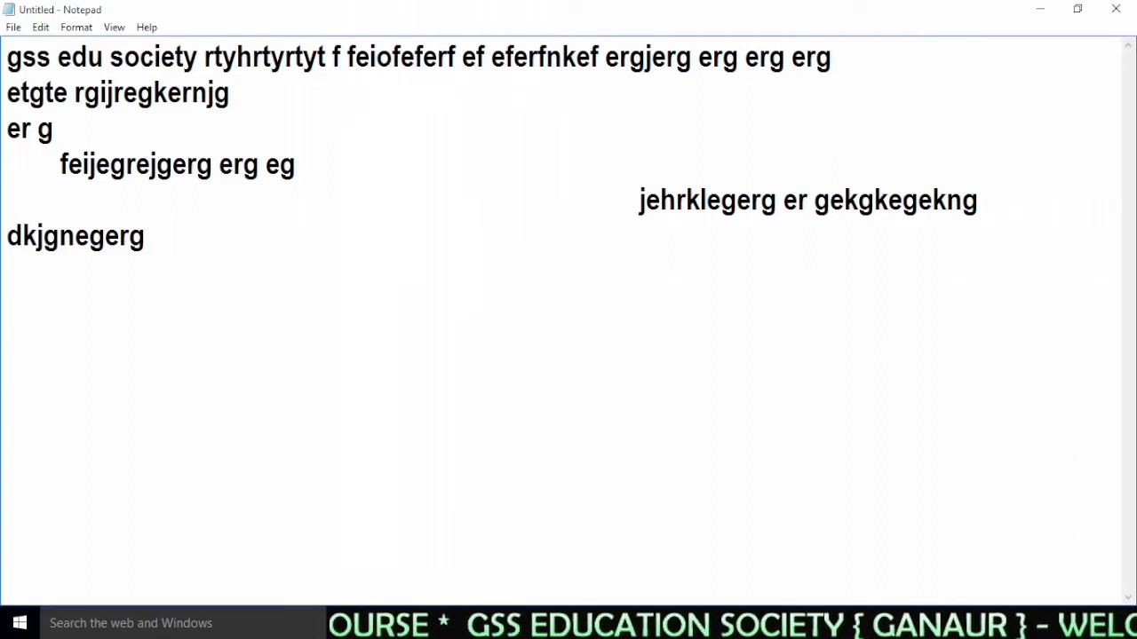
# Insert three tab stops after "dkjgnegerg" and remove them again.
pyautogui.press('Tab')
pyautogui.press('Tab')
pyautogui.press('Tab')
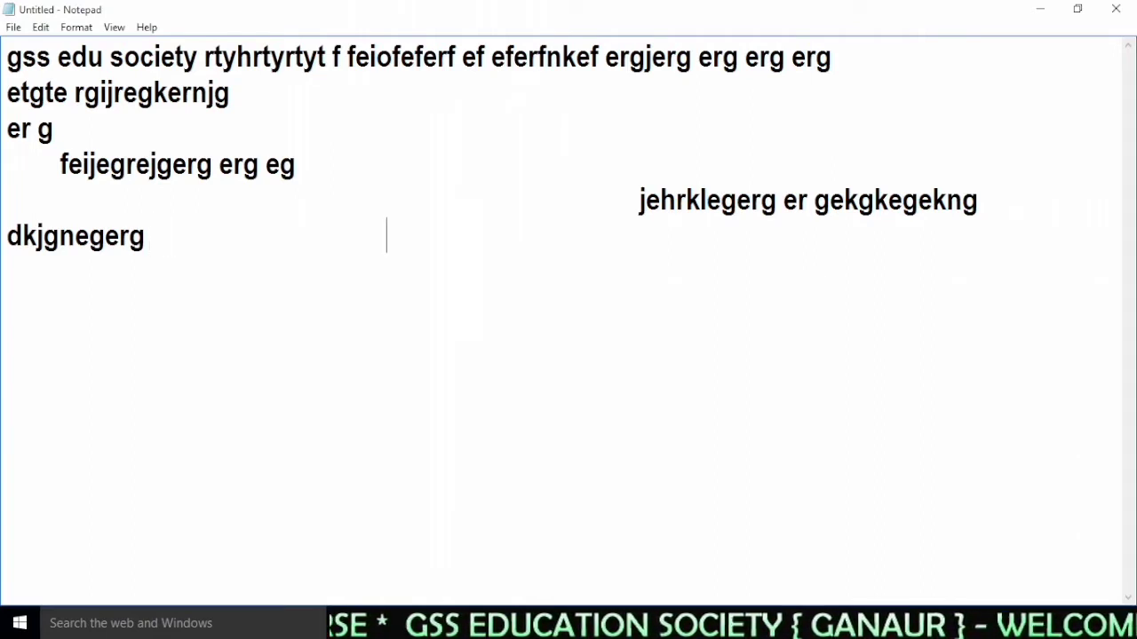
pyautogui.press('BackSpace')
pyautogui.press('BackSpace')
pyautogui.press('BackSpace')
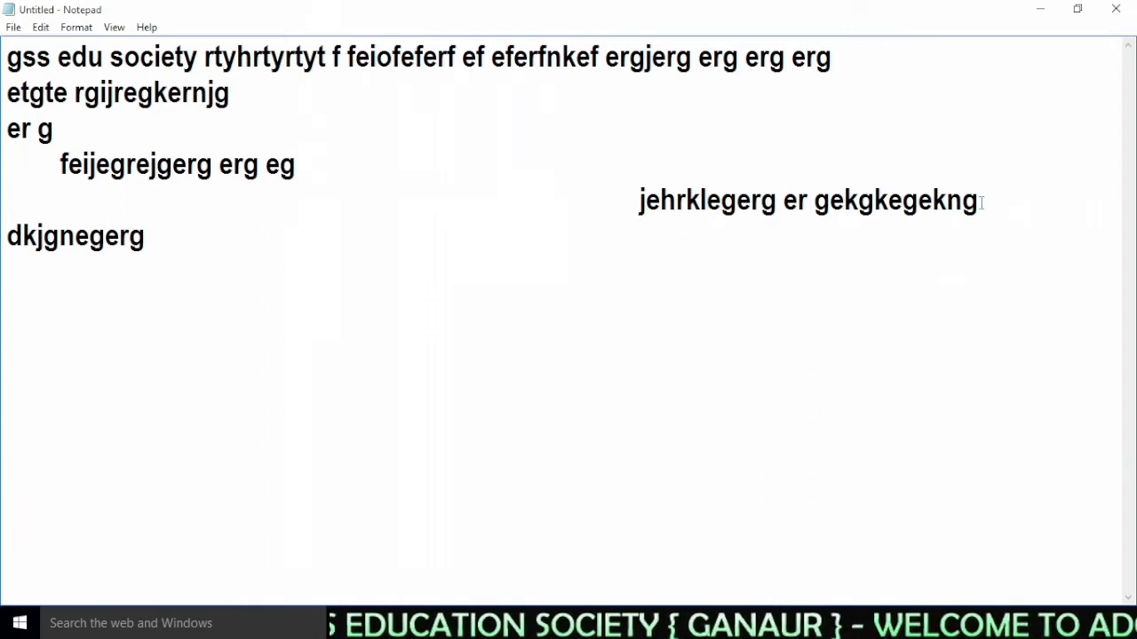
# Delete the text "feijegrejgerg erg eg" from its line and place the text cursor after "er g".
pyautogui.moveTo(304, 162); pyautogui.dragTo(78, 152)
pyautogui.press('Delete')
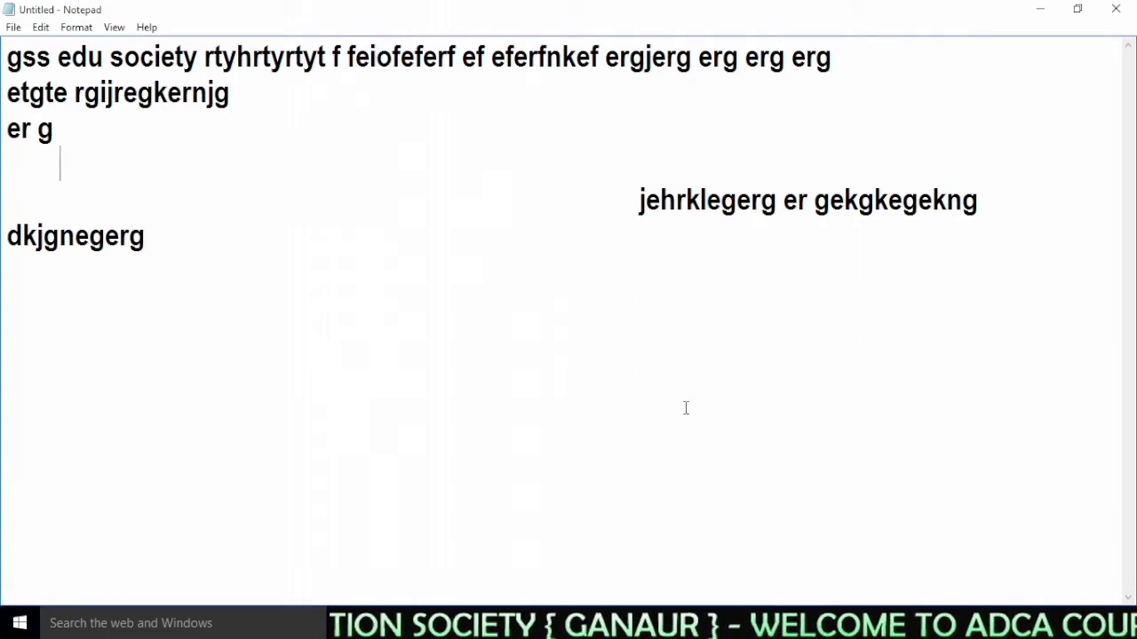
pyautogui.click(85, 139)
# Remove most of the blank space in front of "jehrklegerg er gekgkegekng" to reduce the line's indentation.
pyautogui.click(621, 207)
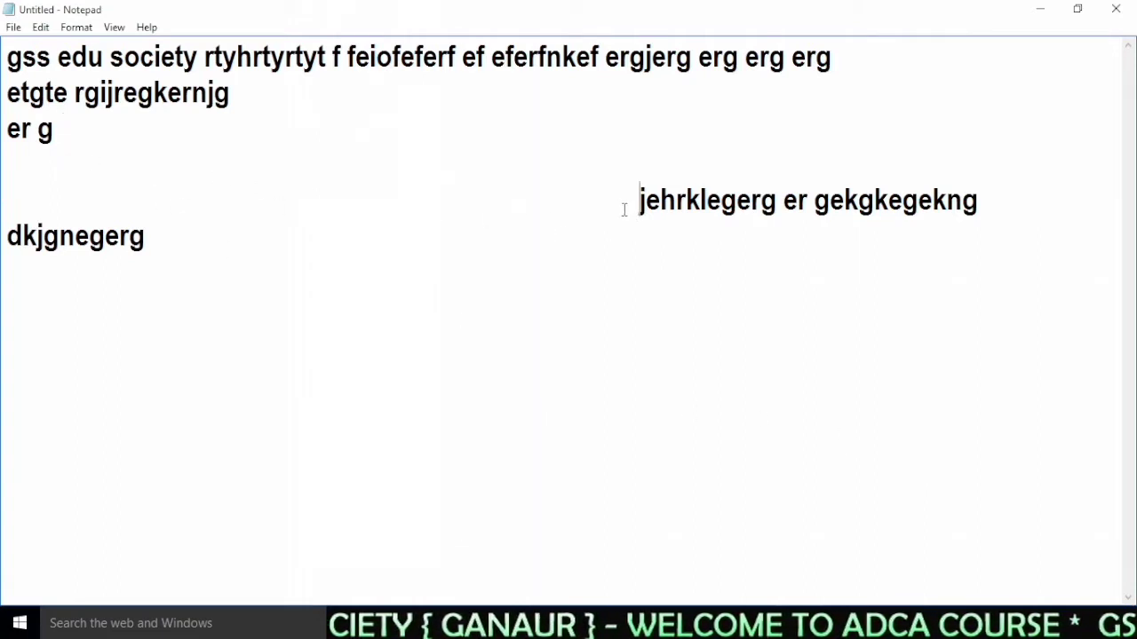
pyautogui.press('BackSpace')
pyautogui.press('BackSpace')
pyautogui.press('BackSpace')
pyautogui.press('BackSpace')
pyautogui.press('BackSpace')
pyautogui.press('BackSpace')
pyautogui.press('BackSpace')
pyautogui.press('BackSpace')
pyautogui.press('BackSpace')
pyautogui.press('BackSpace')
pyautogui.press('BackSpace')
pyautogui.press('BackSpace')
pyautogui.press('BackSpace')
pyautogui.press('BackSpace')
pyautogui.press('BackSpace')
pyautogui.press('BackSpace')
pyautogui.press('BackSpace')
pyautogui.press('BackSpace')
pyautogui.press('BackSpace')
pyautogui.press('BackSpace')
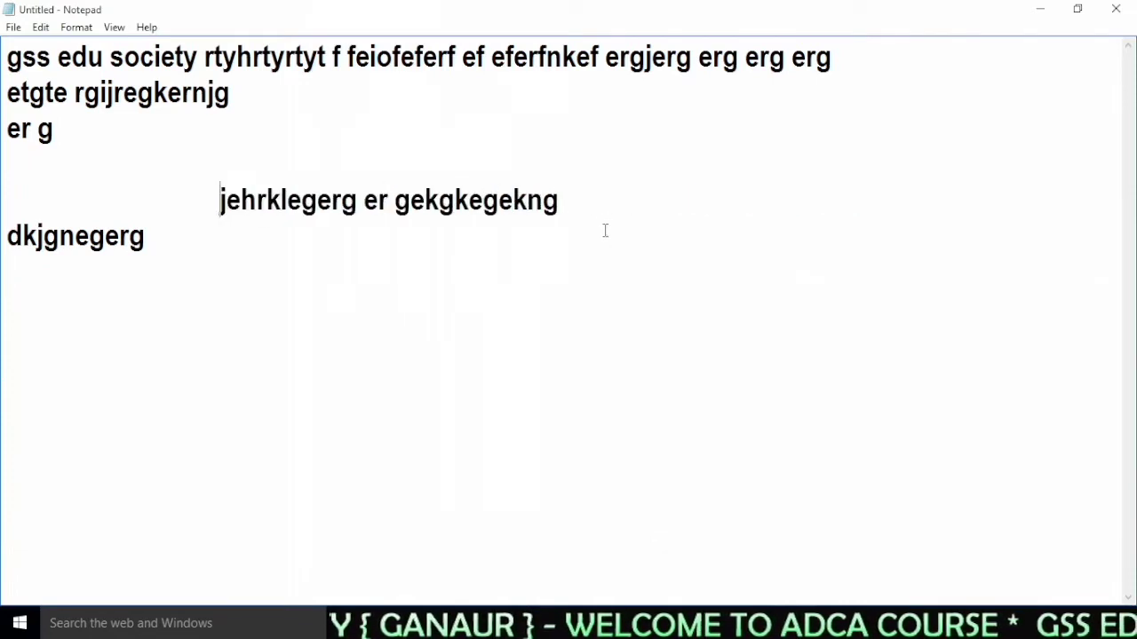
# Remove all remaining indentation in front of "jehrklegerg er gekgkegekng" so the text starts at the line's beginning.
pyautogui.press('BackSpace')
pyautogui.press('BackSpace')
pyautogui.press('BackSpace')
pyautogui.press('BackSpace')
pyautogui.press('BackSpace')
pyautogui.press('BackSpace')
pyautogui.press('BackSpace')
pyautogui.press('BackSpace')
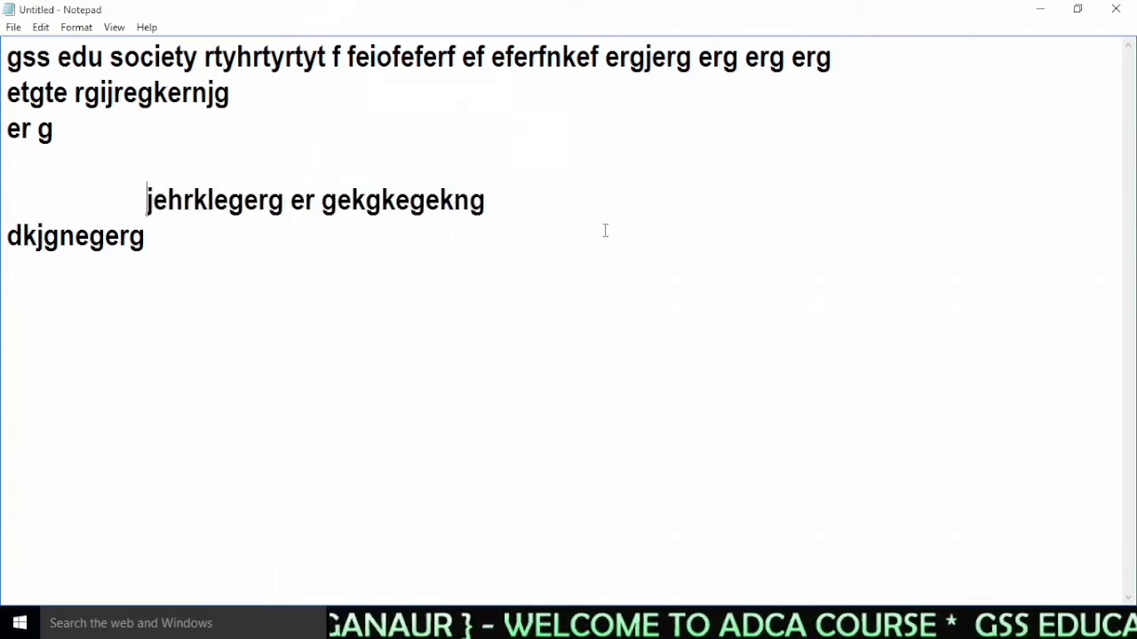
pyautogui.press('BackSpace')
pyautogui.press('BackSpace')
pyautogui.press('BackSpace')
pyautogui.press('BackSpace')
pyautogui.press('BackSpace')
pyautogui.press('BackSpace')
pyautogui.press('BackSpace')
pyautogui.press('BackSpace')
pyautogui.press('BackSpace')
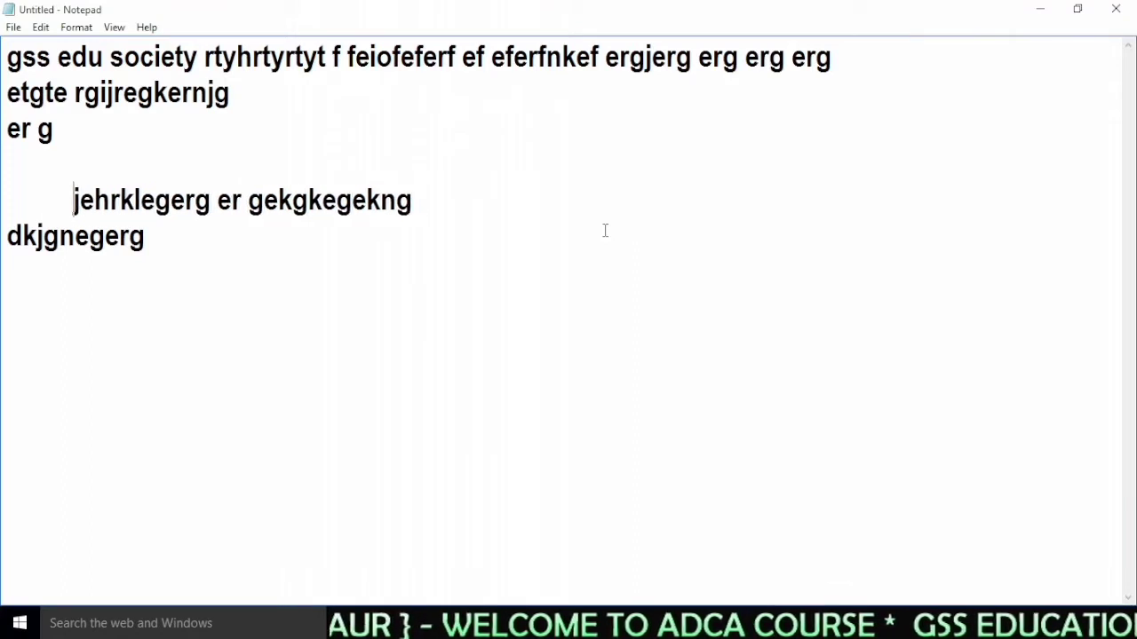
pyautogui.press('BackSpace')
pyautogui.press('BackSpace')
pyautogui.press('BackSpace')
pyautogui.press('BackSpace')
pyautogui.press('BackSpace')
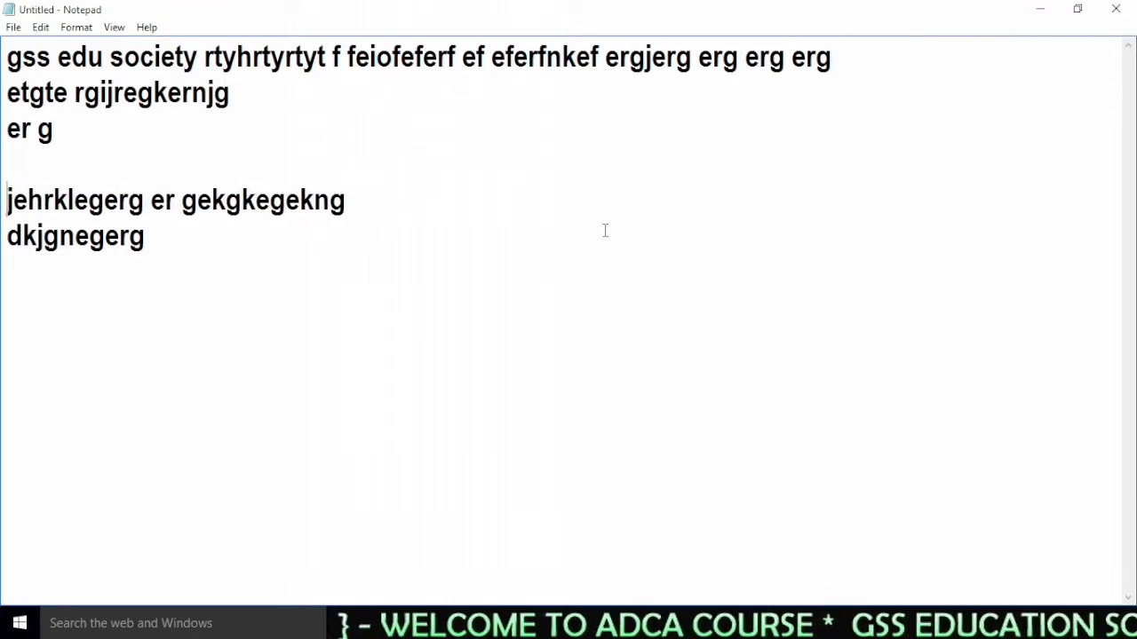
# Delete the blank line and spaces before "jehrklegerg er gekgkegekng" to join it directly to "er g".
pyautogui.press('BackSpace')
pyautogui.press('BackSpace')
pyautogui.press('BackSpace')
pyautogui.press('BackSpace')
pyautogui.press('BackSpace')
pyautogui.press('BackSpace')
pyautogui.press('BackSpace')
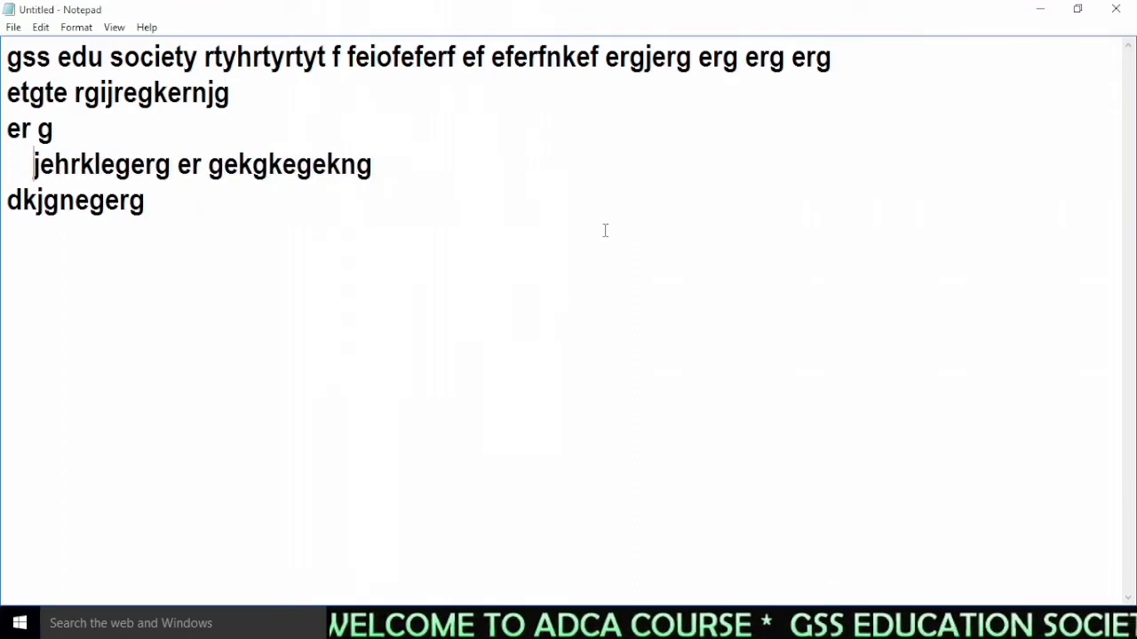
pyautogui.press('BackSpace')
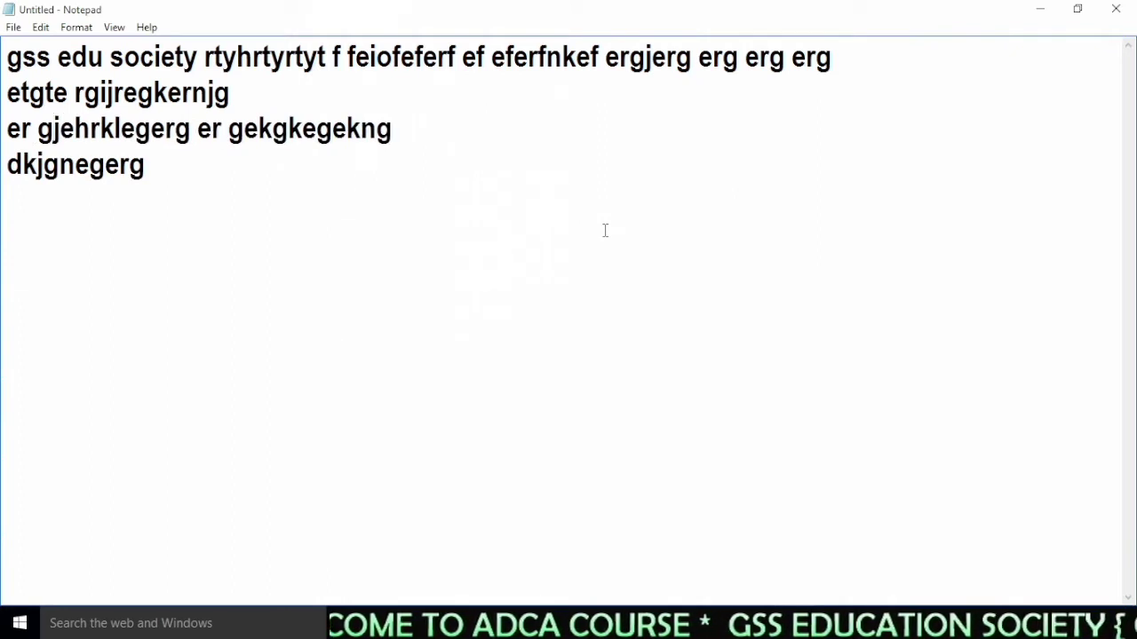
# Insert three line breaks between "er g" and "jehrklegerg er gekgkegekng".
pyautogui.press('Return')
pyautogui.press('Return')
pyautogui.press('Return')
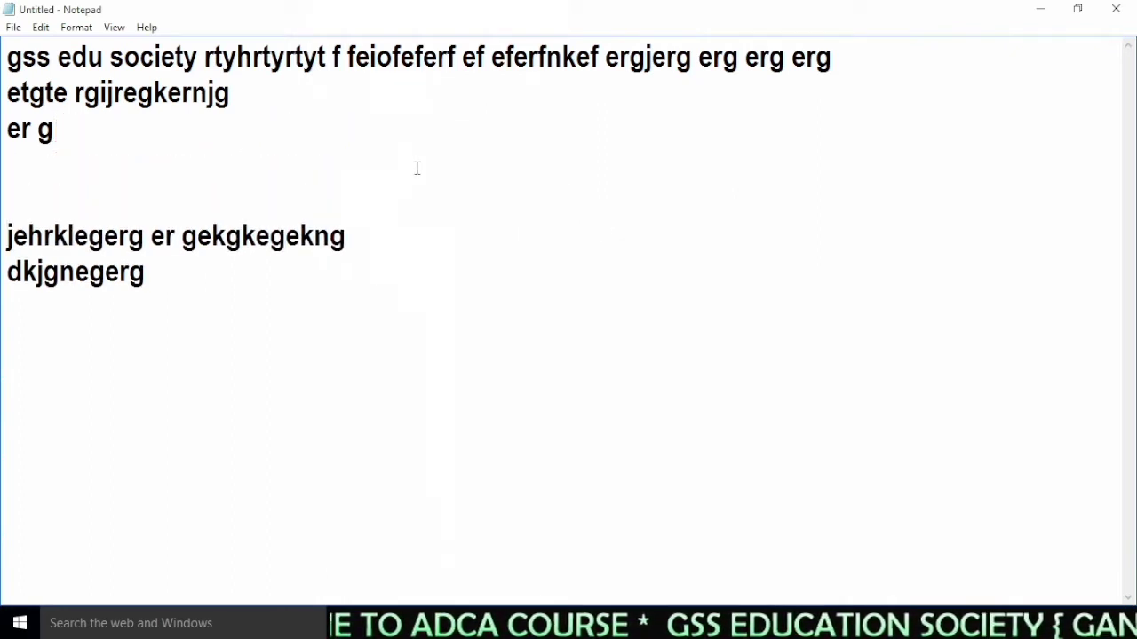
pyautogui.click(238, 95)
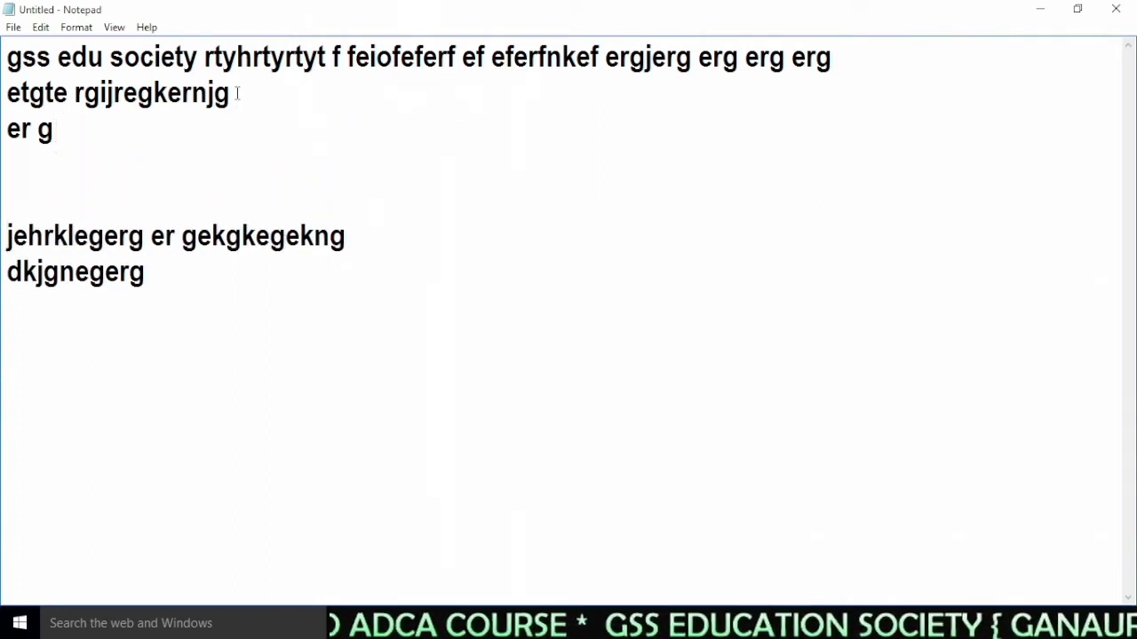
pyautogui.moveTo(352, 238); pyautogui.dragTo(6, 249)
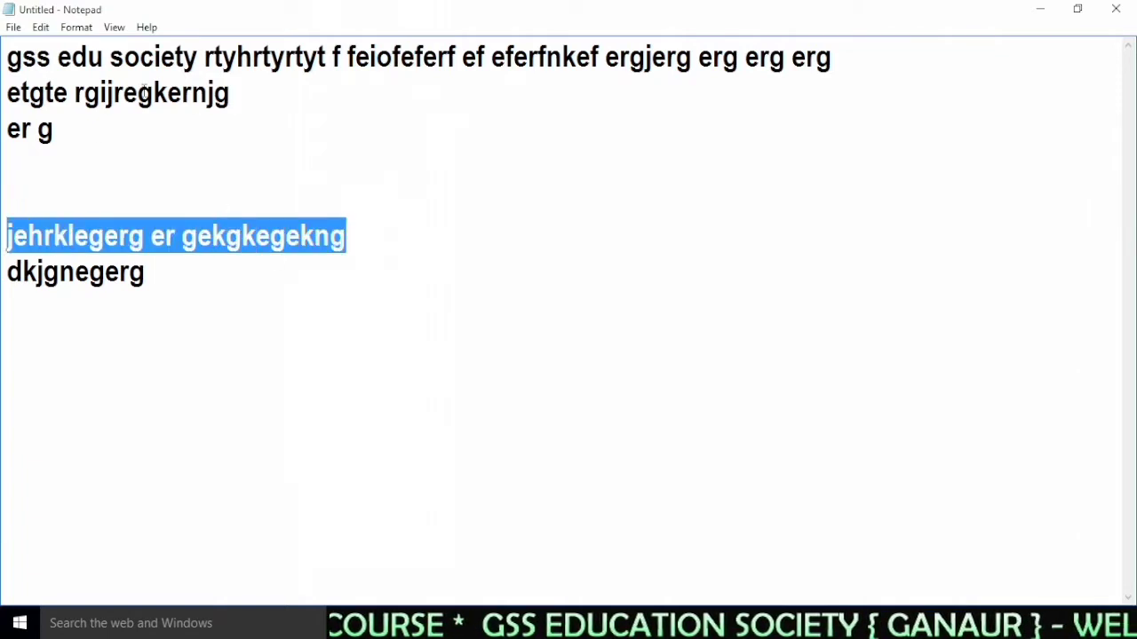
pyautogui.click(41, 28)
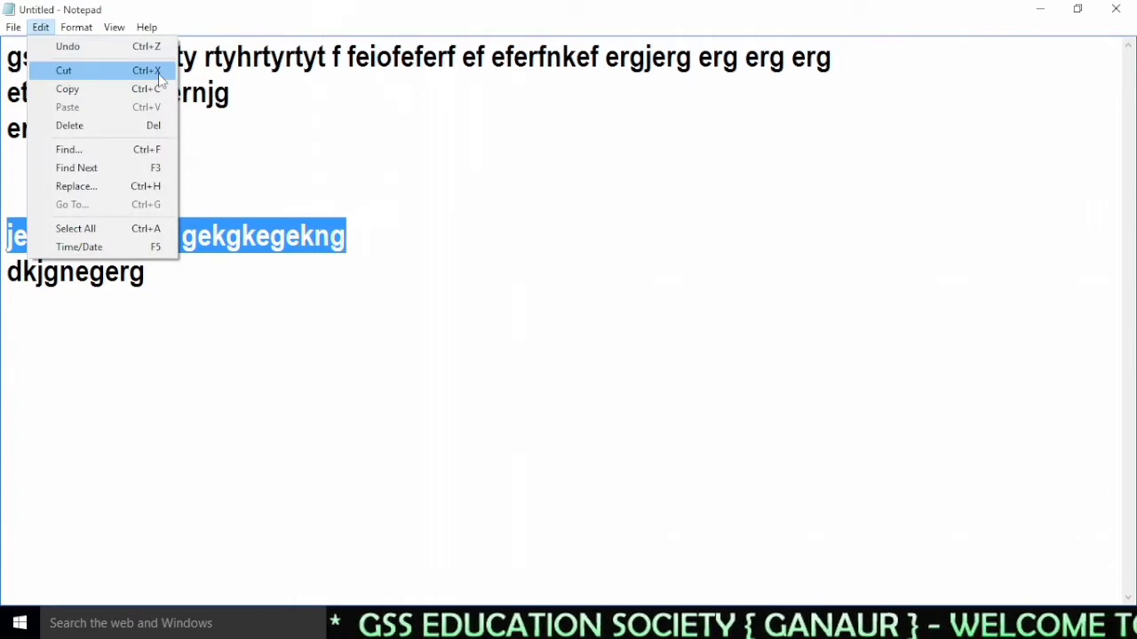
pyautogui.click(227, 236)
# Cut "jehrklegerg er gekgkegekn" from its line and paste it at the end of the second line.
pyautogui.moveTo(331, 236); pyautogui.dragTo(7, 240)
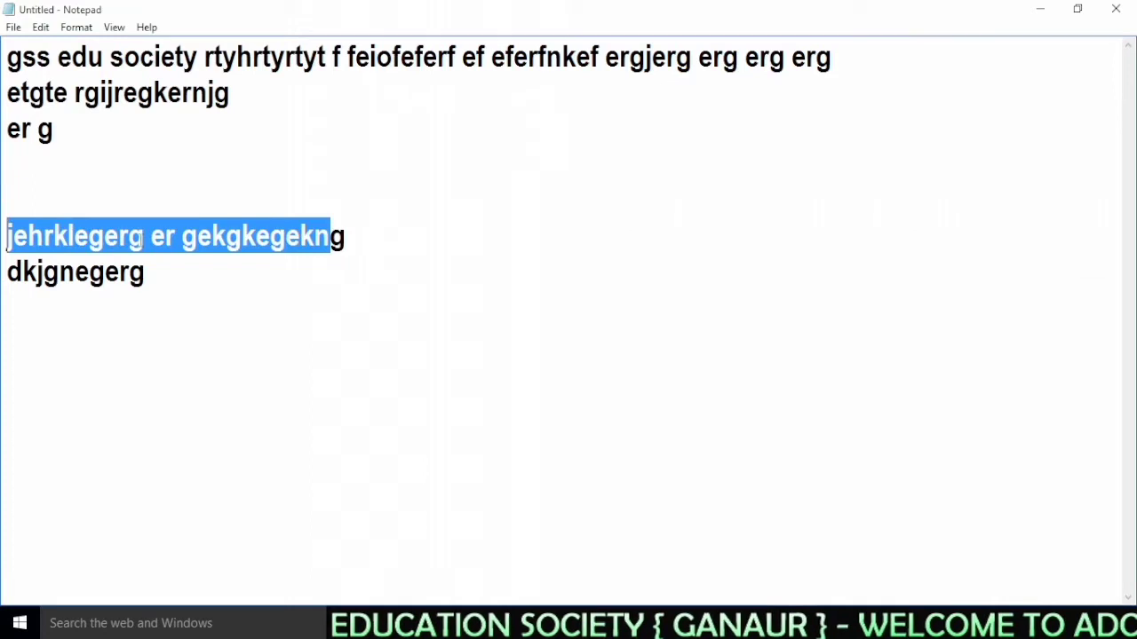
pyautogui.rightClick(145, 236)
pyautogui.click(214, 265)
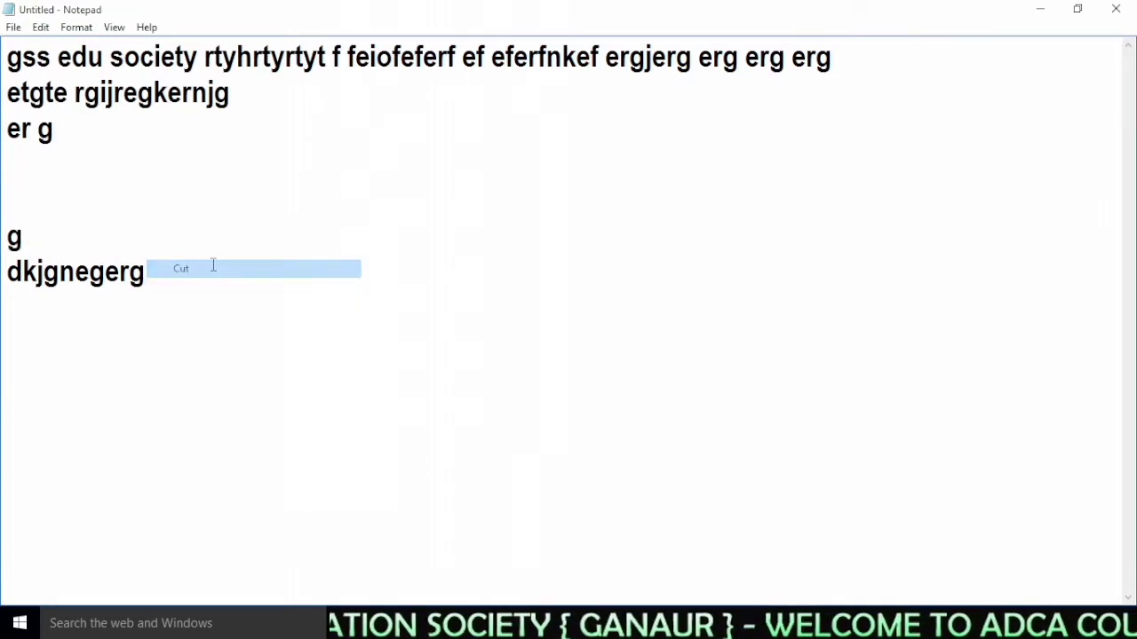
pyautogui.click(246, 108)
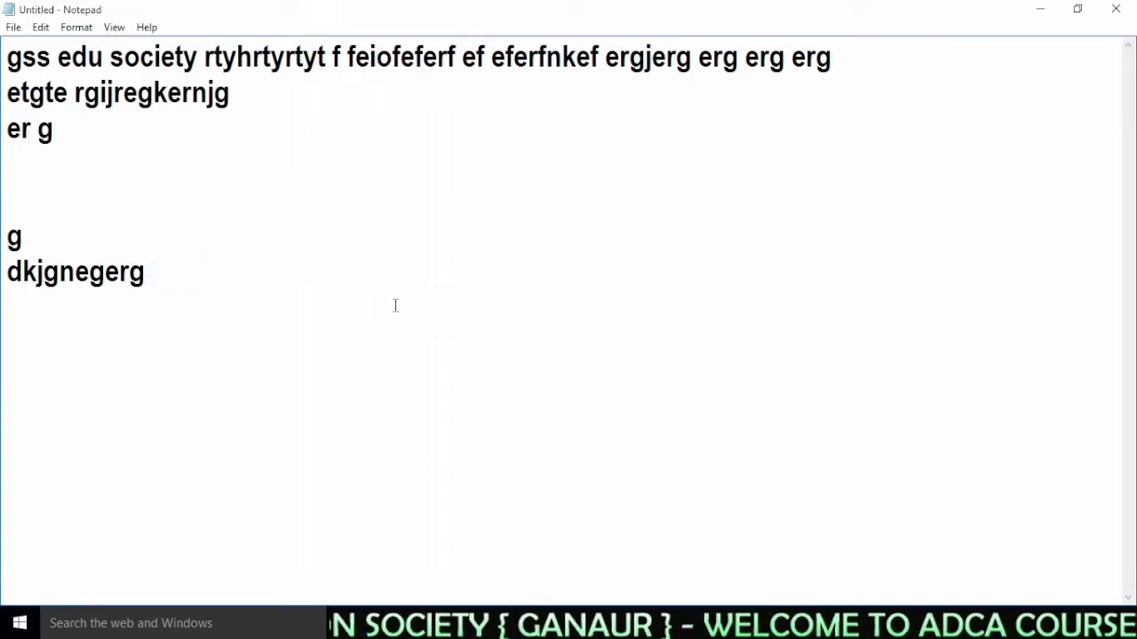
pyautogui.click(39, 29)
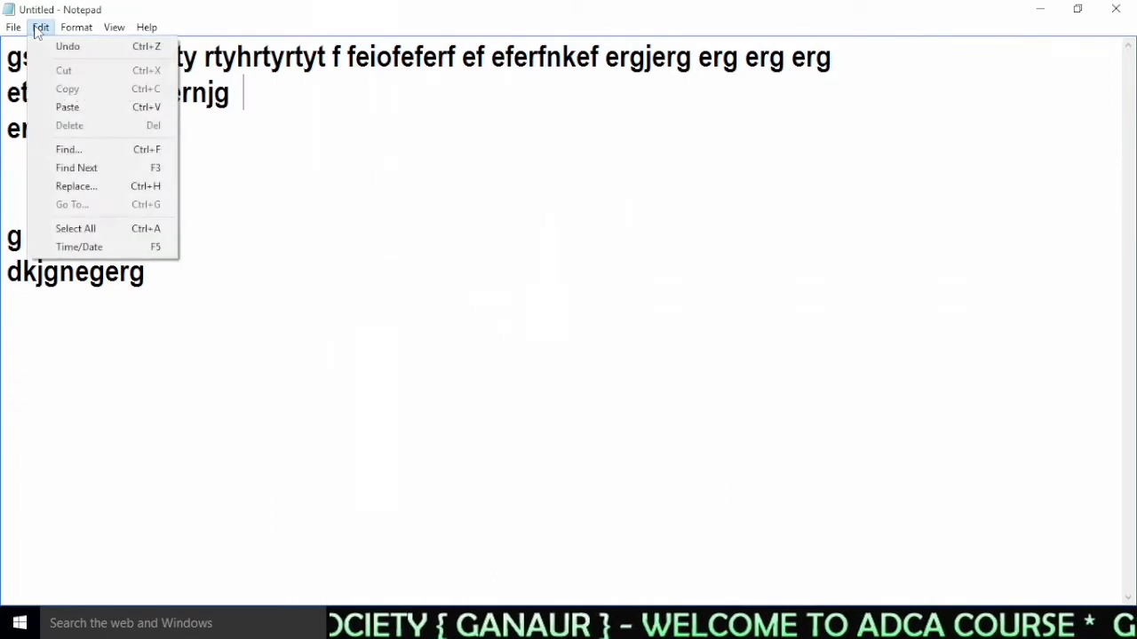
pyautogui.click(66, 107)
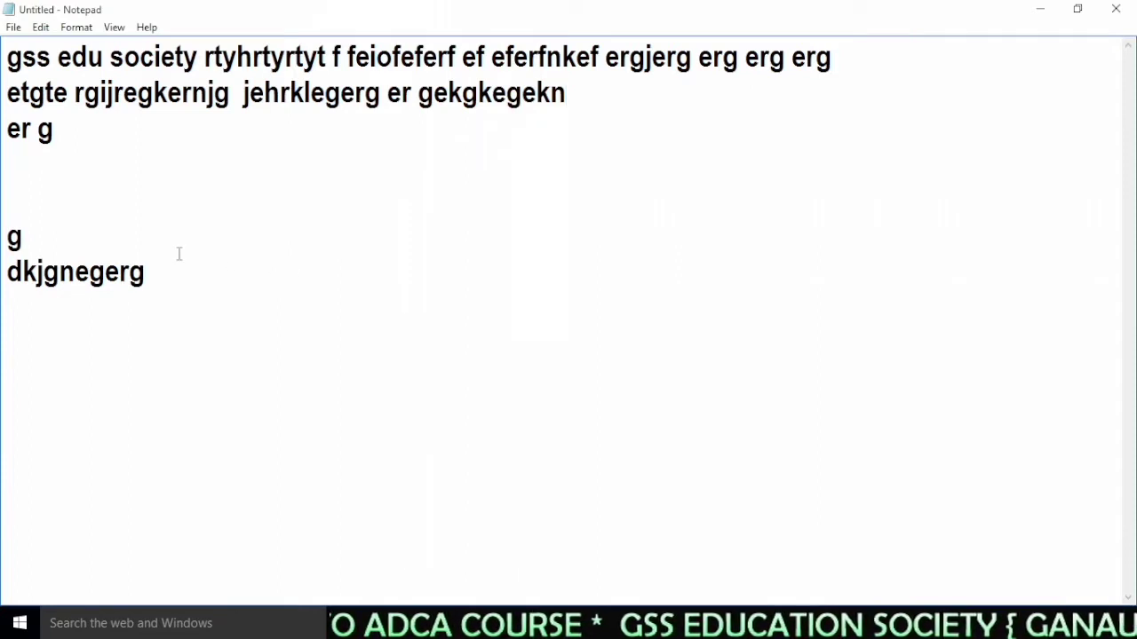
pyautogui.moveTo(168, 277); pyautogui.dragTo(3, 276)
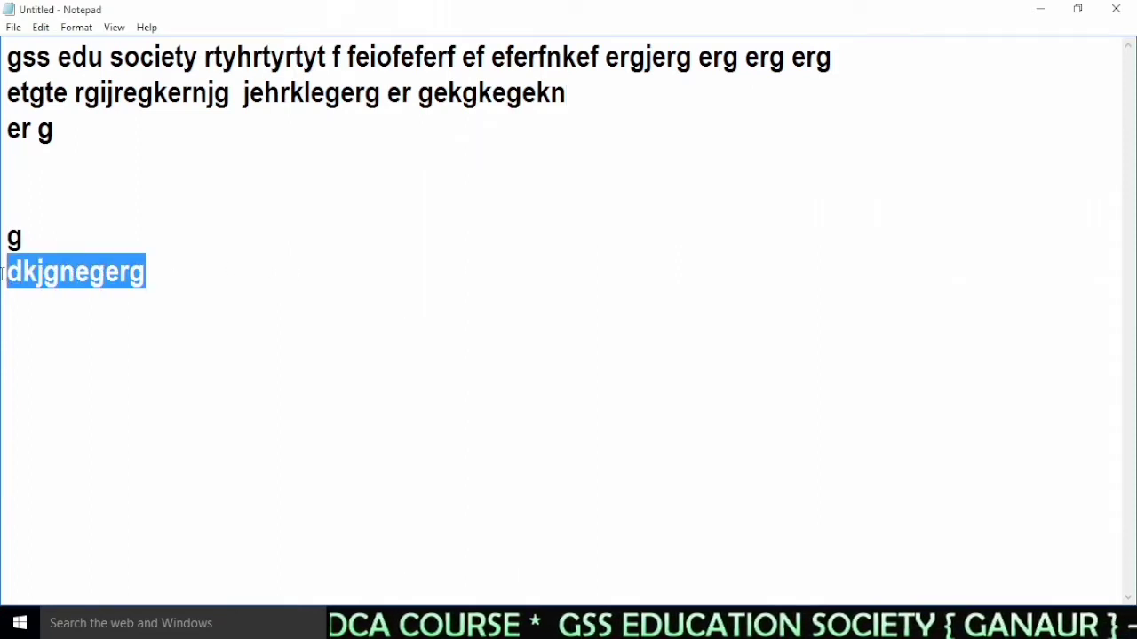
pyautogui.click(180, 269)
pyautogui.click(103, 271)
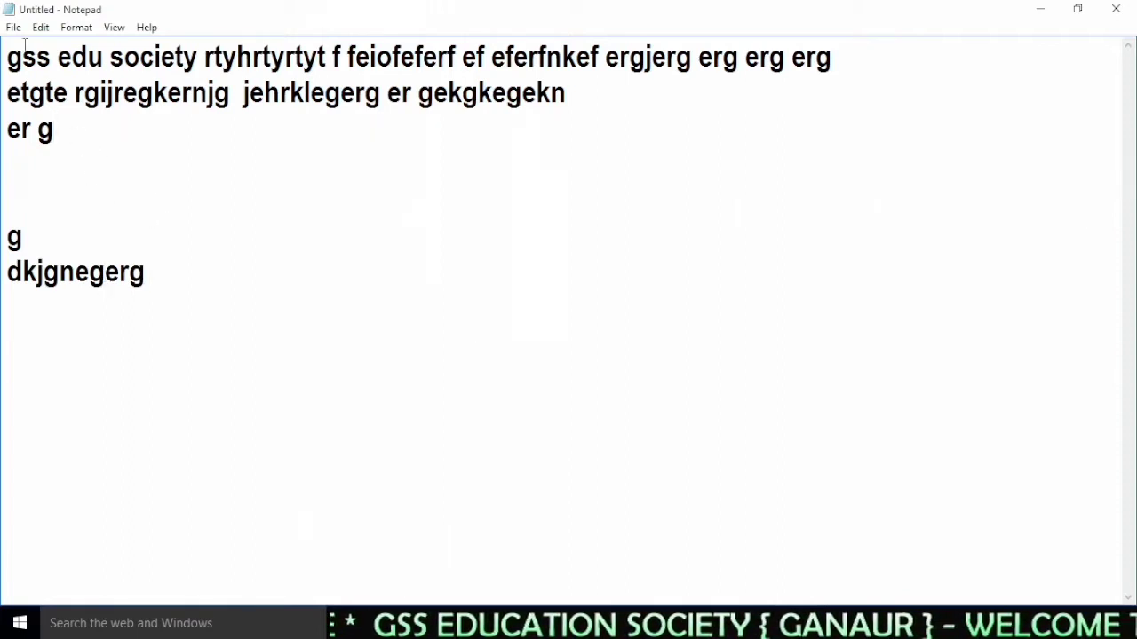
# Delete the lines "g" and "dkjgnegerg" together with the blank lines between them and "er g".
pyautogui.moveTo(178, 276); pyautogui.dragTo(7, 202)
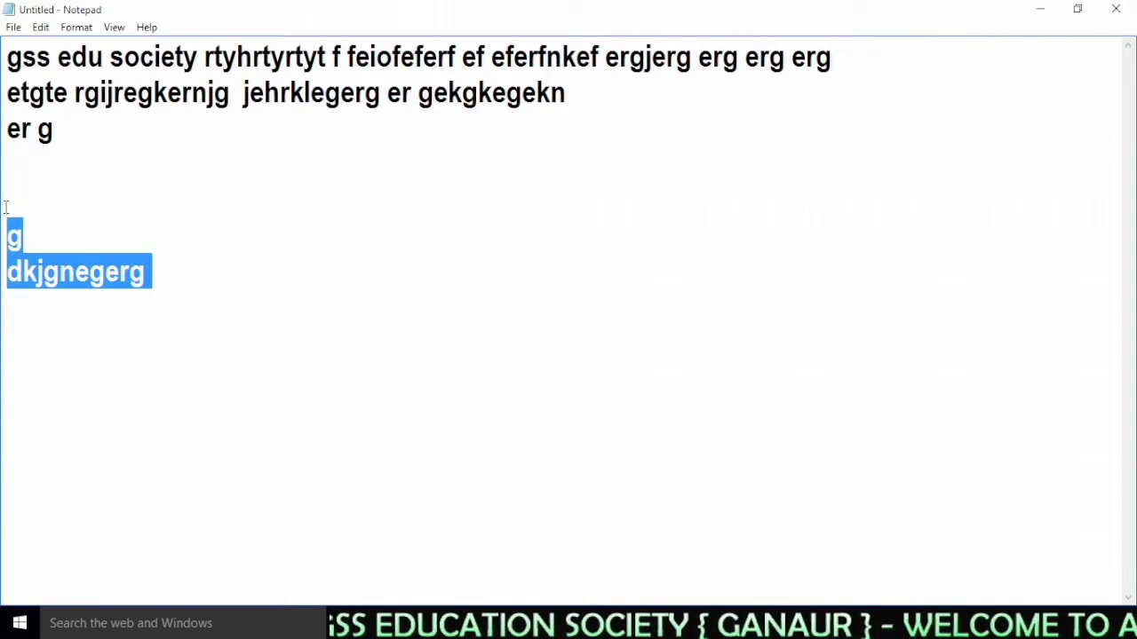
pyautogui.press('BackSpace')
pyautogui.press('BackSpace')
pyautogui.press('BackSpace')
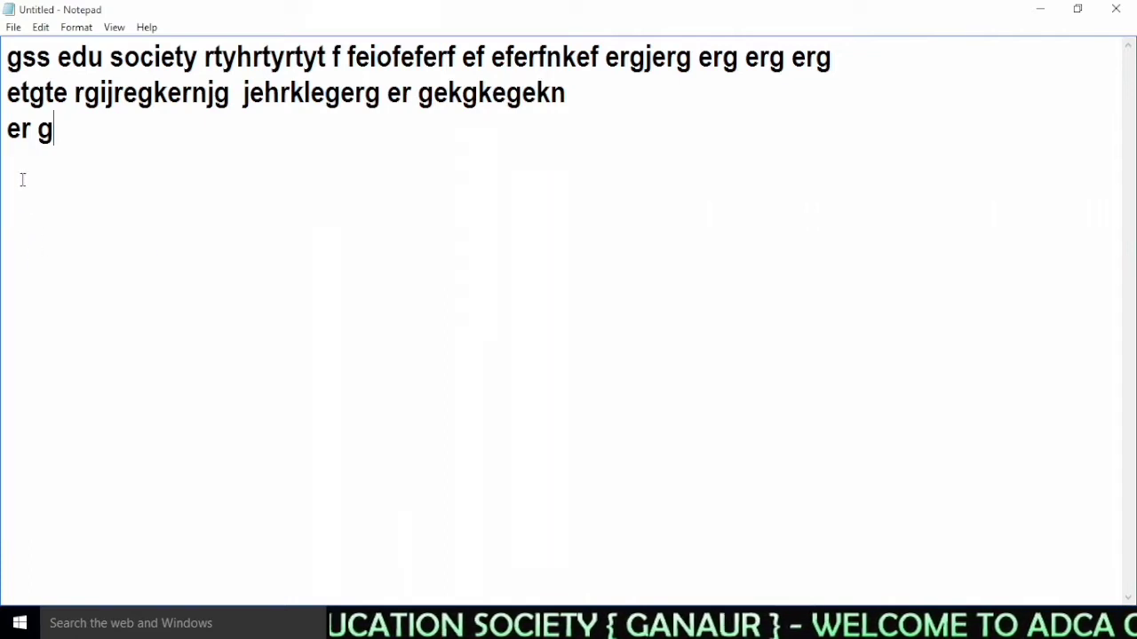
# Save the document in the Documents folder as a text file named "ganaur 1".
pyautogui.click(15, 29)
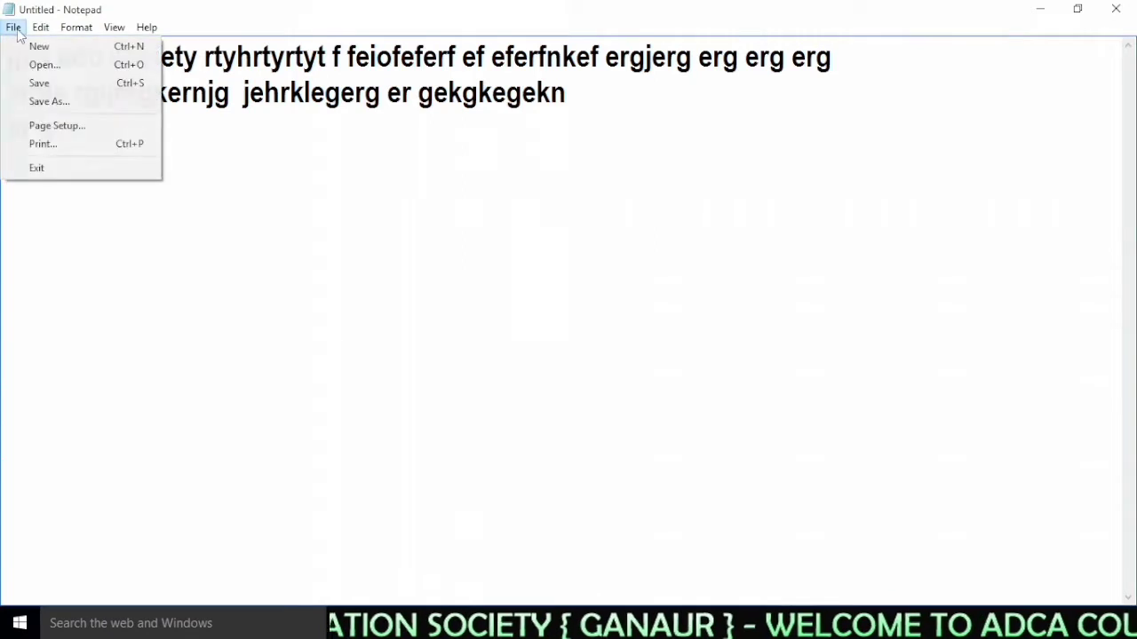
pyautogui.click(71, 83)
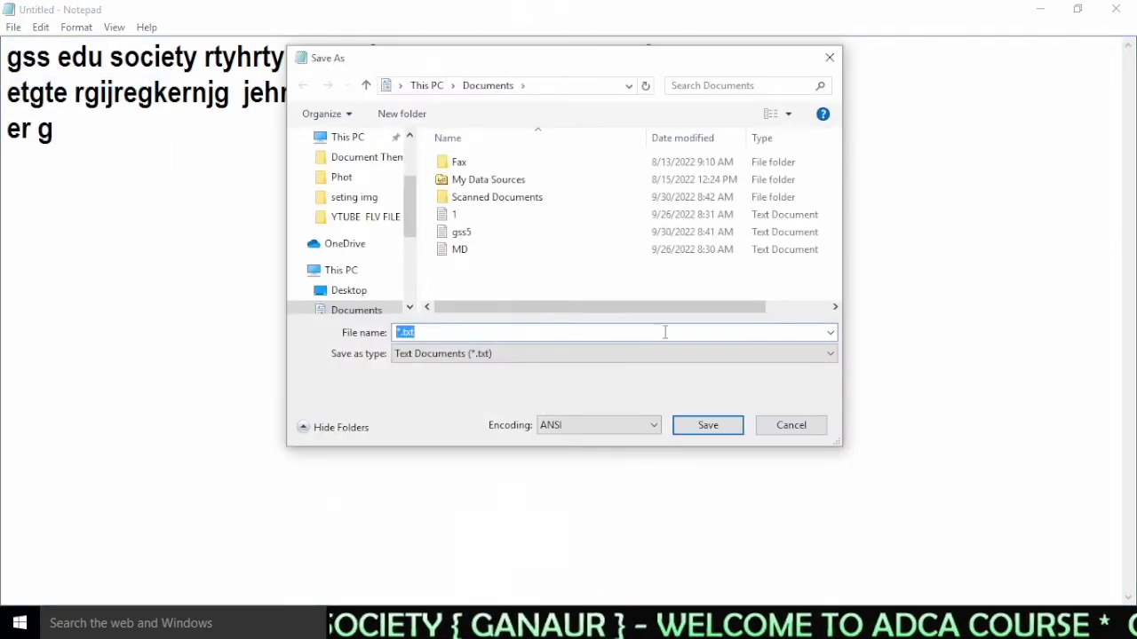
pyautogui.click(427, 335)
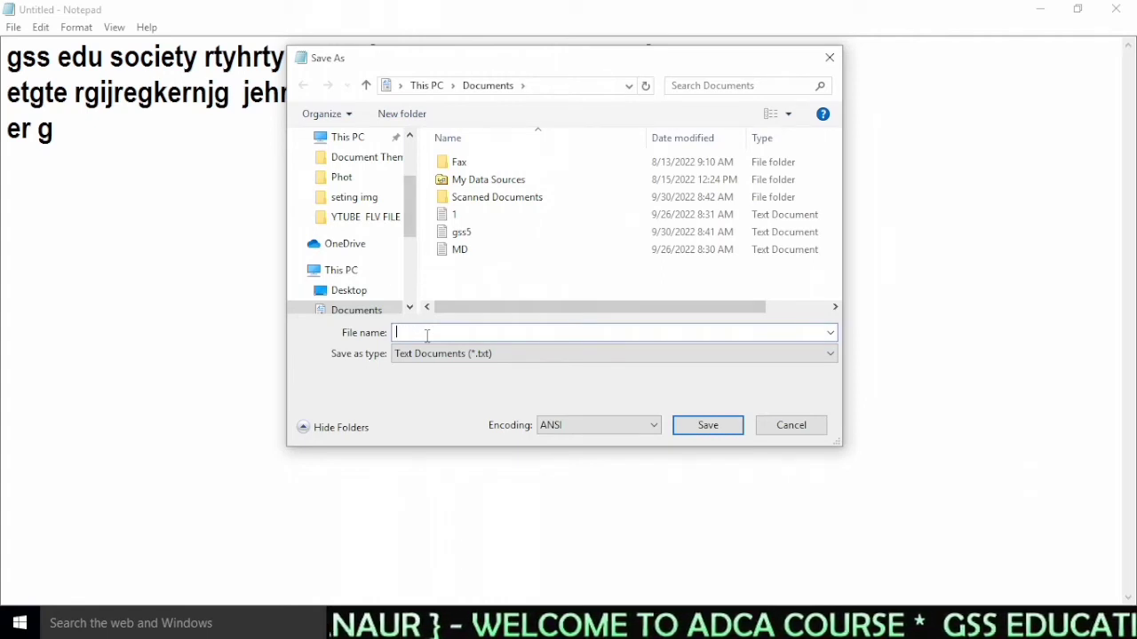
pyautogui.write('ganaur')
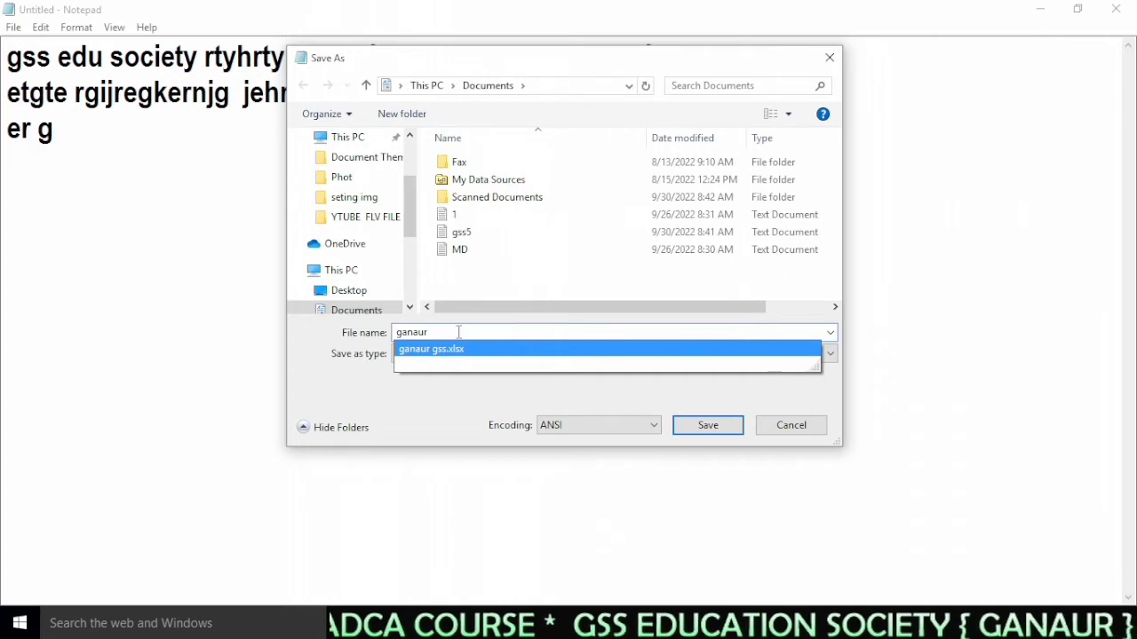
pyautogui.write('1')
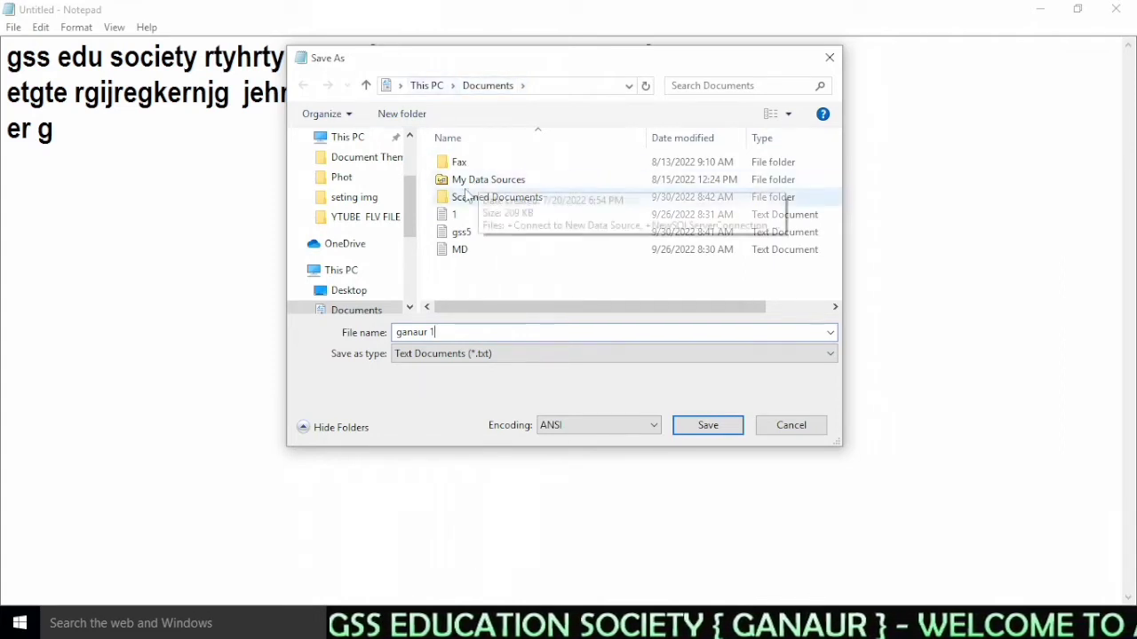
pyautogui.moveTo(413, 222); pyautogui.dragTo(415, 175)
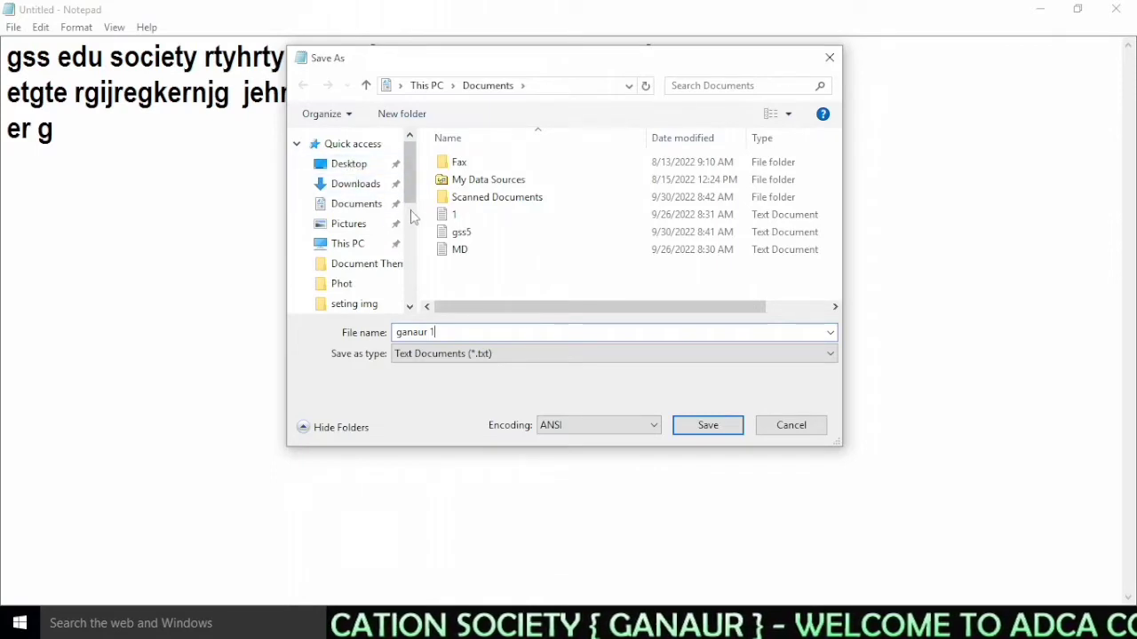
pyautogui.moveTo(409, 188); pyautogui.dragTo(410, 275)
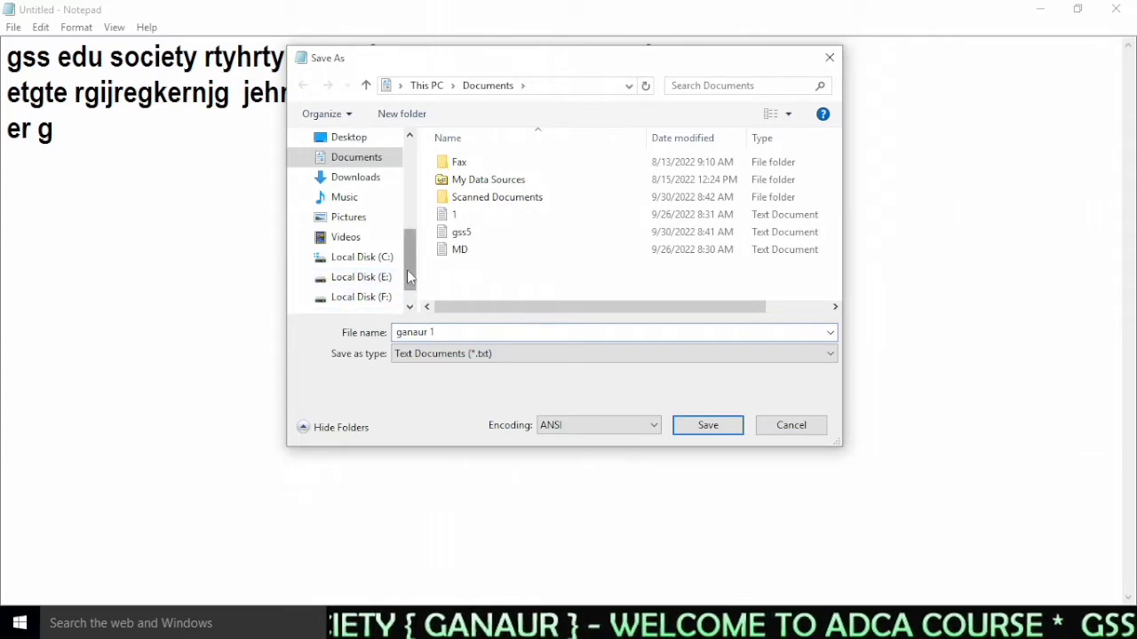
pyautogui.moveTo(410, 281); pyautogui.dragTo(417, 174)
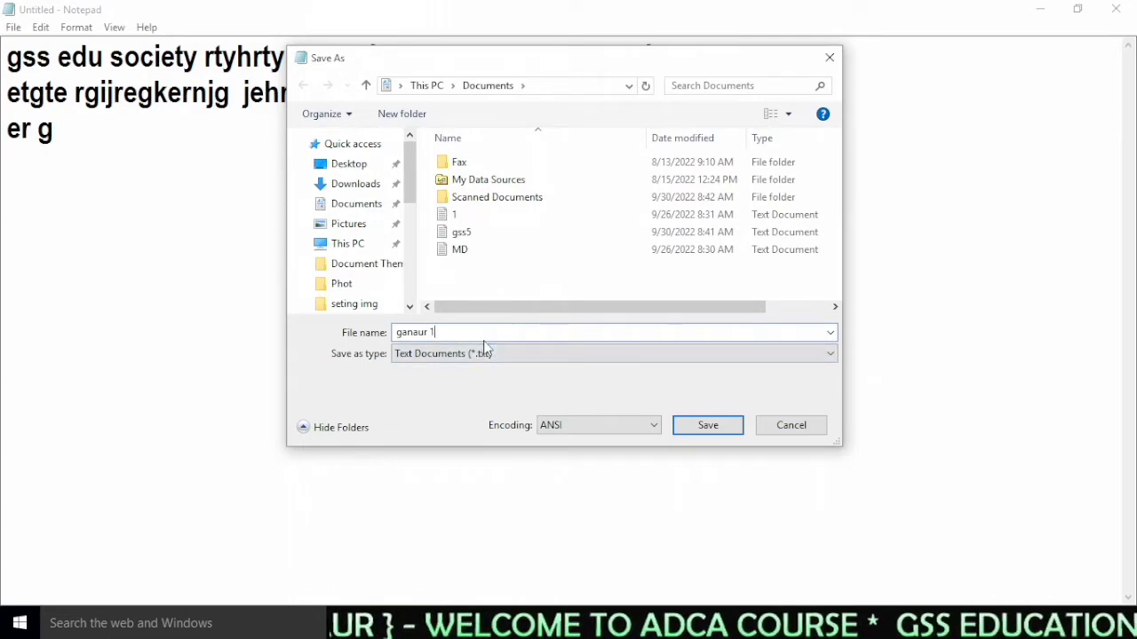
pyautogui.click(708, 425)
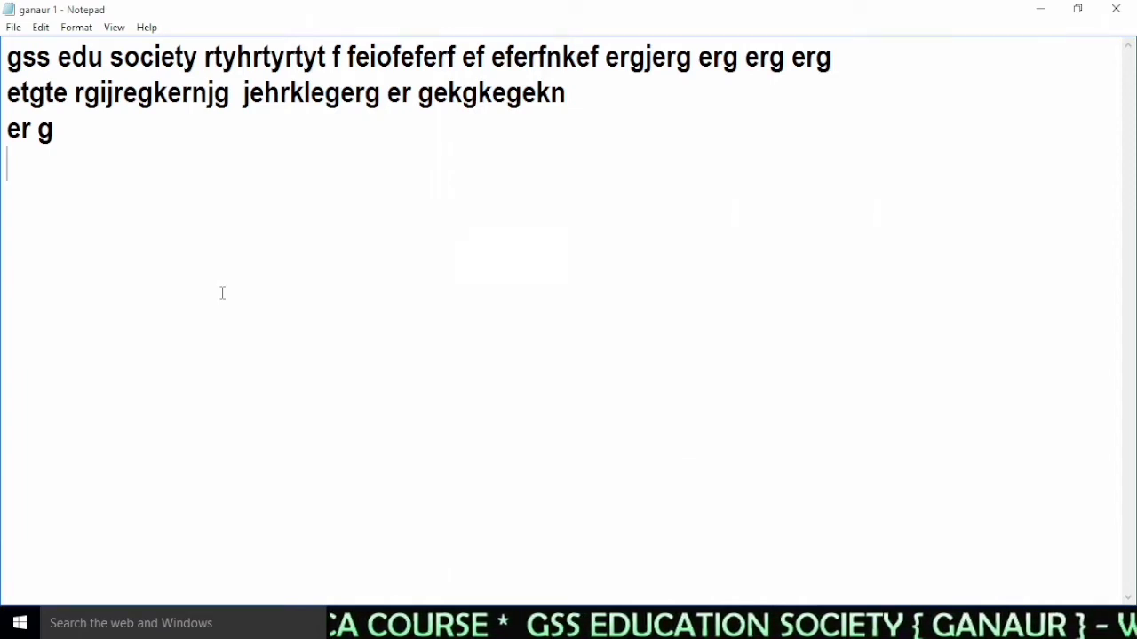
pyautogui.write('wfkjf wfkjwefw ef wef wef wfwe f36984690464n5 645 6')
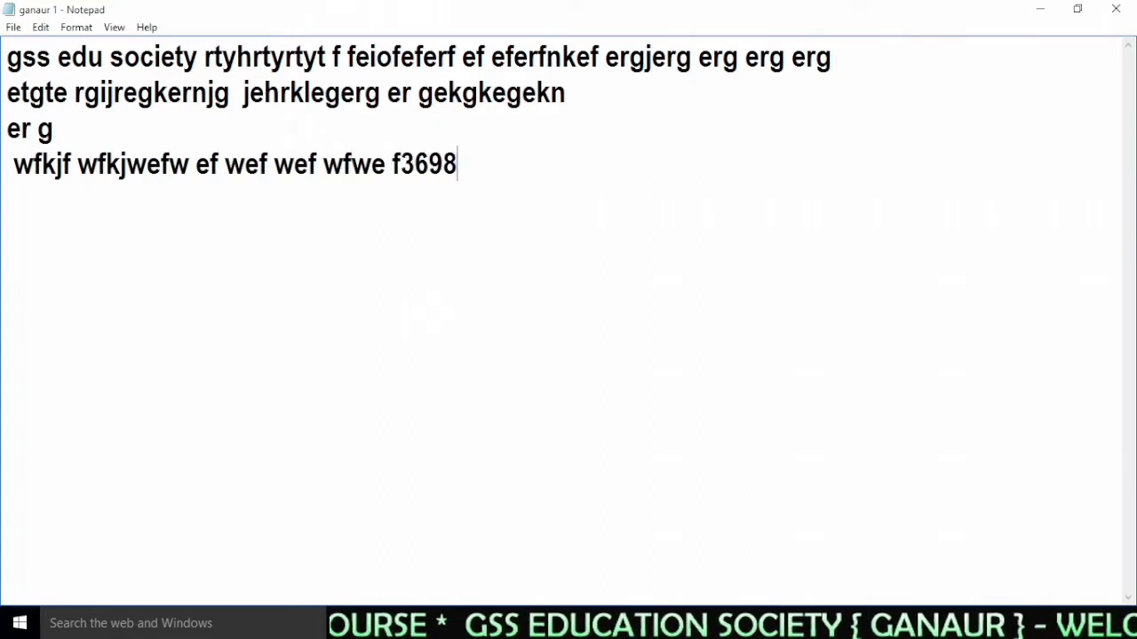
pyautogui.press('Return')
pyautogui.write('rsghreshgreshr')
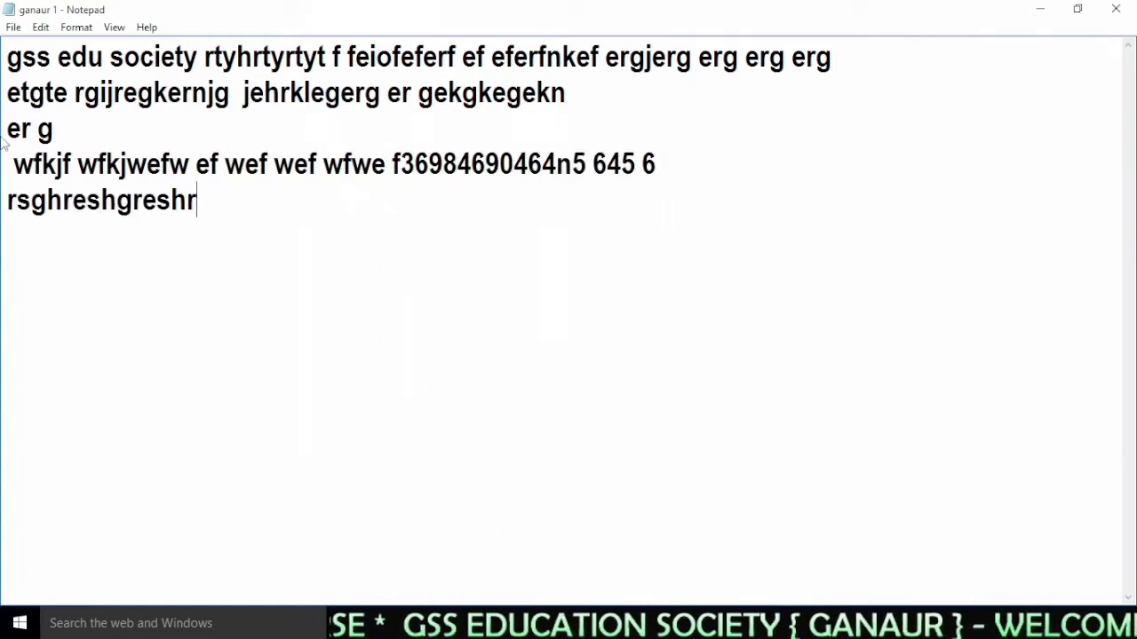
pyautogui.click(13, 27)
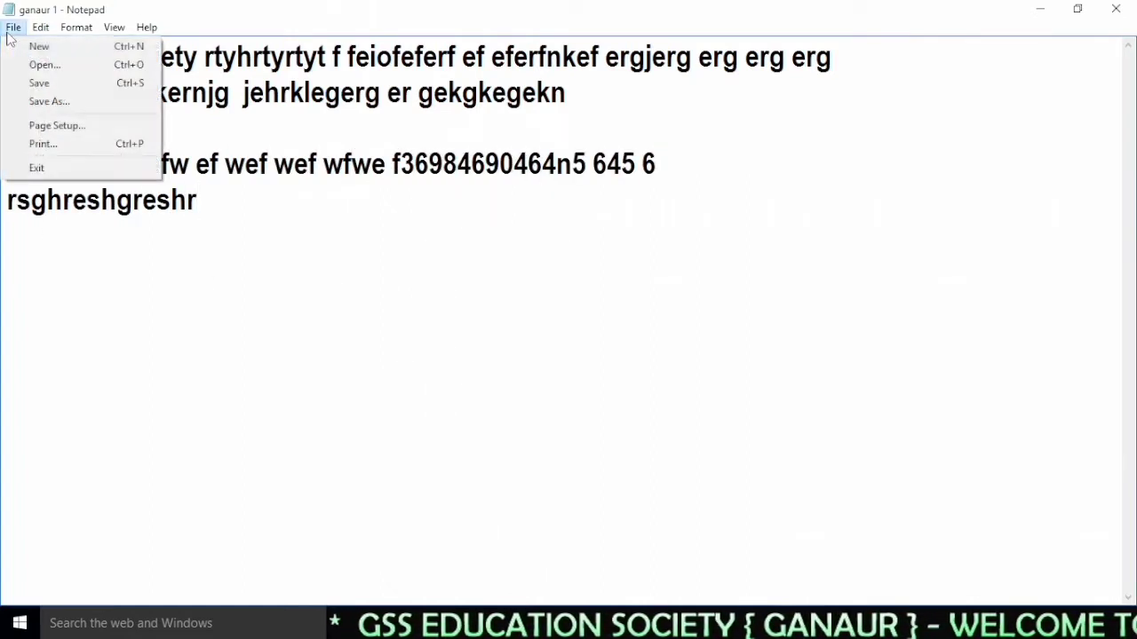
pyautogui.click(40, 82)
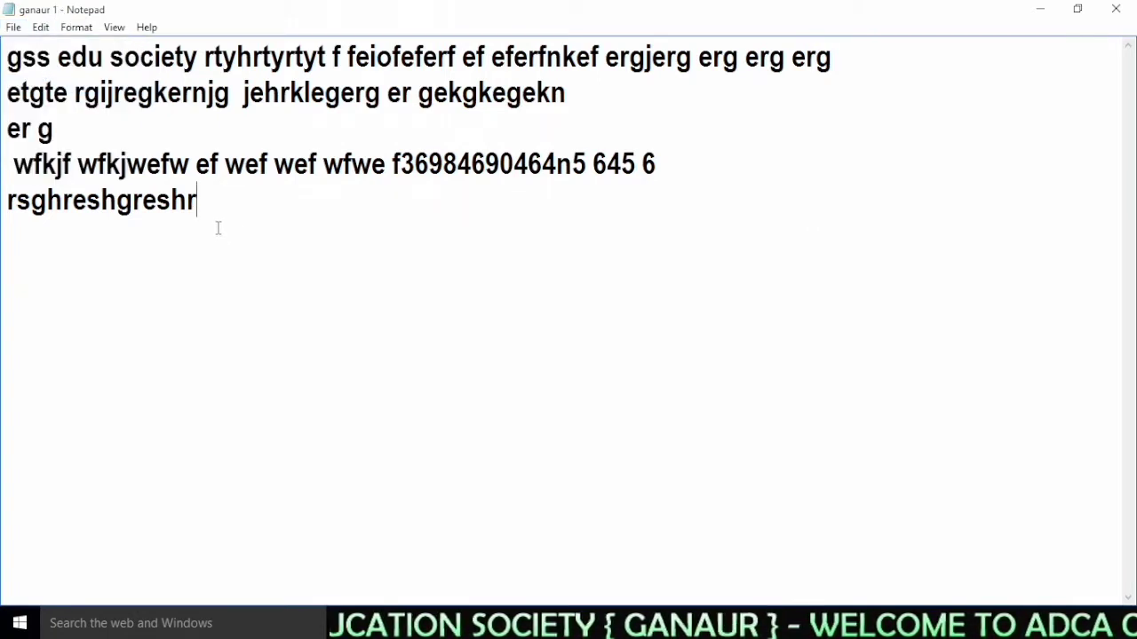
# Create a new blank document, and reopen the saved file "ganaur 1" from the Documents folder.
pyautogui.click(16, 28)
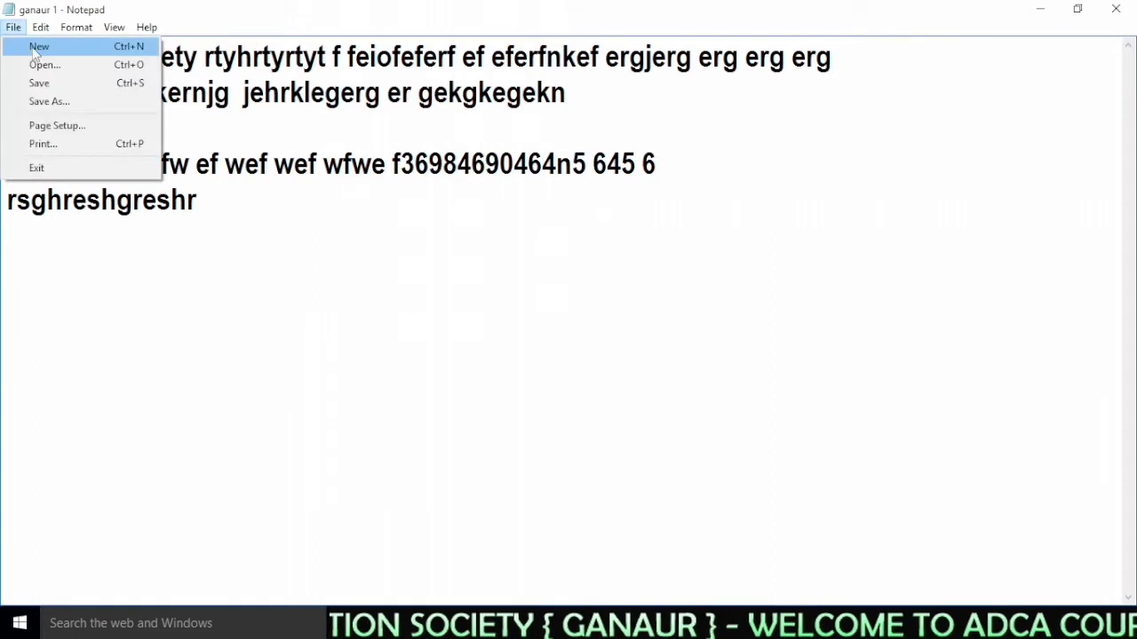
pyautogui.click(35, 46)
pyautogui.click(16, 32)
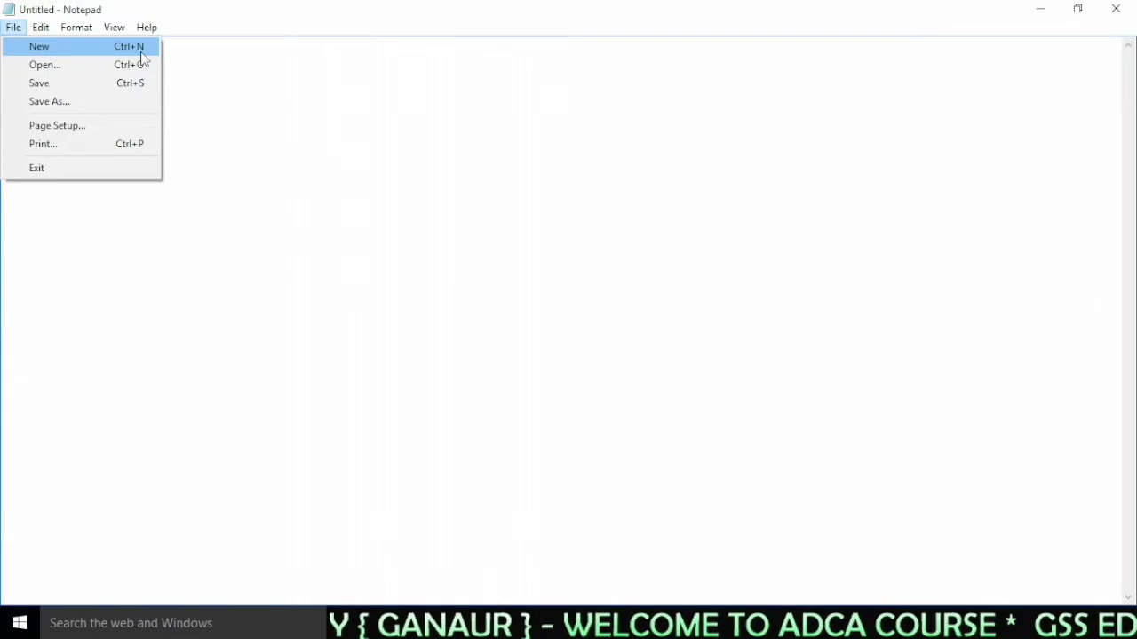
pyautogui.click(62, 67)
pyautogui.click(494, 238)
pyautogui.click(701, 425)
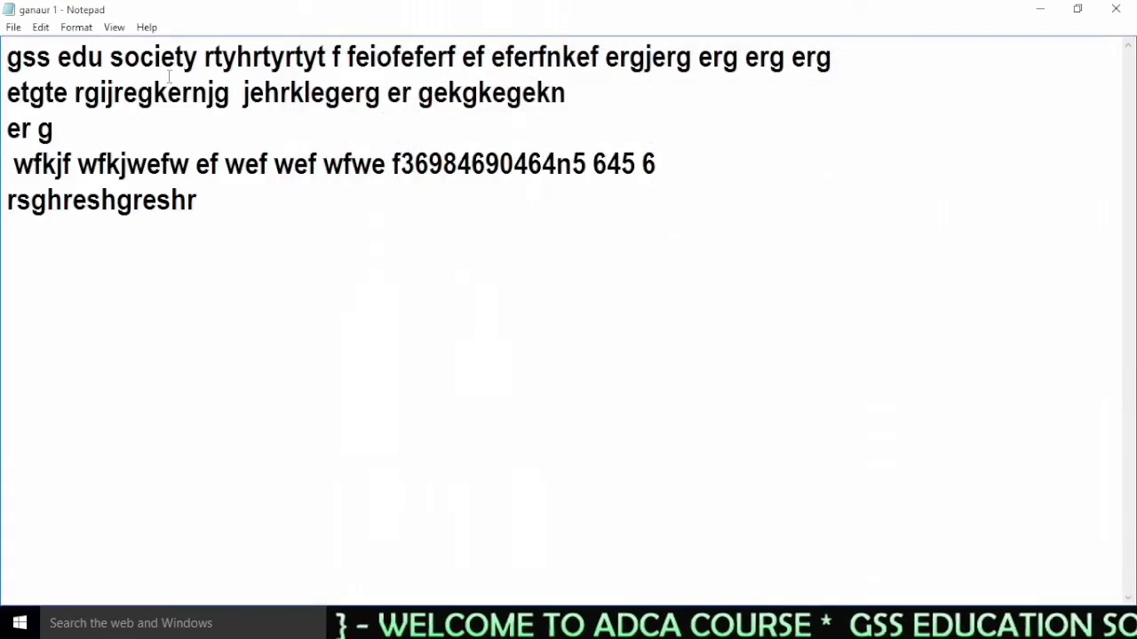
# Copy the first two lines, paste them below "rsghreshgreshr" after a blank line, and save the file.
pyautogui.click(14, 30)
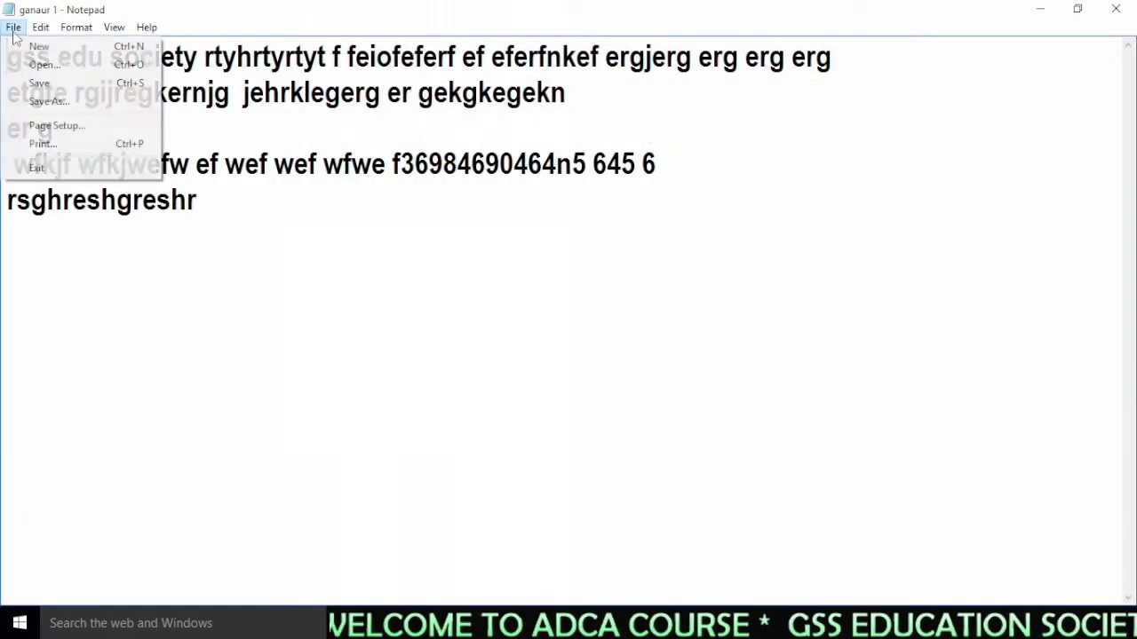
pyautogui.moveTo(485, 165); pyautogui.dragTo(200, 200)
pyautogui.moveTo(604, 104); pyautogui.dragTo(4, 55)
pyautogui.click(41, 27)
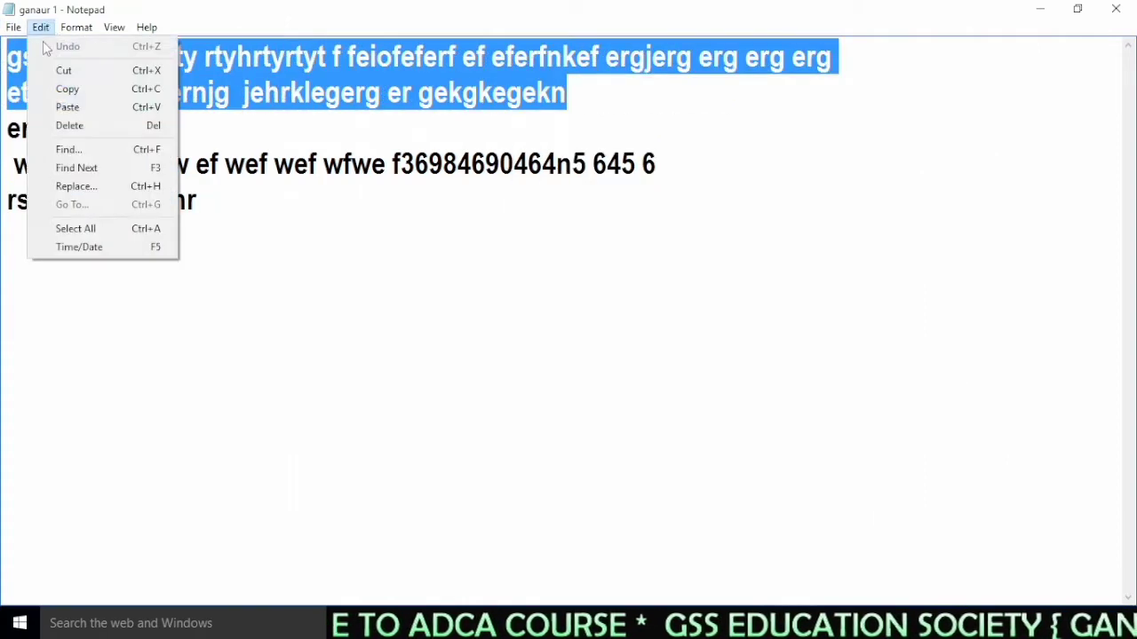
pyautogui.click(70, 91)
pyautogui.click(228, 204)
pyautogui.press('Return')
pyautogui.press('Return')
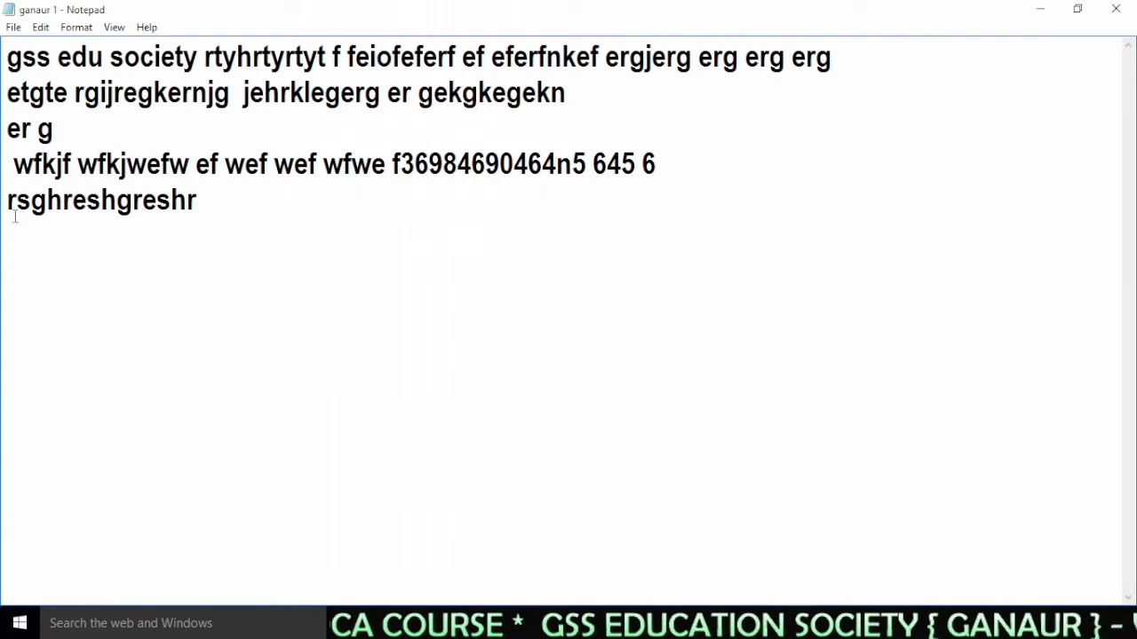
pyautogui.click(41, 27)
pyautogui.click(71, 104)
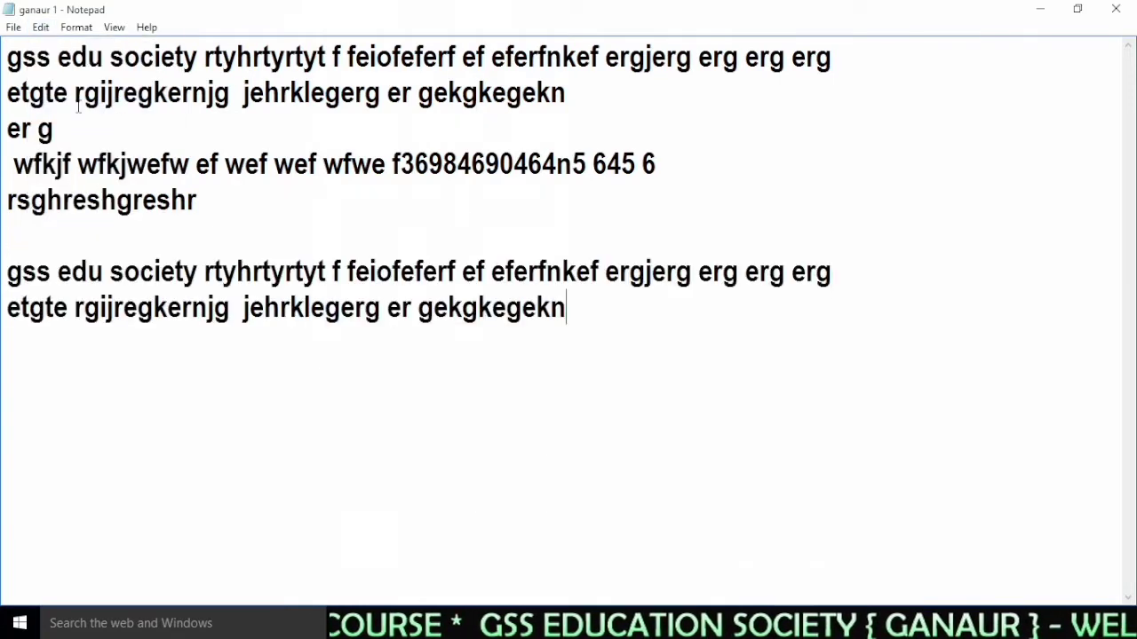
pyautogui.click(14, 28)
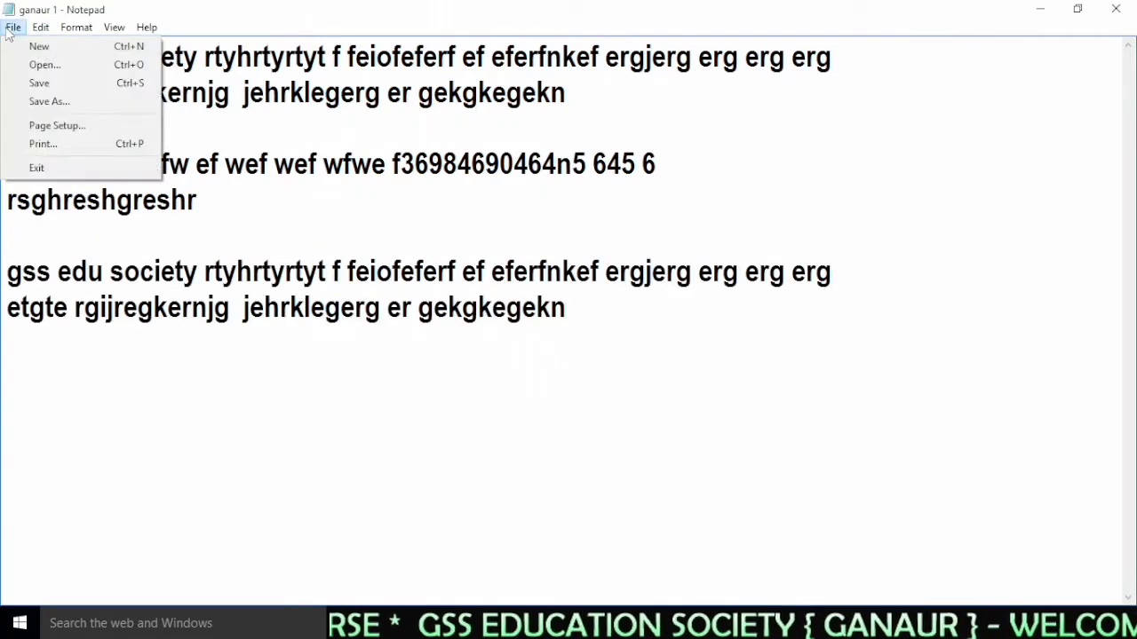
pyautogui.click(60, 88)
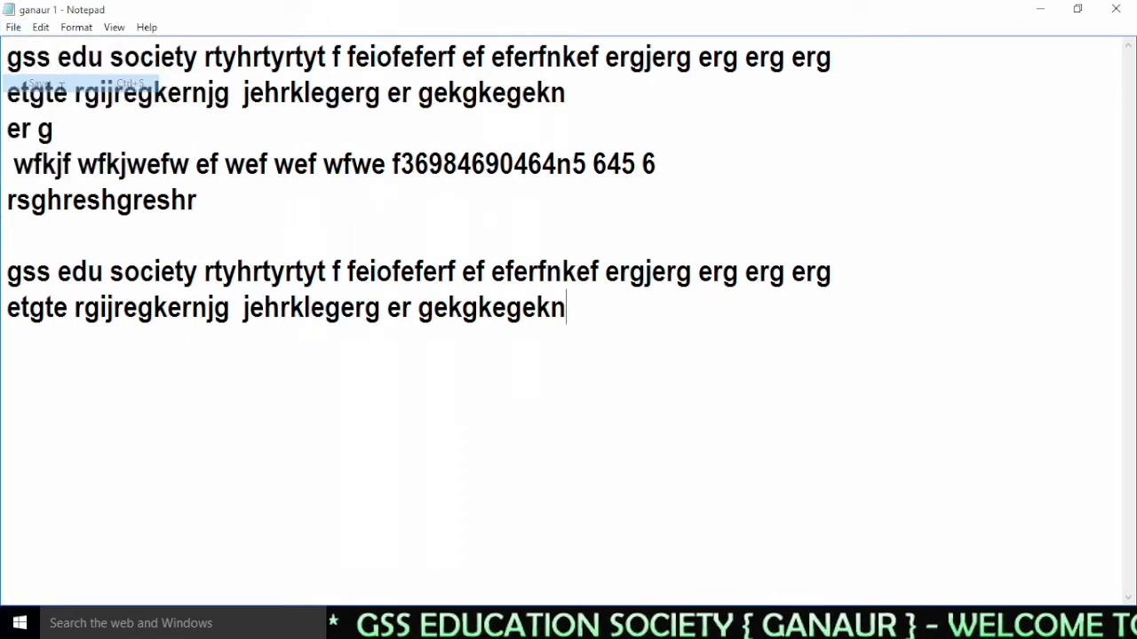
# Start saving the document as a new file in the Documents folder and clear the proposed file name.
pyautogui.click(12, 29)
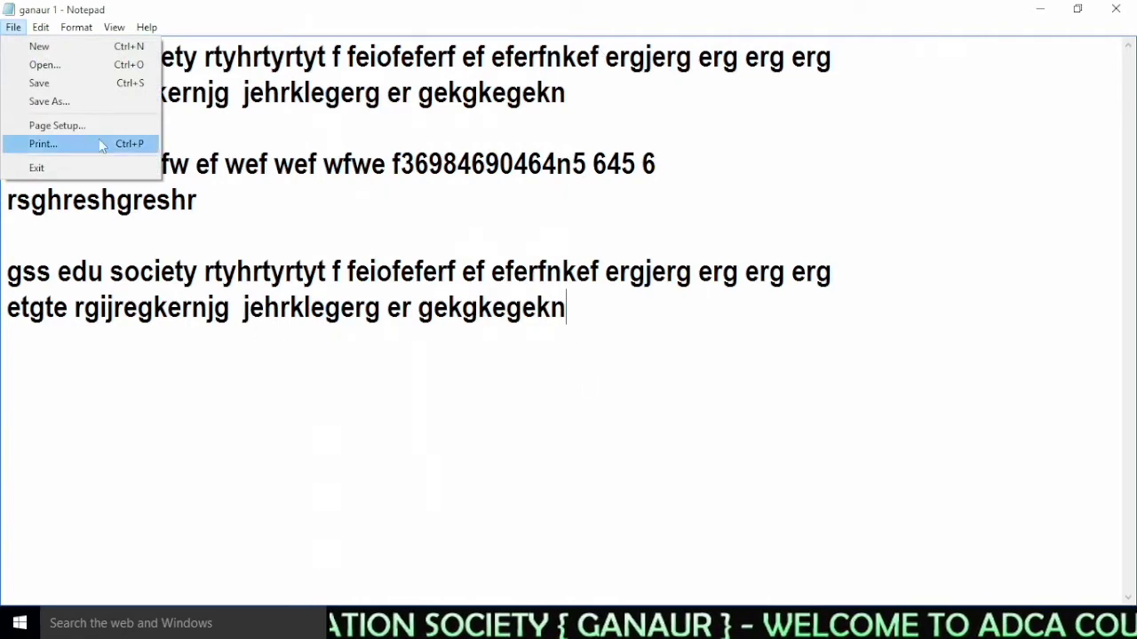
pyautogui.click(49, 101)
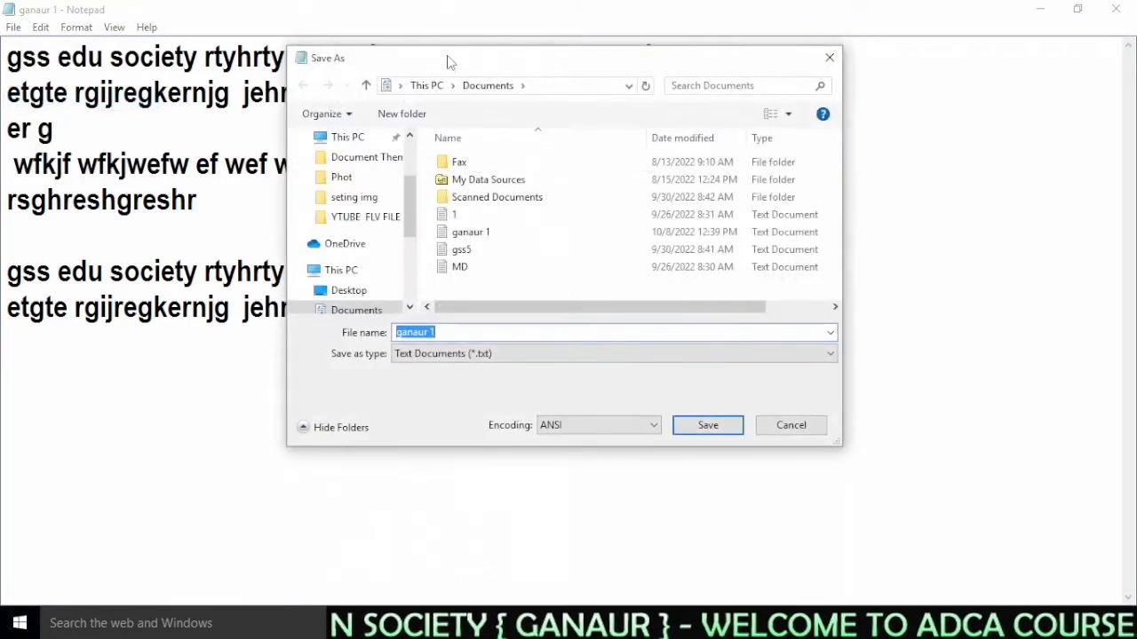
pyautogui.click(495, 359)
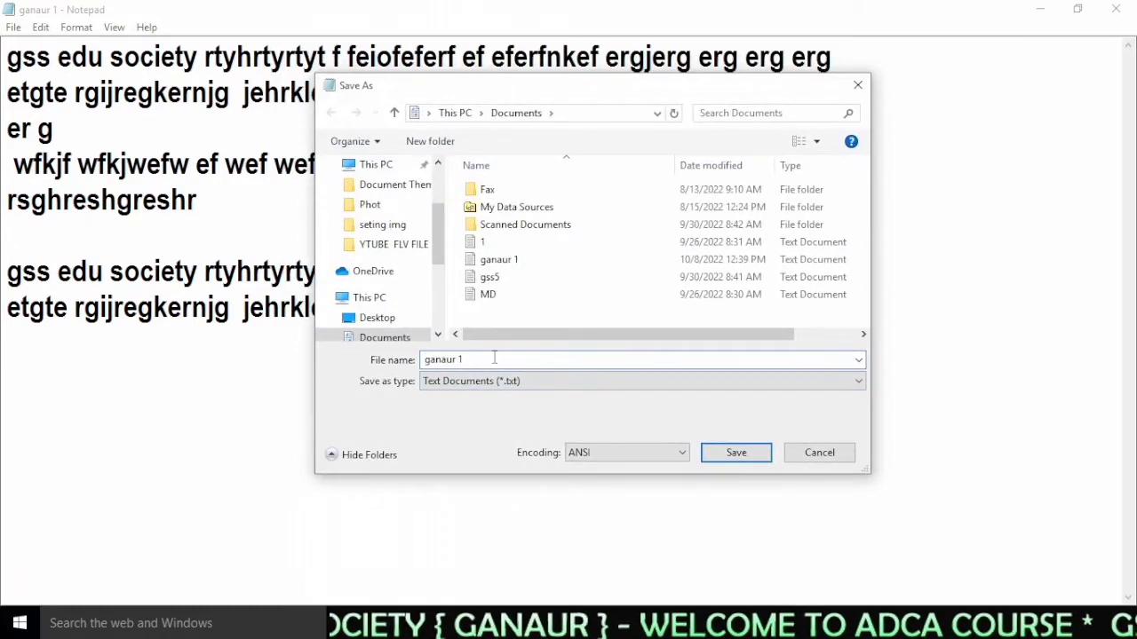
pyautogui.press('BackSpace')
pyautogui.press('BackSpace')
pyautogui.press('BackSpace')
pyautogui.press('BackSpace')
pyautogui.press('BackSpace')
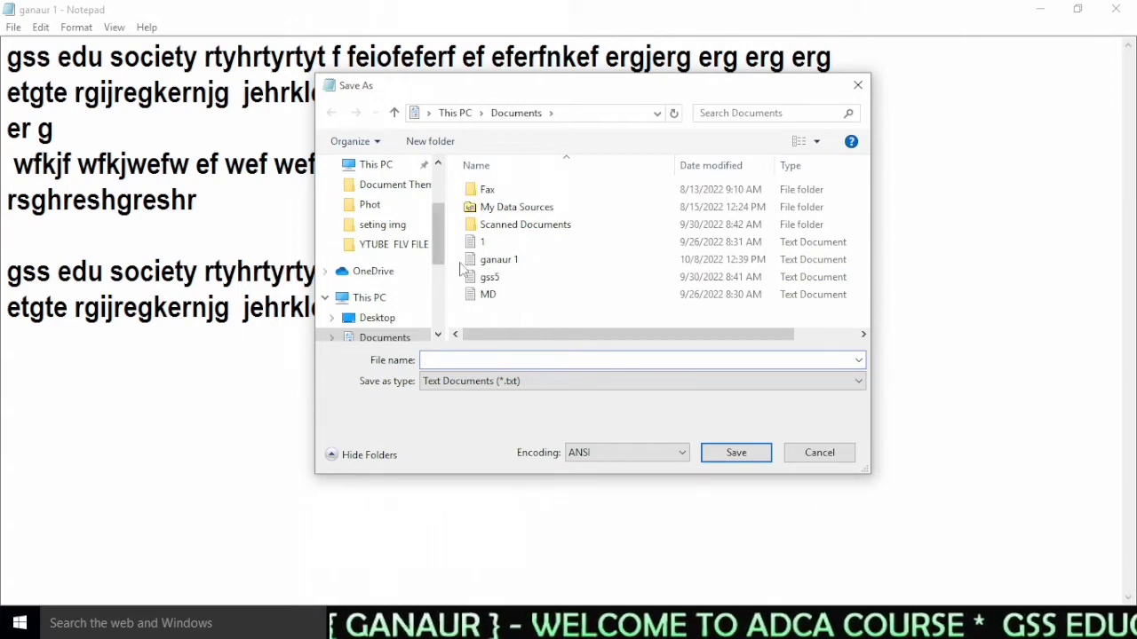
# Try to save the document as "1" in the Documents folder and decline replacing the existing file.
pyautogui.write('1')
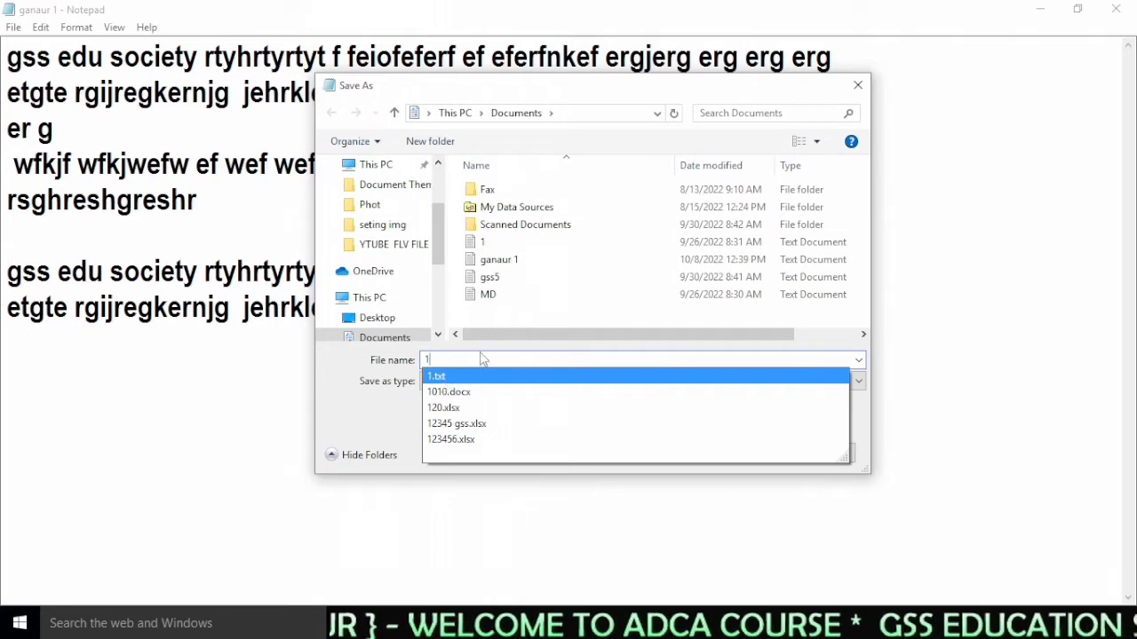
pyautogui.click(943, 480)
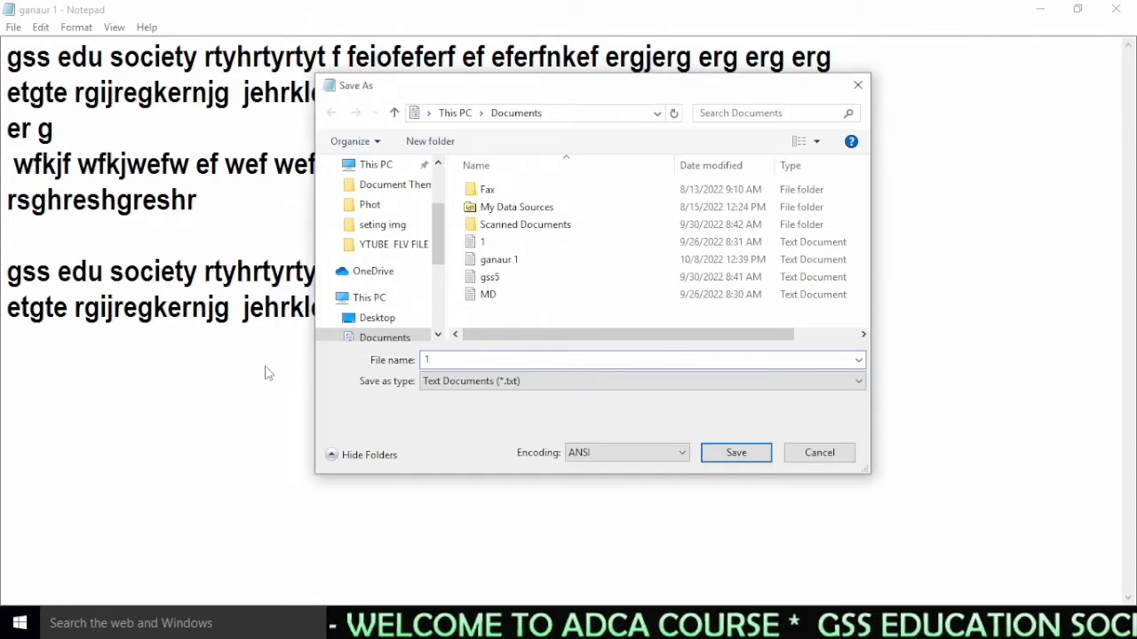
pyautogui.click(736, 453)
pyautogui.moveTo(563, 245); pyautogui.dragTo(487, 244)
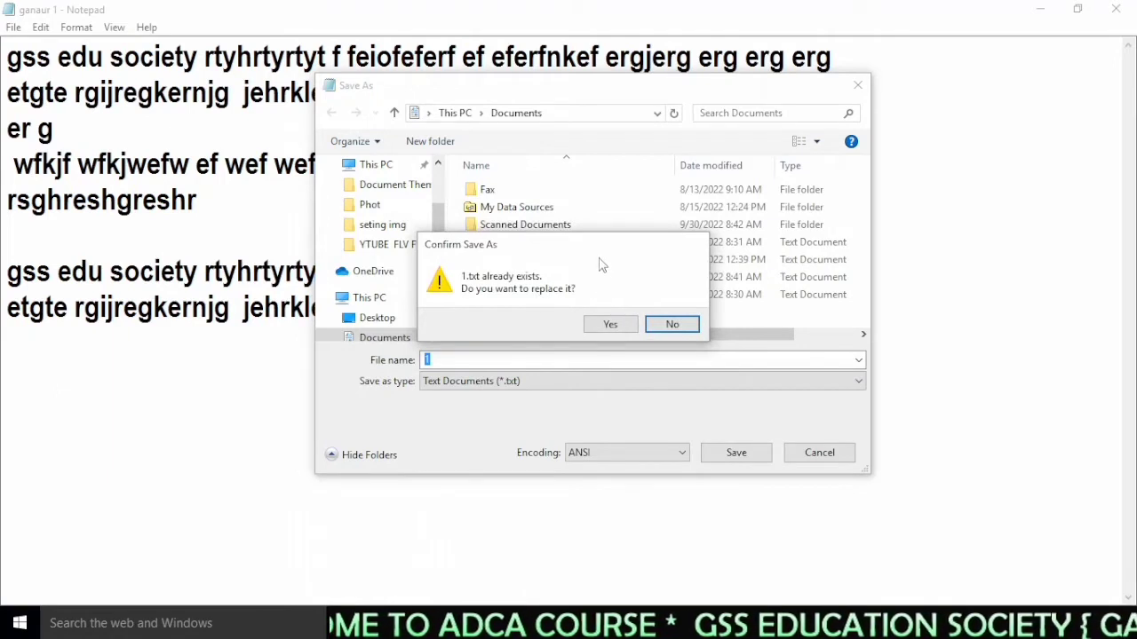
pyautogui.moveTo(564, 248); pyautogui.dragTo(590, 399)
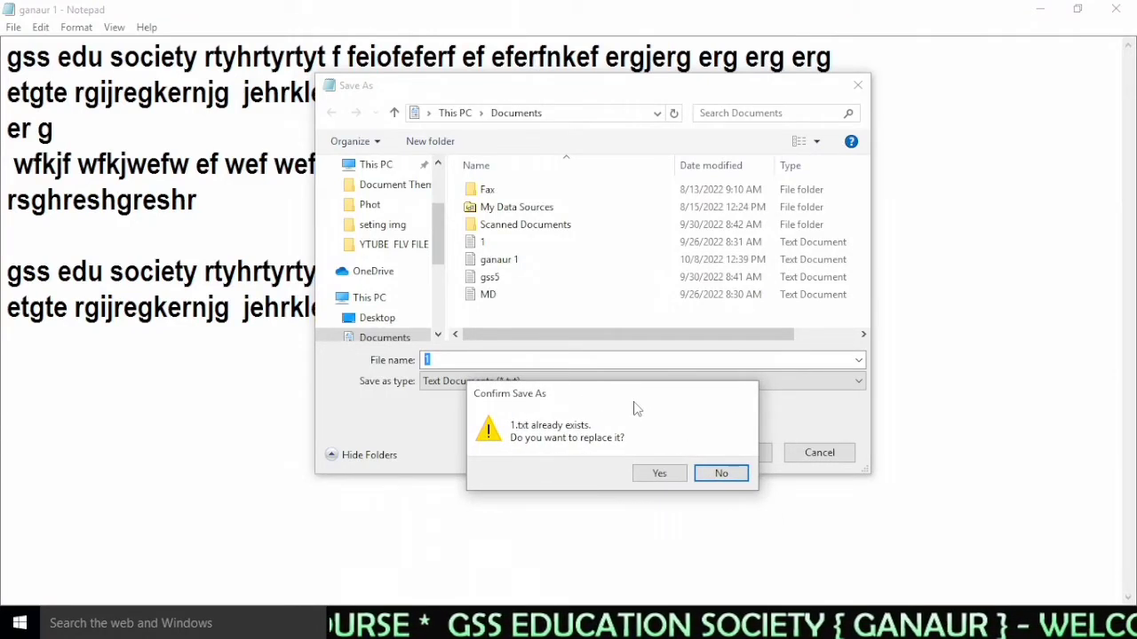
pyautogui.click(724, 475)
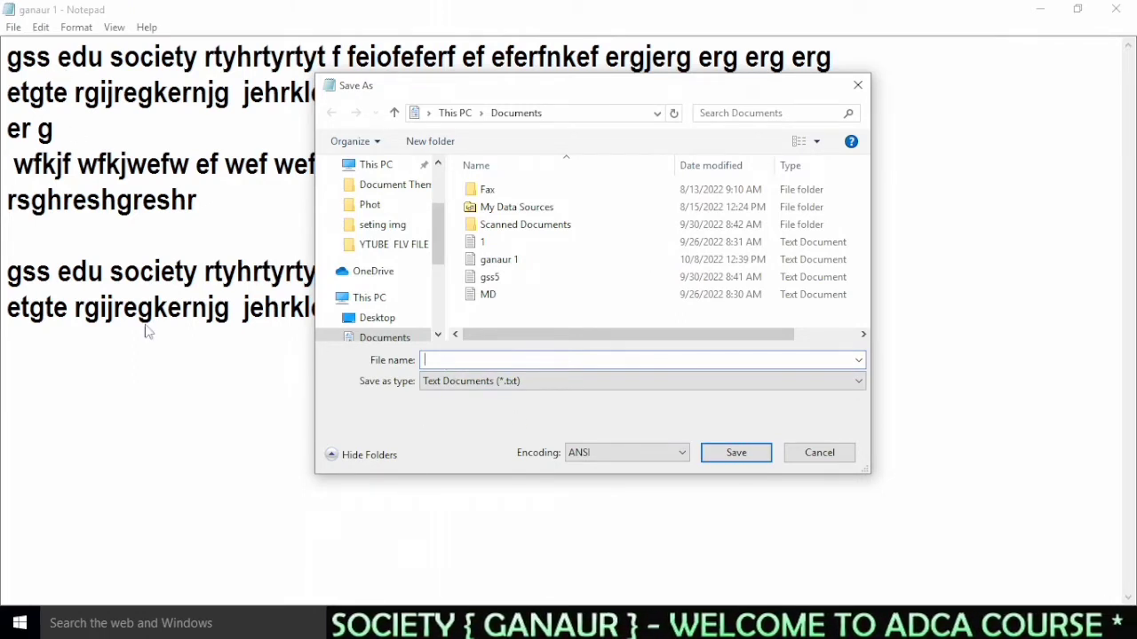
# Save the document as "2" in the Documents folder and check the folder's list of text files.
pyautogui.write('2')
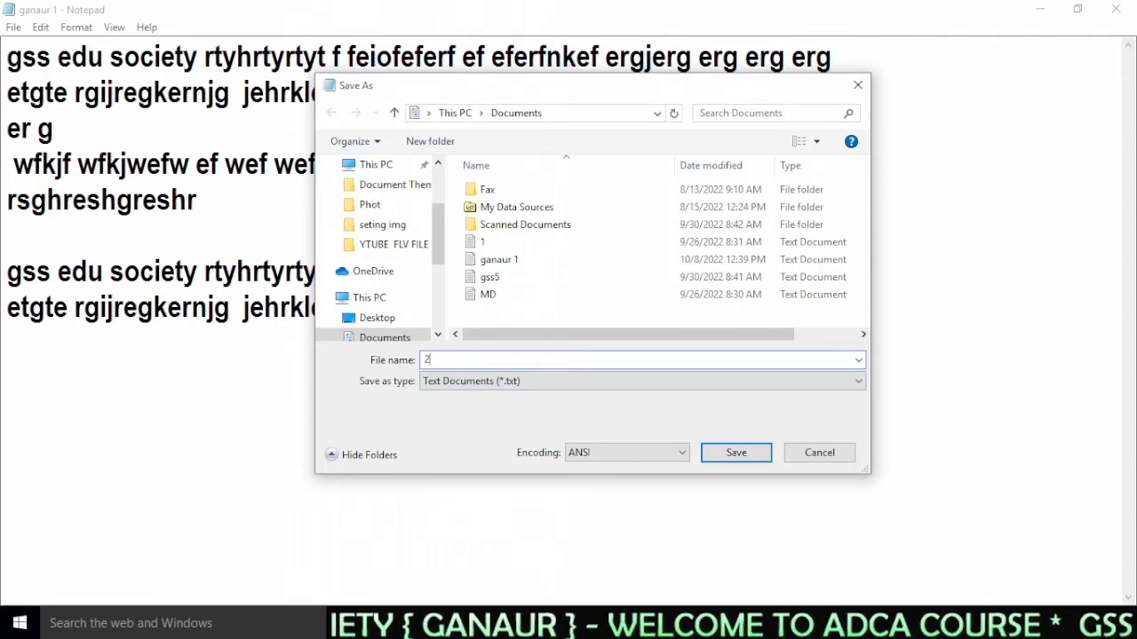
pyautogui.click(735, 453)
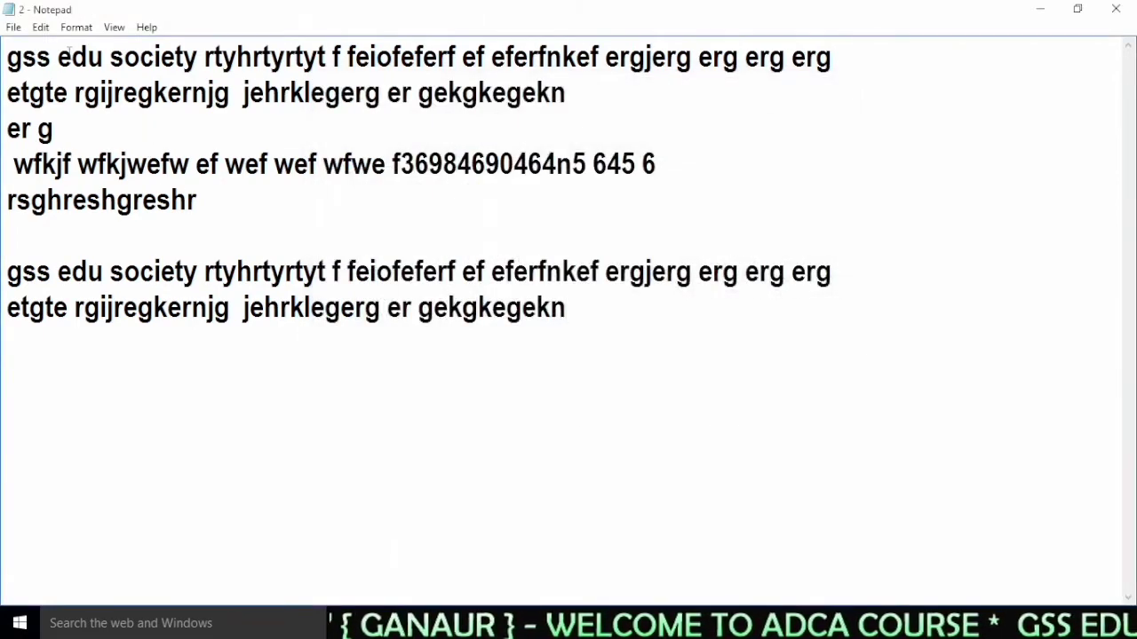
pyautogui.click(13, 27)
pyautogui.click(40, 68)
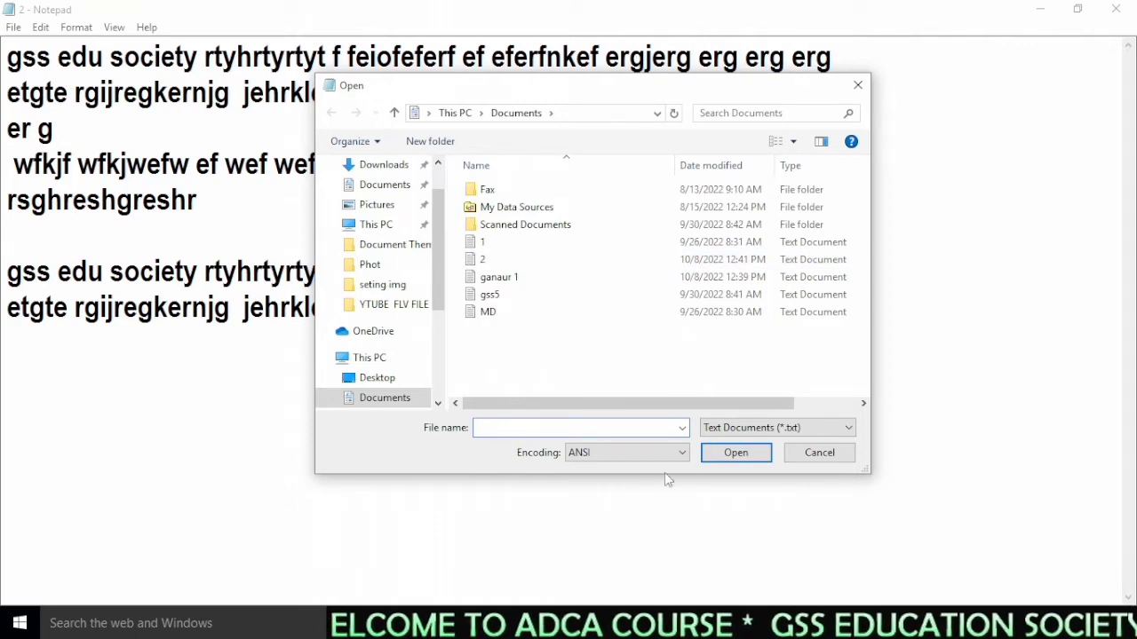
pyautogui.click(825, 456)
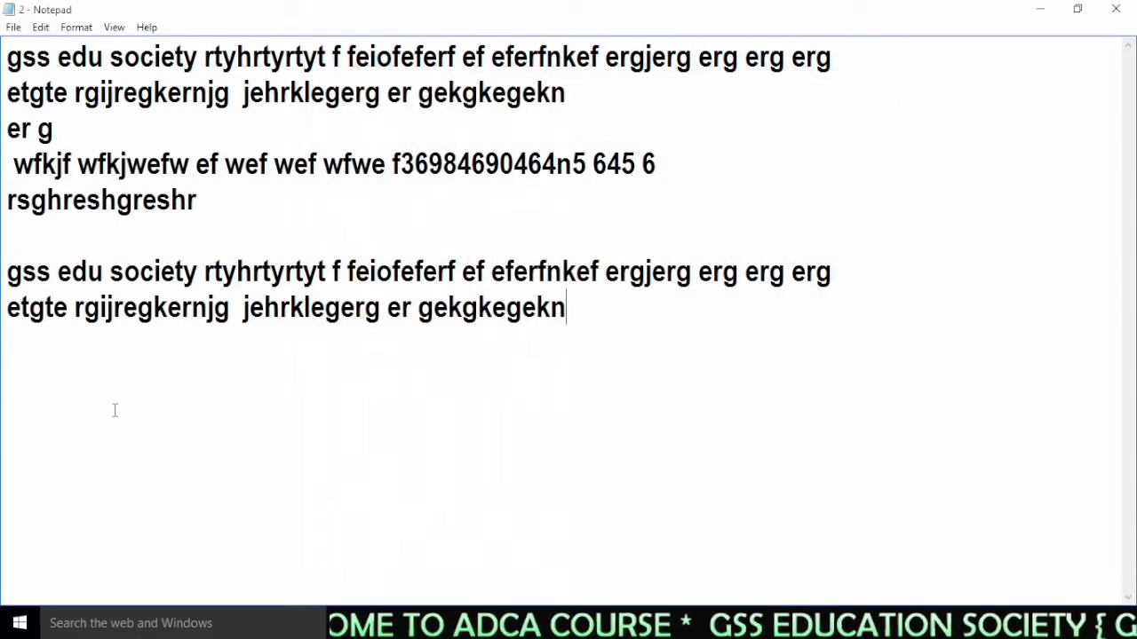
# Add a long line of repeated 1s below the text after a blank line, and save the document as "3" in the Documents folder.
pyautogui.press('Return')
pyautogui.press('Return')
pyautogui.write('111111111111111111111111111111111111111111111111111111111111')
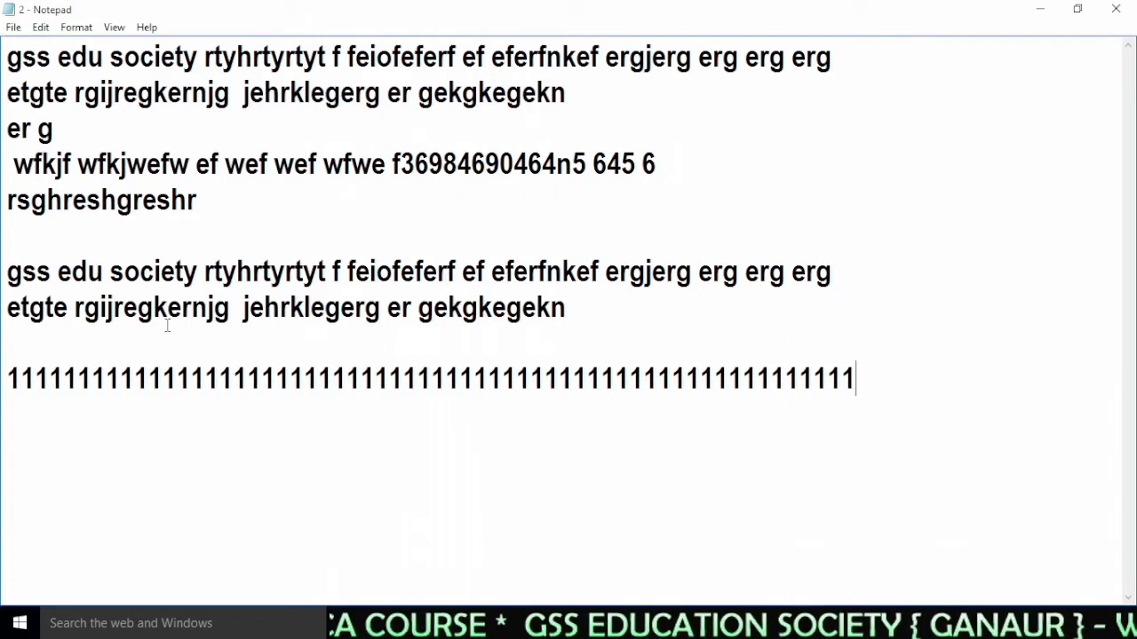
pyautogui.click(13, 28)
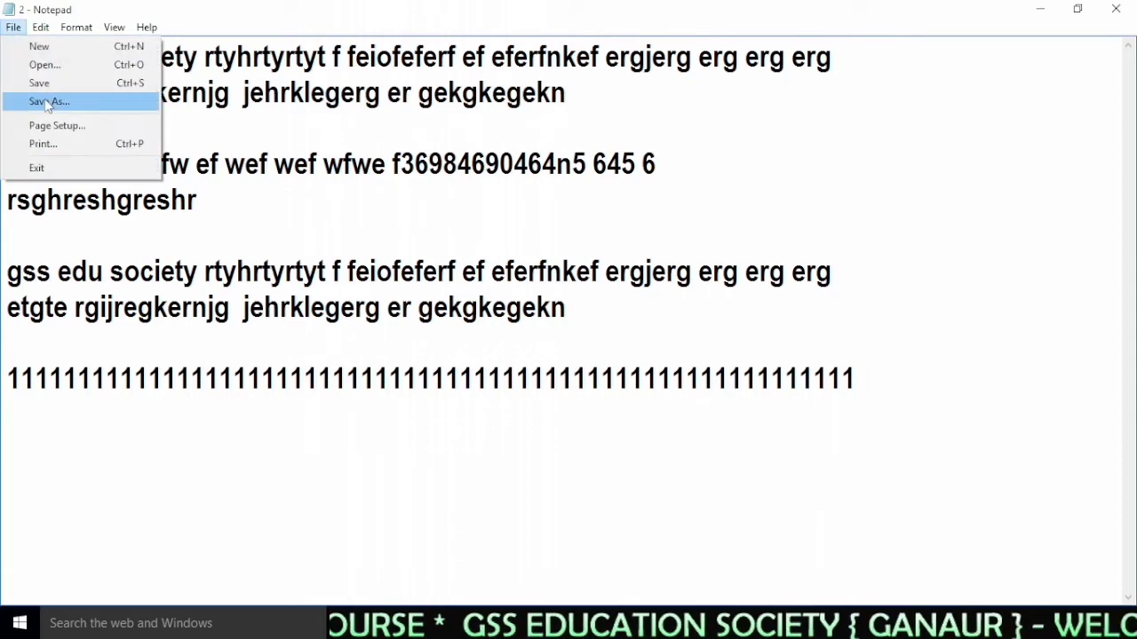
pyautogui.click(68, 103)
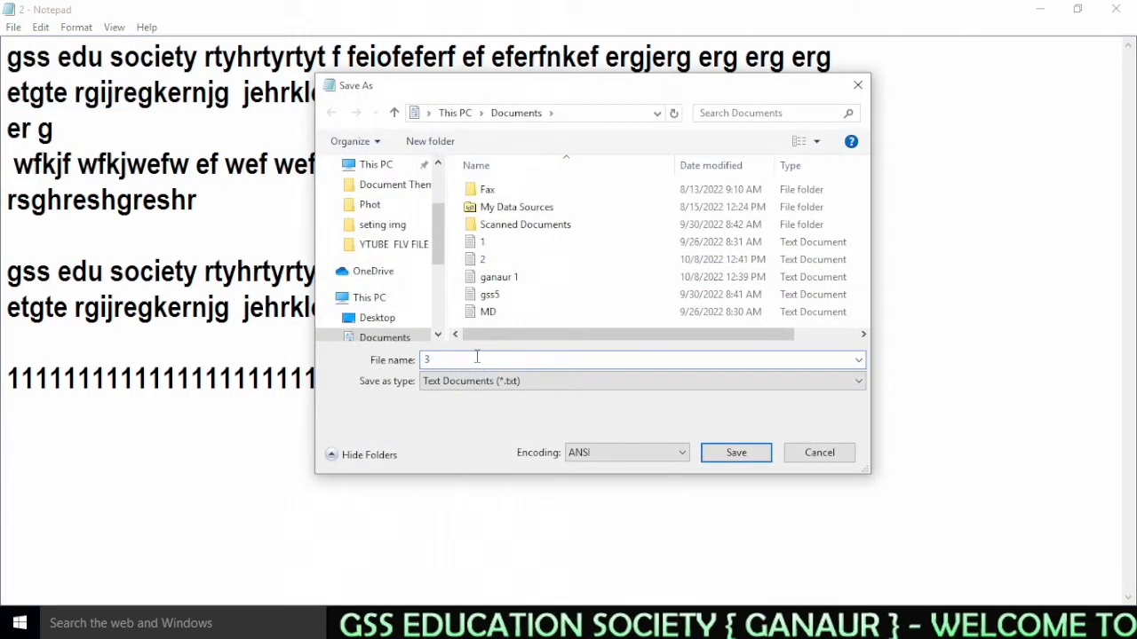
pyautogui.click(730, 454)
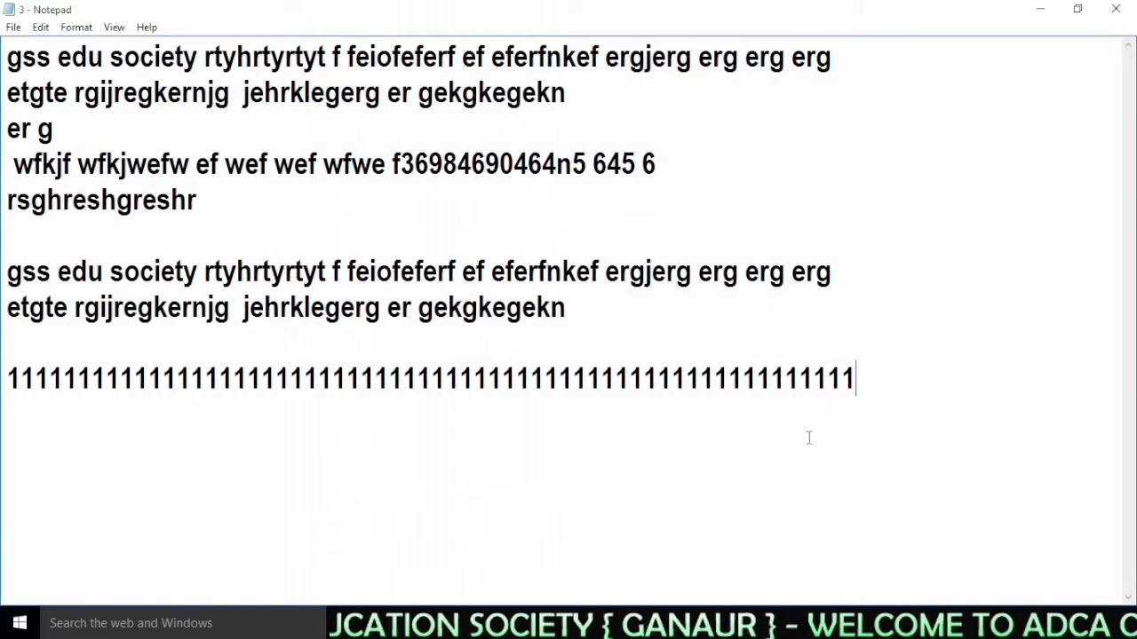
# Highlight the line of 1s for a moment, and open the file "2" from the Documents folder.
pyautogui.moveTo(881, 397); pyautogui.dragTo(3, 379)
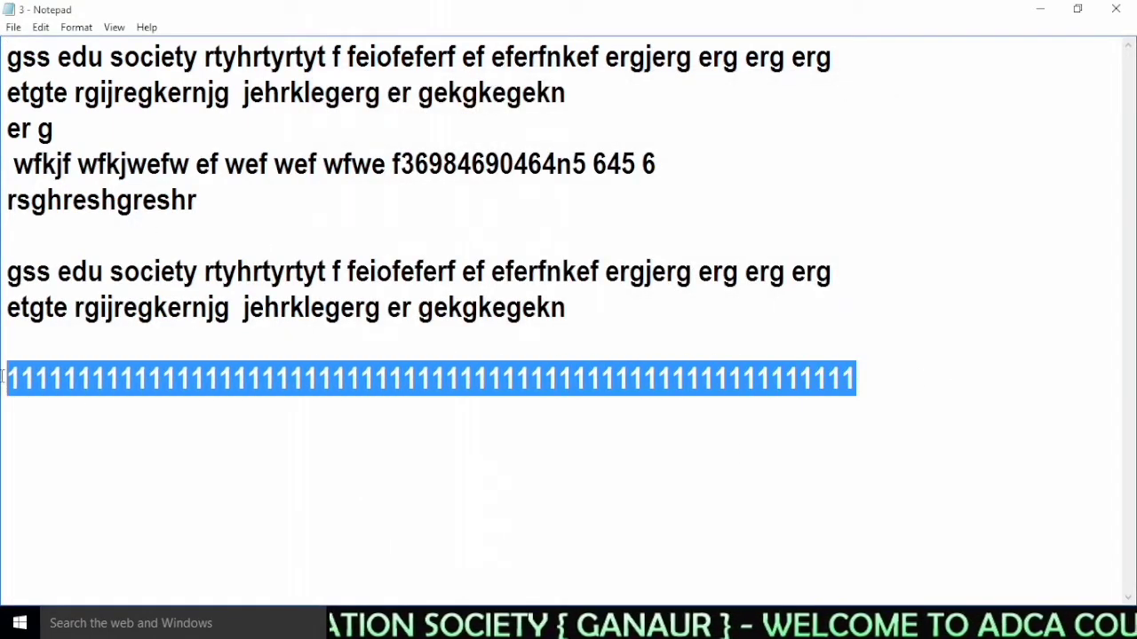
pyautogui.click(68, 441)
pyautogui.click(14, 28)
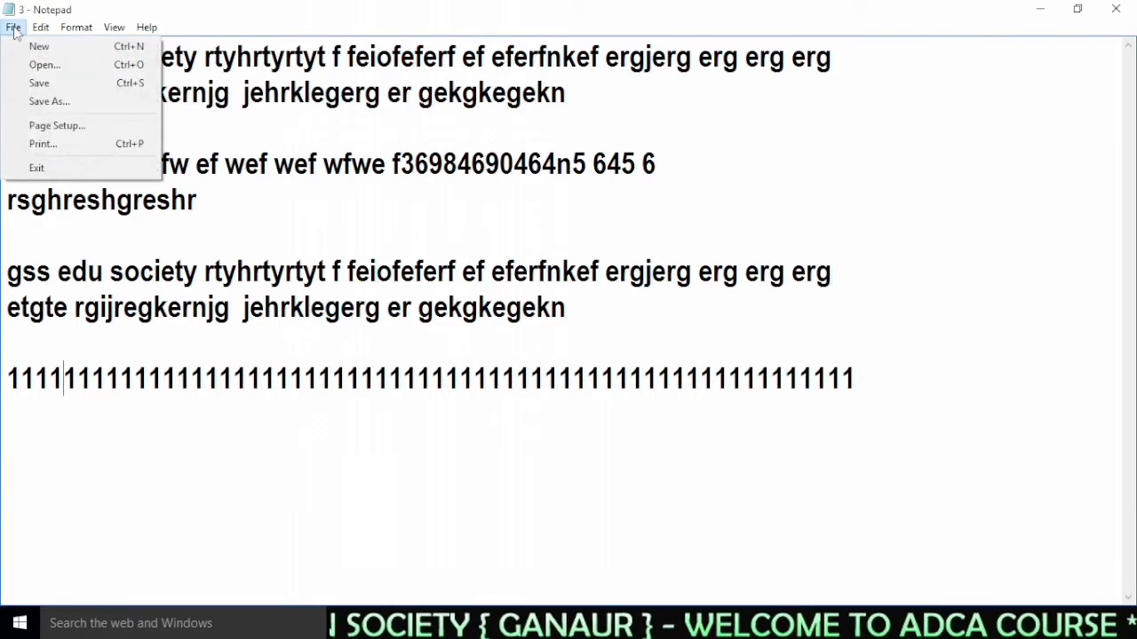
pyautogui.click(42, 65)
pyautogui.click(471, 259)
pyautogui.click(729, 454)
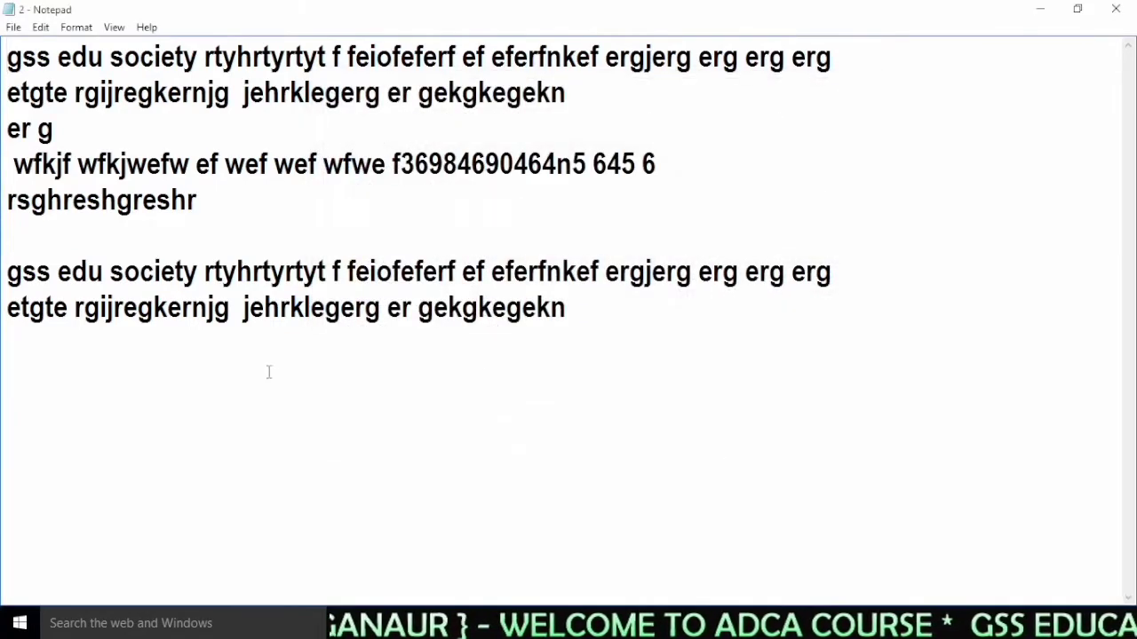
# Open the file "3" from the Documents folder.
pyautogui.click(13, 28)
pyautogui.click(37, 66)
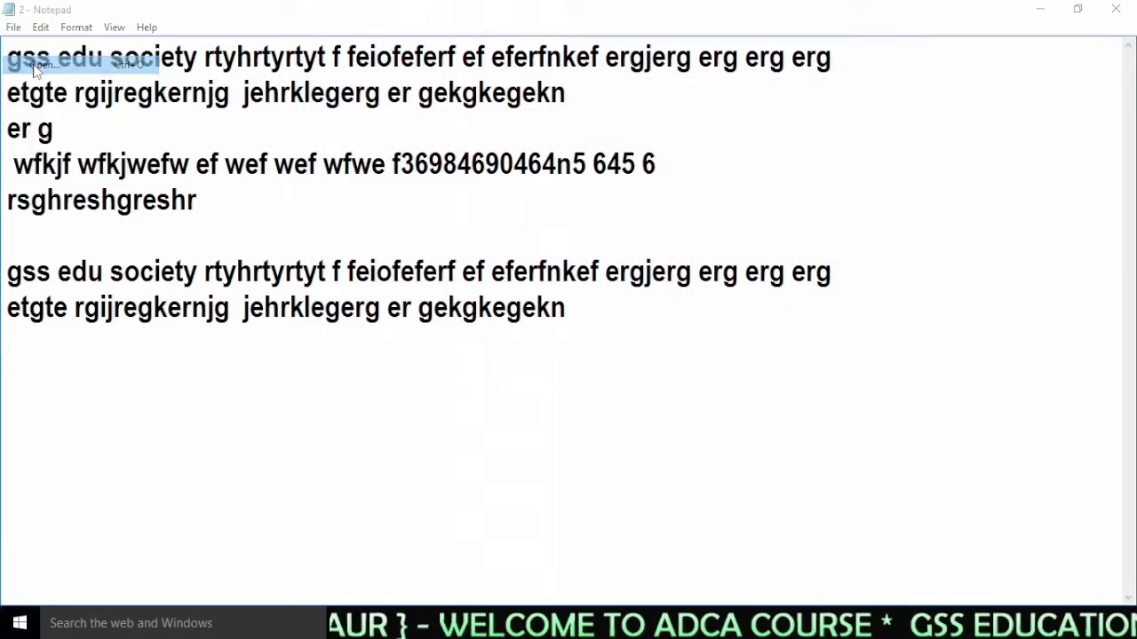
pyautogui.click(484, 277)
pyautogui.click(733, 452)
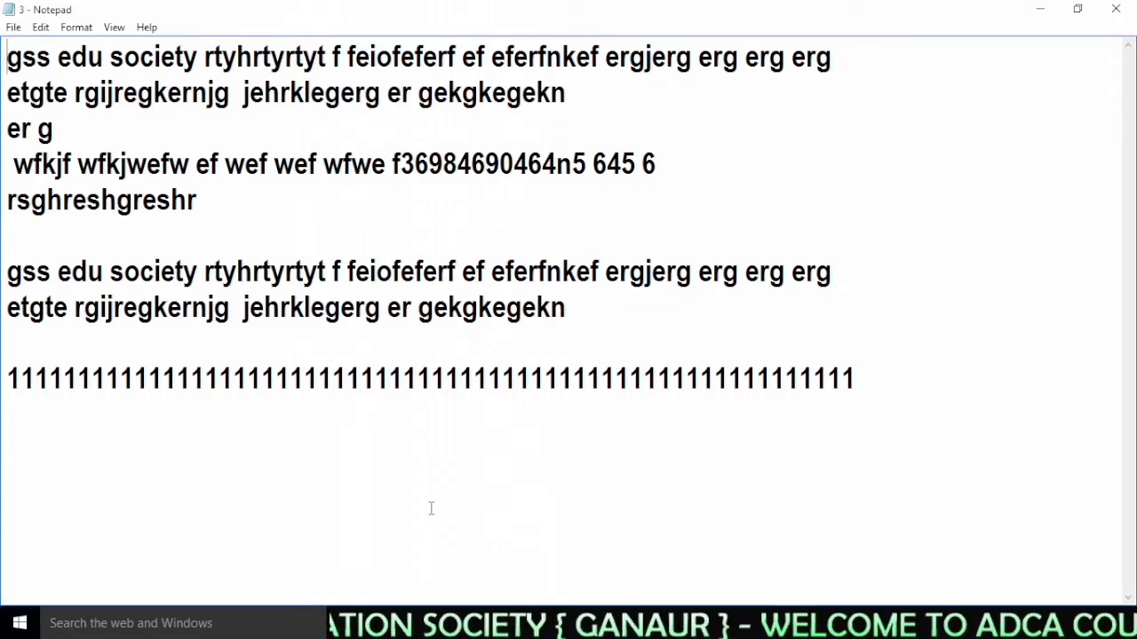
# Save a copy of the document on the Desktop as a text file named "3".
pyautogui.click(13, 27)
pyautogui.click(63, 102)
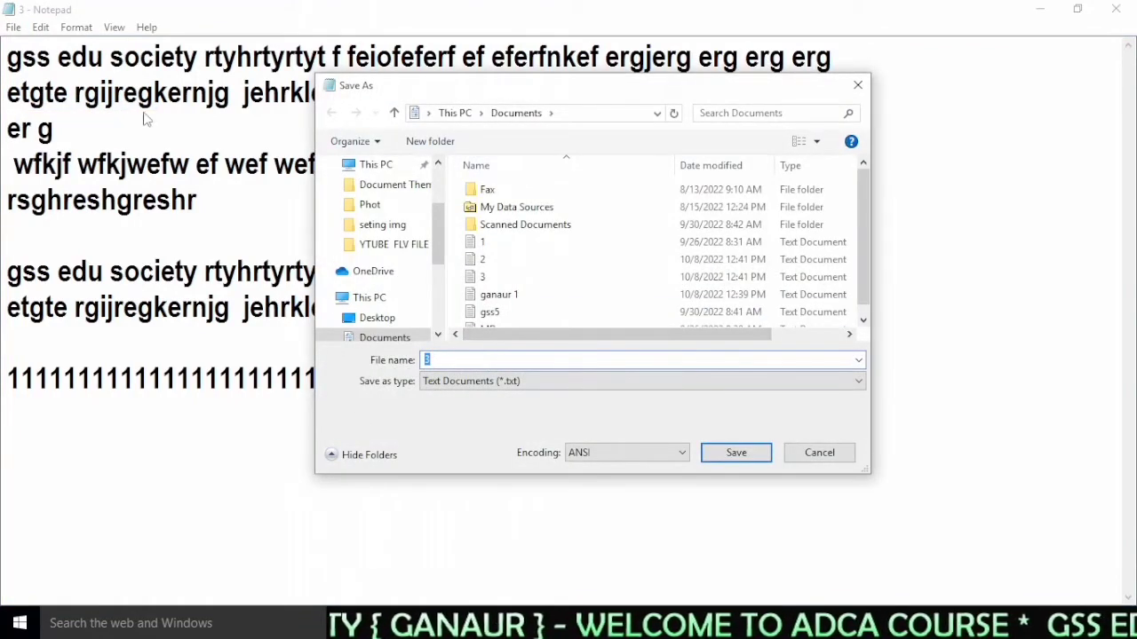
pyautogui.click(474, 361)
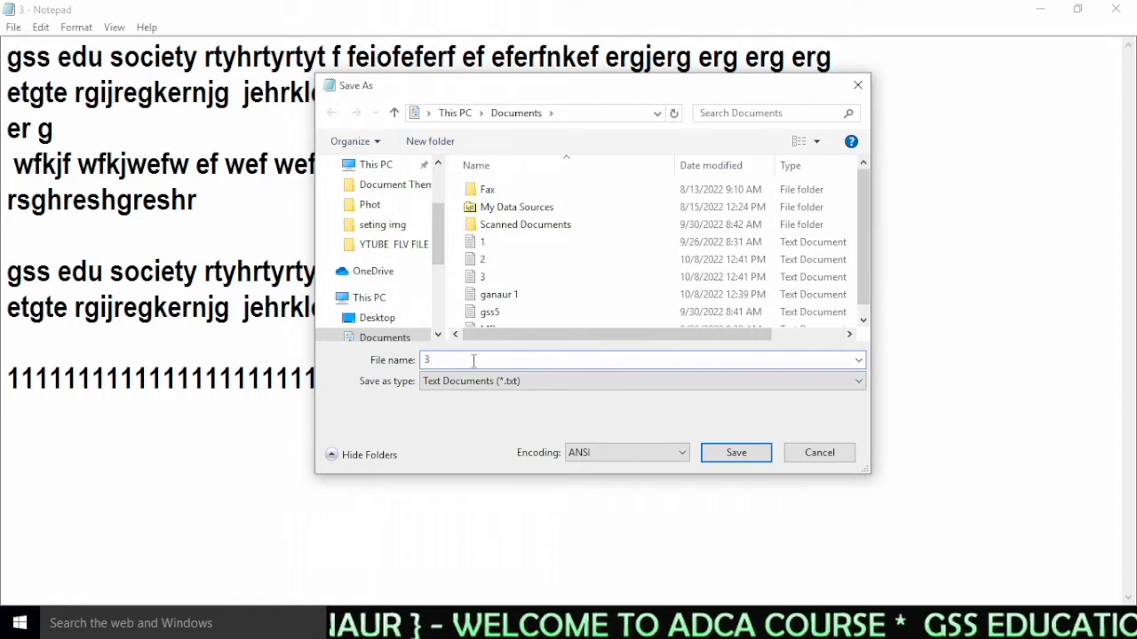
pyautogui.scroll(-2, 355, 222)
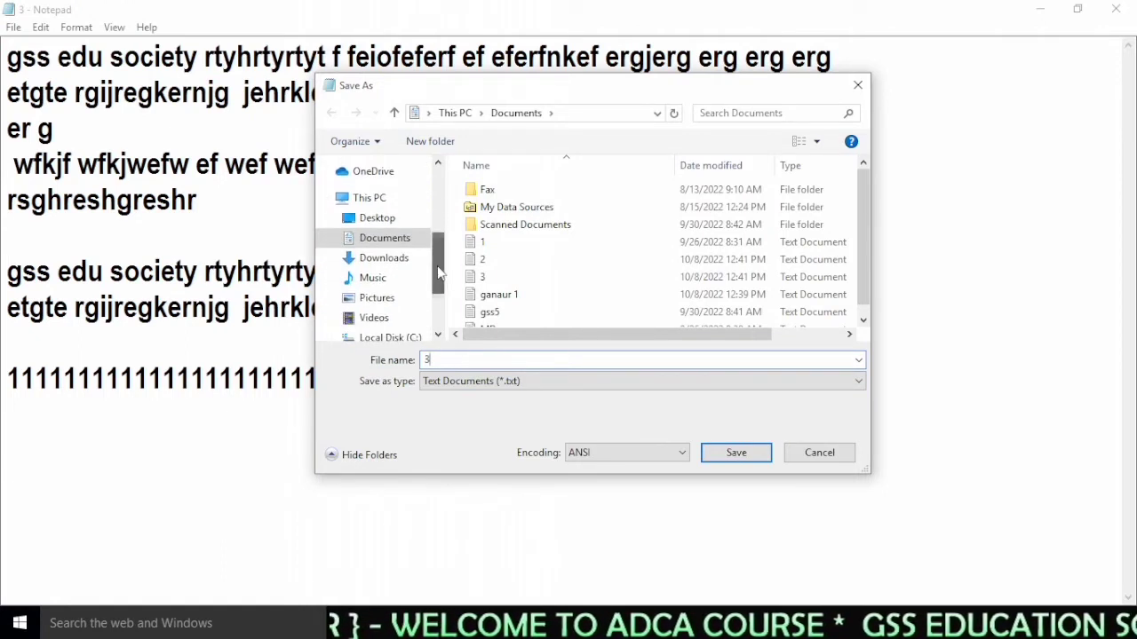
pyautogui.scroll(5, 355, 222)
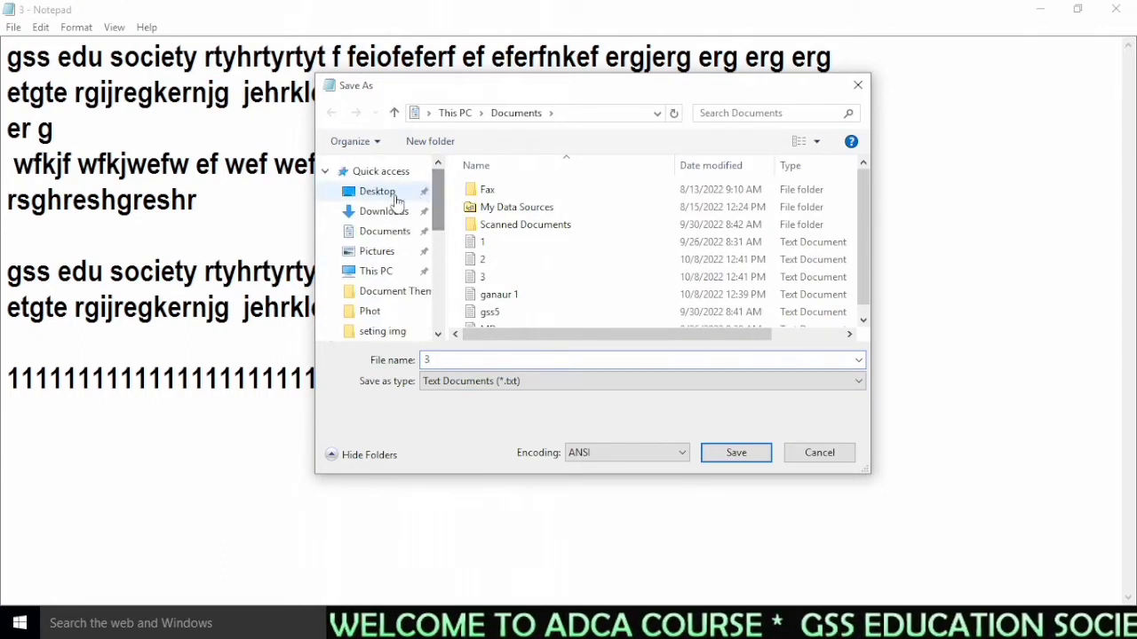
pyautogui.click(389, 193)
pyautogui.click(446, 357)
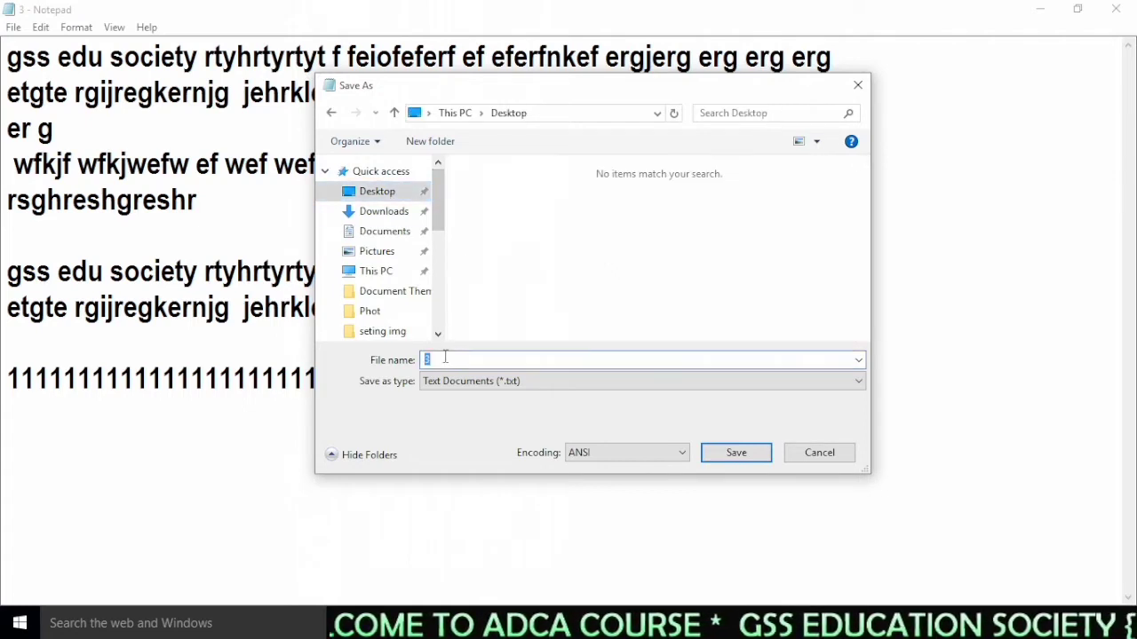
pyautogui.click(446, 358)
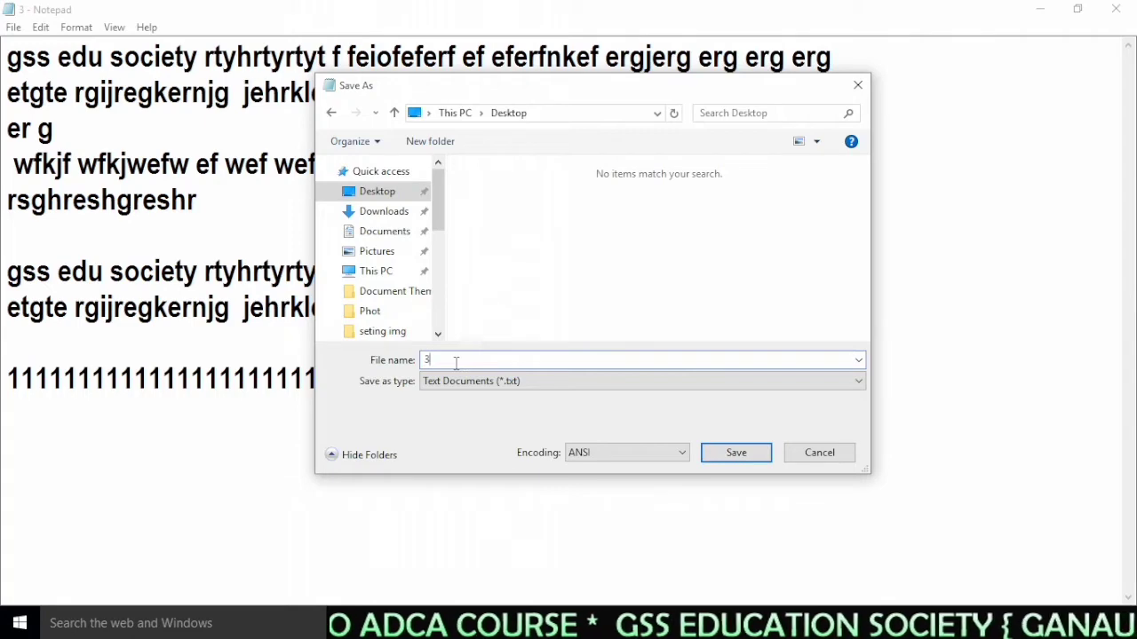
pyautogui.click(738, 455)
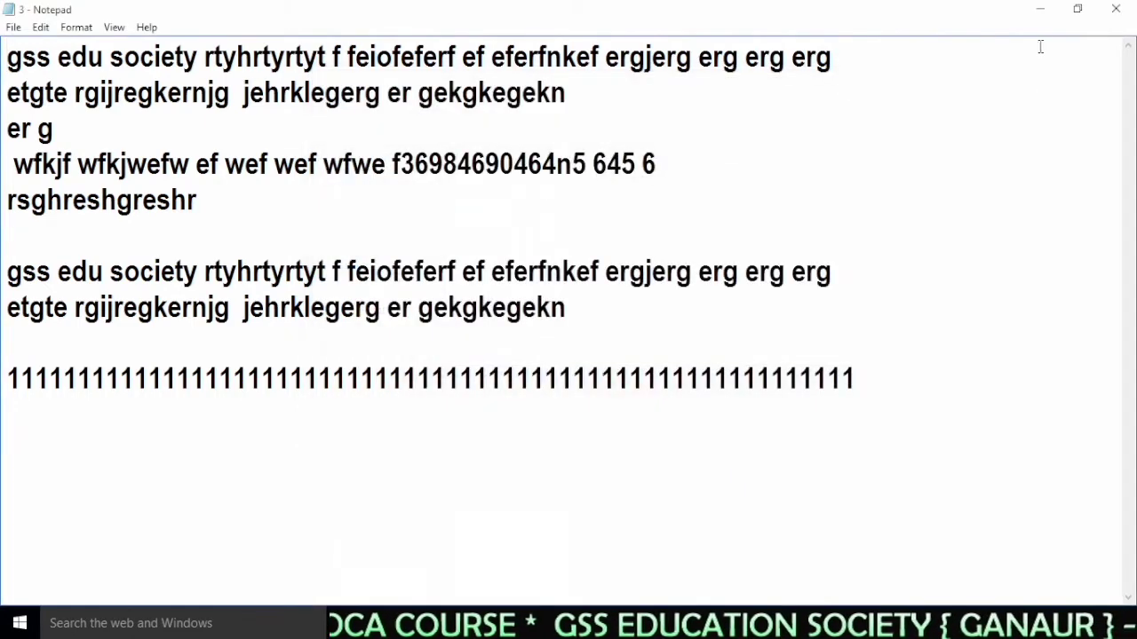
# Minimize the window and open the text file "3" from the Desktop.
pyautogui.click(1040, 9)
pyautogui.click(98, 249)
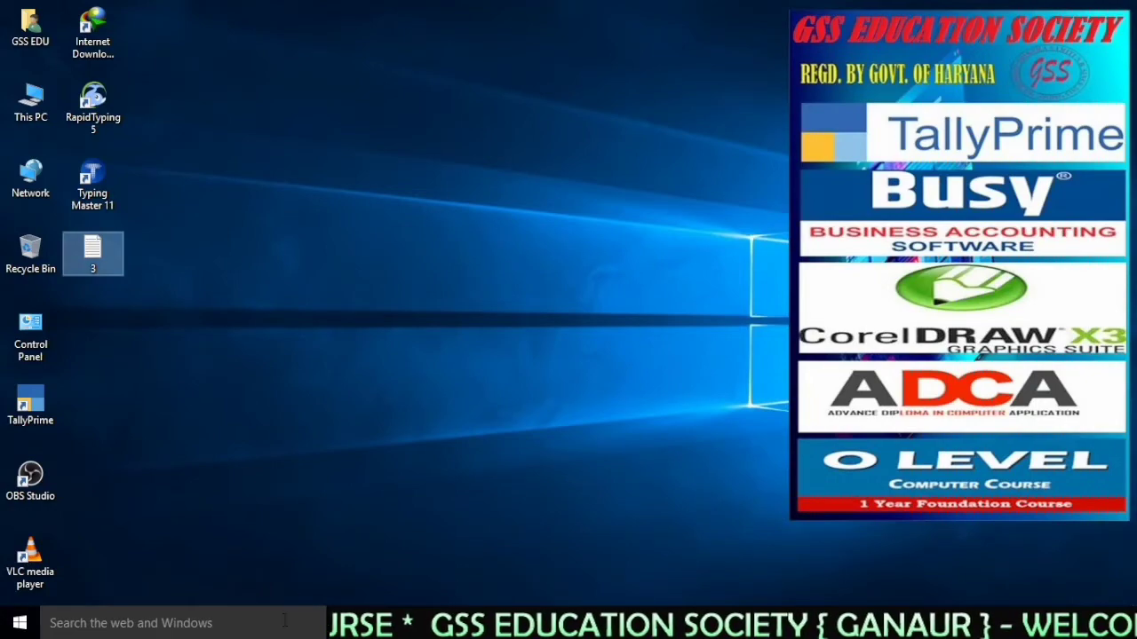
pyautogui.press('Return')
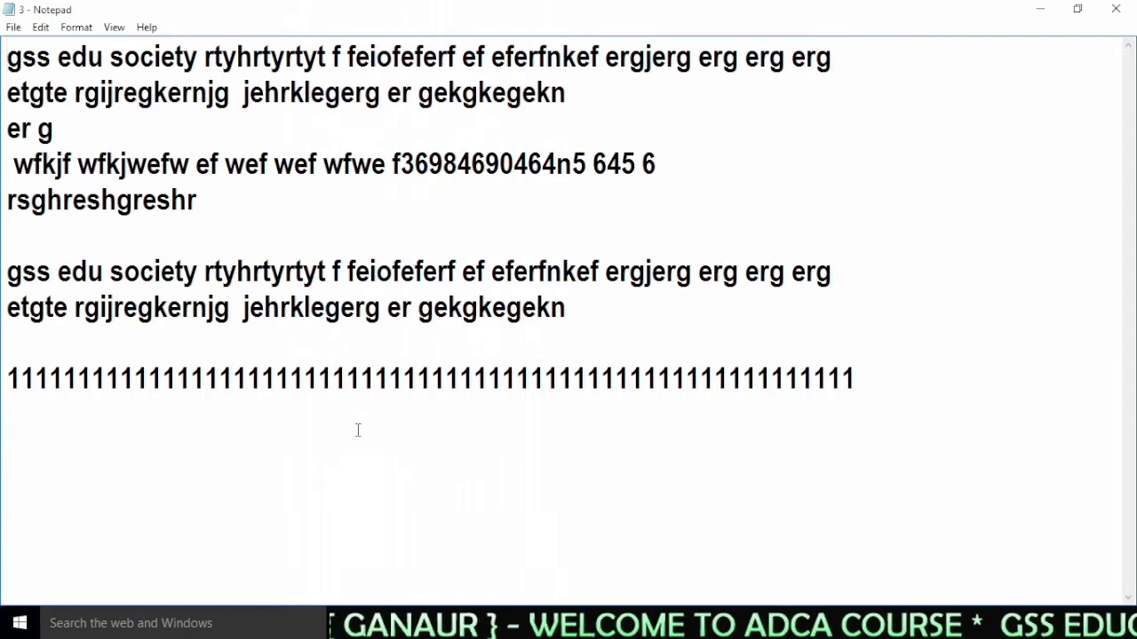
# Delete the line of repeated 1s at the end of the document.
pyautogui.keyDown('shift'); pyautogui.click(605, 321); pyautogui.keyUp('shift')
pyautogui.click(626, 350)
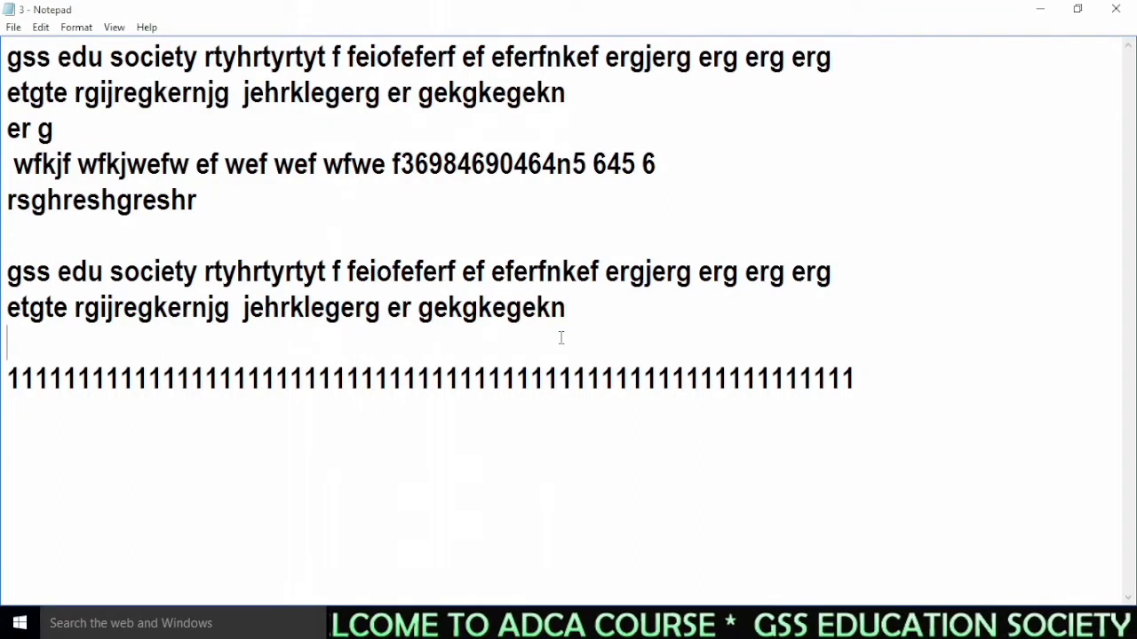
pyautogui.moveTo(941, 386); pyautogui.dragTo(4, 378)
pyautogui.press('Delete')
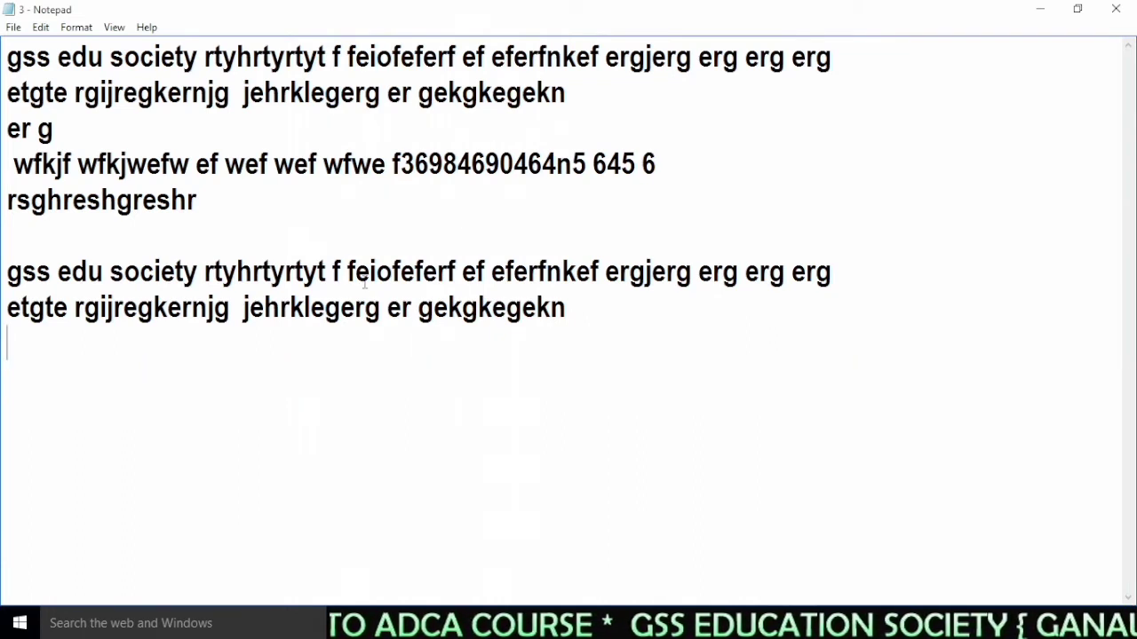
# Add the lines "we;ikjrw fwe fwefweaf", "ewafwe", "fewaf" and "wefr" below the last text line.
pyautogui.click(599, 306)
pyautogui.press('Return')
pyautogui.write('we;ikjrw fwe fwefweaf')
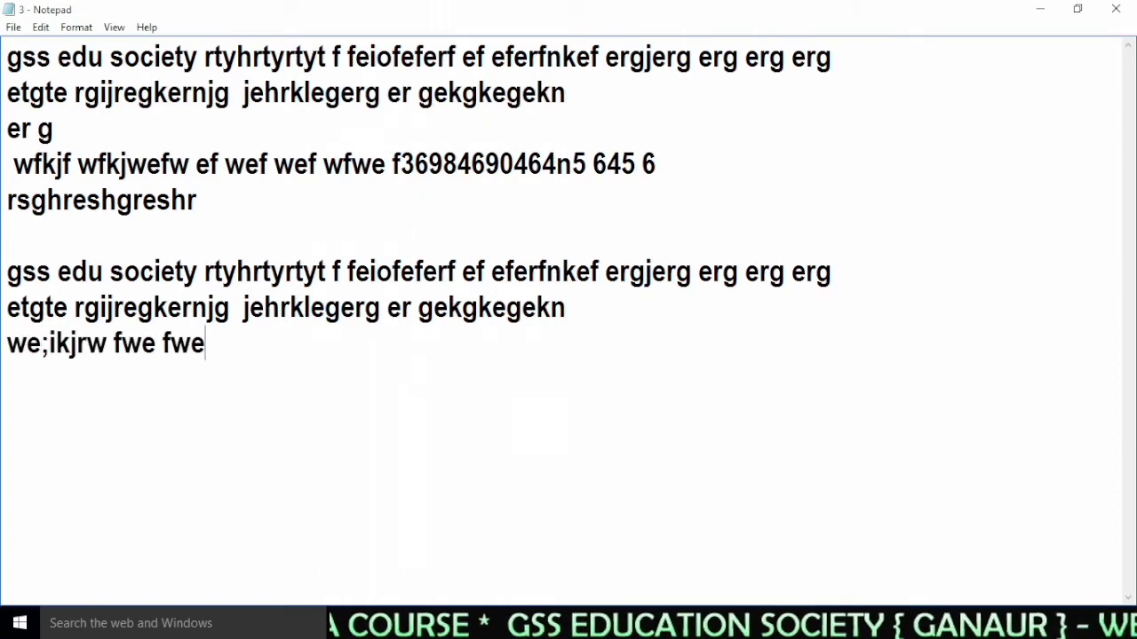
pyautogui.press('Return')
pyautogui.write('ewafwe')
pyautogui.press('Return')
pyautogui.write('fewaf')
pyautogui.press('Return')
pyautogui.write('wefr')
pyautogui.press('Return')
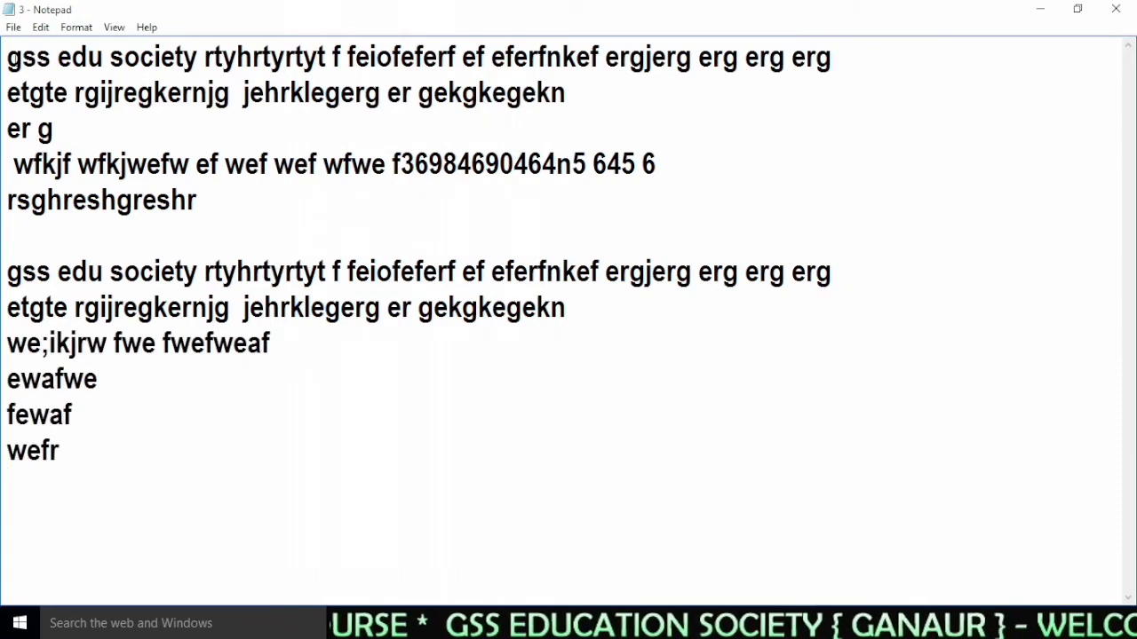
pyautogui.click(14, 27)
pyautogui.click(51, 102)
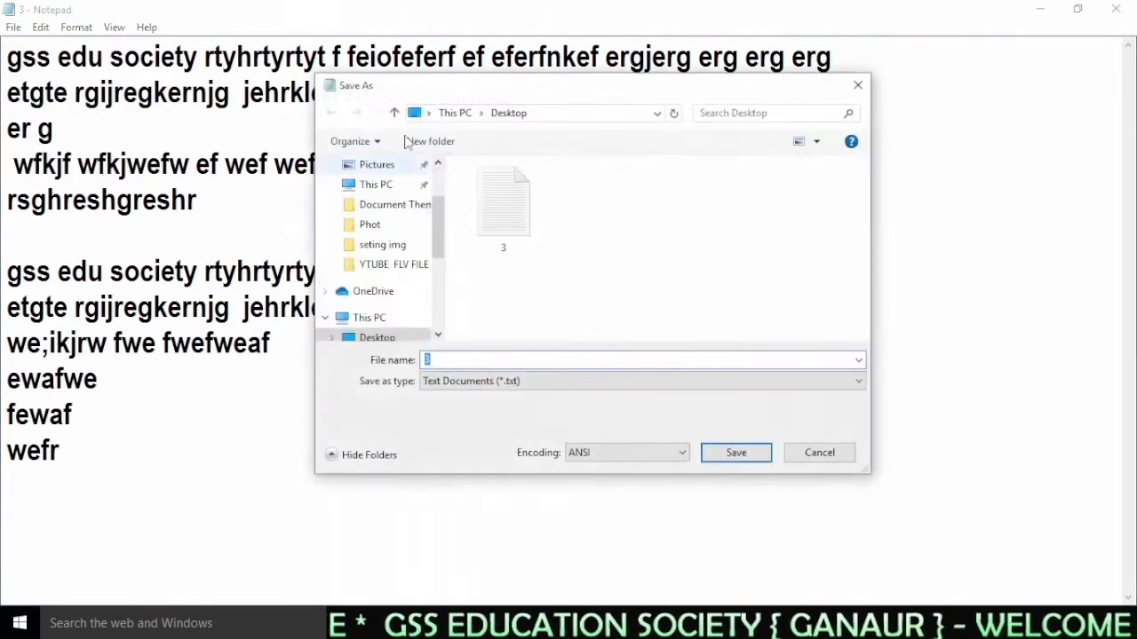
pyautogui.moveTo(407, 94); pyautogui.dragTo(363, 153)
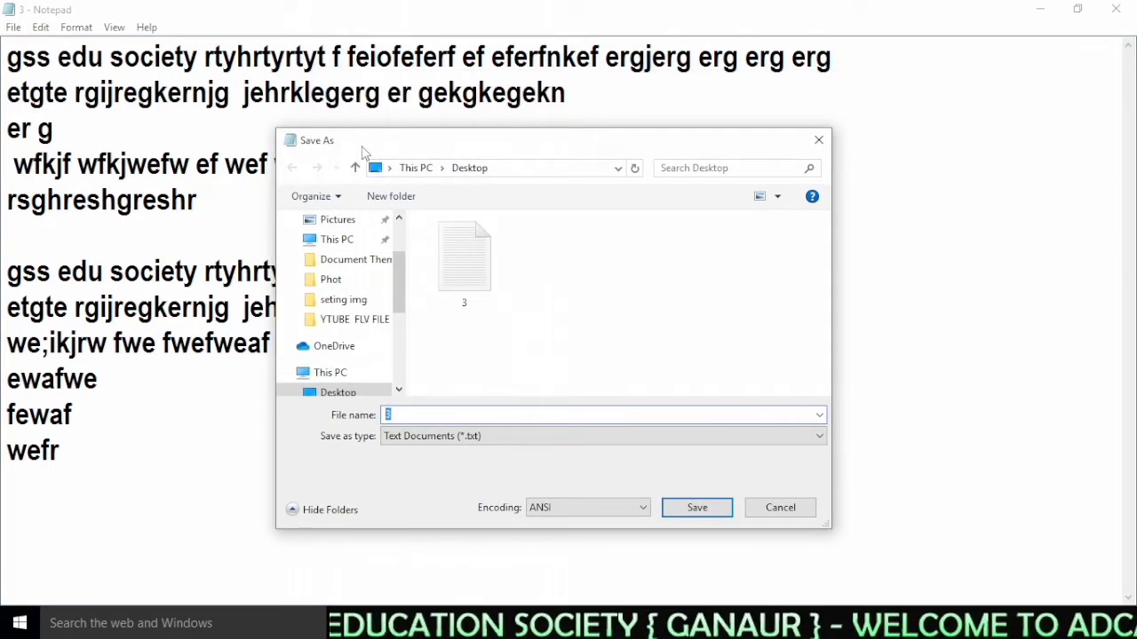
pyautogui.click(770, 507)
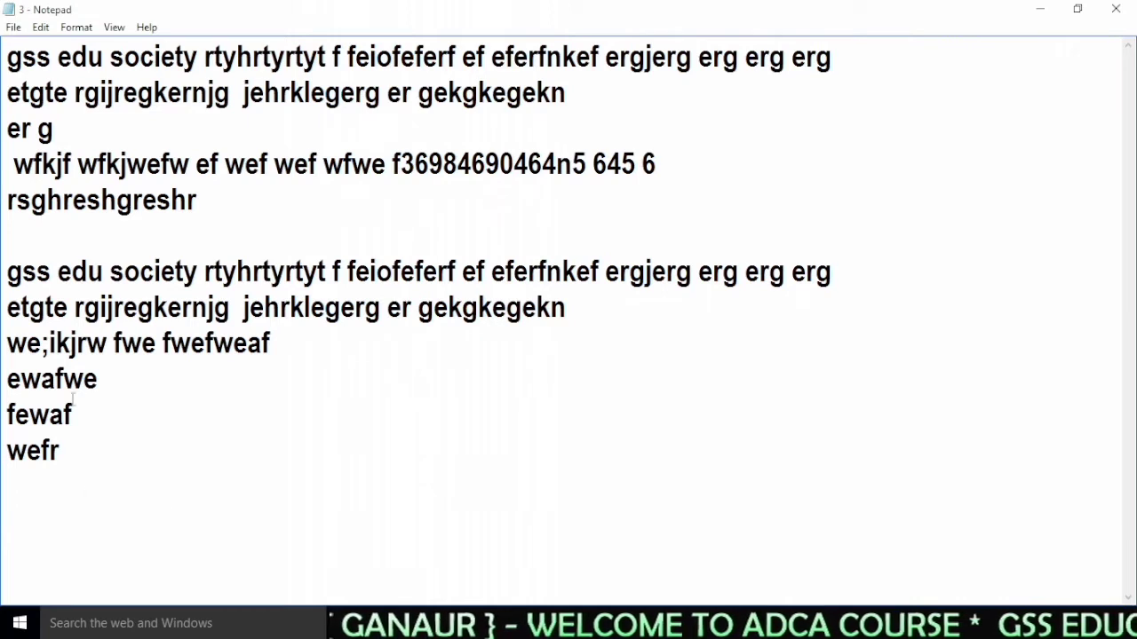
pyautogui.click(13, 27)
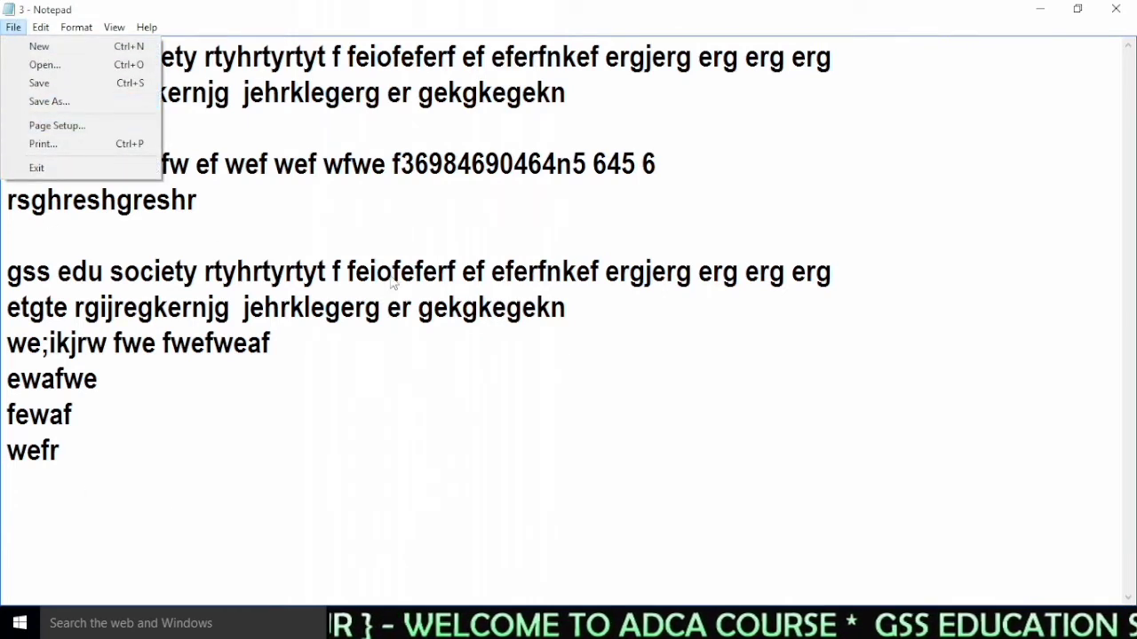
pyautogui.click(322, 437)
pyautogui.moveTo(7, 57); pyautogui.dragTo(776, 510)
pyautogui.click(607, 429)
pyautogui.click(114, 223)
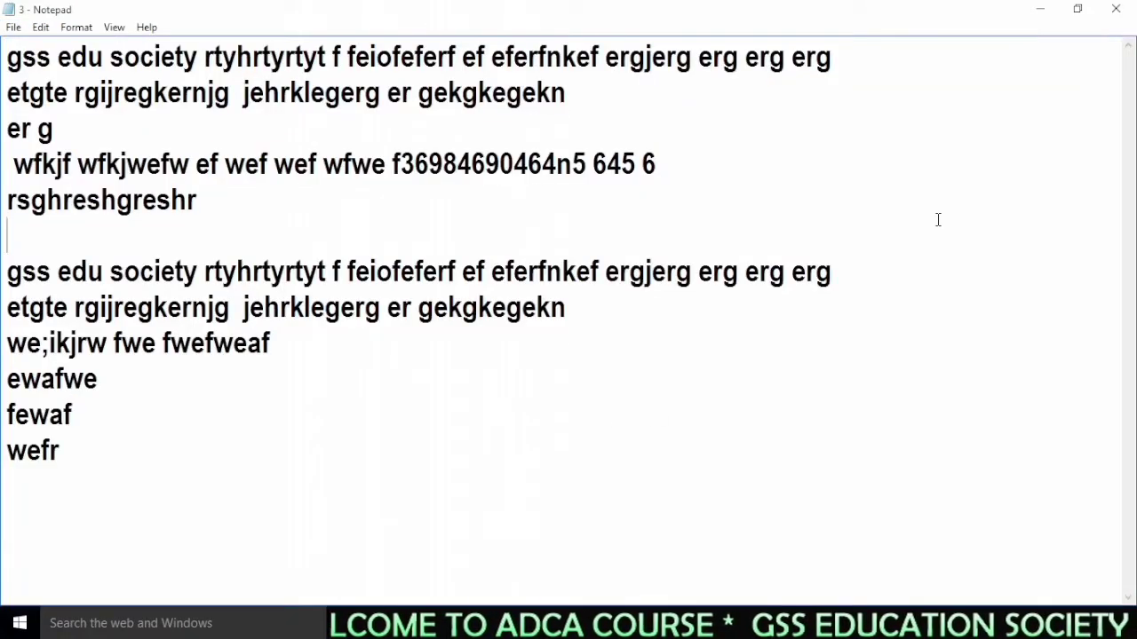
# Add a line with "**" below "wefr", followed by a line of underscores spanning nearly the full text width.
pyautogui.click(306, 449)
pyautogui.press('Return')
pyautogui.write('**')
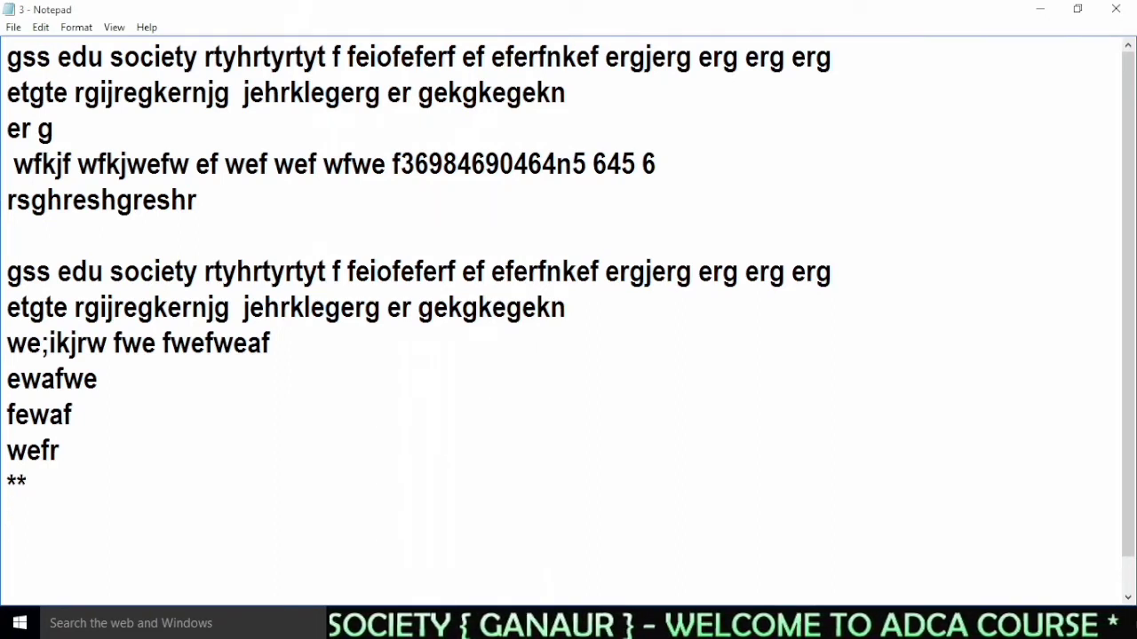
pyautogui.write('___')
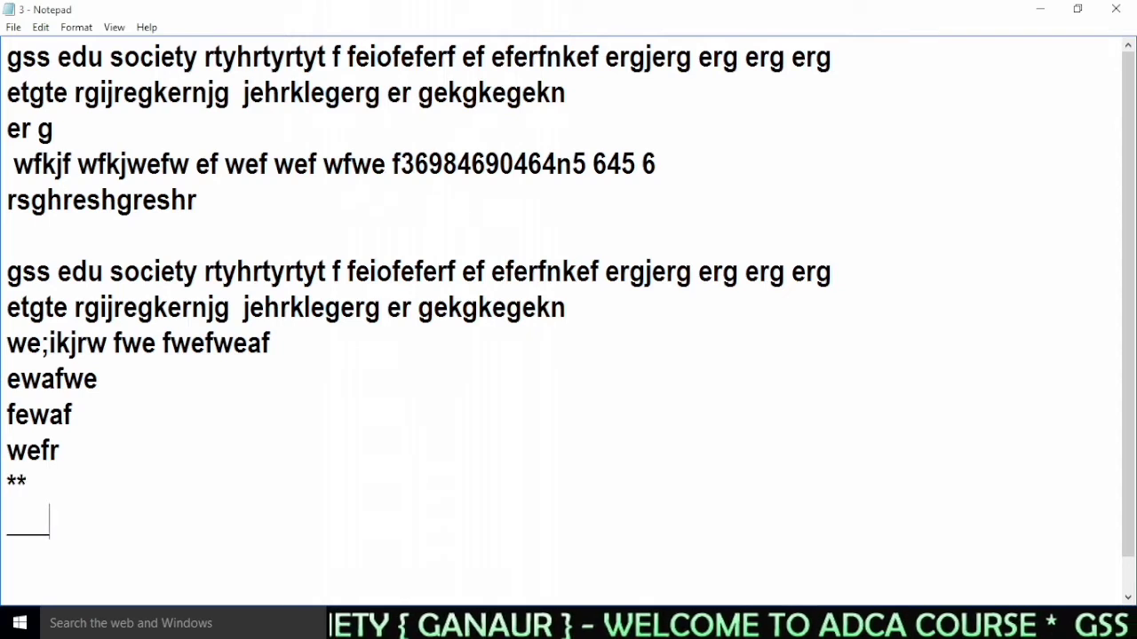
pyautogui.write('__________________')
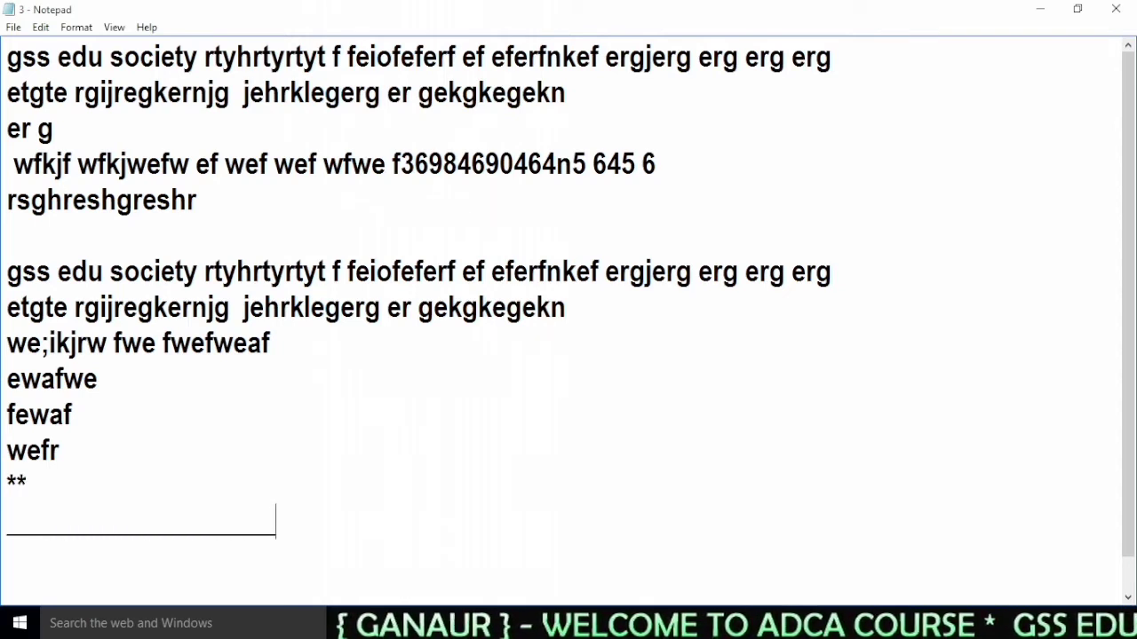
pyautogui.write('_____________________________________________________________________________________________________________________________')
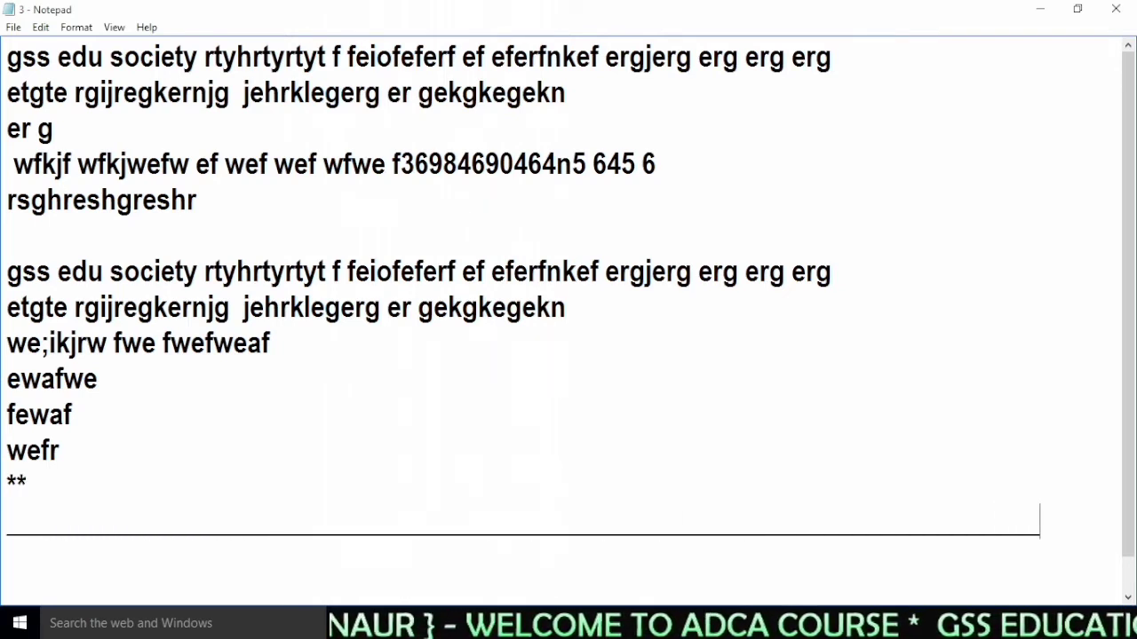
pyautogui.press('Return')
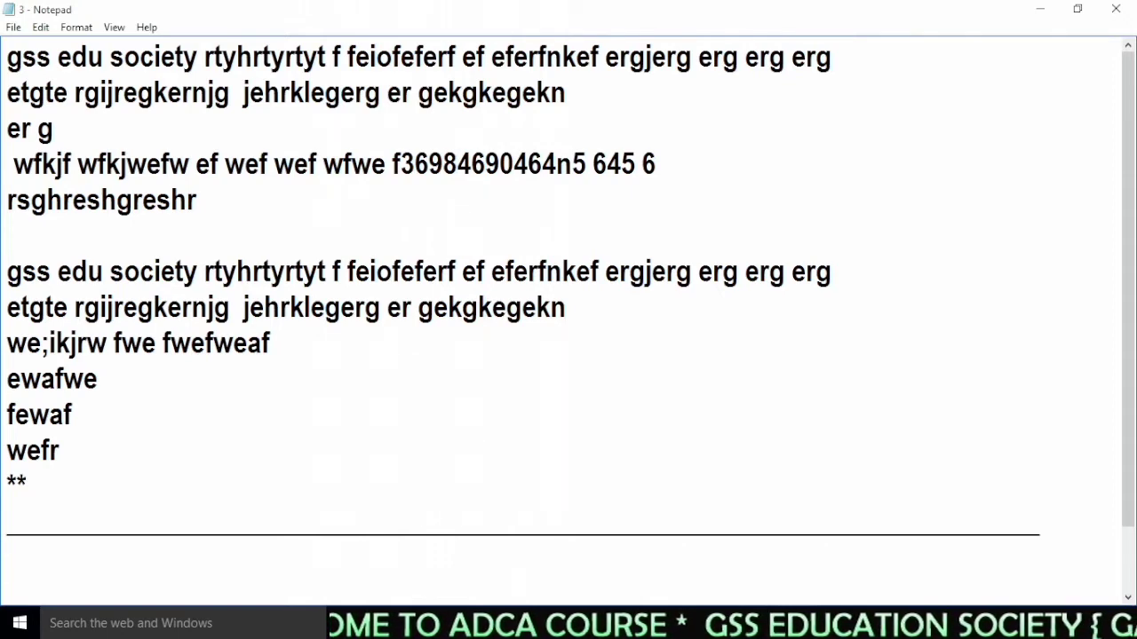
# Try short rows of hyphens and underscores below the long underscore line, erase them, and leave a new empty line.
pyautogui.write('-----')
pyautogui.press('BackSpace')
pyautogui.press('BackSpace')
pyautogui.press('BackSpace')
pyautogui.press('BackSpace')
pyautogui.press('BackSpace')
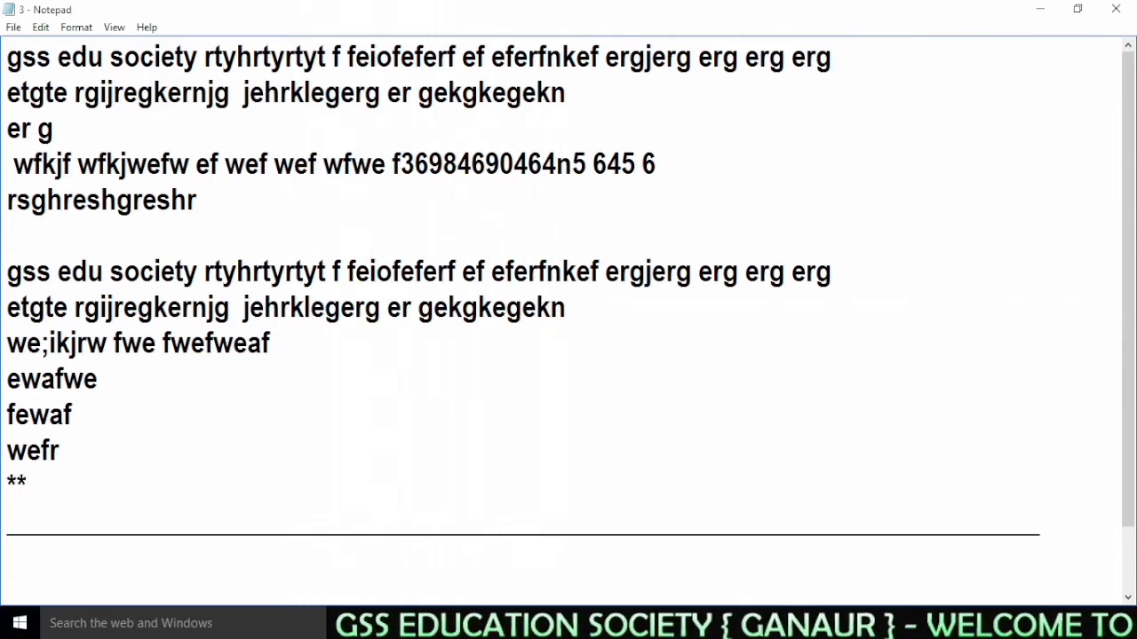
pyautogui.write('_____')
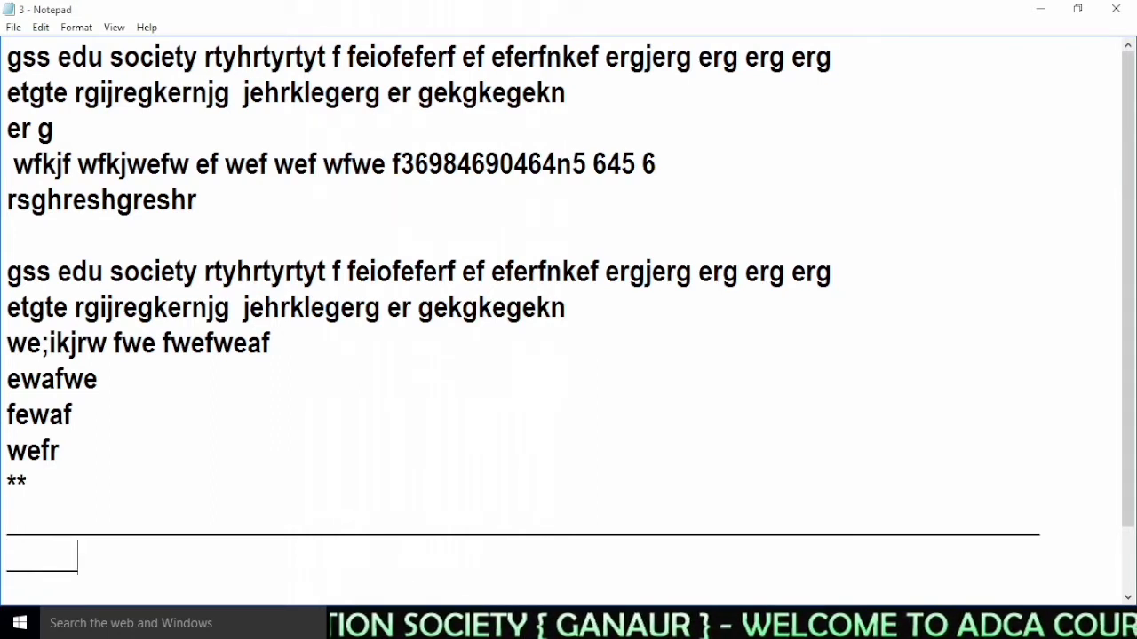
pyautogui.write('-----')
pyautogui.press('BackSpace')
pyautogui.press('BackSpace')
pyautogui.press('BackSpace')
pyautogui.press('BackSpace')
pyautogui.press('BackSpace')
pyautogui.press('BackSpace')
pyautogui.press('BackSpace')
pyautogui.press('BackSpace')
pyautogui.press('BackSpace')
pyautogui.press('BackSpace')
pyautogui.press('BackSpace')
pyautogui.press('BackSpace')
pyautogui.press('BackSpace')
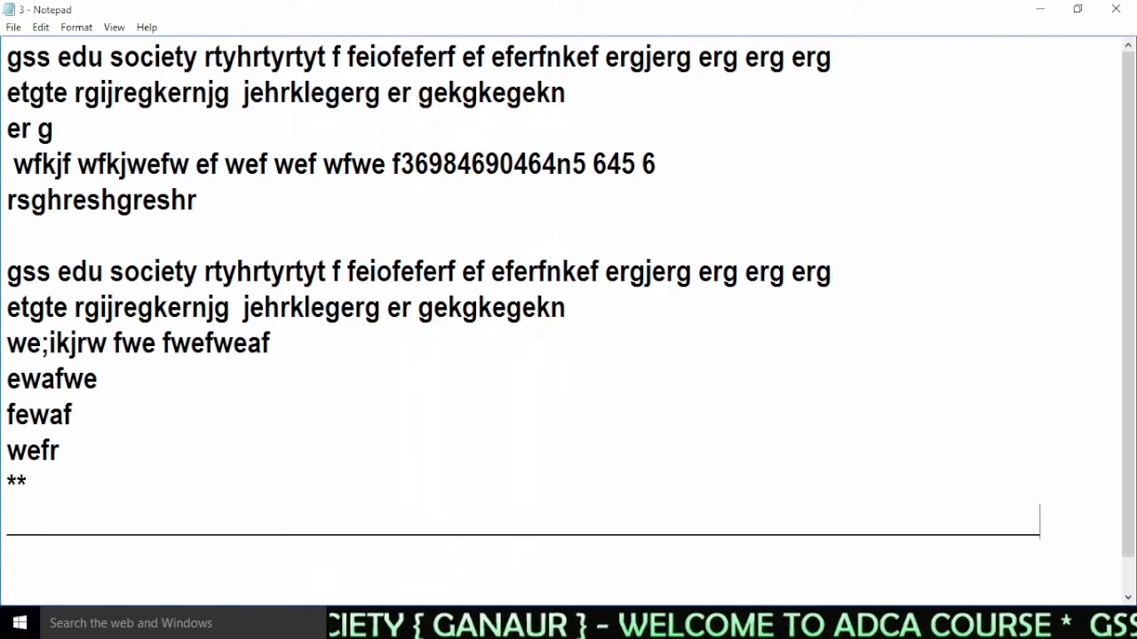
pyautogui.press('Return')
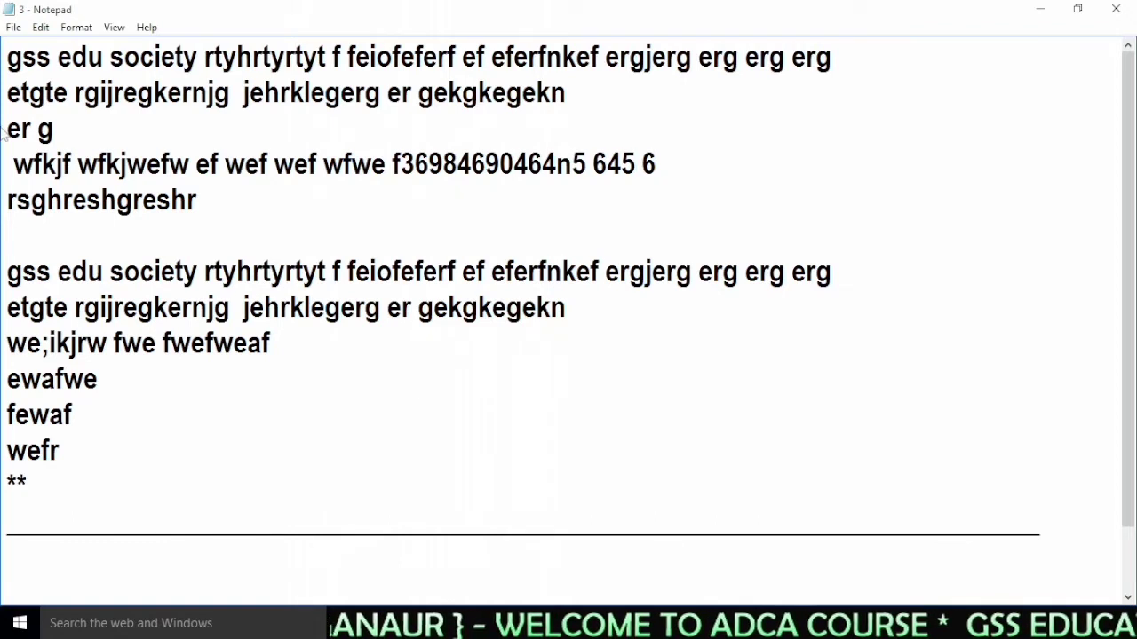
# Open the page setup and set the paper size to A4.
pyautogui.click(13, 27)
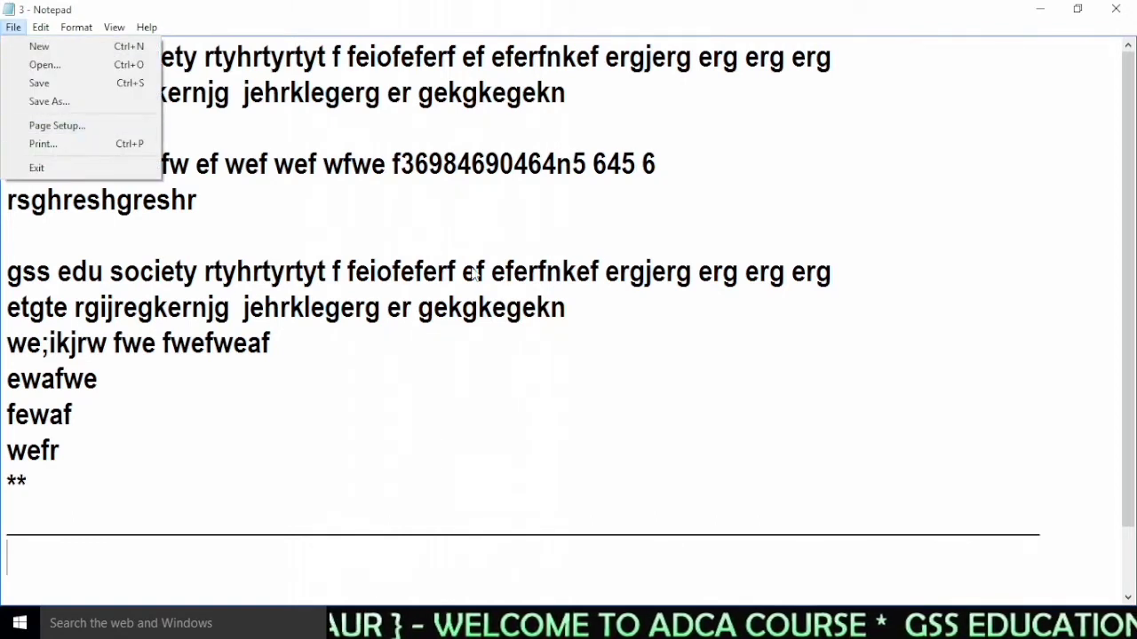
pyautogui.click(117, 129)
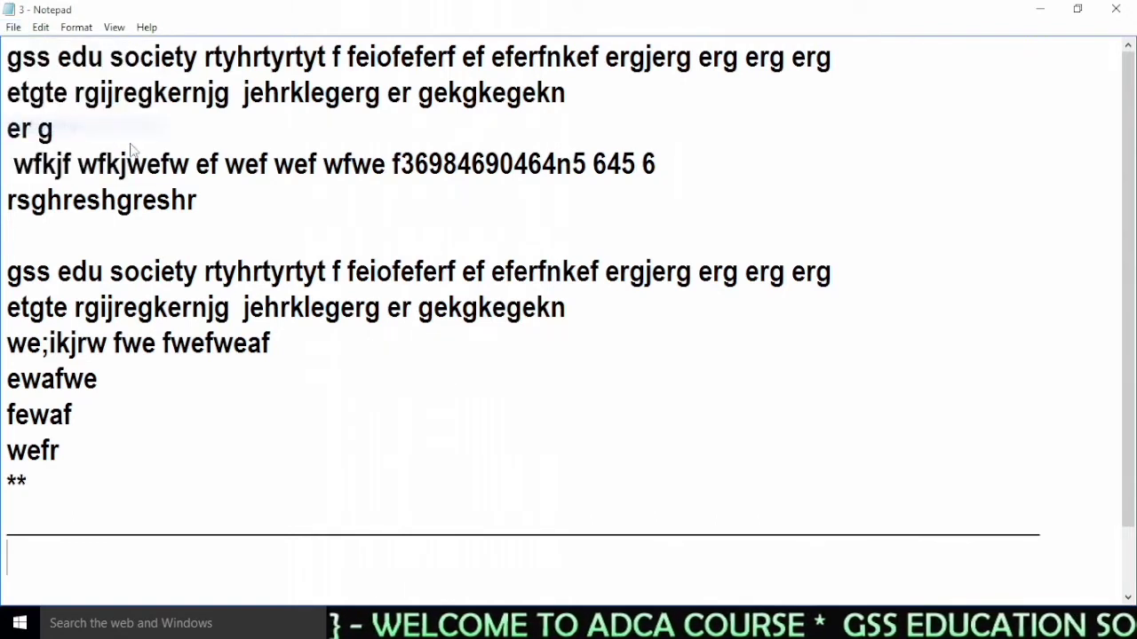
pyautogui.moveTo(228, 56); pyautogui.dragTo(430, 79)
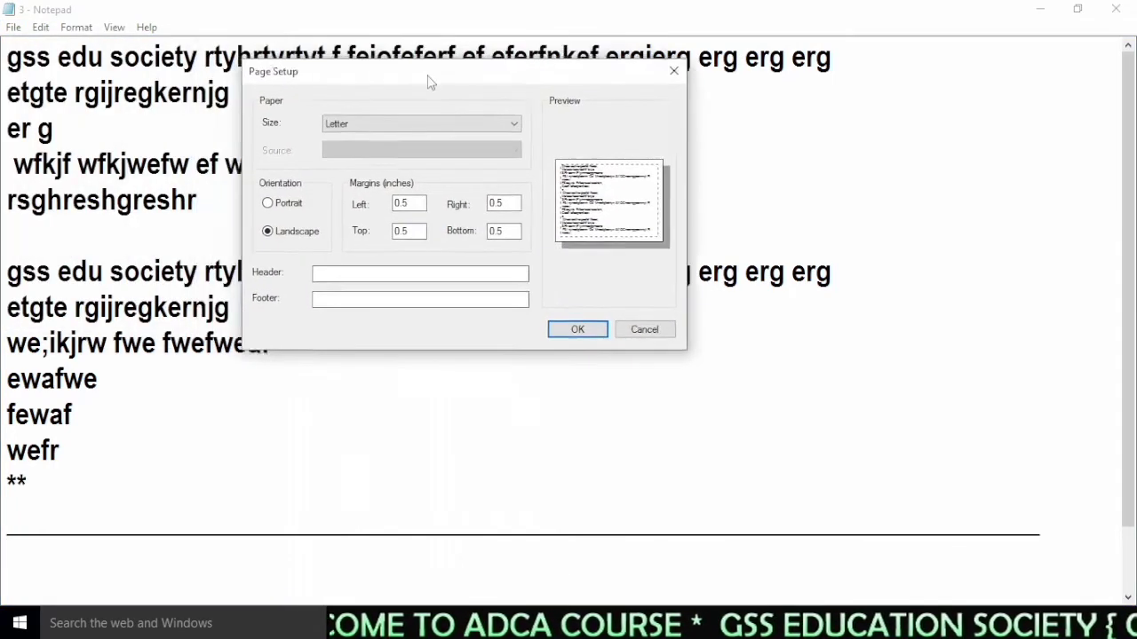
pyautogui.click(382, 124)
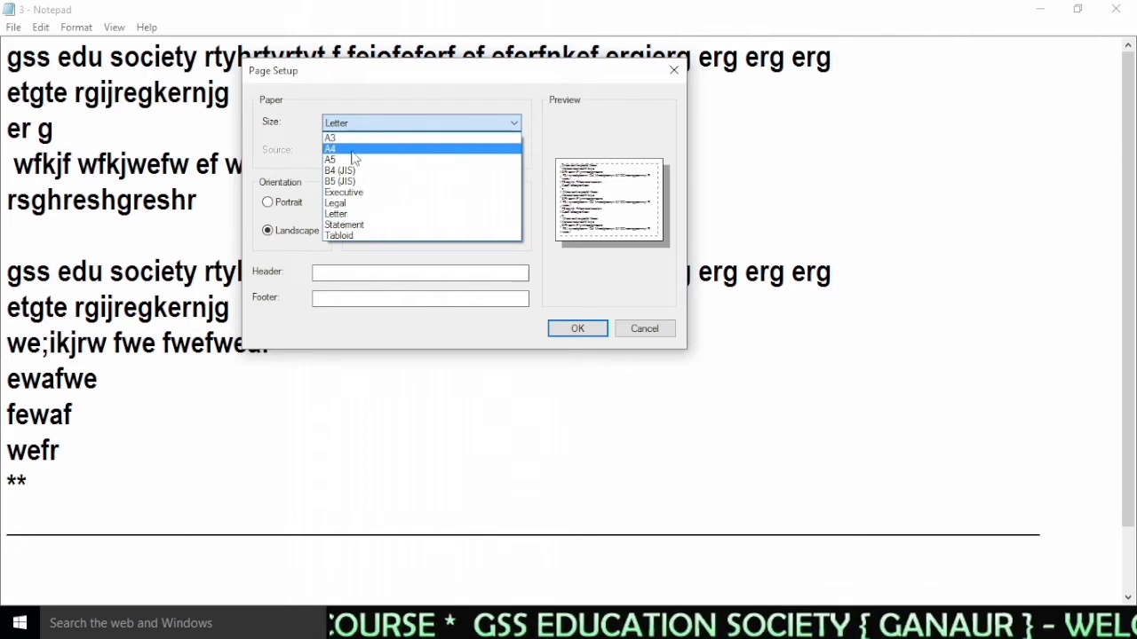
pyautogui.click(354, 150)
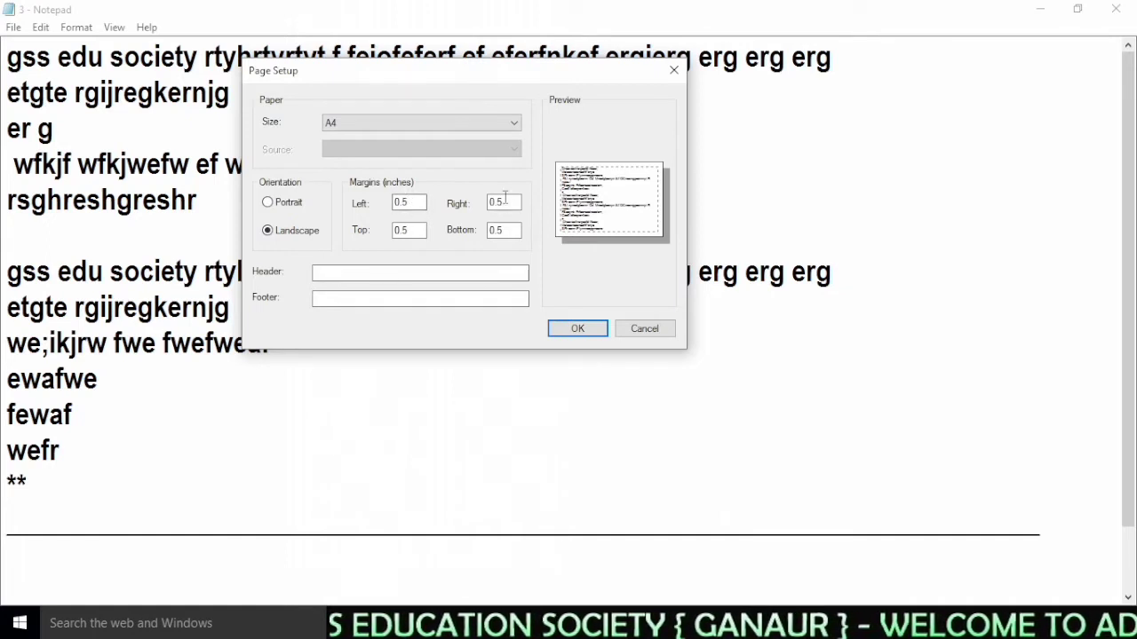
# Try a left margin of 2 inches, and set it back to 0.5 inches.
pyautogui.click(415, 202)
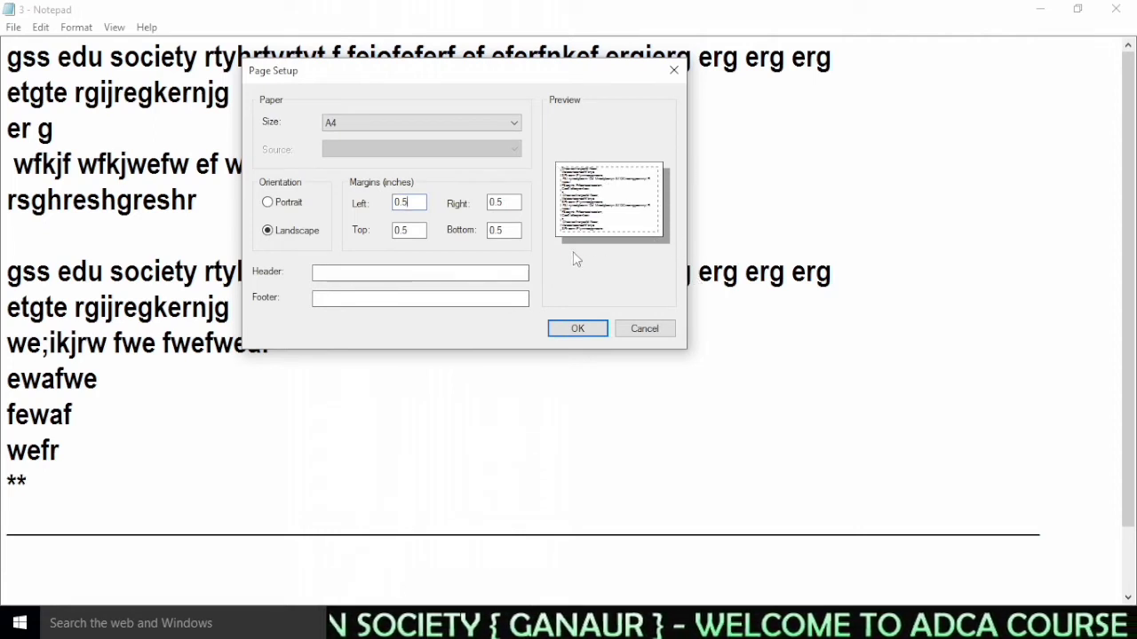
pyautogui.moveTo(411, 203); pyautogui.dragTo(382, 203)
pyautogui.write('2')
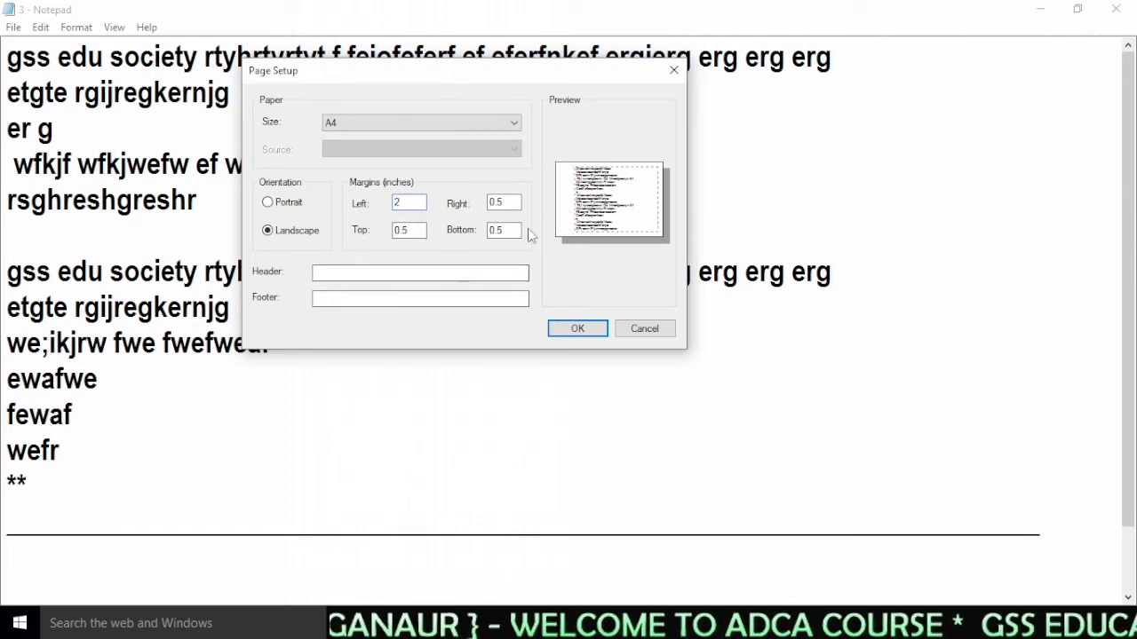
pyautogui.moveTo(414, 203); pyautogui.dragTo(364, 213)
pyautogui.press('BackSpace')
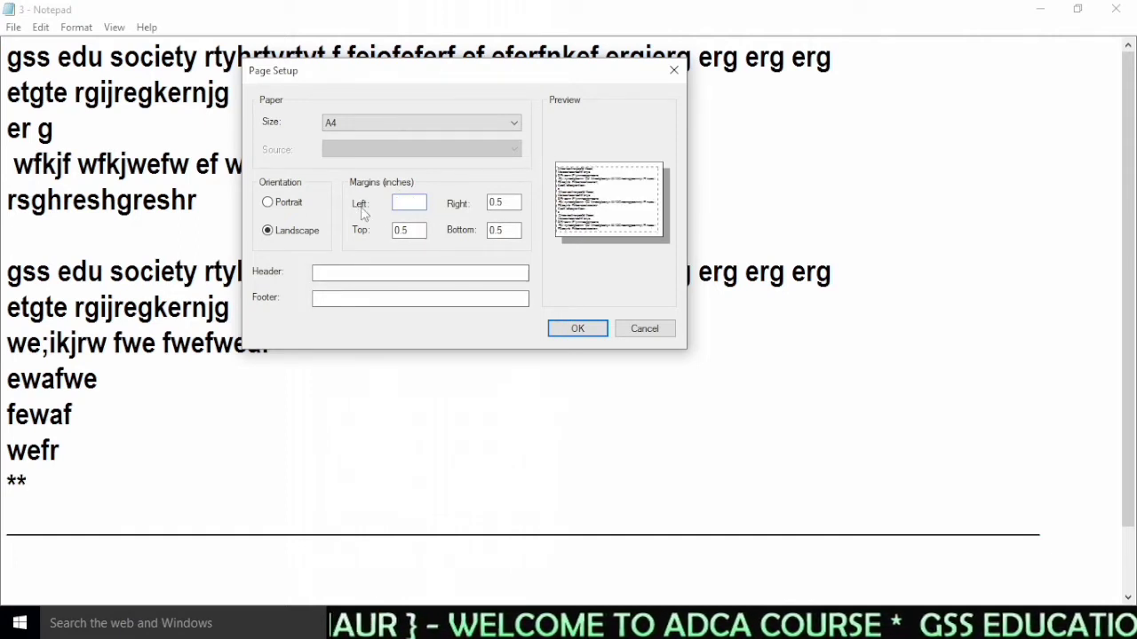
pyautogui.write('0.5')
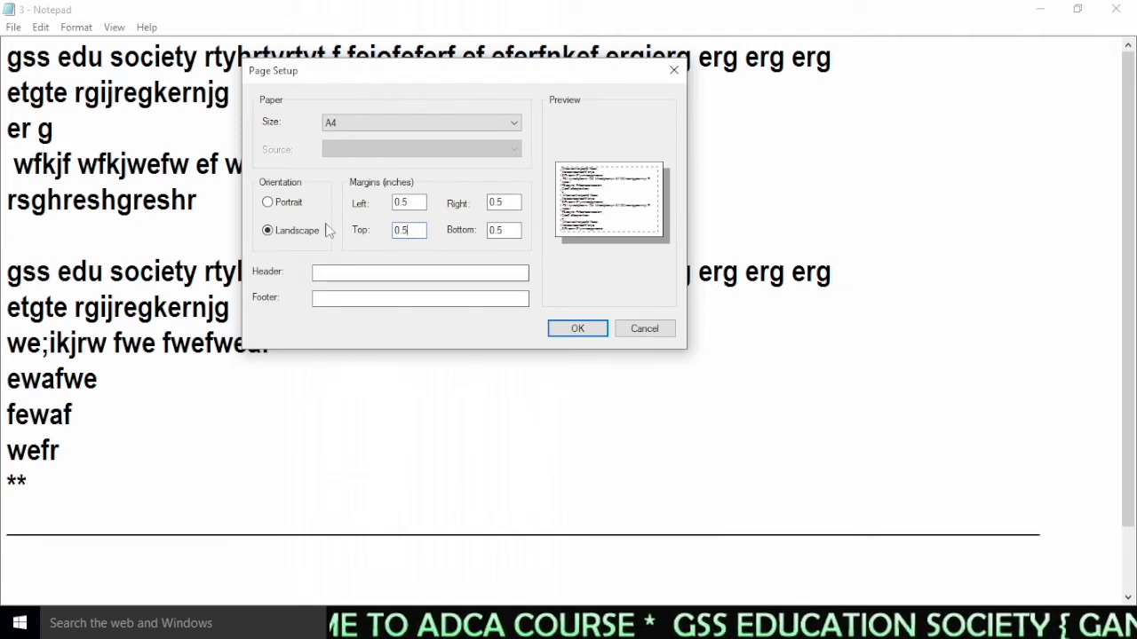
# Switch the page orientation between Portrait and Landscape to compare the previews, ending on Landscape.
pyautogui.click(285, 205)
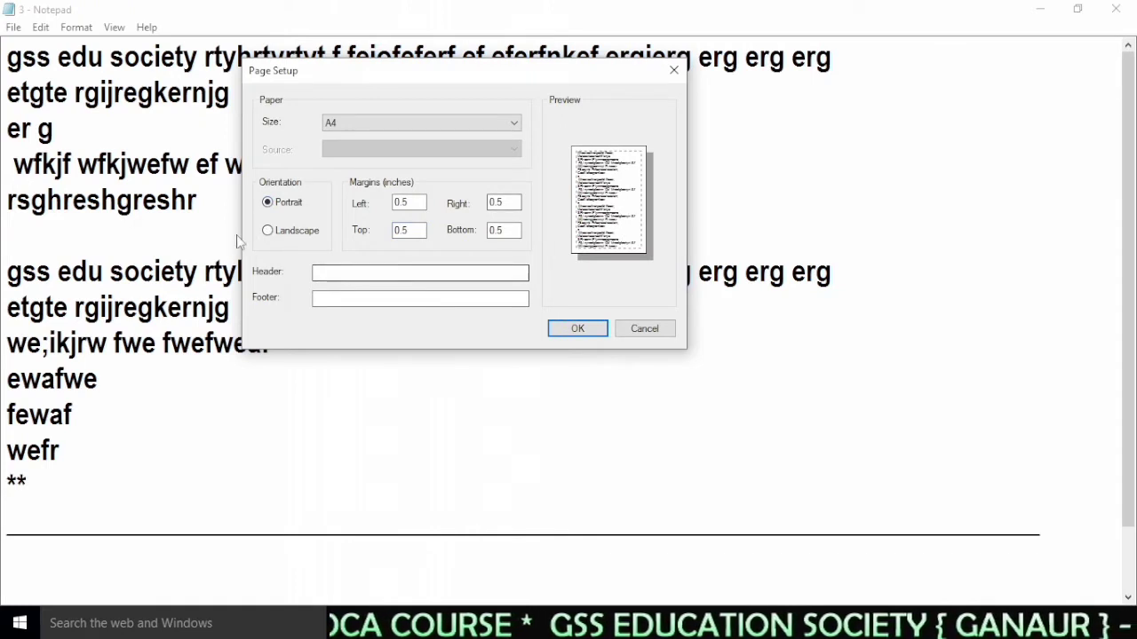
pyautogui.click(305, 234)
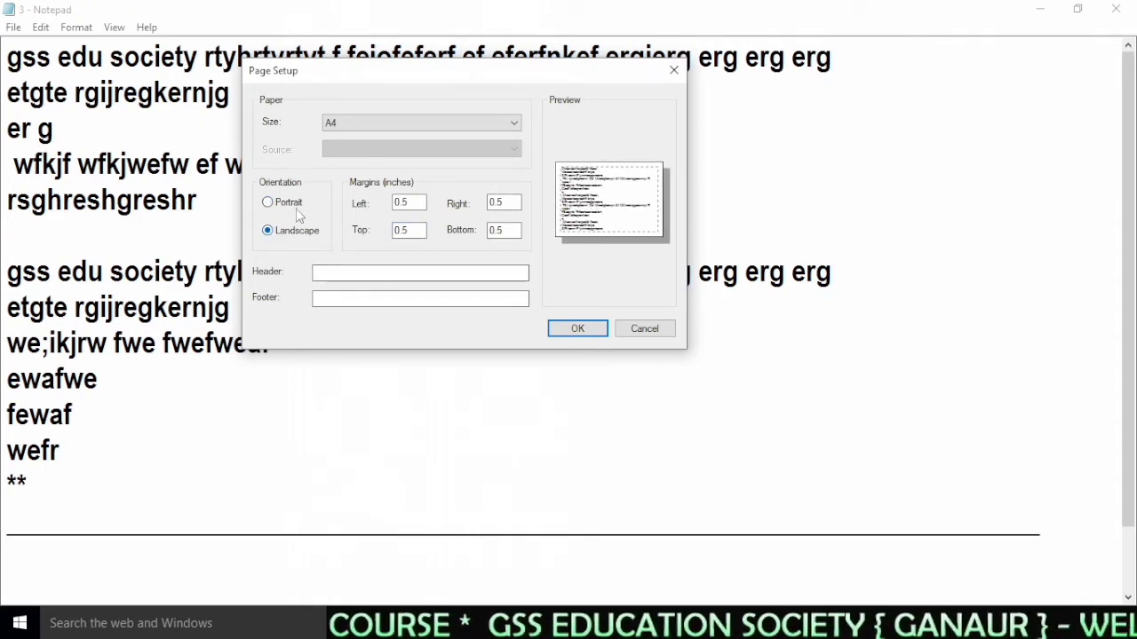
pyautogui.click(294, 206)
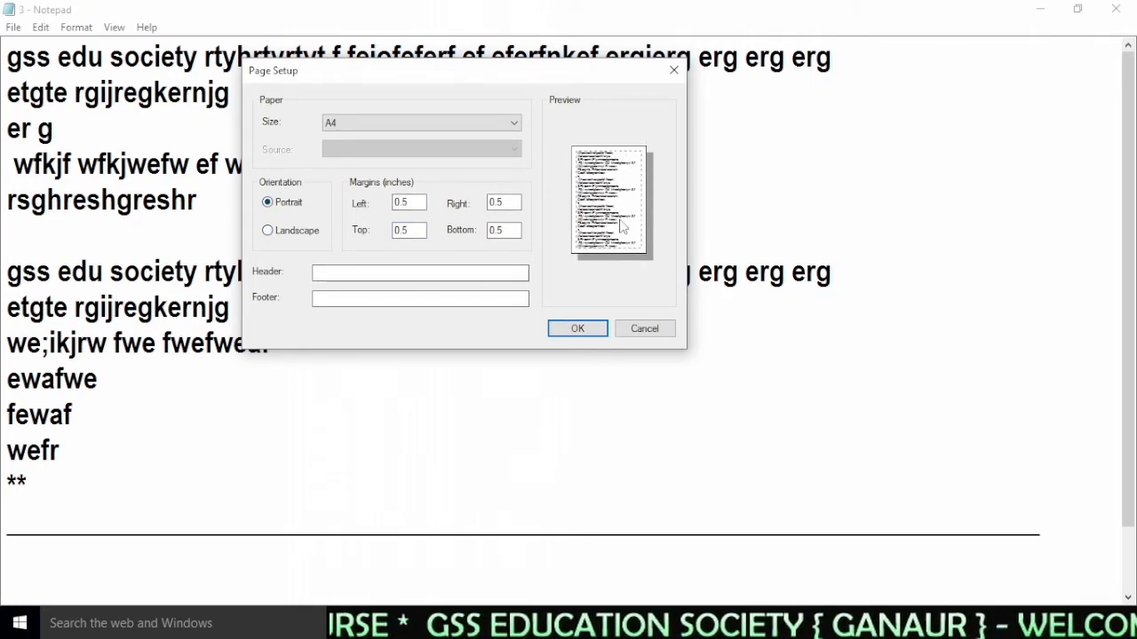
pyautogui.click(291, 236)
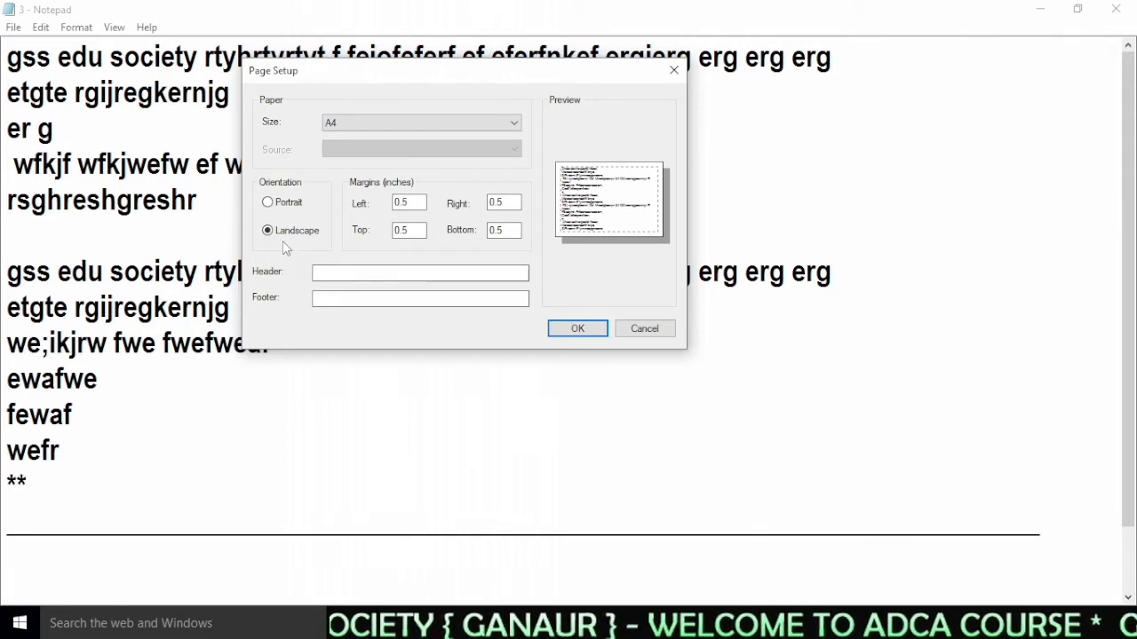
pyautogui.click(292, 205)
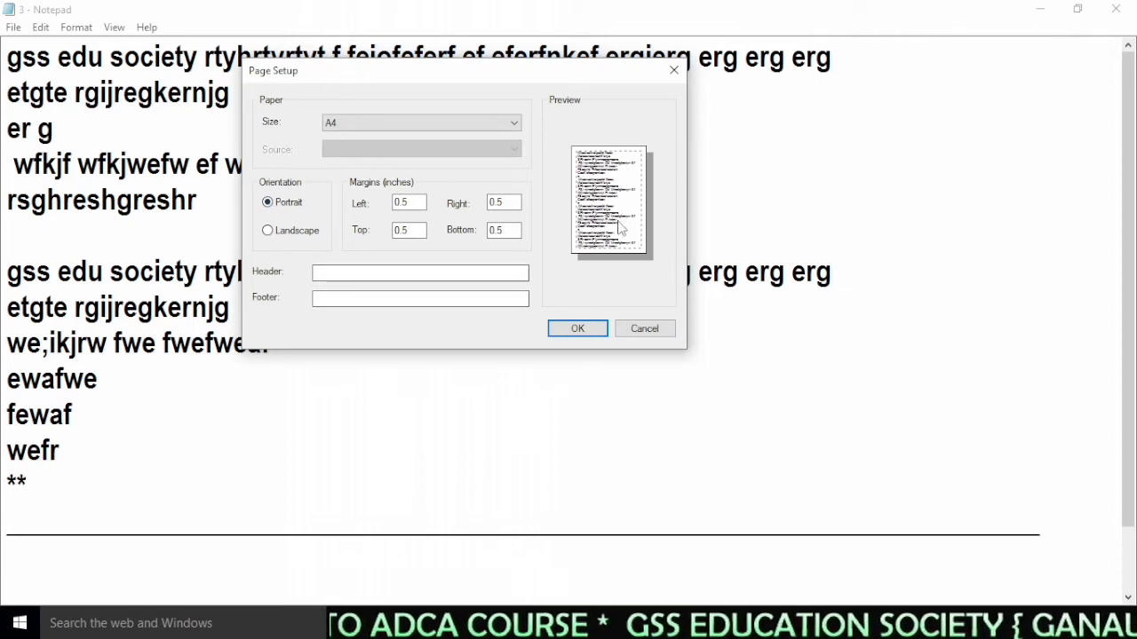
pyautogui.click(296, 233)
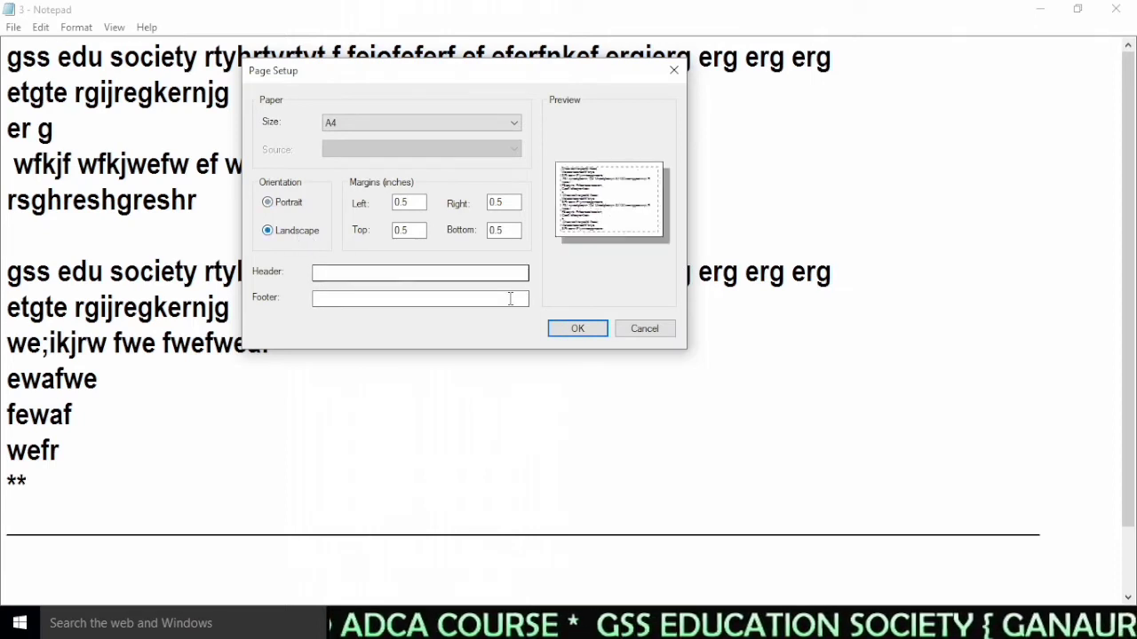
# Set the page orientation to Portrait and place the cursor in the header and footer fields in turn.
pyautogui.click(276, 210)
pyautogui.click(323, 274)
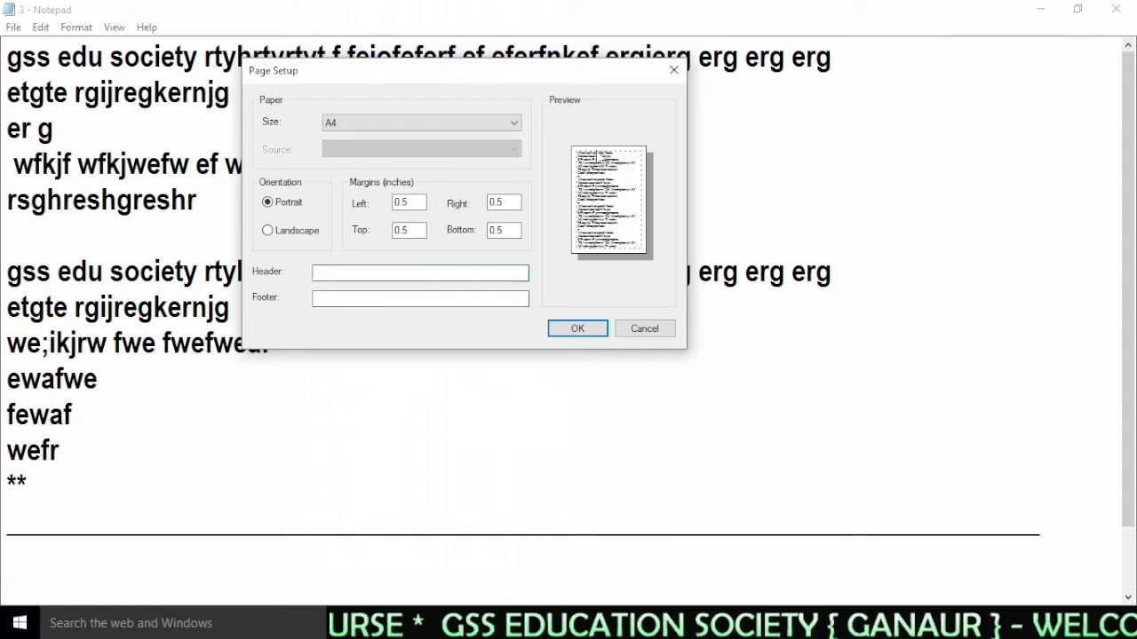
pyautogui.click(376, 298)
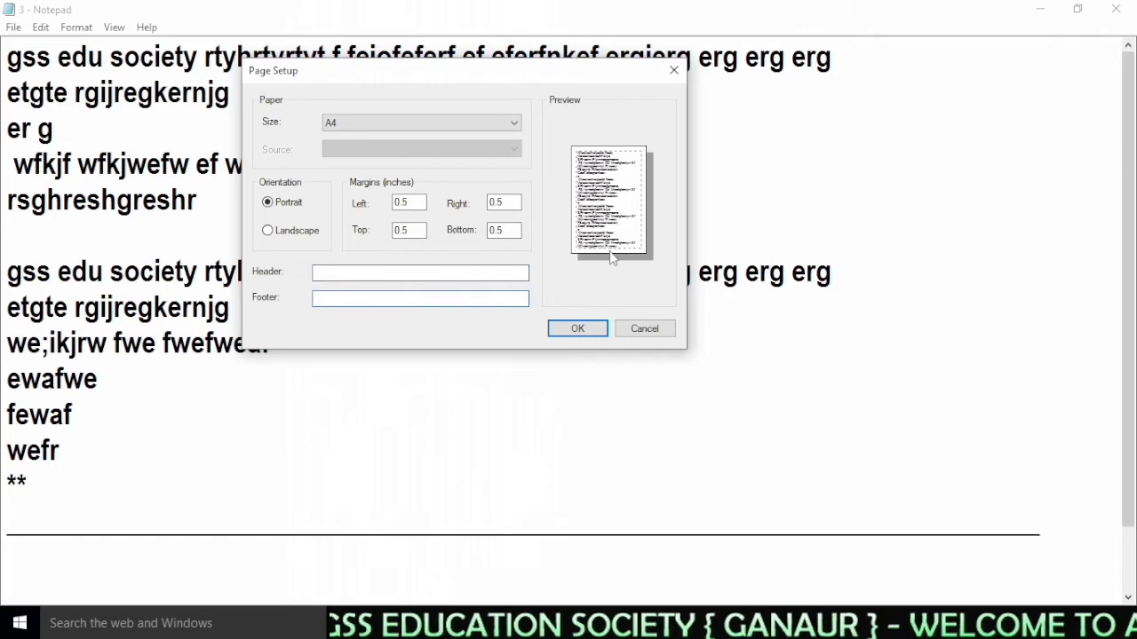
# Try "page" as the header text, clear it again, and accept the page setup.
pyautogui.click(348, 276)
pyautogui.write('1')
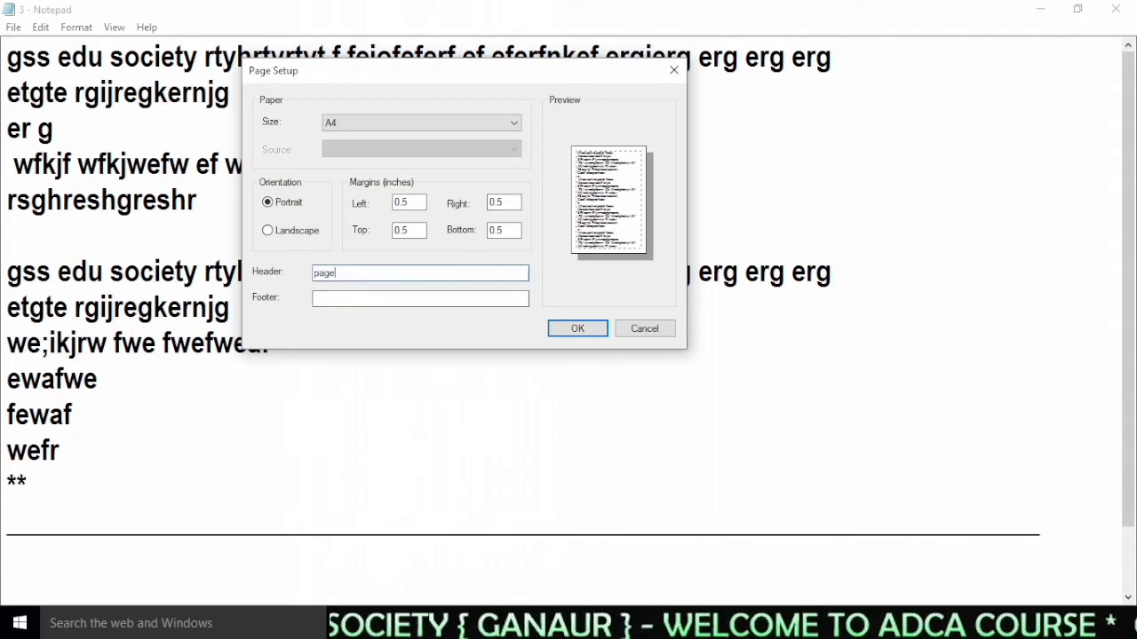
pyautogui.press('BackSpace')
pyautogui.press('BackSpace')
pyautogui.press('BackSpace')
pyautogui.click(376, 298)
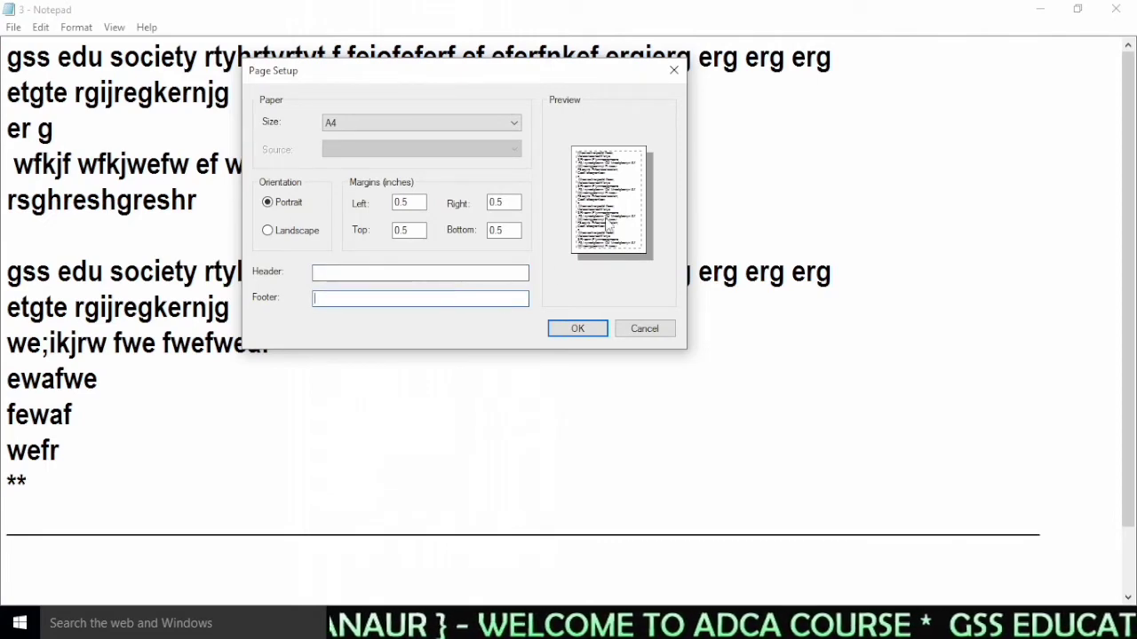
pyautogui.click(578, 329)
# Open the print settings and examine the available printers, ending with Microsoft Print to PDF selected.
pyautogui.click(13, 28)
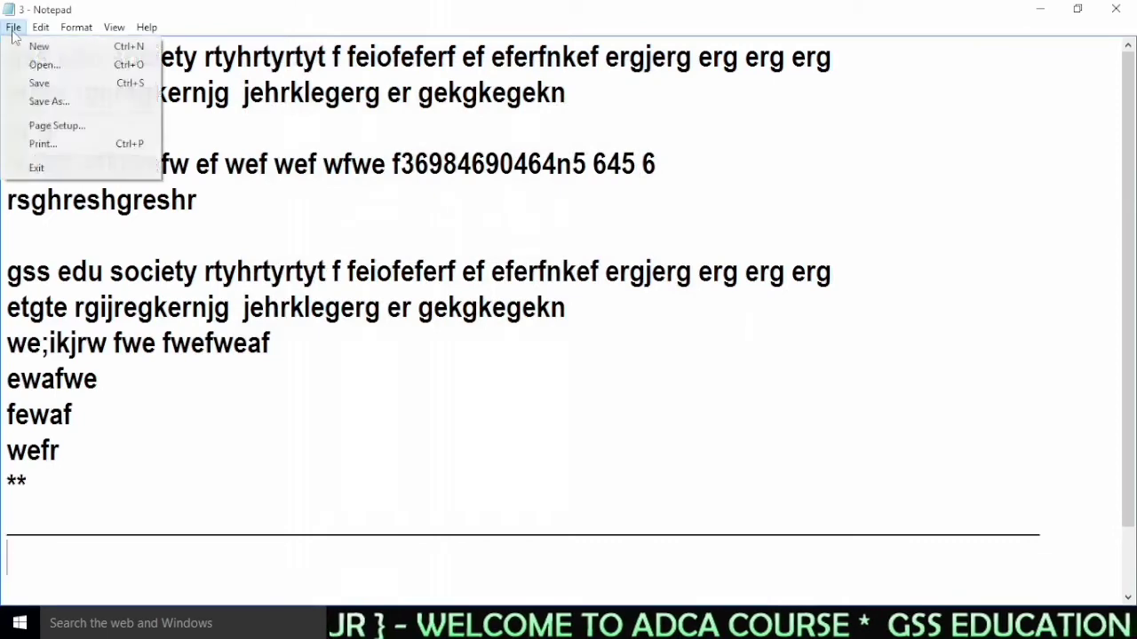
pyautogui.click(44, 143)
pyautogui.moveTo(276, 31); pyautogui.dragTo(625, 100)
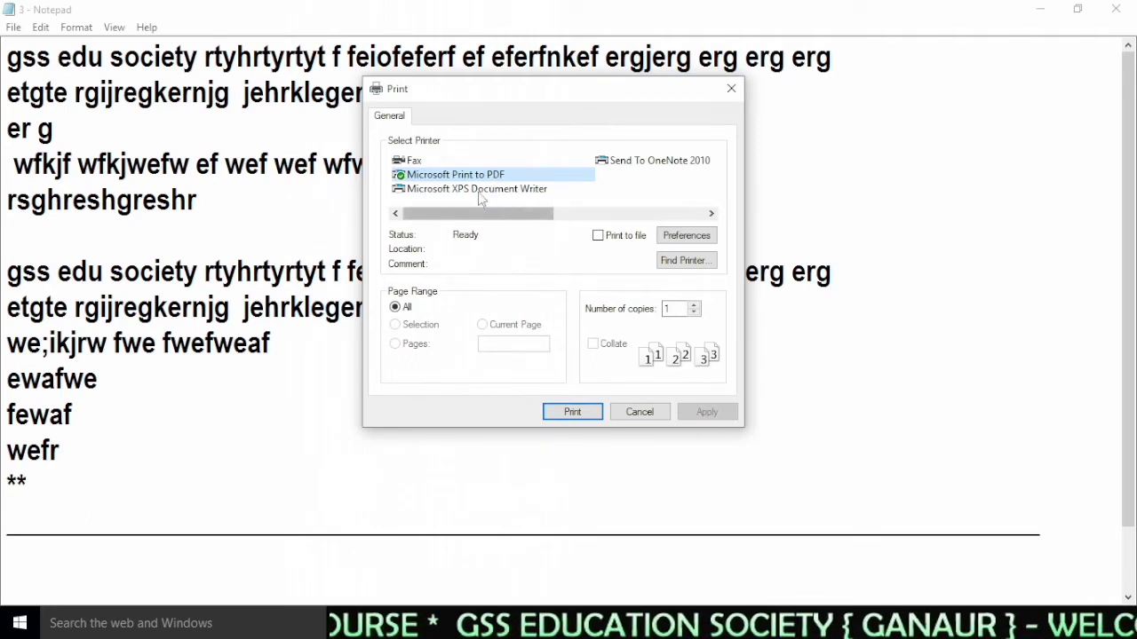
pyautogui.moveTo(473, 92); pyautogui.dragTo(542, 77)
pyautogui.moveTo(584, 198); pyautogui.dragTo(511, 200)
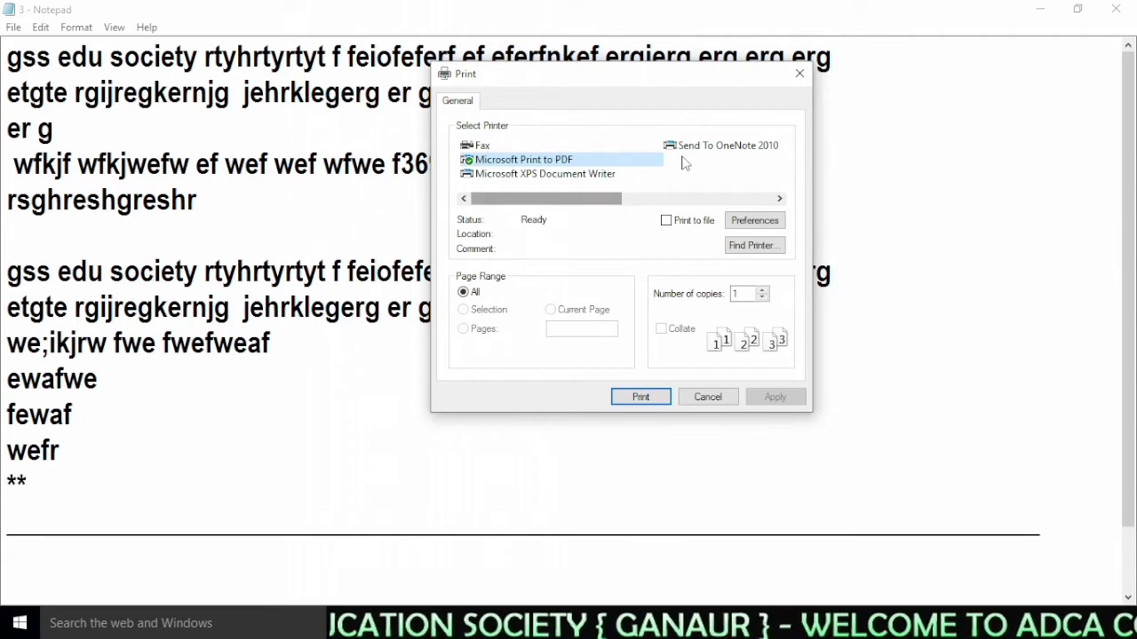
pyautogui.moveTo(552, 210); pyautogui.dragTo(555, 210)
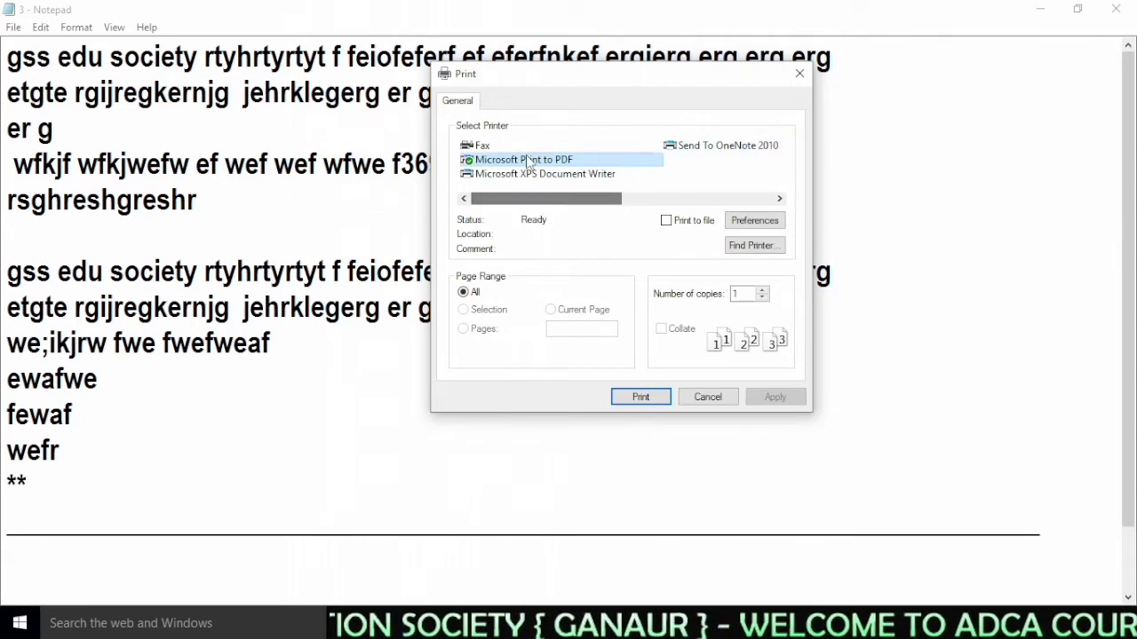
pyautogui.click(698, 151)
pyautogui.click(563, 162)
# Try changing the number of copies, set it to 1, and cancel printing.
pyautogui.click(738, 295)
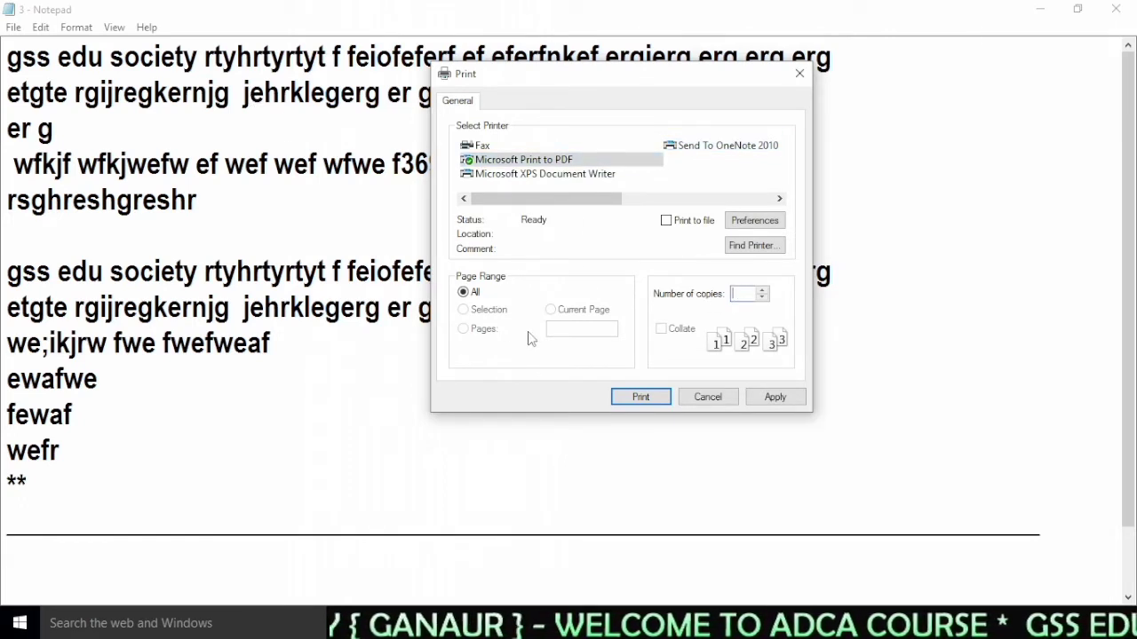
pyautogui.write('5')
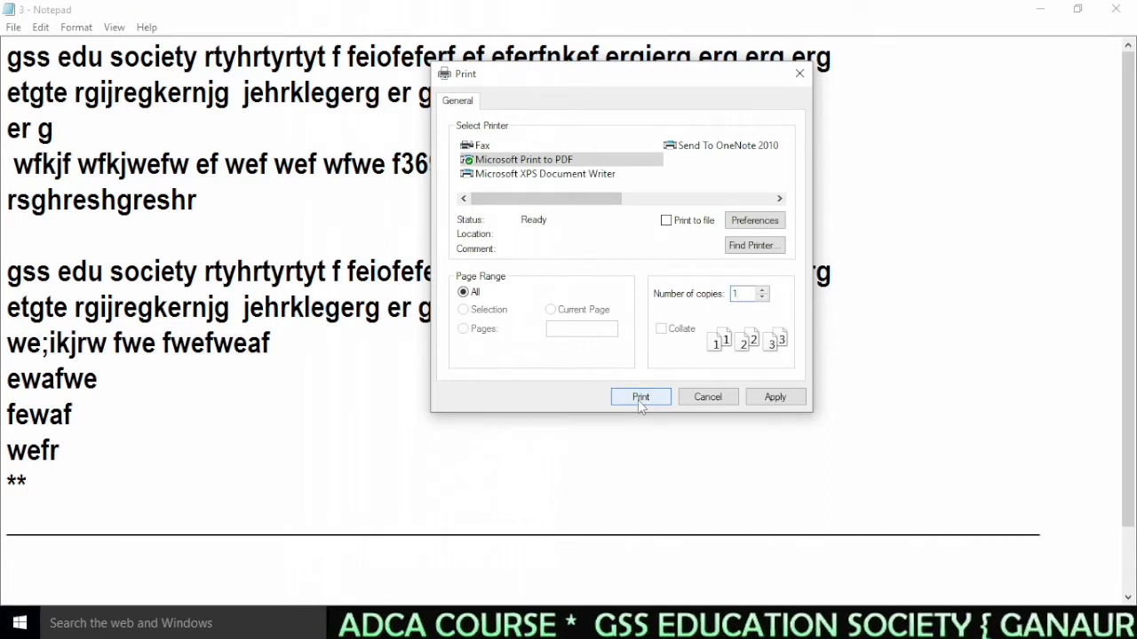
pyautogui.click(708, 399)
pyautogui.click(13, 26)
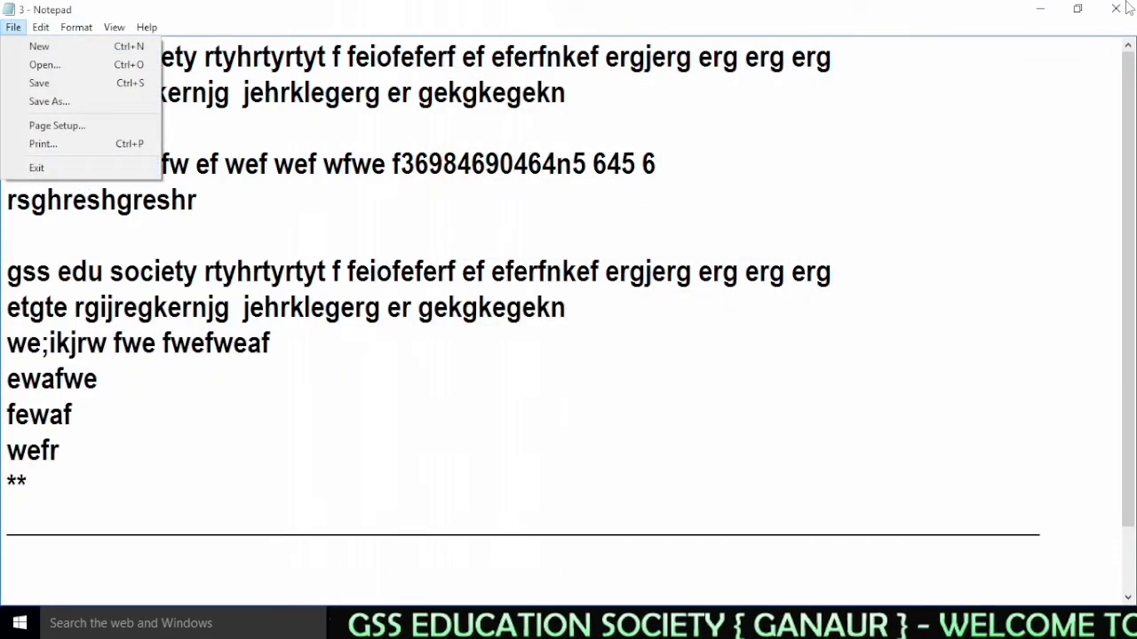
pyautogui.click(447, 399)
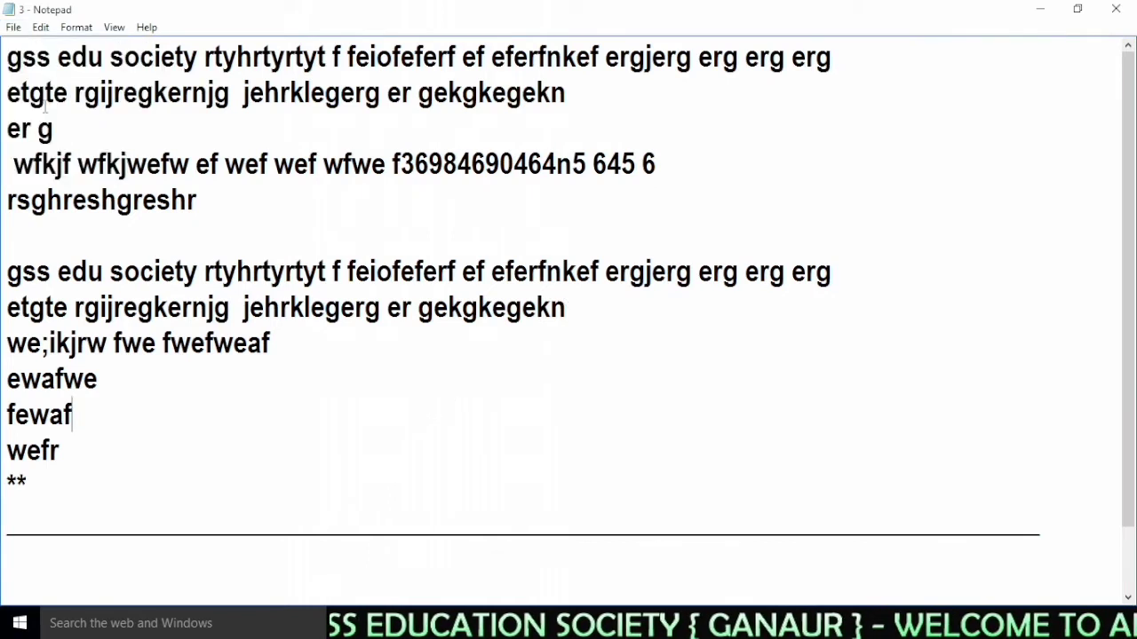
pyautogui.click(40, 28)
pyautogui.click(573, 125)
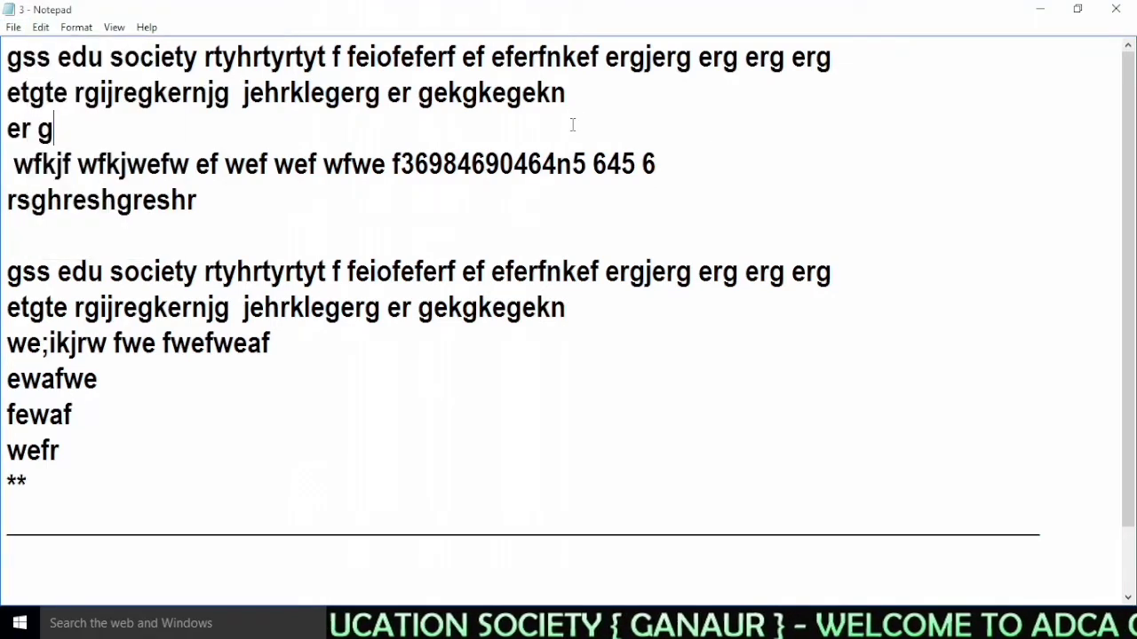
# Delete the first two lines of text and undo the deletion.
pyautogui.moveTo(573, 93); pyautogui.dragTo(7, 55)
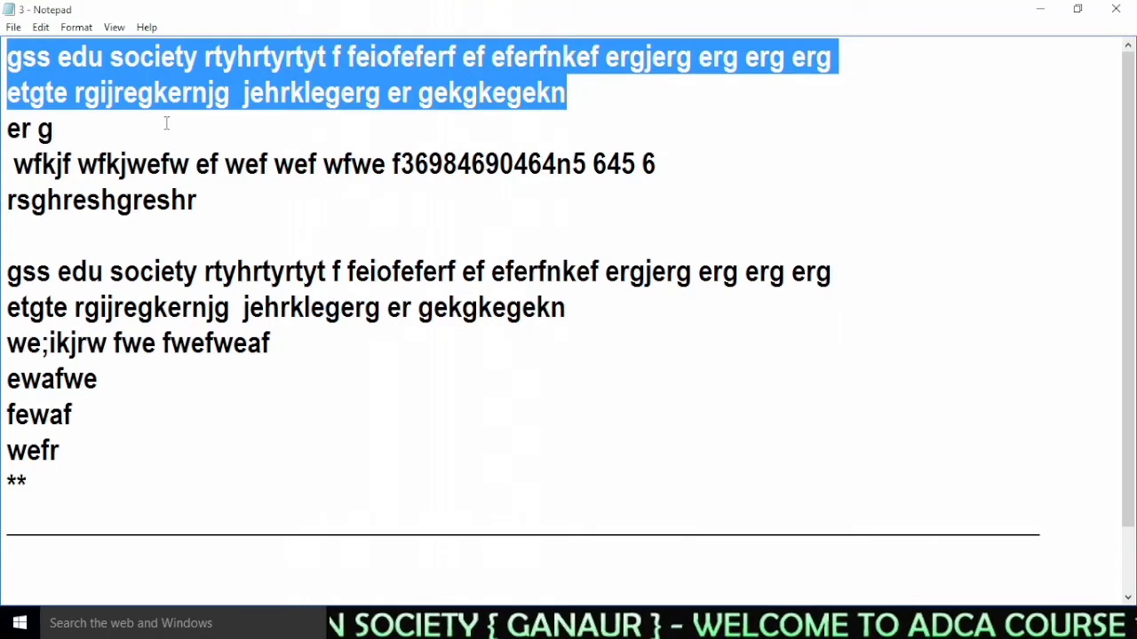
pyautogui.press('Delete')
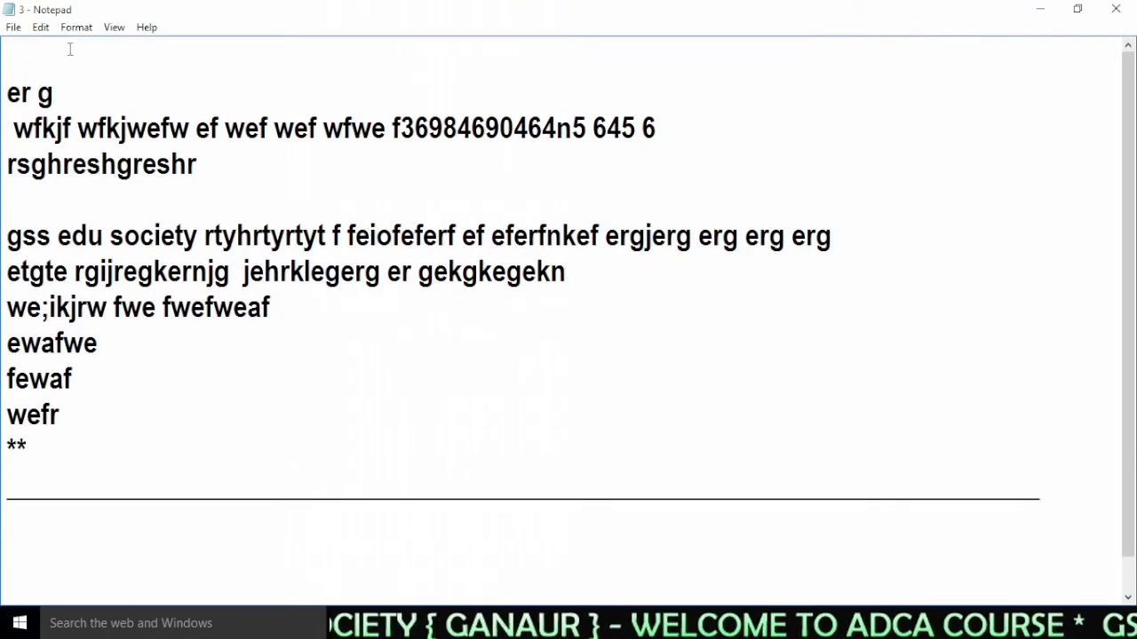
pyautogui.click(40, 27)
pyautogui.click(41, 45)
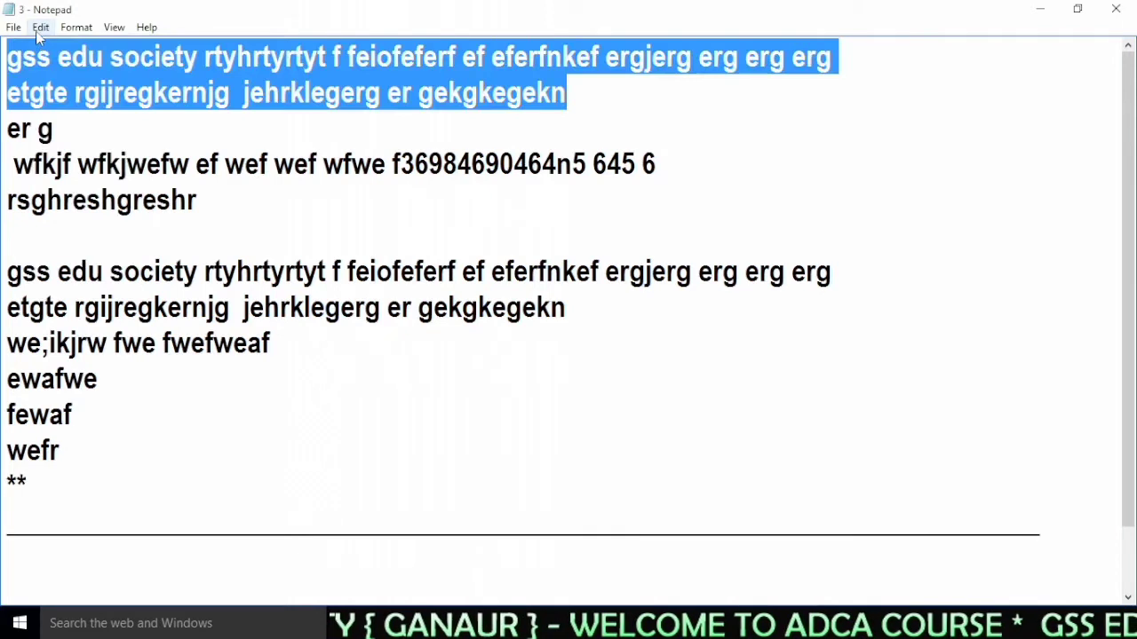
pyautogui.click(40, 28)
pyautogui.click(318, 164)
# Cut the text "er g" from the third line and toggle undo repeatedly, ending with the text restored.
pyautogui.moveTo(150, 133); pyautogui.dragTo(6, 129)
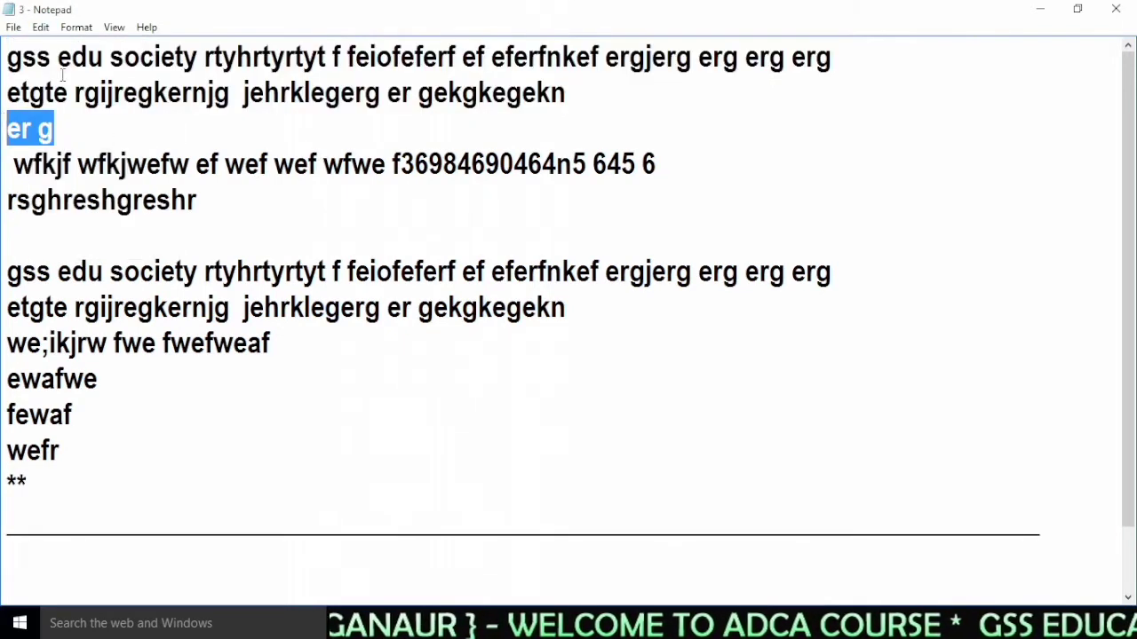
pyautogui.click(40, 28)
pyautogui.click(67, 64)
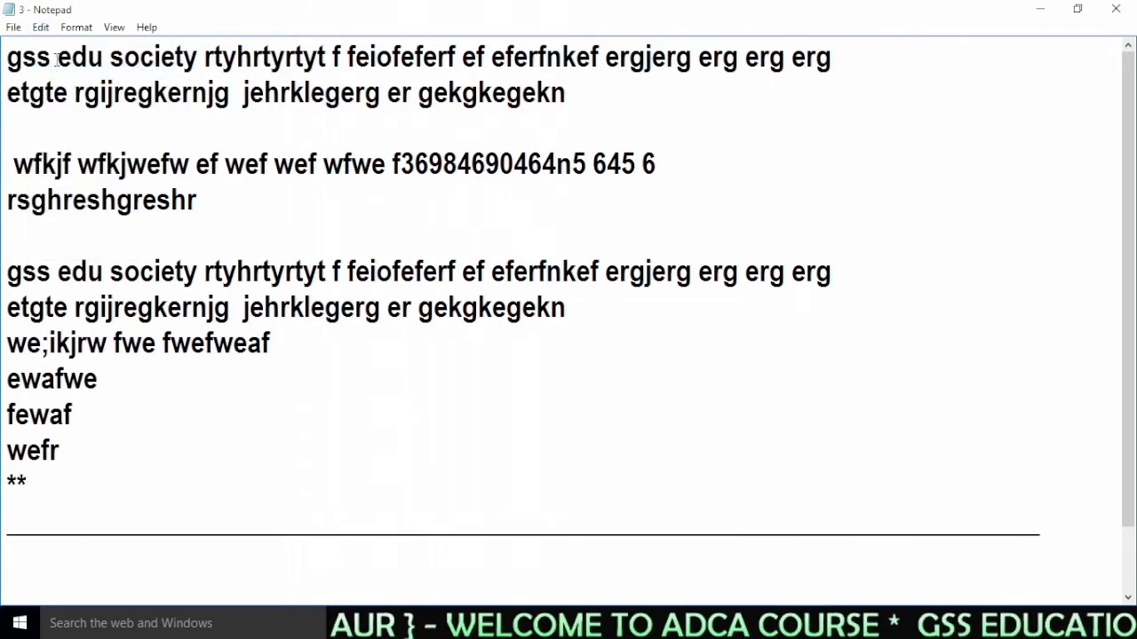
pyautogui.click(40, 27)
pyautogui.click(46, 46)
pyautogui.click(40, 27)
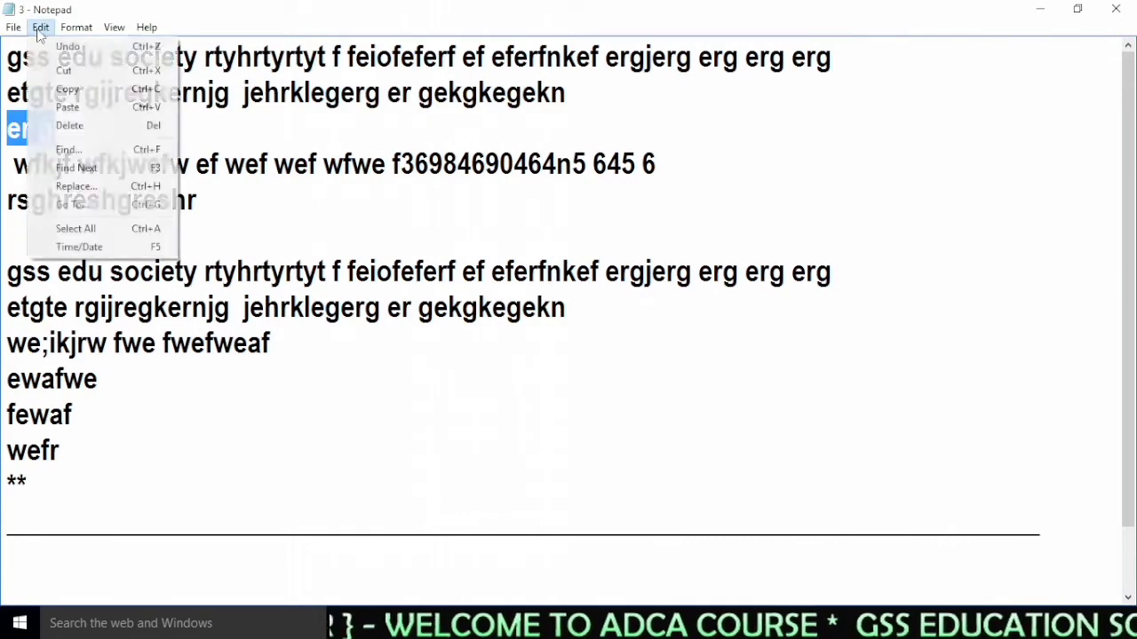
pyautogui.click(49, 52)
pyautogui.click(40, 28)
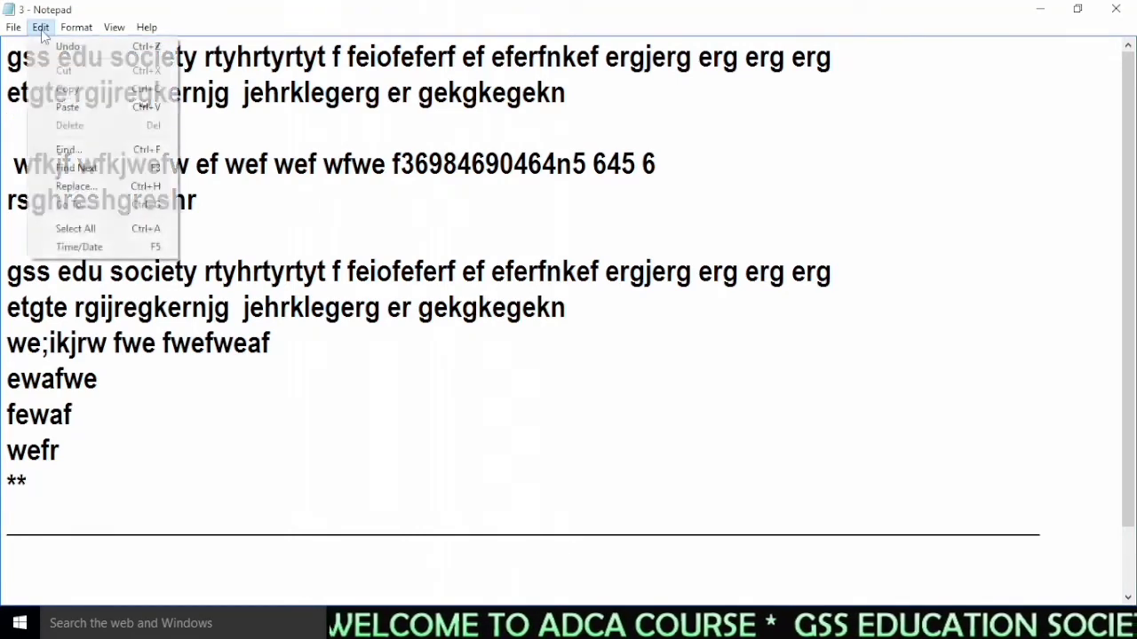
pyautogui.click(55, 50)
pyautogui.click(188, 199)
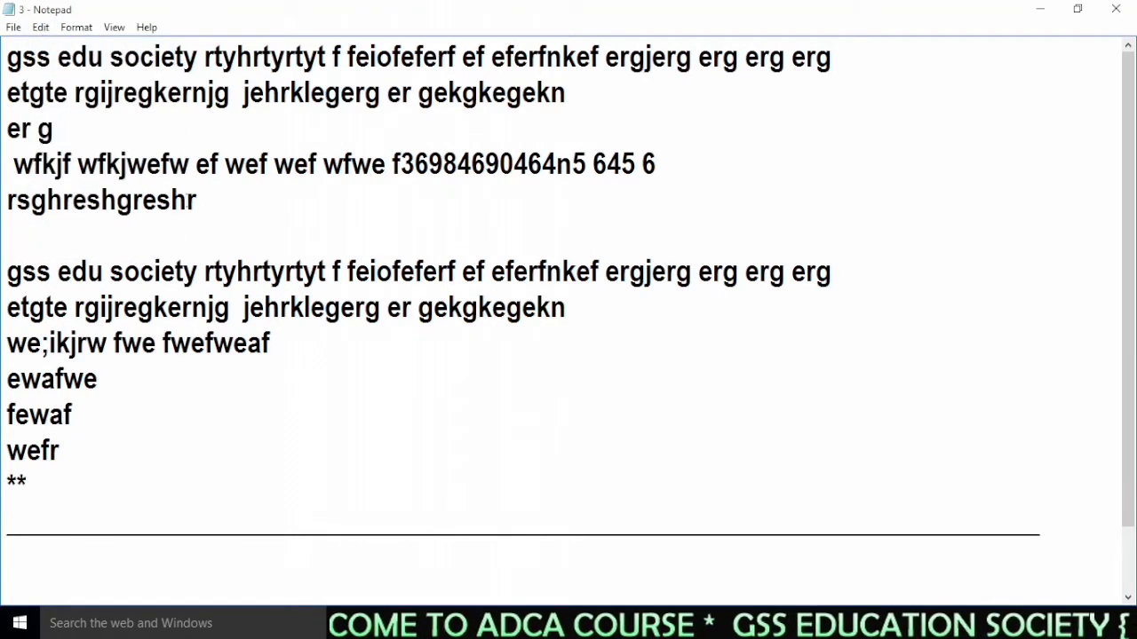
# Cut the word "rgijregkernjg" from the second line.
pyautogui.click(40, 28)
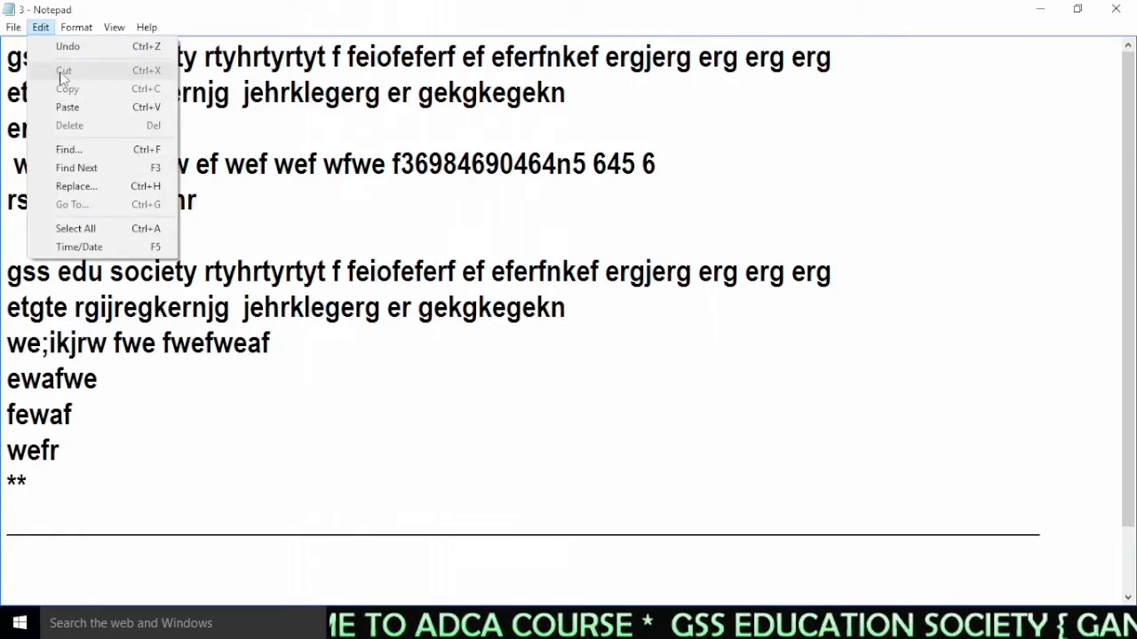
pyautogui.click(423, 193)
pyautogui.moveTo(566, 92); pyautogui.dragTo(410, 96)
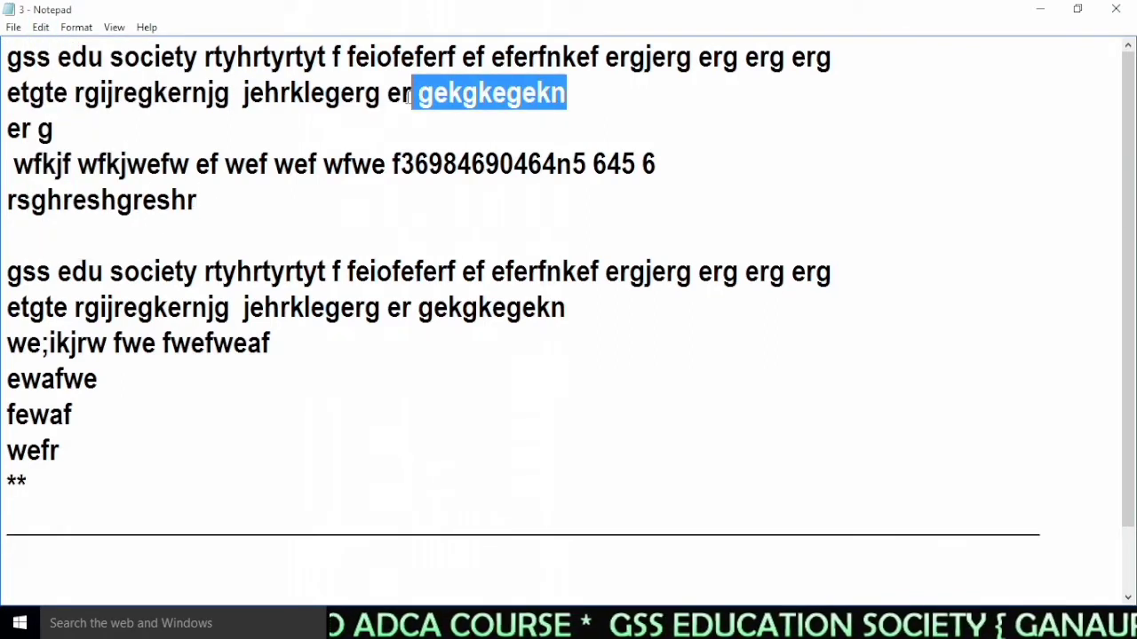
pyautogui.moveTo(231, 94); pyautogui.dragTo(78, 100)
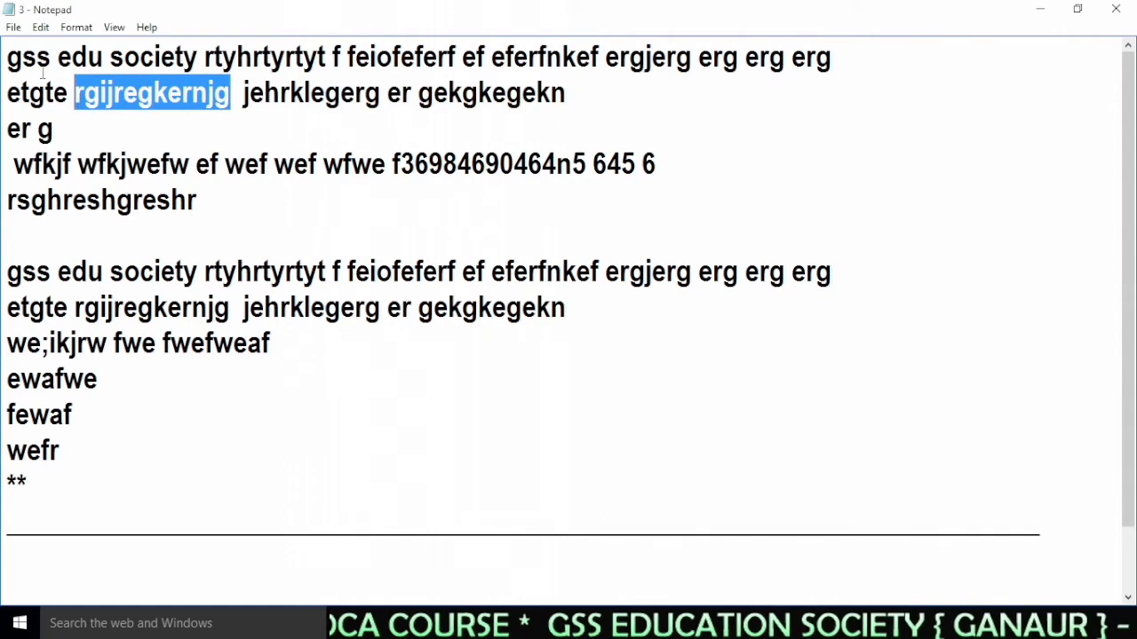
pyautogui.click(40, 28)
pyautogui.click(66, 69)
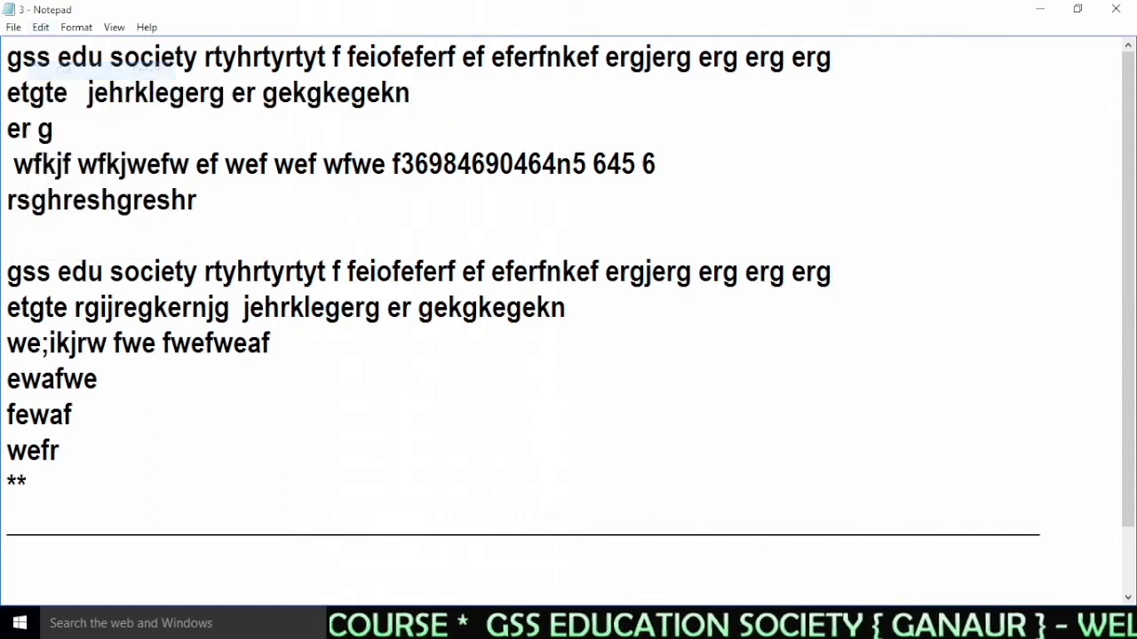
# Paste the cut word twice after "ewafwe", leaving a space before the first copy.
pyautogui.click(118, 380)
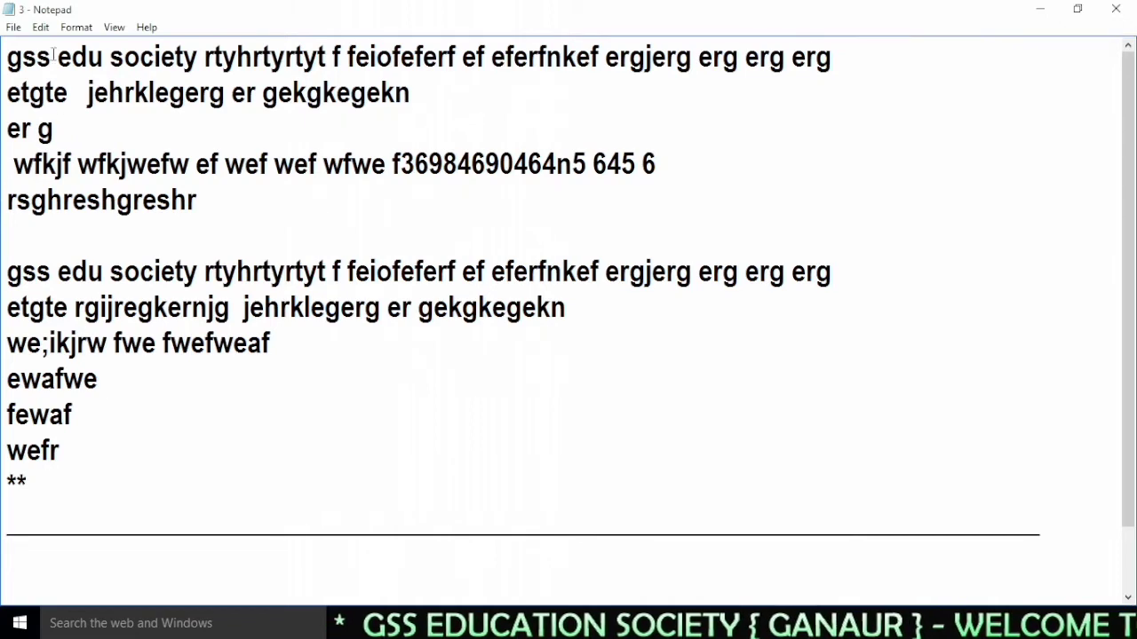
pyautogui.click(41, 27)
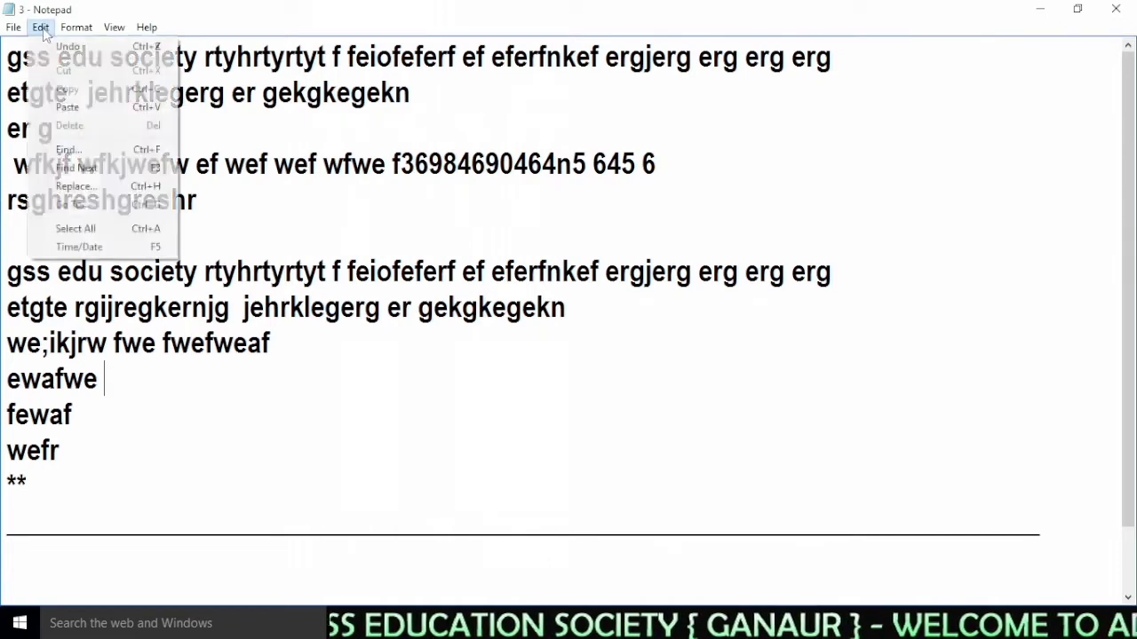
pyautogui.click(54, 104)
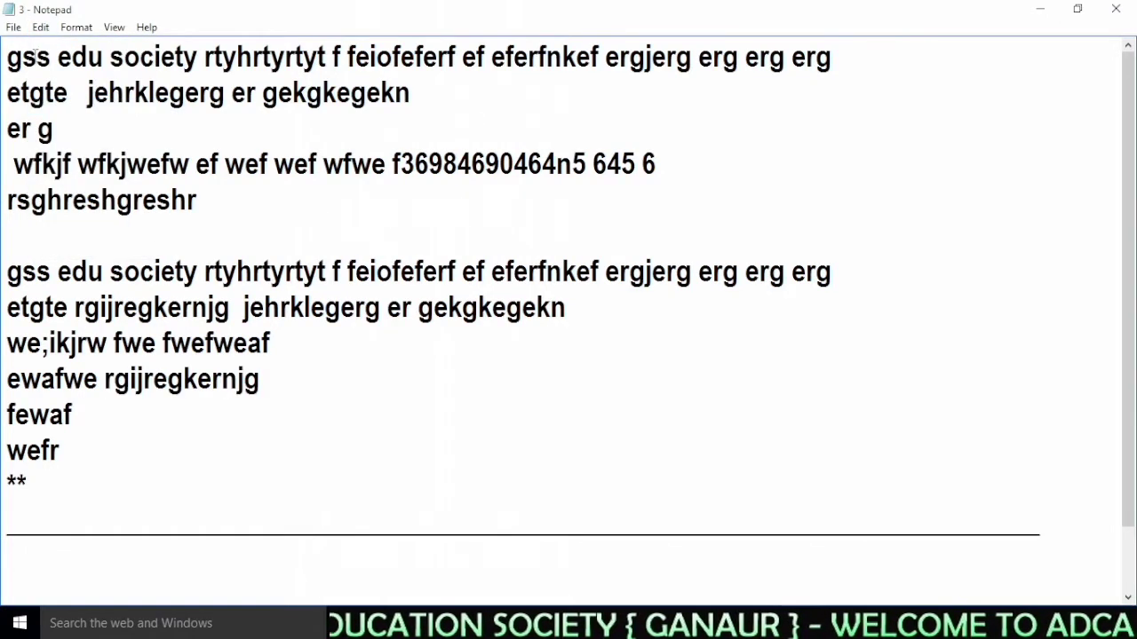
pyautogui.click(41, 26)
pyautogui.click(54, 104)
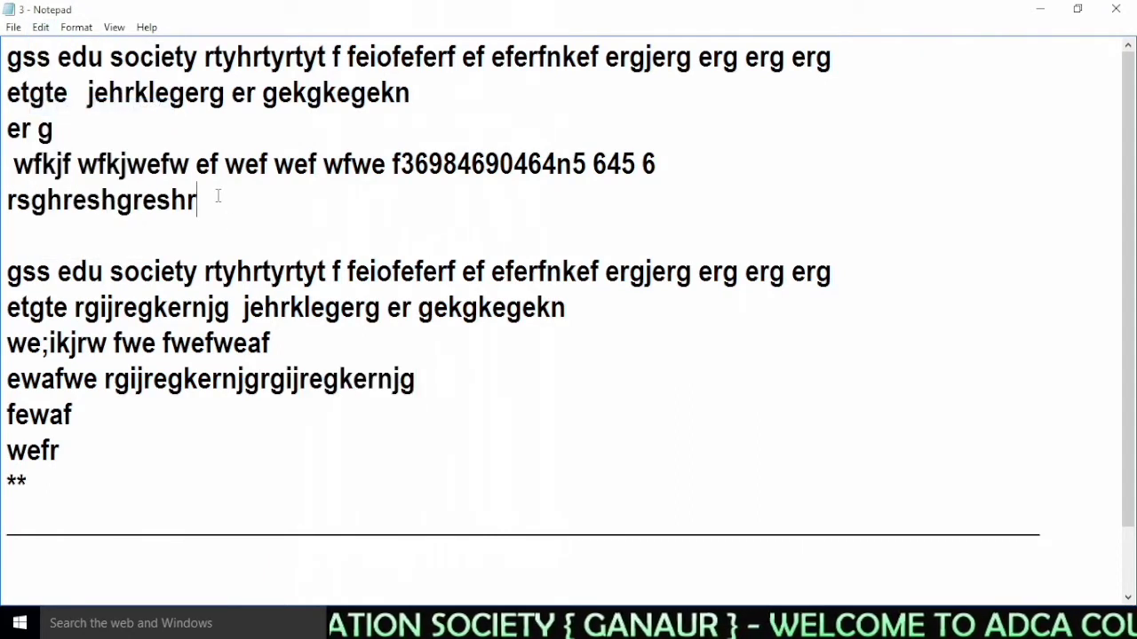
# Copy the whole second line, "etgte jehrklegerg er gekgkegekn".
pyautogui.click(159, 460)
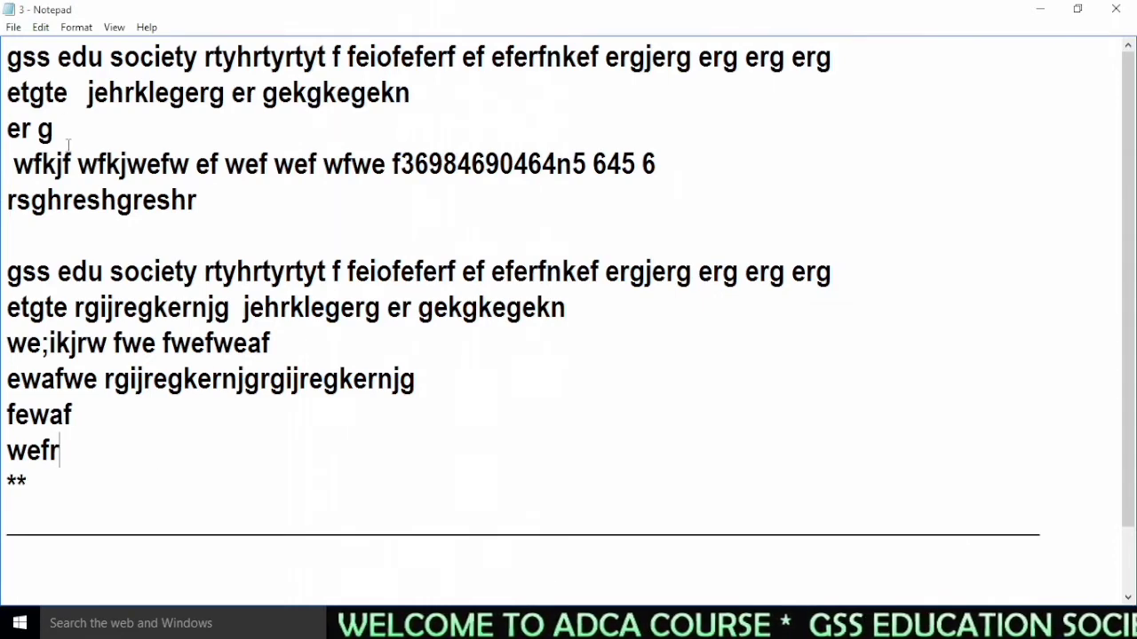
pyautogui.moveTo(67, 135); pyautogui.dragTo(3, 124)
pyautogui.doubleClick(119, 433)
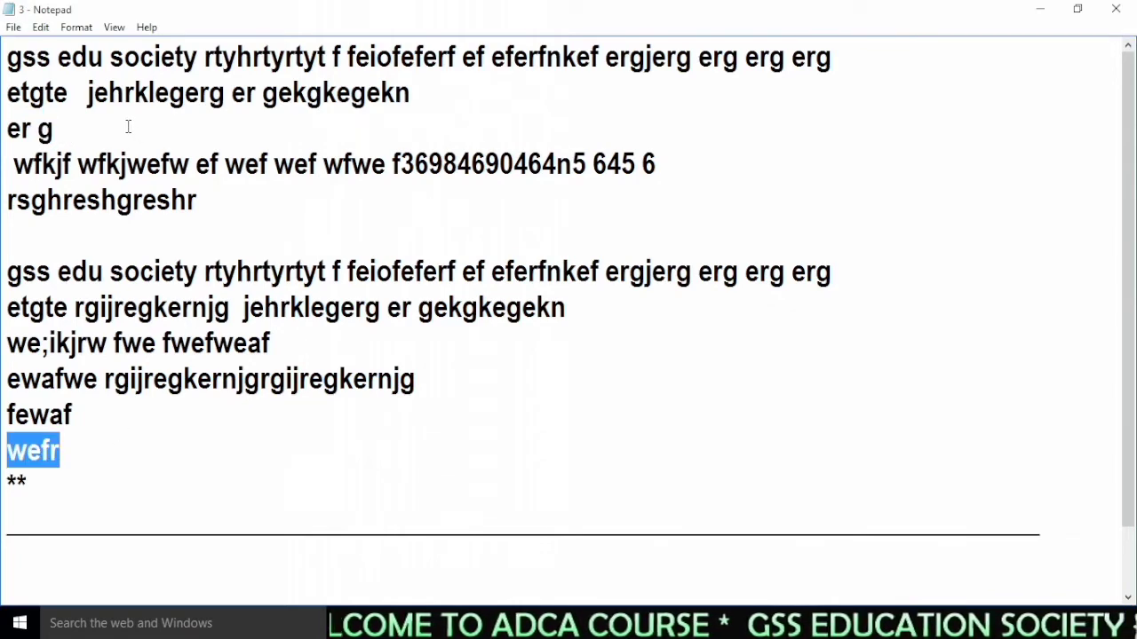
pyautogui.moveTo(414, 109); pyautogui.dragTo(3, 93)
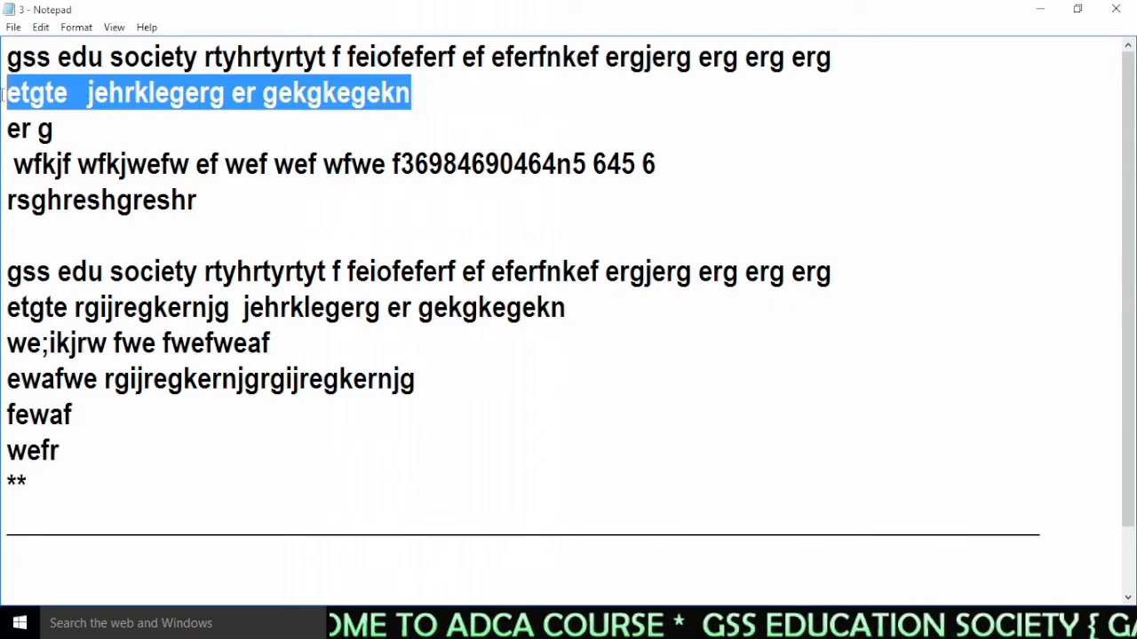
pyautogui.click(41, 27)
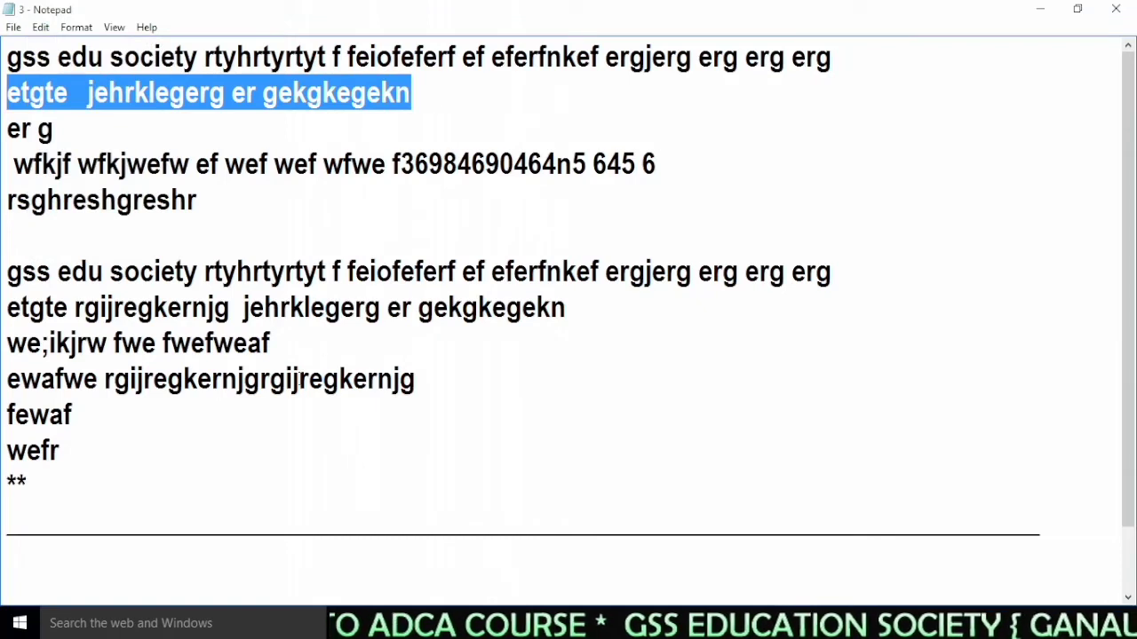
# Paste the copied line on the "**" line, leaving a wide gap after the asterisks.
pyautogui.click(109, 460)
pyautogui.click(61, 475)
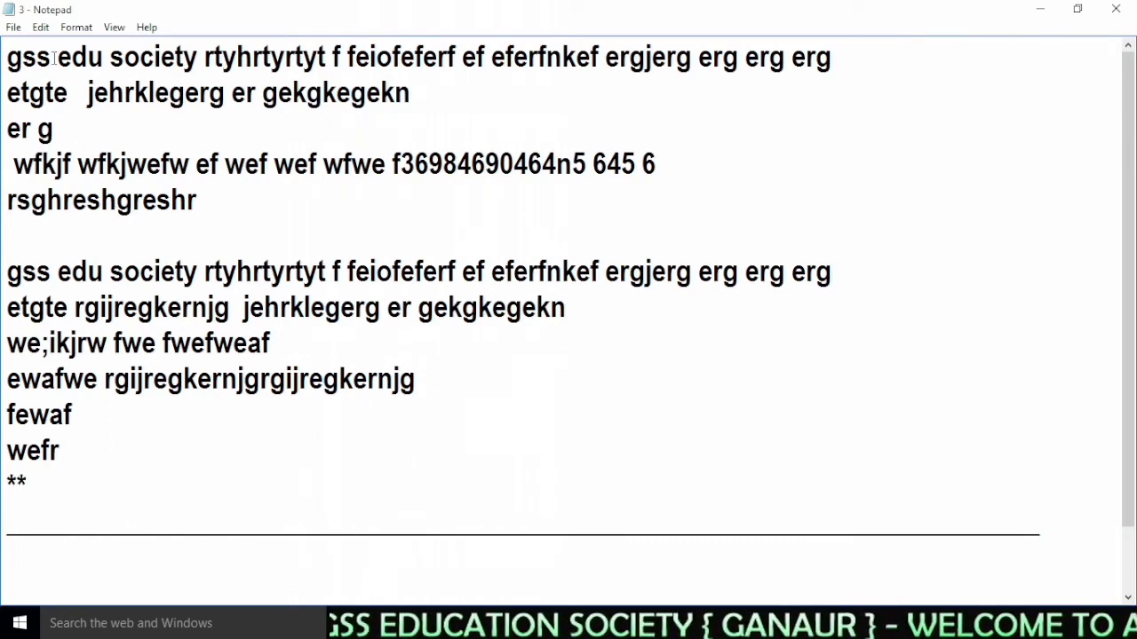
pyautogui.click(41, 26)
pyautogui.click(62, 104)
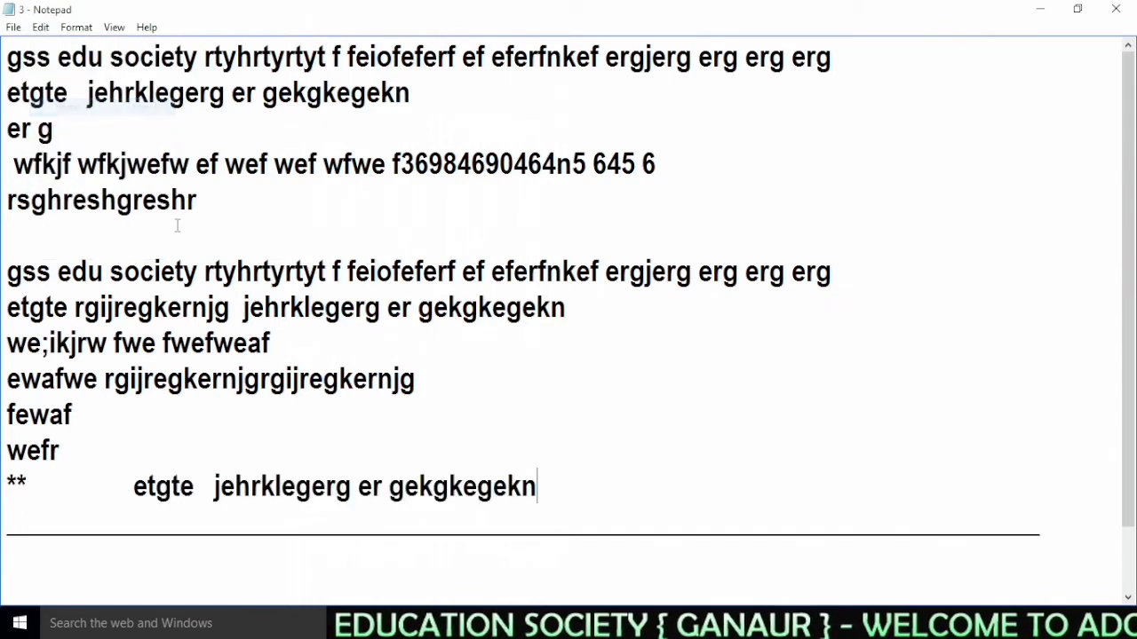
pyautogui.moveTo(563, 490); pyautogui.dragTo(121, 487)
pyautogui.click(579, 492)
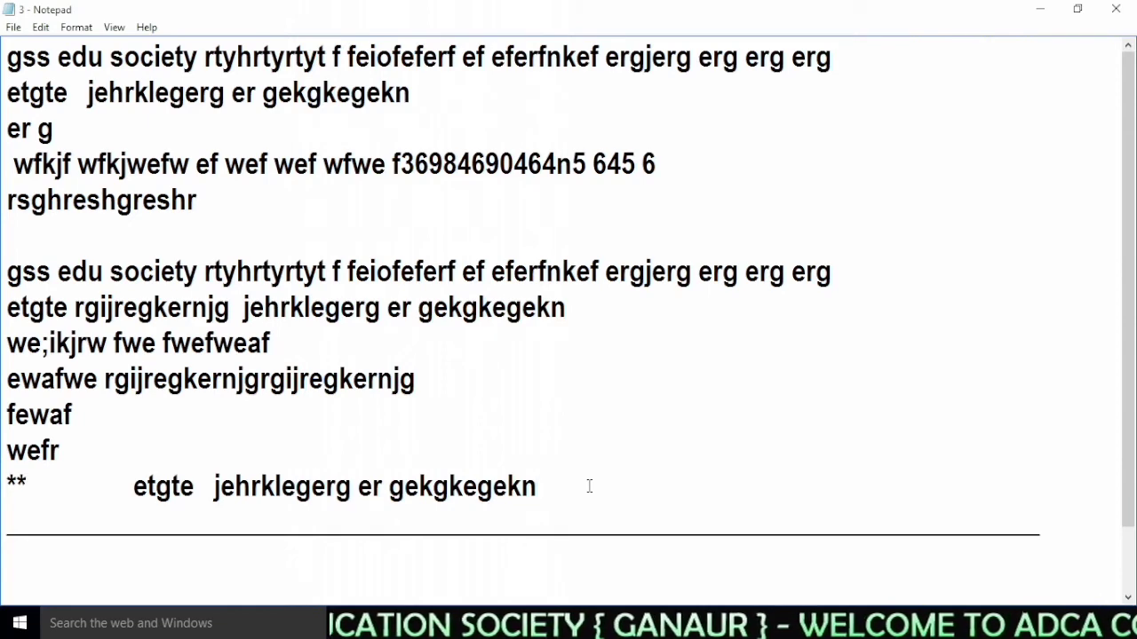
pyautogui.moveTo(392, 164); pyautogui.dragTo(705, 315)
pyautogui.click(617, 468)
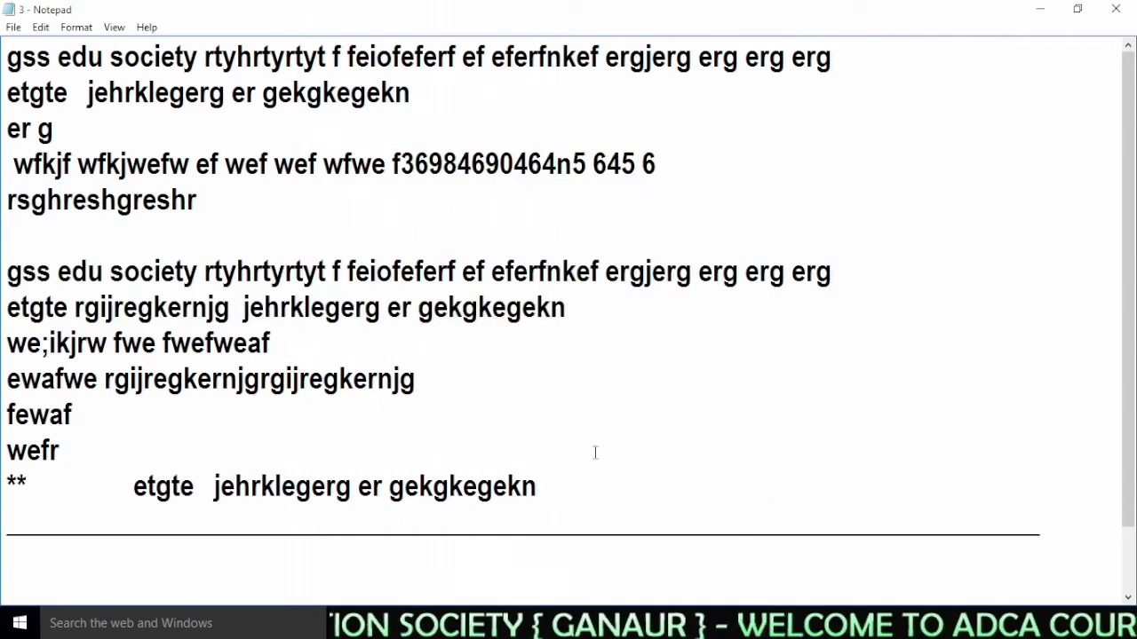
pyautogui.moveTo(405, 263); pyautogui.dragTo(558, 387)
pyautogui.click(606, 485)
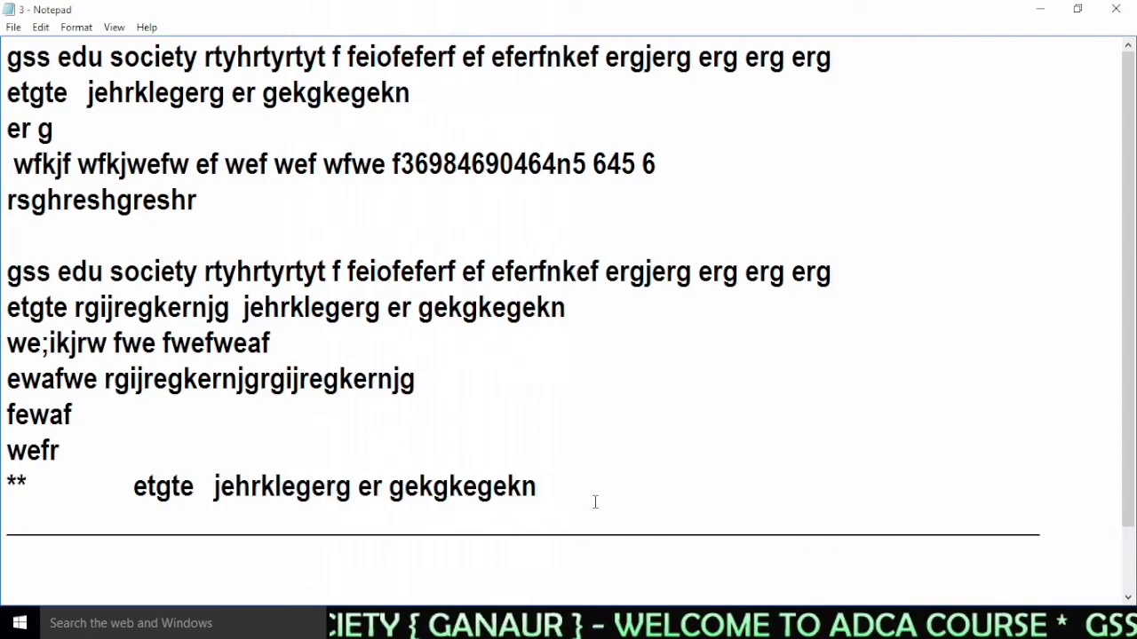
pyautogui.moveTo(571, 487); pyautogui.dragTo(86, 487)
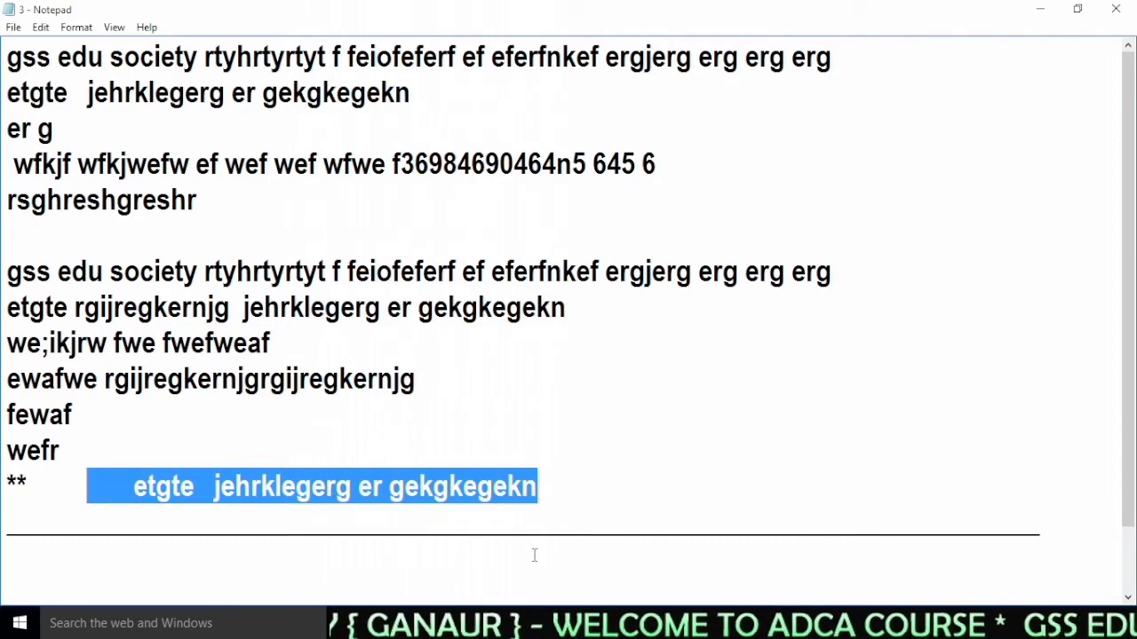
pyautogui.click(568, 500)
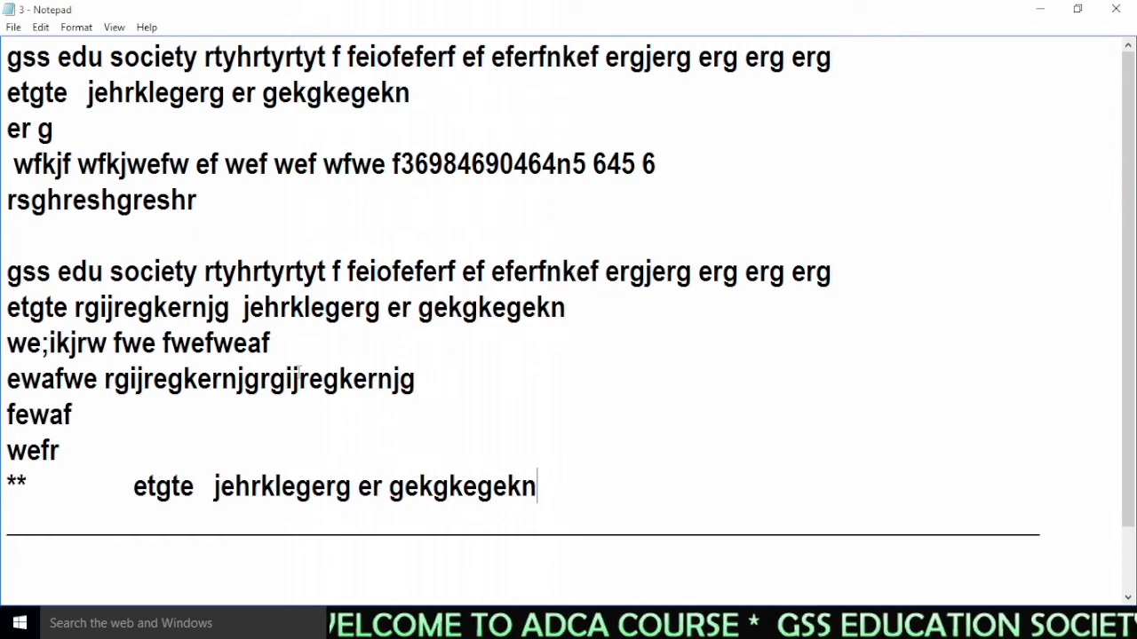
pyautogui.click(41, 27)
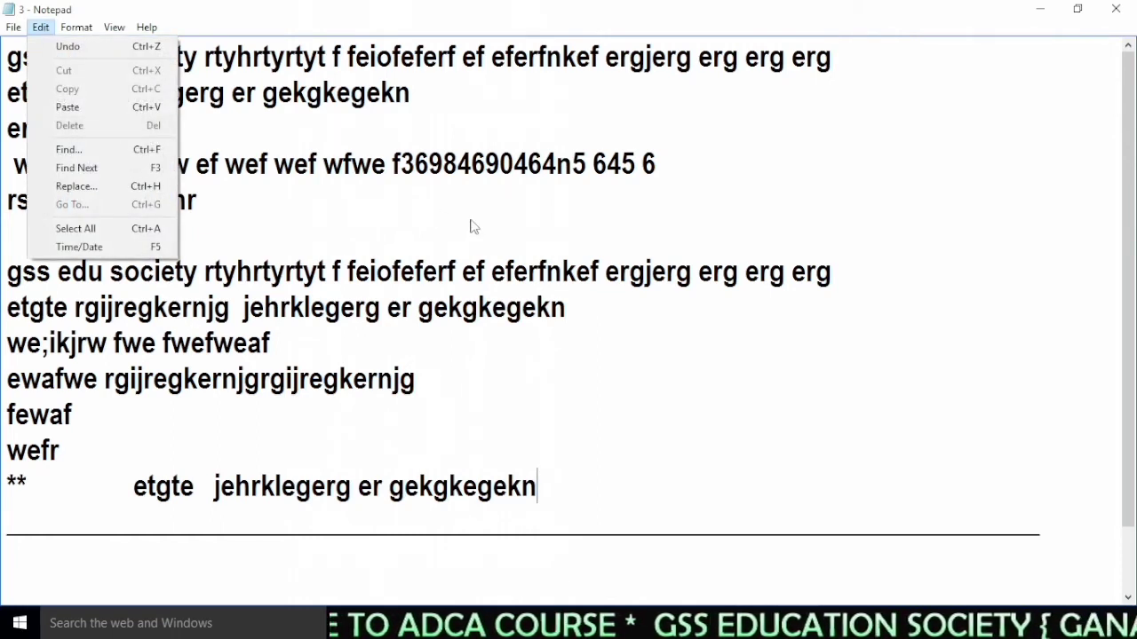
pyautogui.click(731, 173)
pyautogui.moveTo(731, 172); pyautogui.dragTo(27, 36)
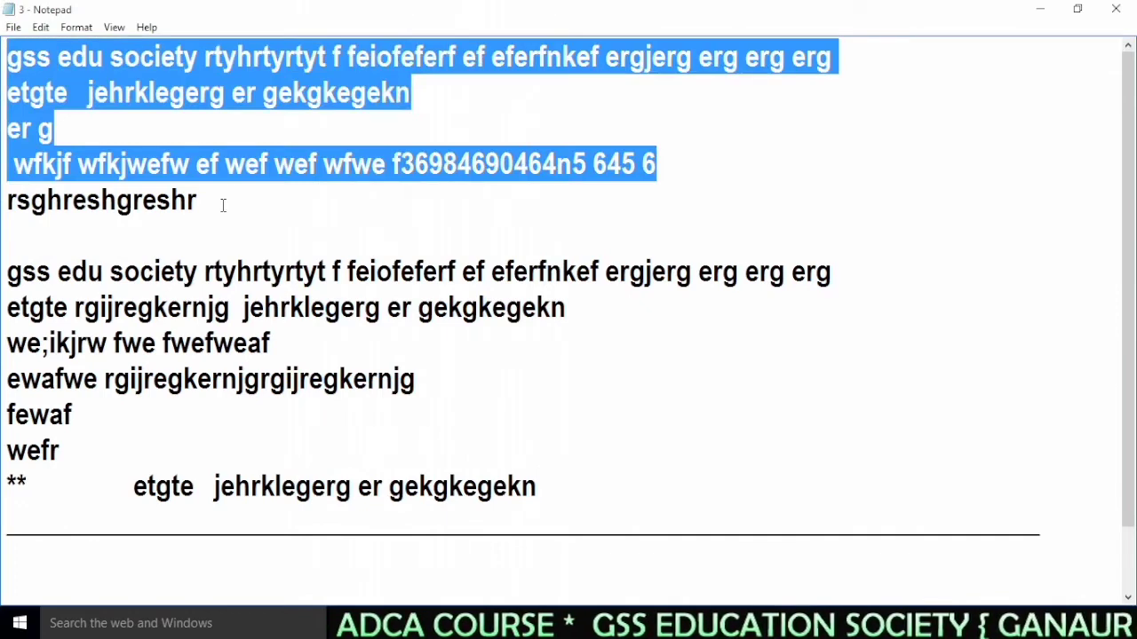
pyautogui.click(41, 27)
pyautogui.click(77, 132)
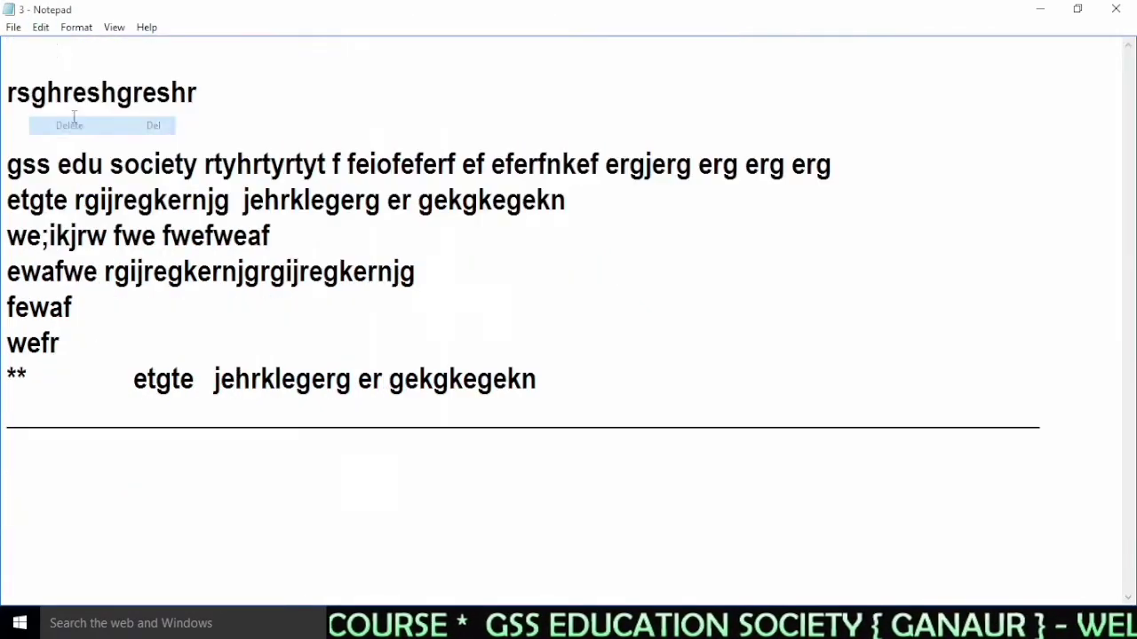
# Select all the remaining text and delete it to empty the document.
pyautogui.click(41, 27)
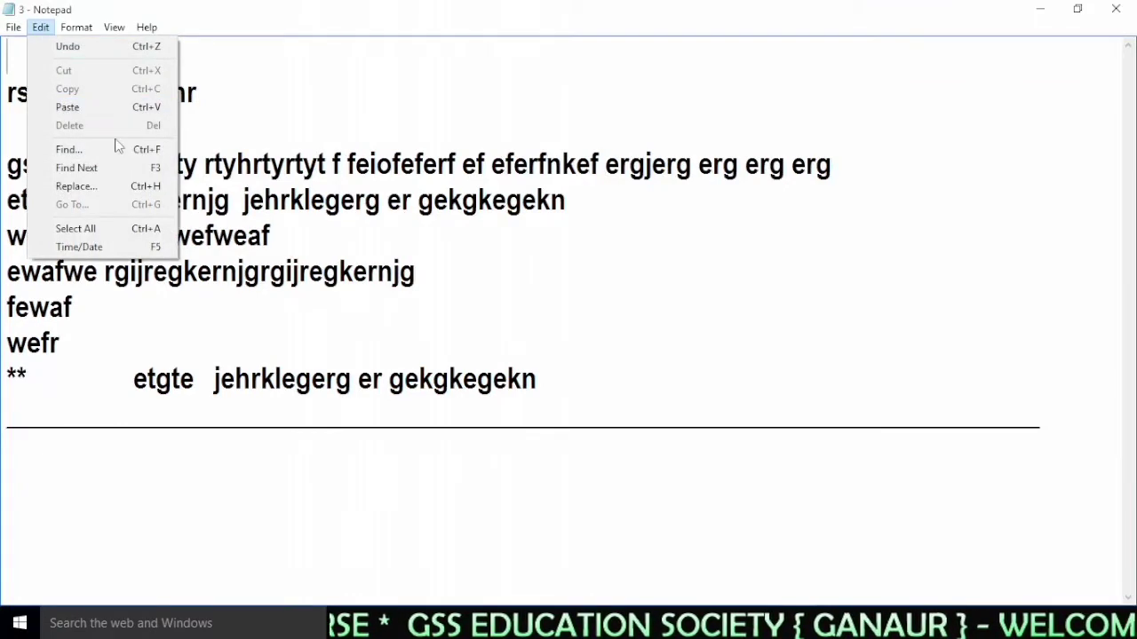
pyautogui.click(397, 355)
pyautogui.hotkey('ctrl', 'a')
pyautogui.press('Delete')
# Enter the lines "DQ dqwkiwqijuqw fwkijefge gek nj;geg reg erg jeikgjnewrg er" and "ERG EROREMEWLK'WE GRE GKLSREGMRESG RES GER".
pyautogui.write('DQ dqwki')
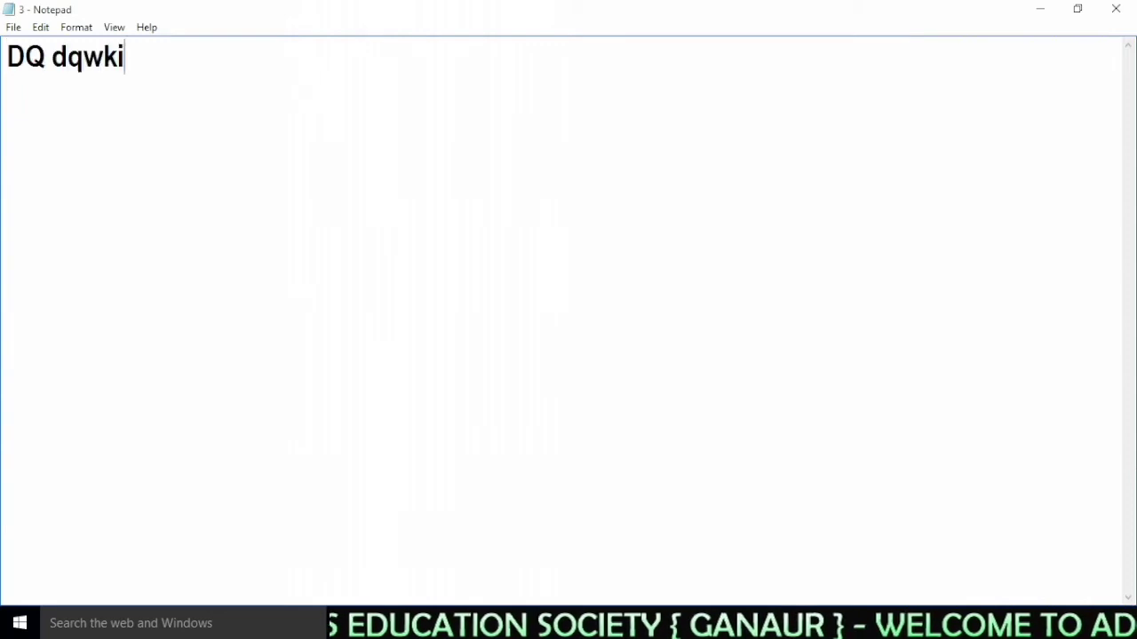
pyautogui.write('wqijuqw fwkijefge gek nj;geg reg erg jeikgjnewrg er')
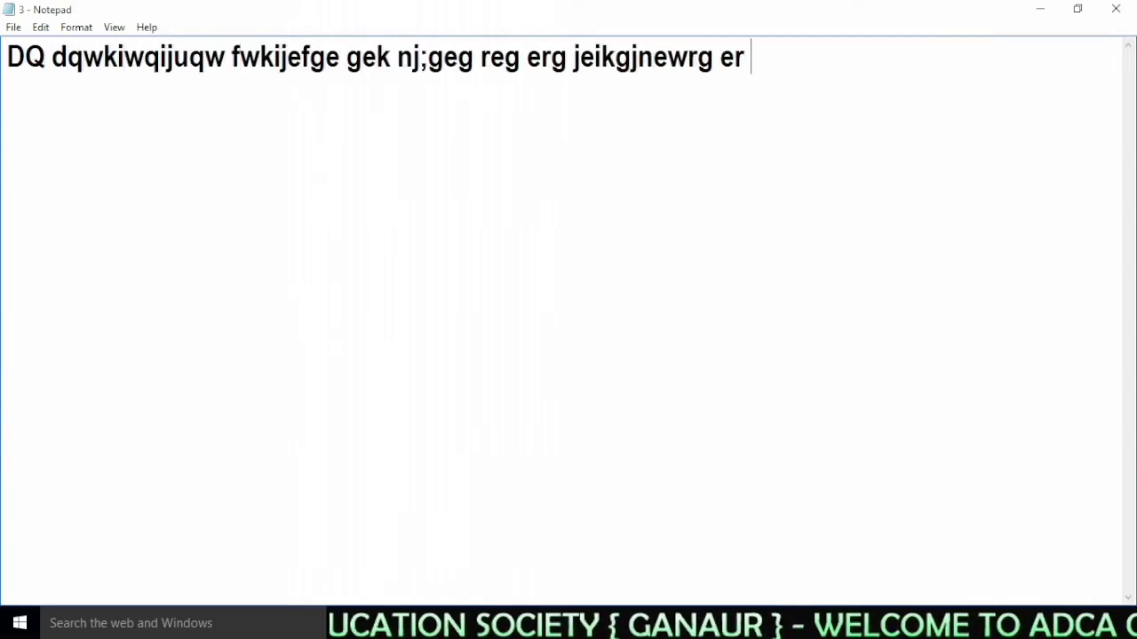
pyautogui.press('Return')
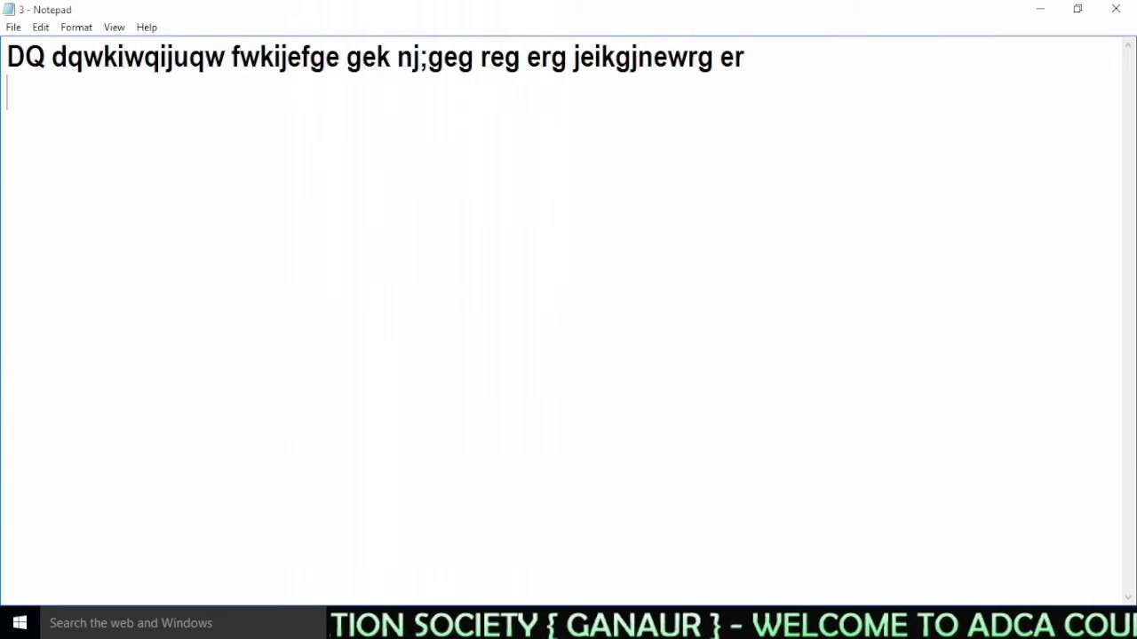
pyautogui.write("ERG EROREMEWLK'WE GRE GKLSREGMRESG RES GER")
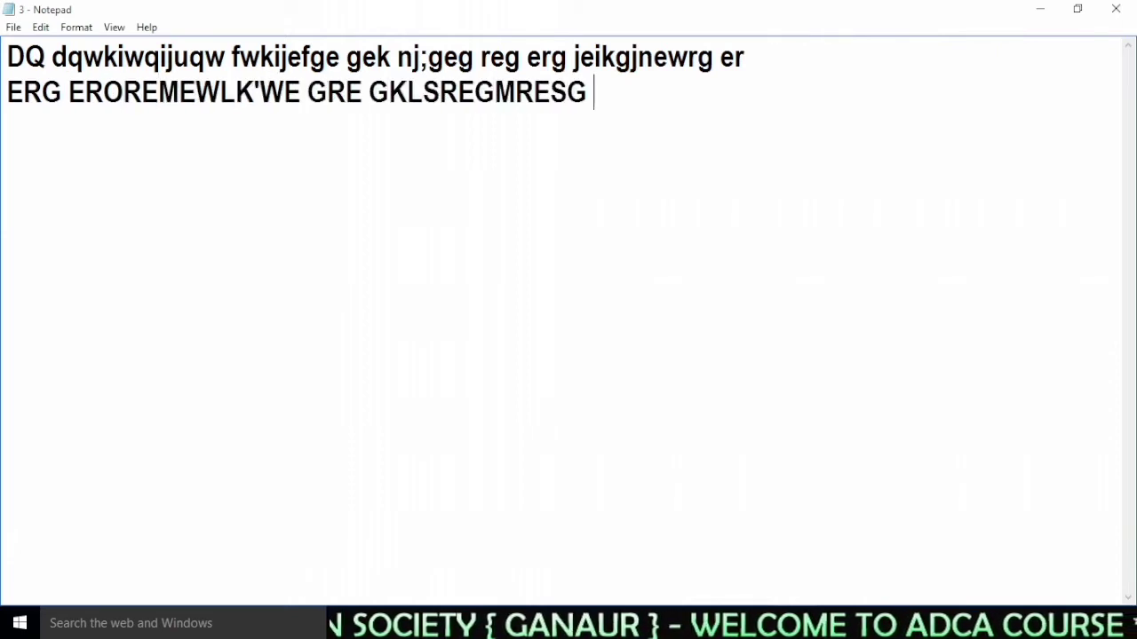
# Add a third line "EREGEKJGNREGER G", a wide gap and "W 34OPITK3ETG ERG ERGER", and a fourth line "GREGREGREG".
pyautogui.press('Return')
pyautogui.write('EREGEKJGNREGER G')
pyautogui.press('Tab')
pyautogui.write('W 34OPIT')
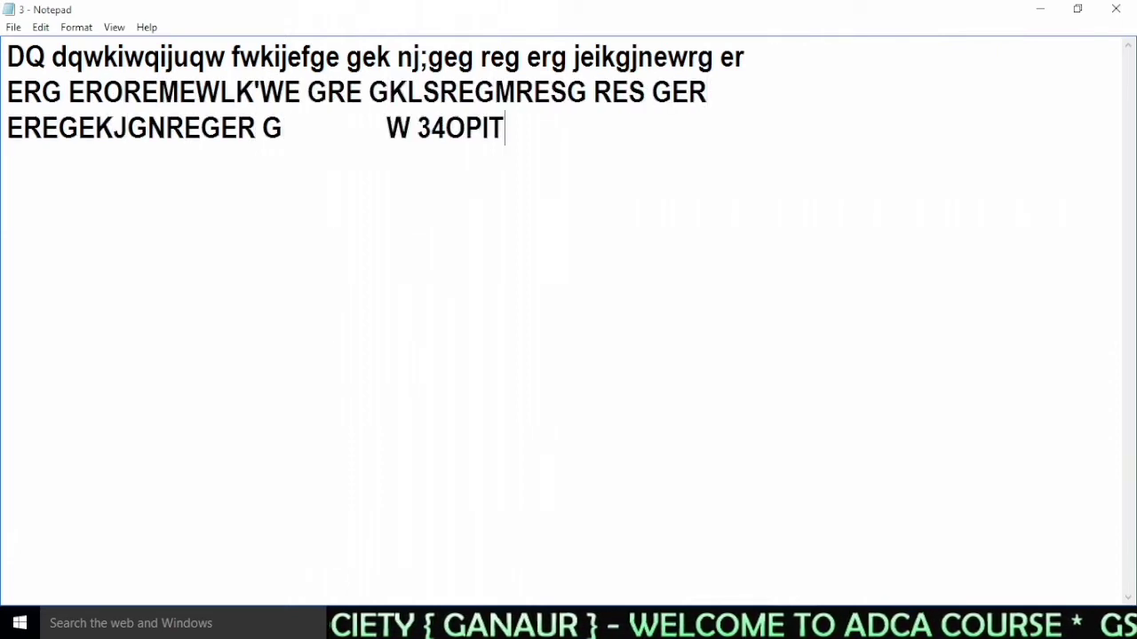
pyautogui.write('K3ETG ERG ERGER')
pyautogui.press('Return')
pyautogui.write('GREGREGREG')
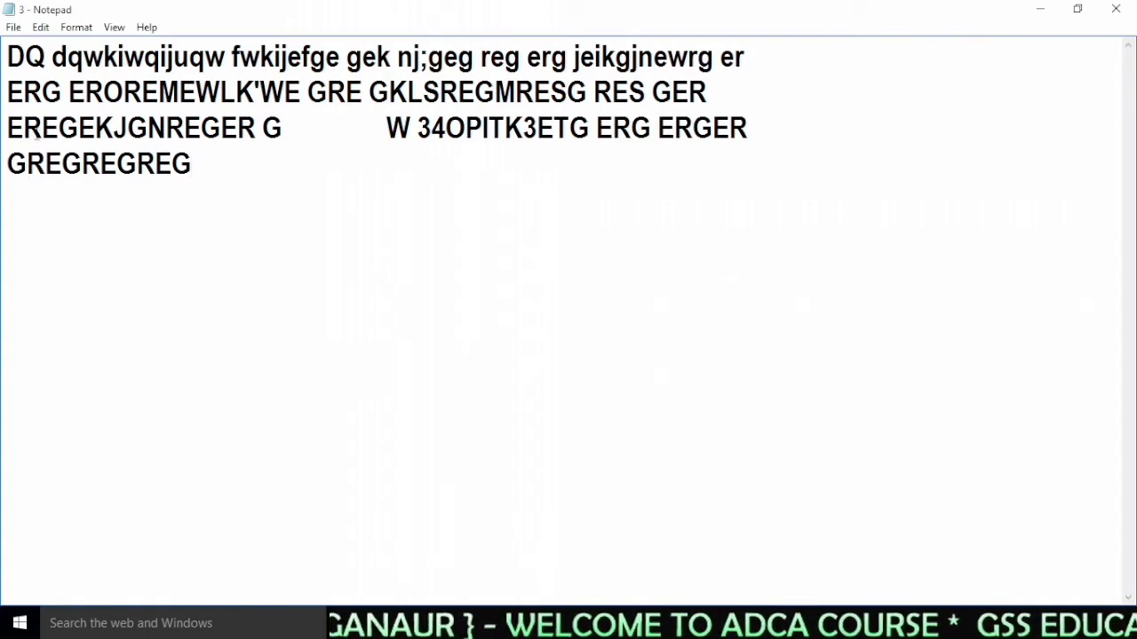
# Open Find, enter "E" as the search text, and put the cursor at the very start of the document.
pyautogui.click(12, 55)
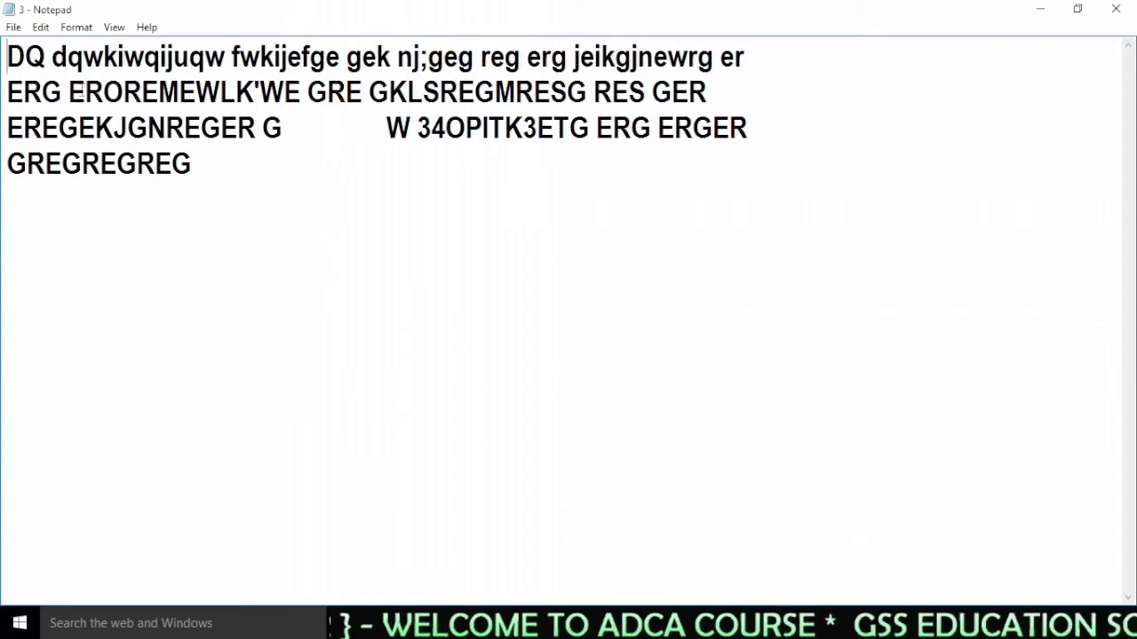
pyautogui.click(41, 28)
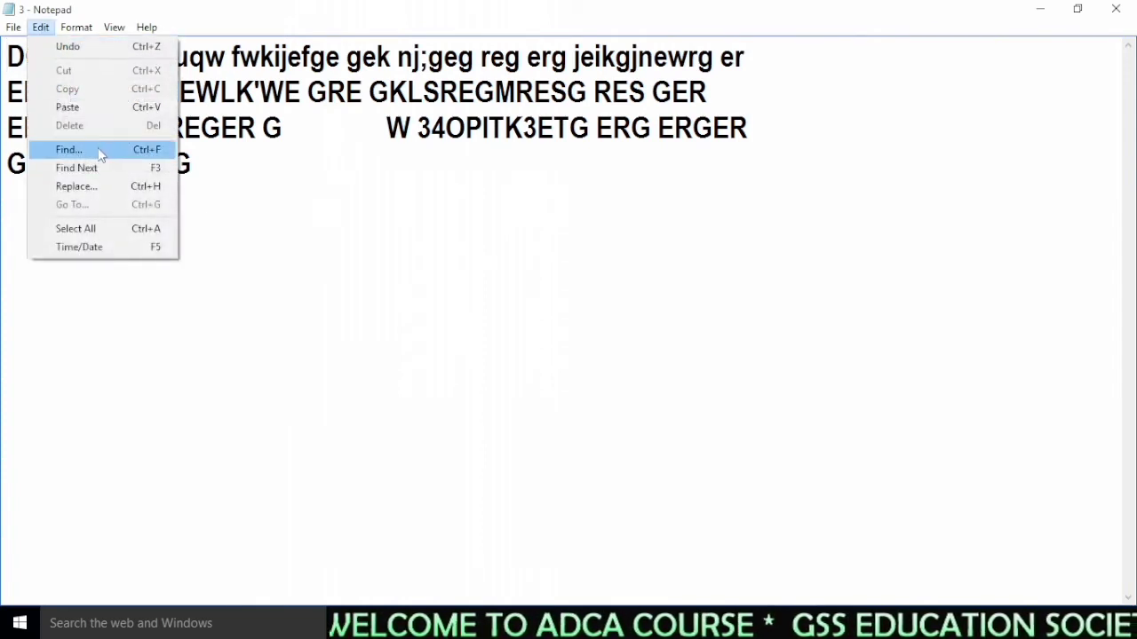
pyautogui.click(147, 157)
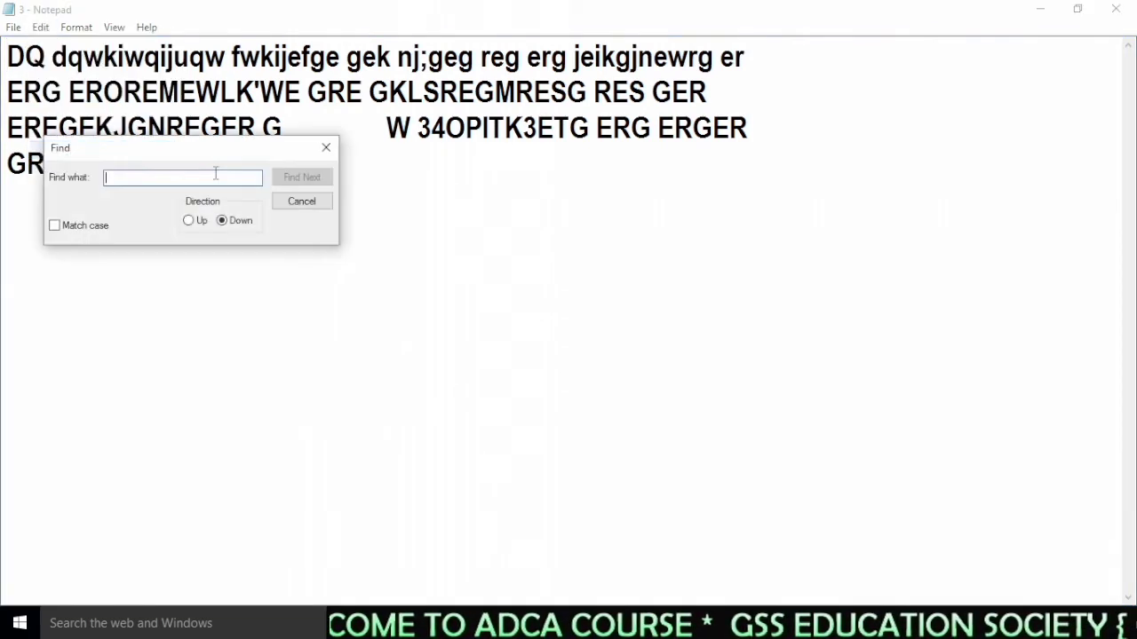
pyautogui.moveTo(186, 153); pyautogui.dragTo(504, 197)
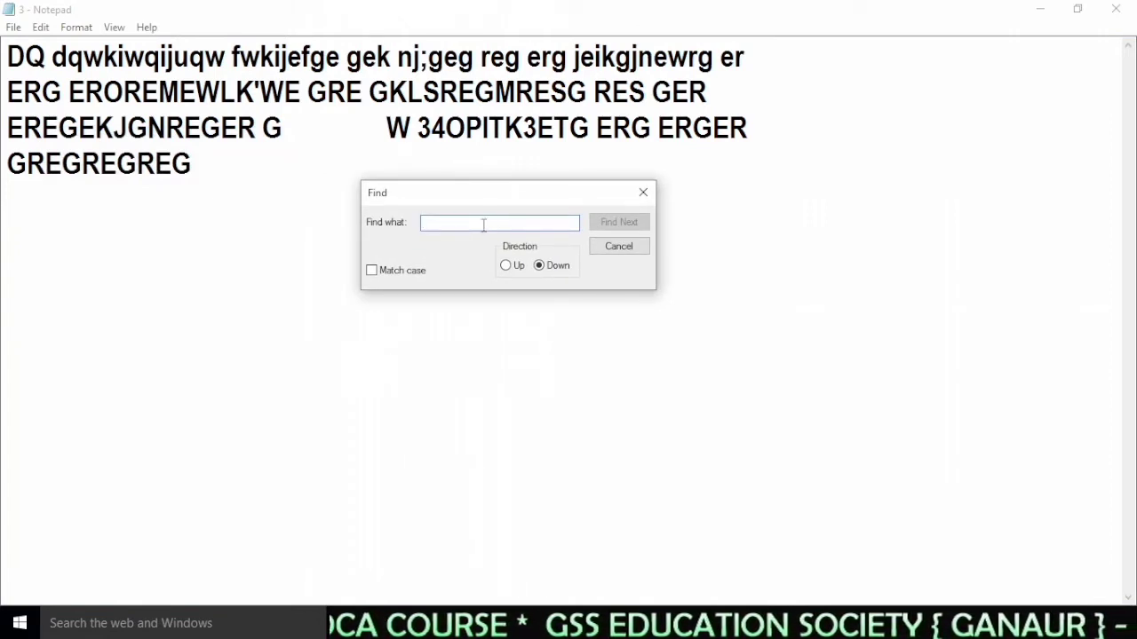
pyautogui.write('E')
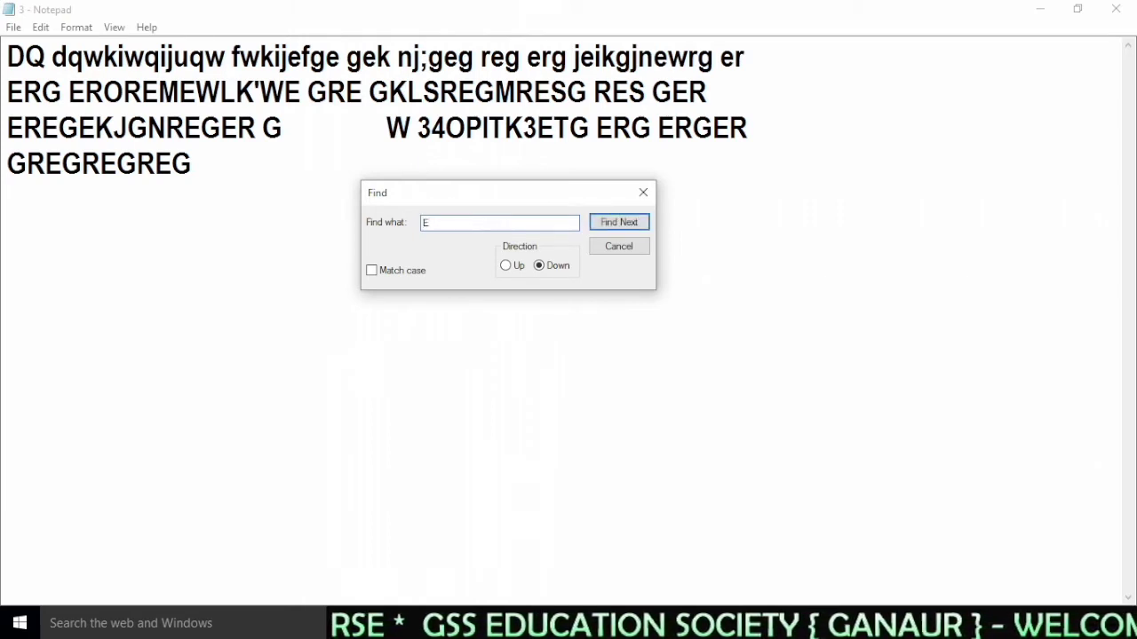
pyautogui.click(6, 55)
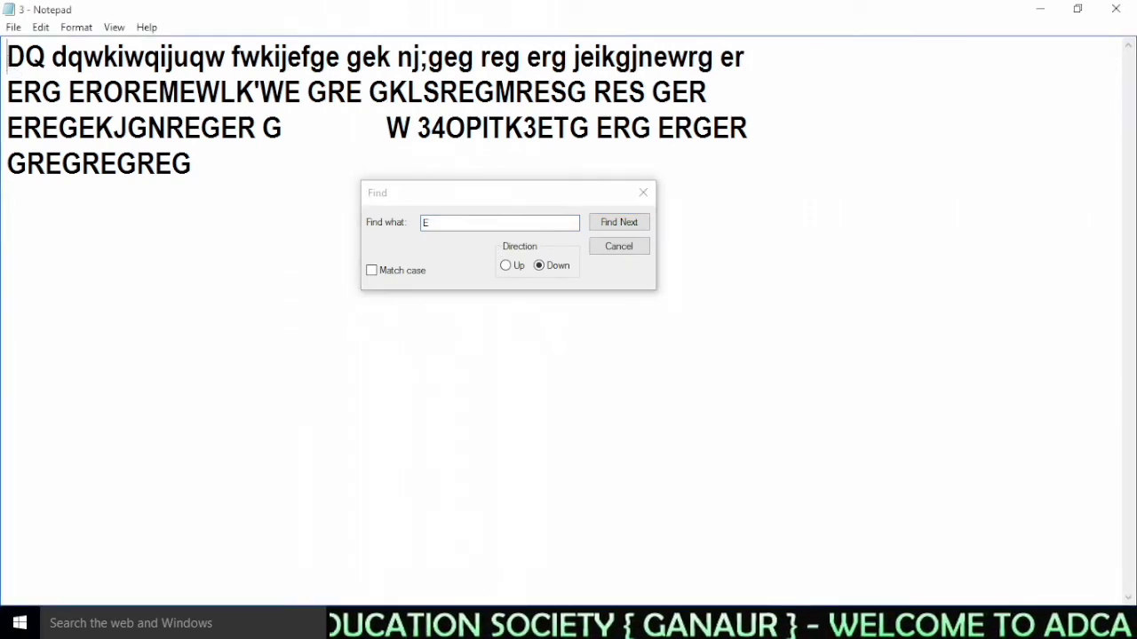
pyautogui.moveTo(446, 198); pyautogui.dragTo(409, 207)
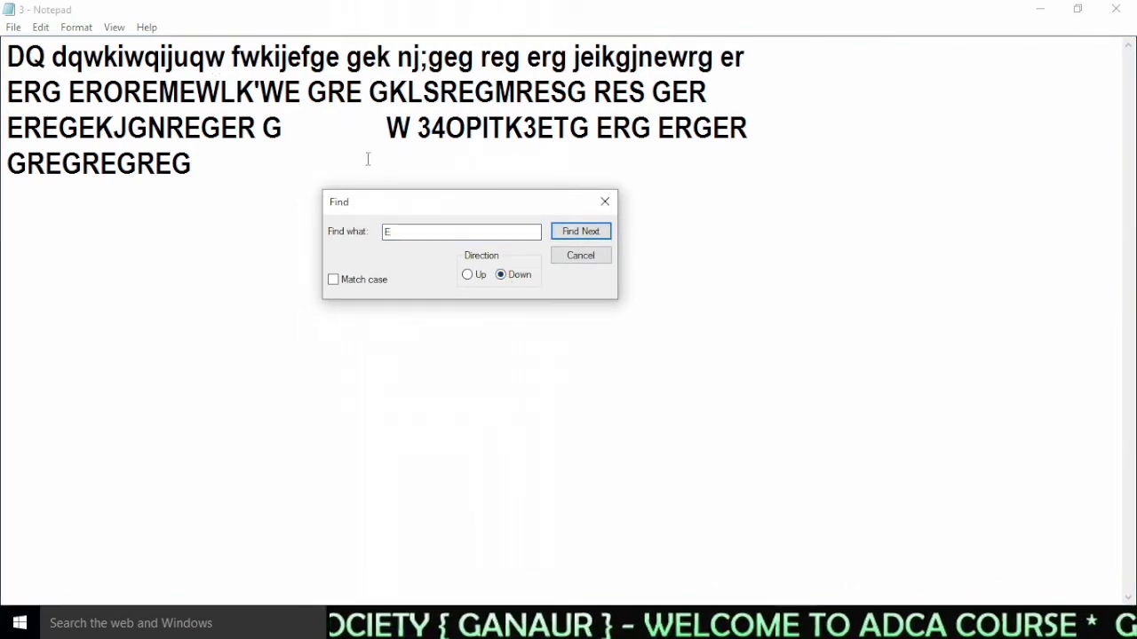
# Step downward through the matches for "E", regardless of case, from the first line to the third "E" of the second line.
pyautogui.click(588, 233)
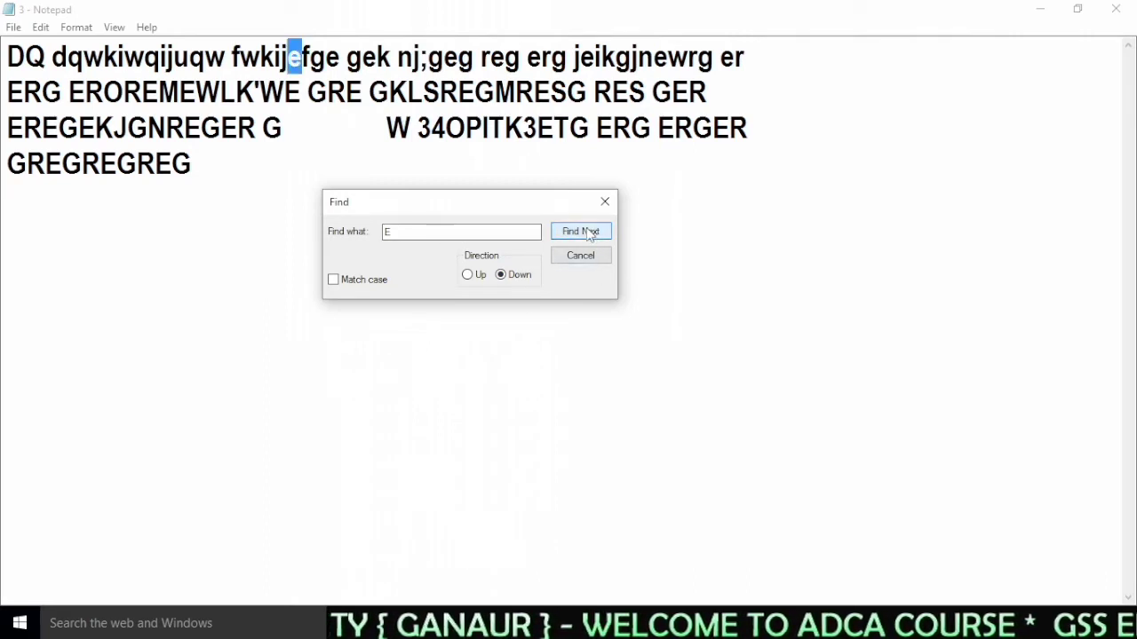
pyautogui.click(586, 233)
pyautogui.click(582, 234)
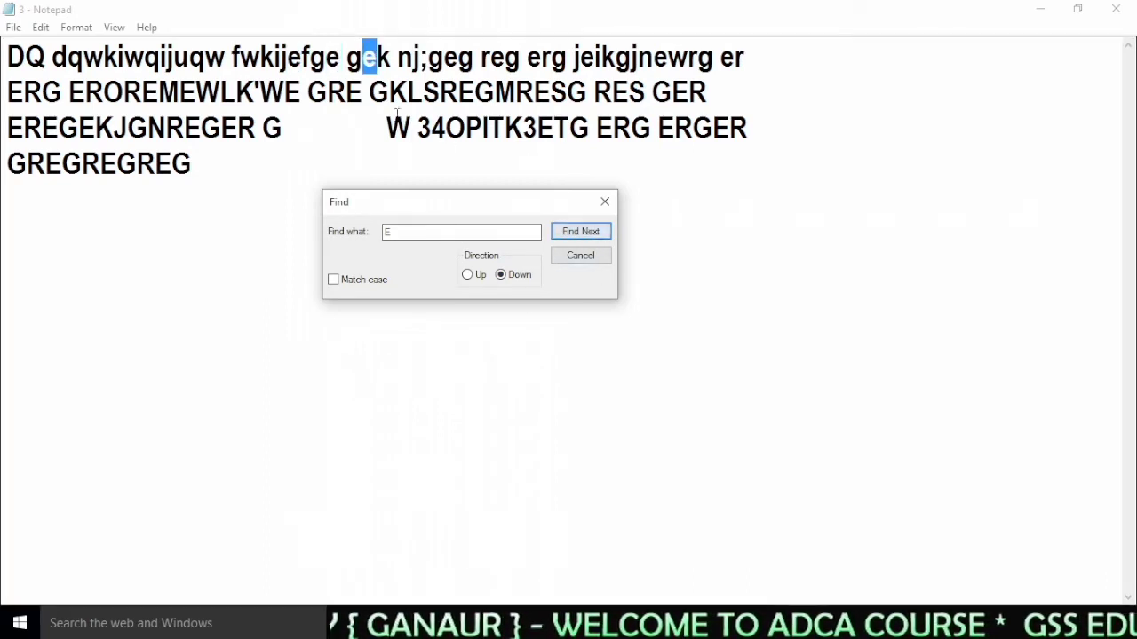
pyautogui.click(578, 236)
pyautogui.click(579, 235)
pyautogui.click(580, 235)
pyautogui.click(580, 235)
pyautogui.click(580, 234)
pyautogui.click(582, 233)
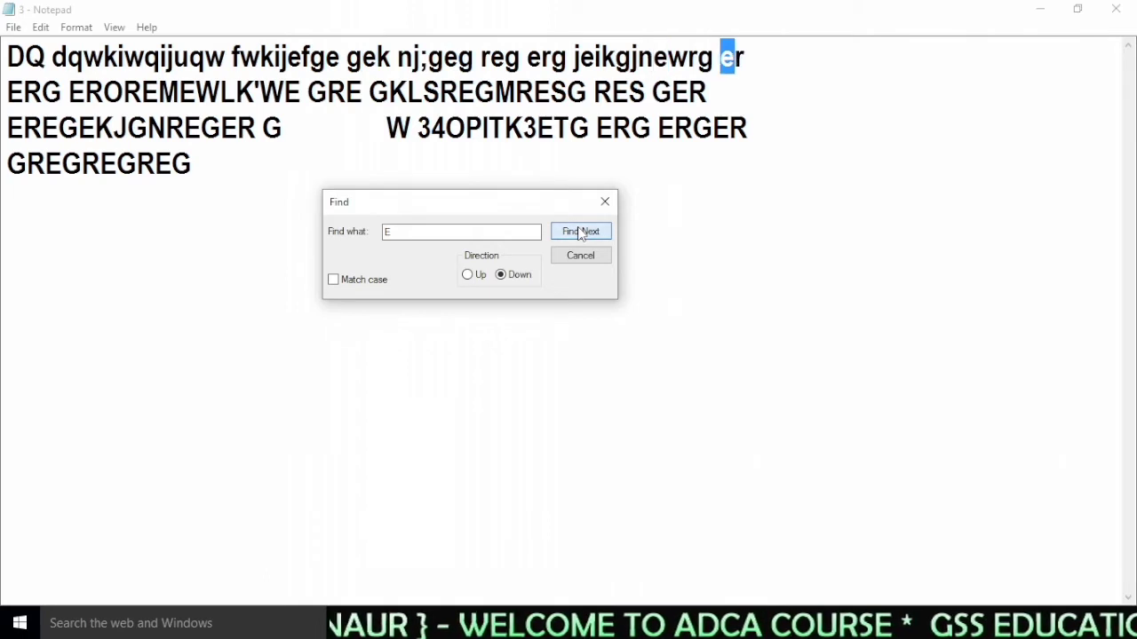
pyautogui.click(582, 232)
pyautogui.click(583, 233)
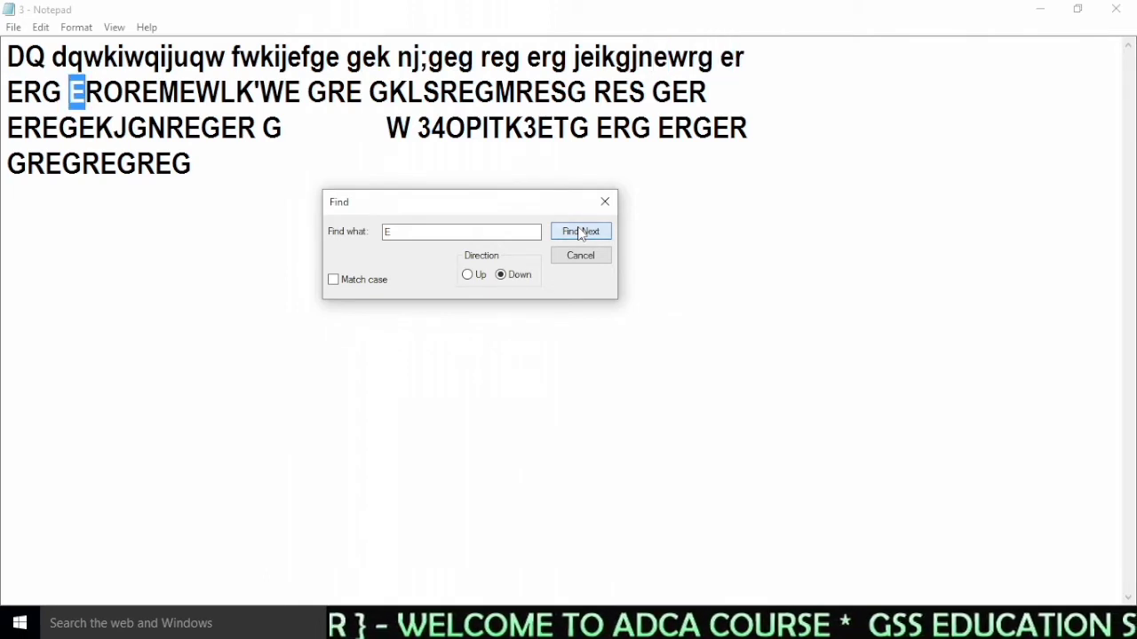
pyautogui.click(583, 232)
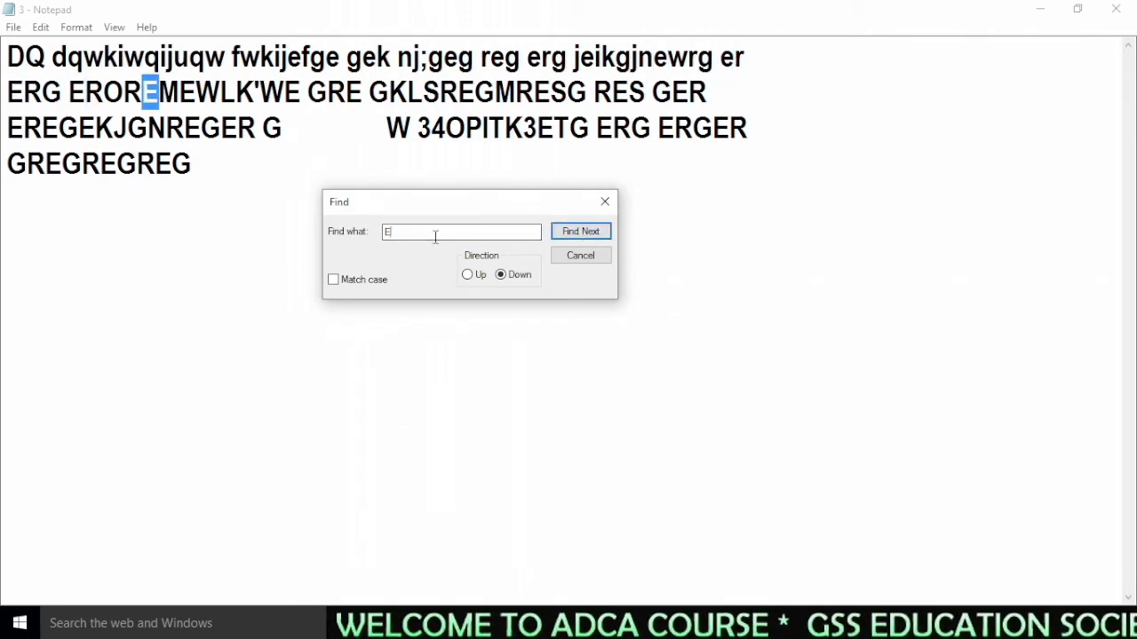
# Turn on Match case and find the first capital "E" from the start of the document.
pyautogui.click(23, 57)
pyautogui.click(334, 280)
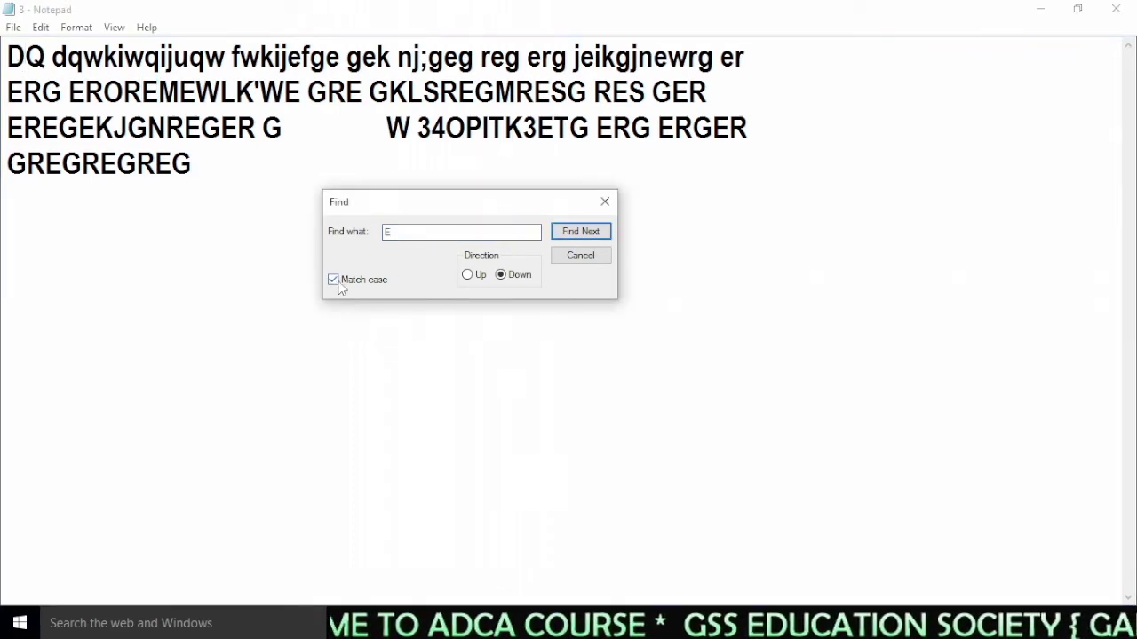
pyautogui.click(398, 231)
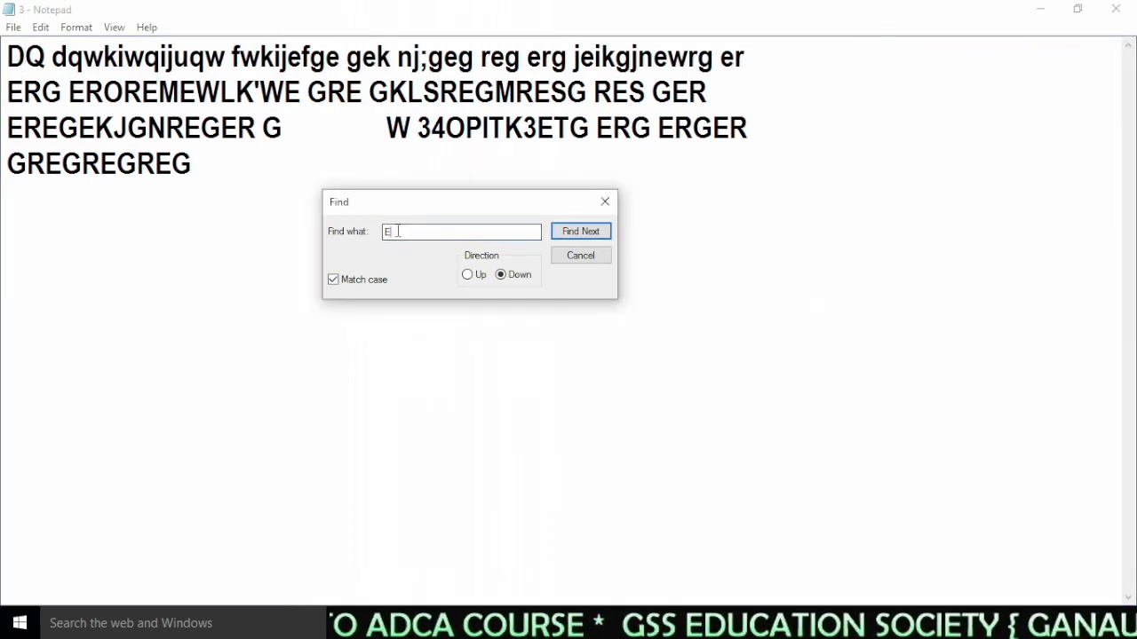
pyautogui.click(4, 56)
pyautogui.click(426, 231)
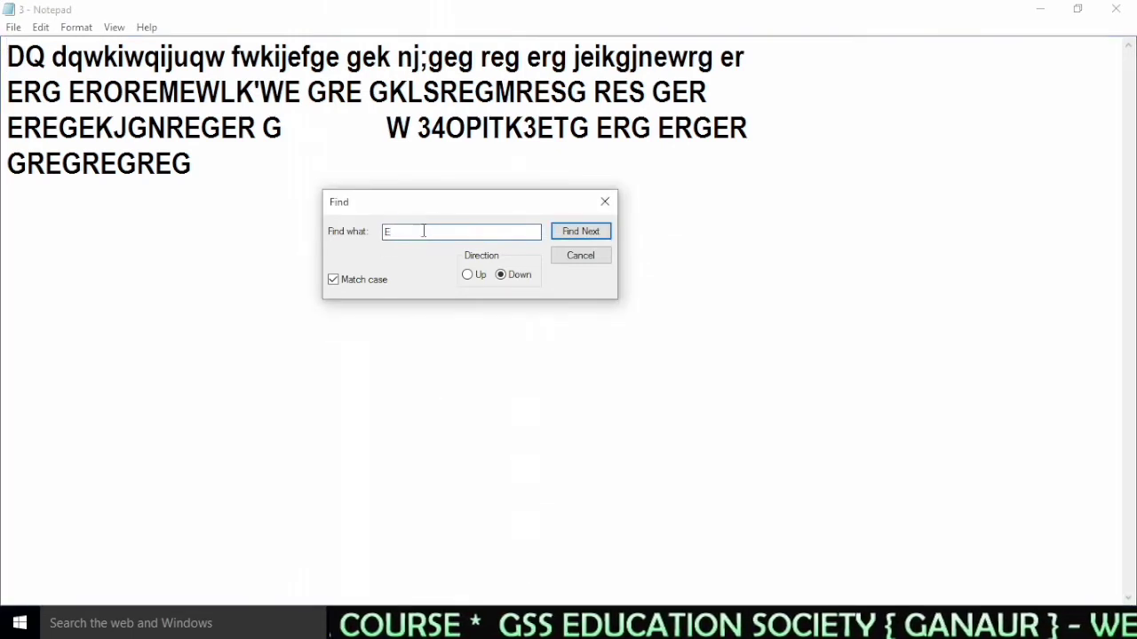
pyautogui.moveTo(388, 203); pyautogui.dragTo(356, 248)
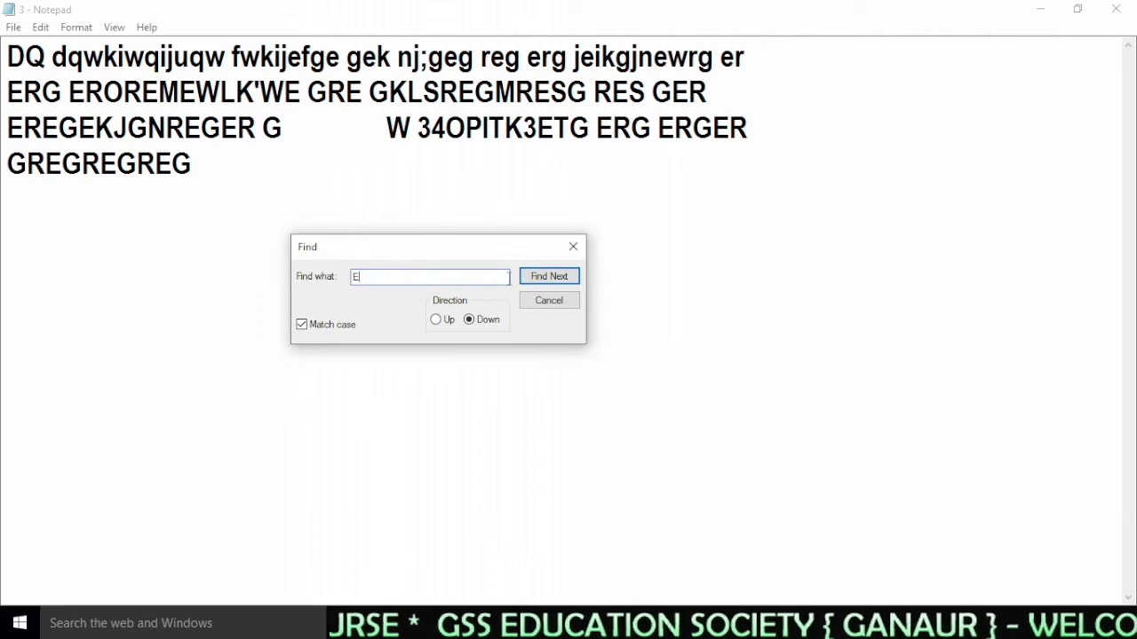
pyautogui.press('Return')
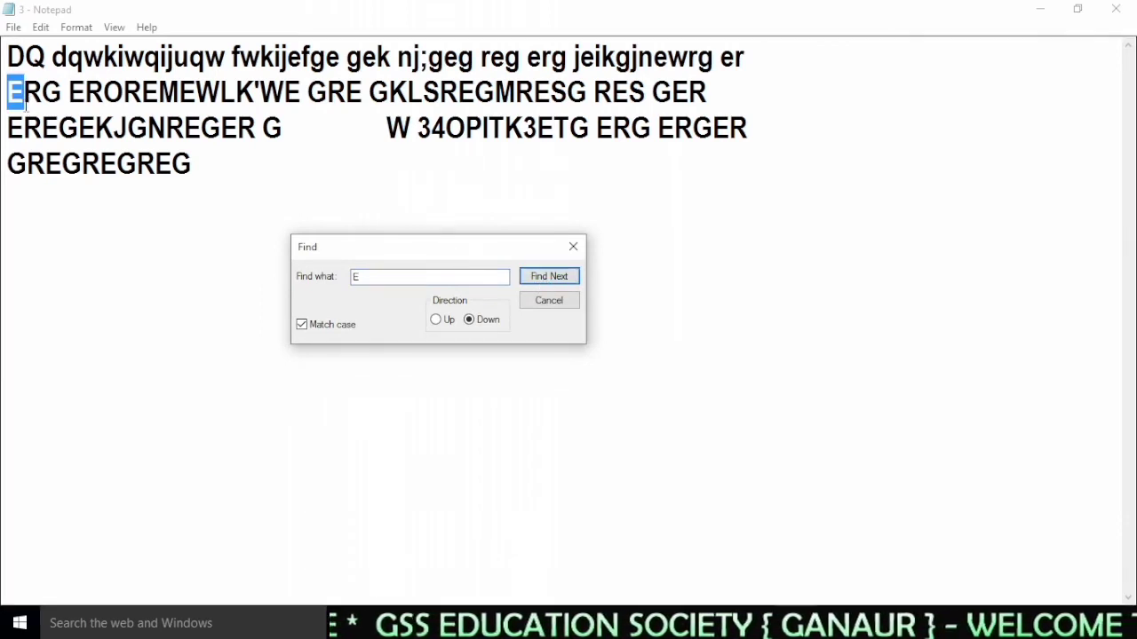
# Restart the case-sensitive search at the beginning of the second line and advance to its second capital "E".
pyautogui.moveTo(377, 59); pyautogui.dragTo(363, 57)
pyautogui.click(7, 90)
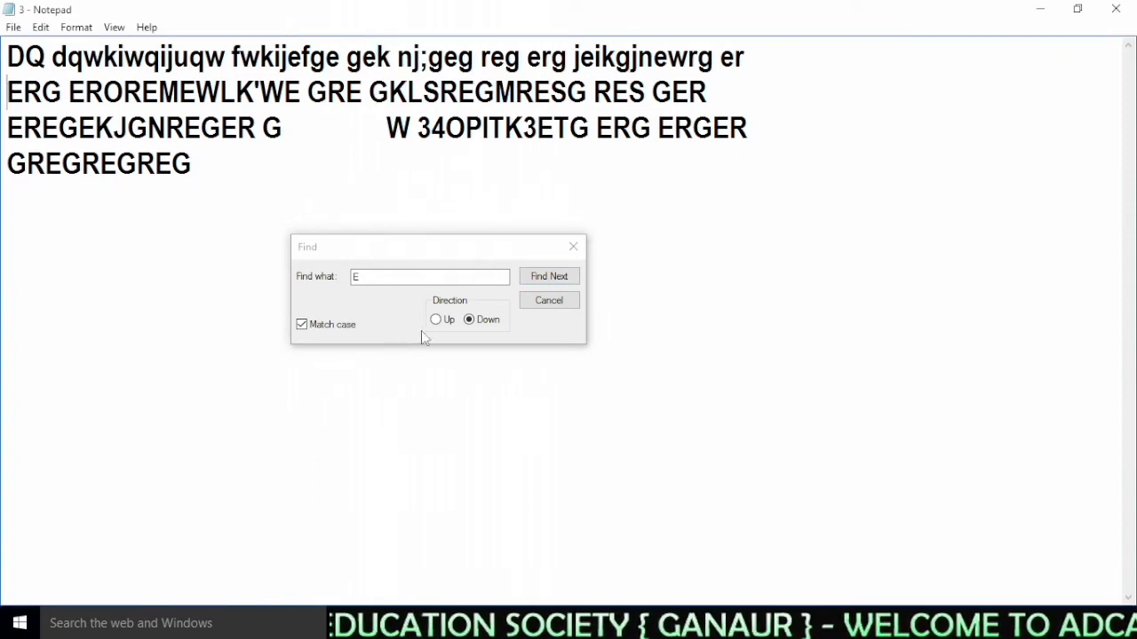
pyautogui.click(396, 280)
pyautogui.click(528, 278)
pyautogui.click(528, 278)
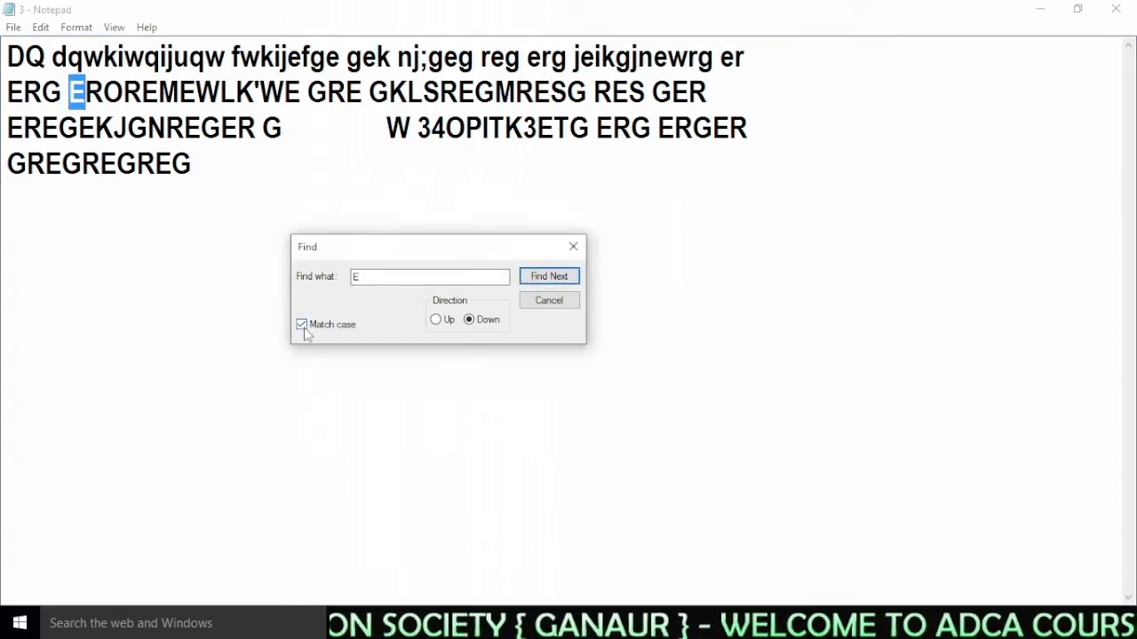
pyautogui.click(382, 278)
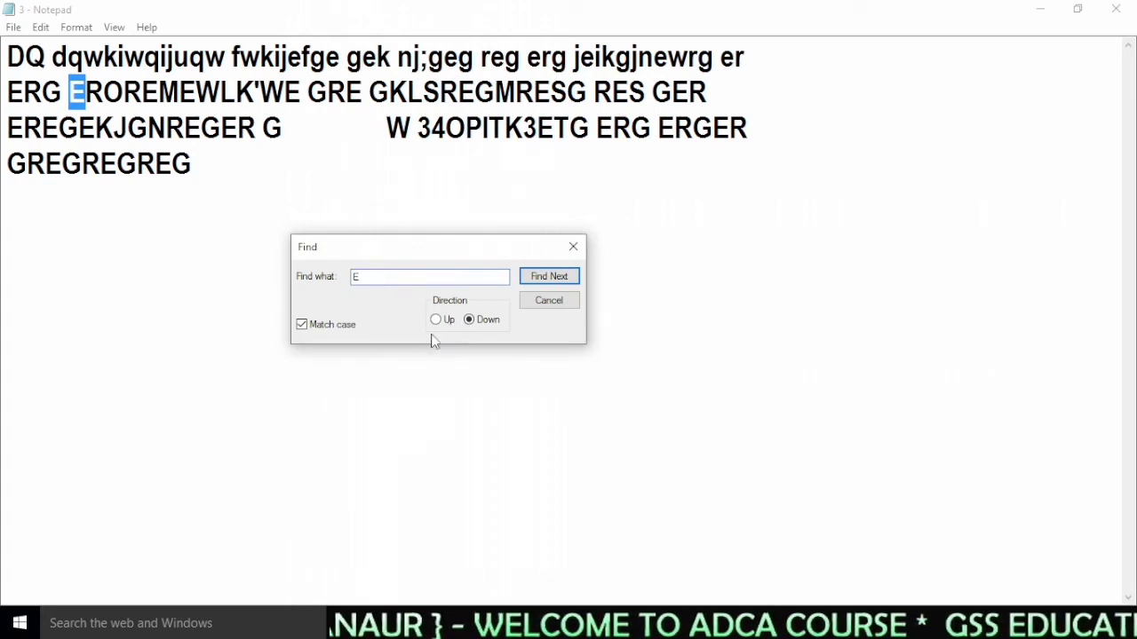
# Turn off Match case, find the next "E", and step upward through the matches to the "e" of "reg" in the first line.
pyautogui.click(303, 325)
pyautogui.click(532, 279)
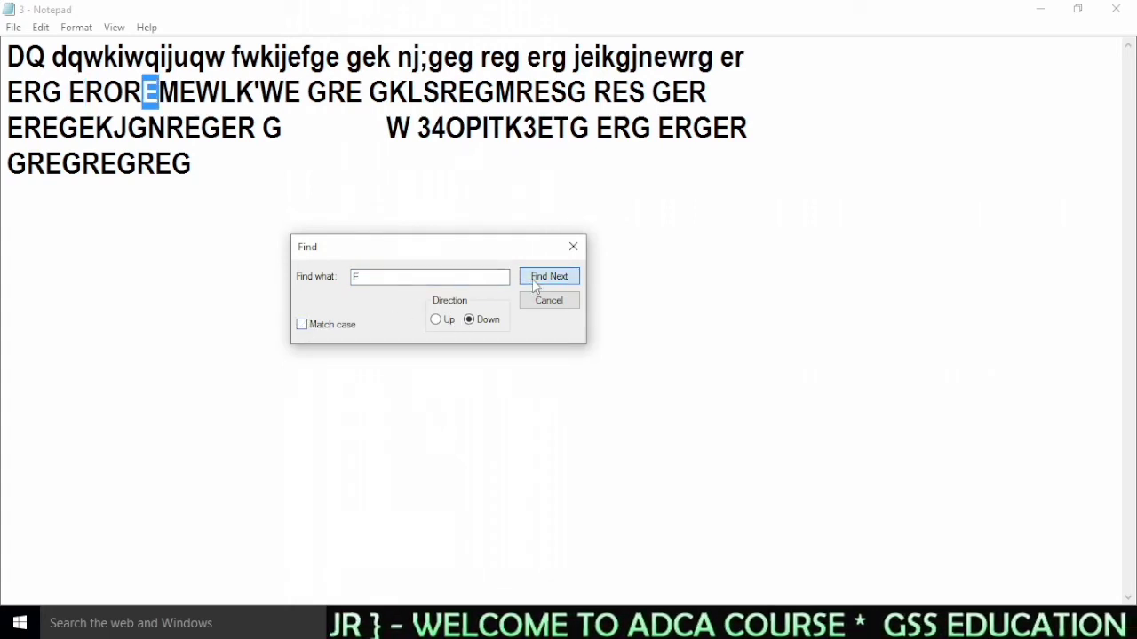
pyautogui.click(439, 322)
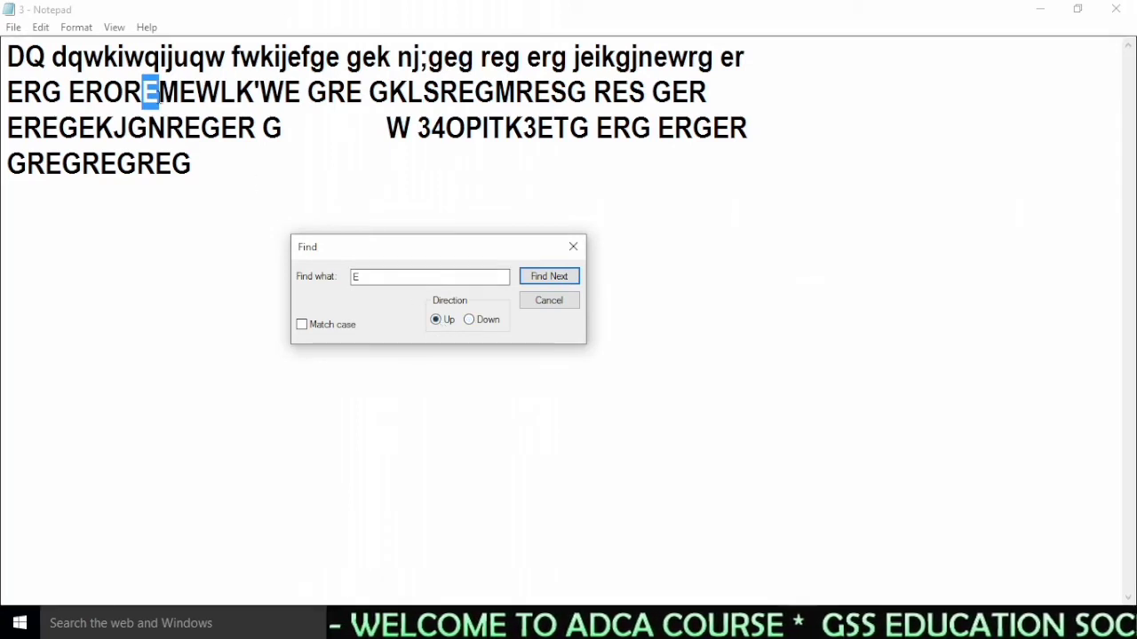
pyautogui.click(558, 277)
pyautogui.click(558, 277)
pyautogui.click(558, 277)
pyautogui.click(558, 277)
pyautogui.click(558, 277)
pyautogui.click(558, 278)
# Set the search direction to Down, advance three matches to the second "e" of "jeikgjnewrg", and close Find.
pyautogui.click(480, 321)
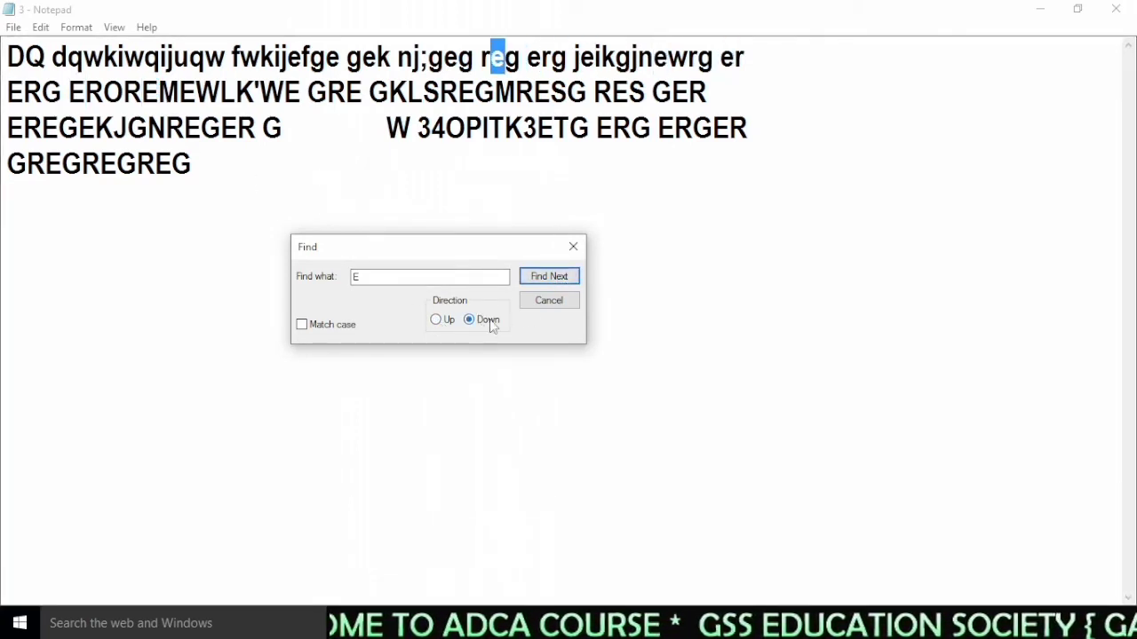
pyautogui.click(542, 278)
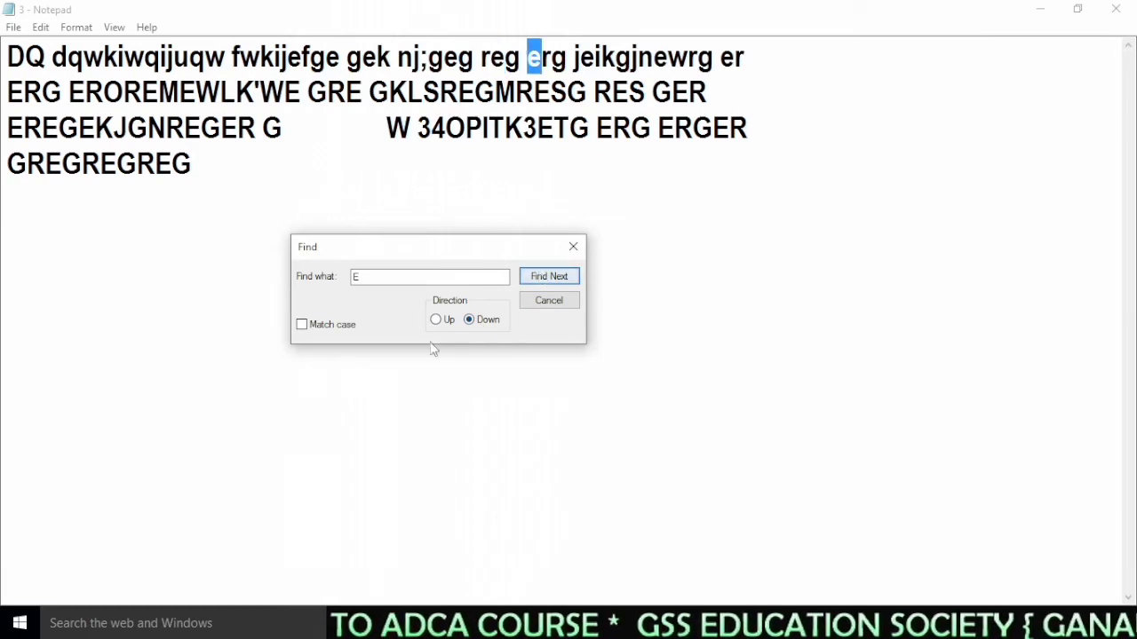
pyautogui.click(546, 277)
pyautogui.click(545, 278)
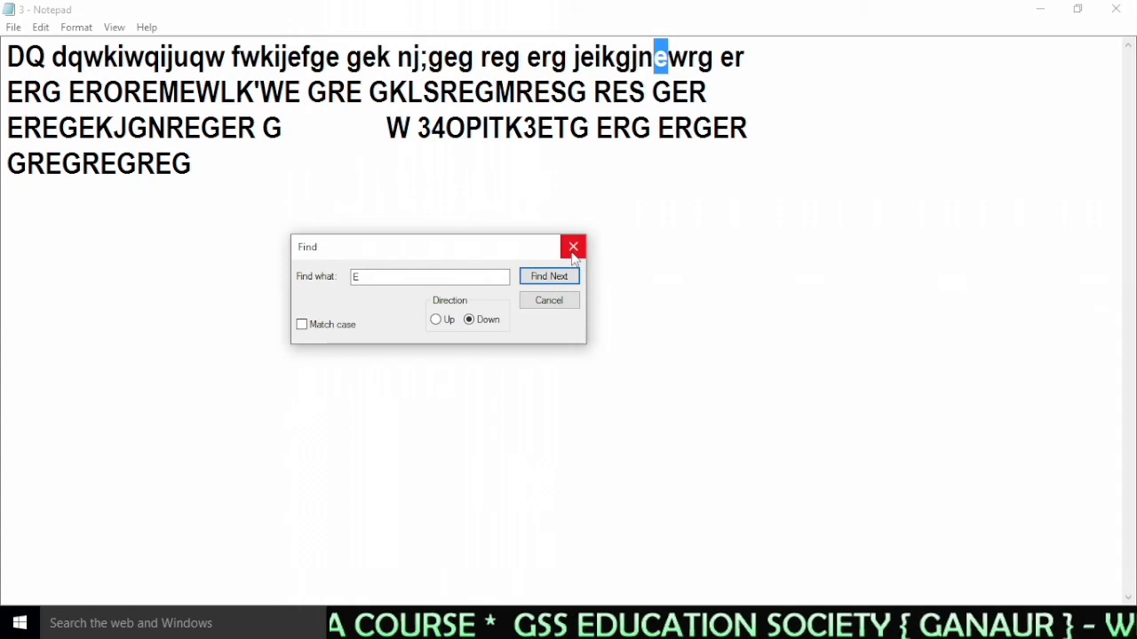
pyautogui.click(573, 247)
# Repeat the search with Find Next from the first line's last word through to the "E" in "GKLSREGMRESG" on the second line.
pyautogui.click(42, 27)
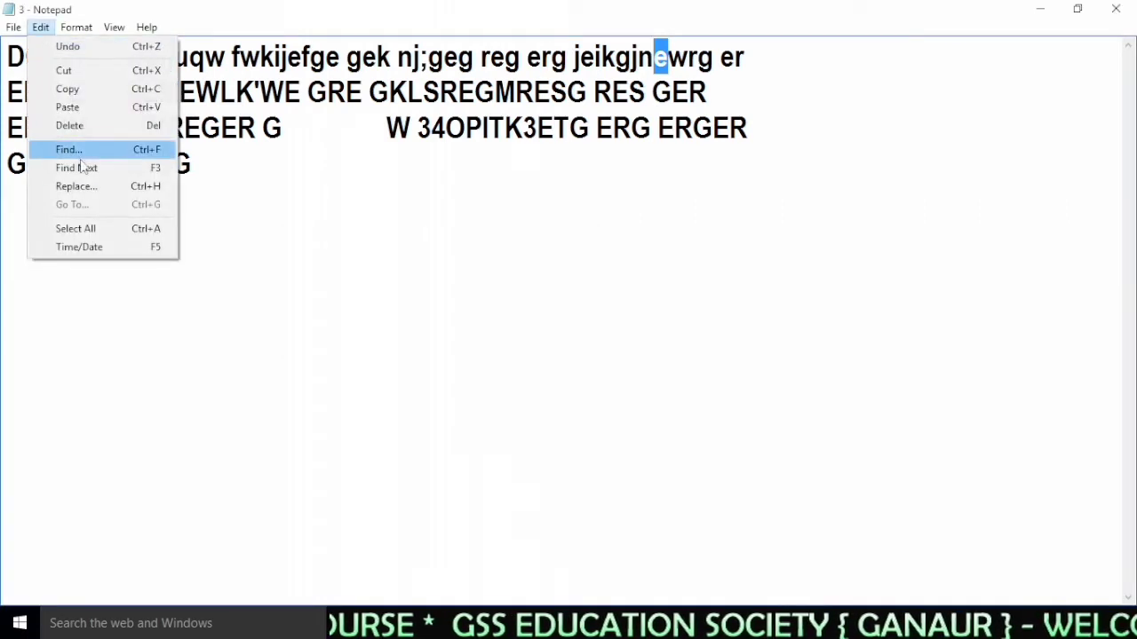
pyautogui.click(83, 173)
pyautogui.click(42, 27)
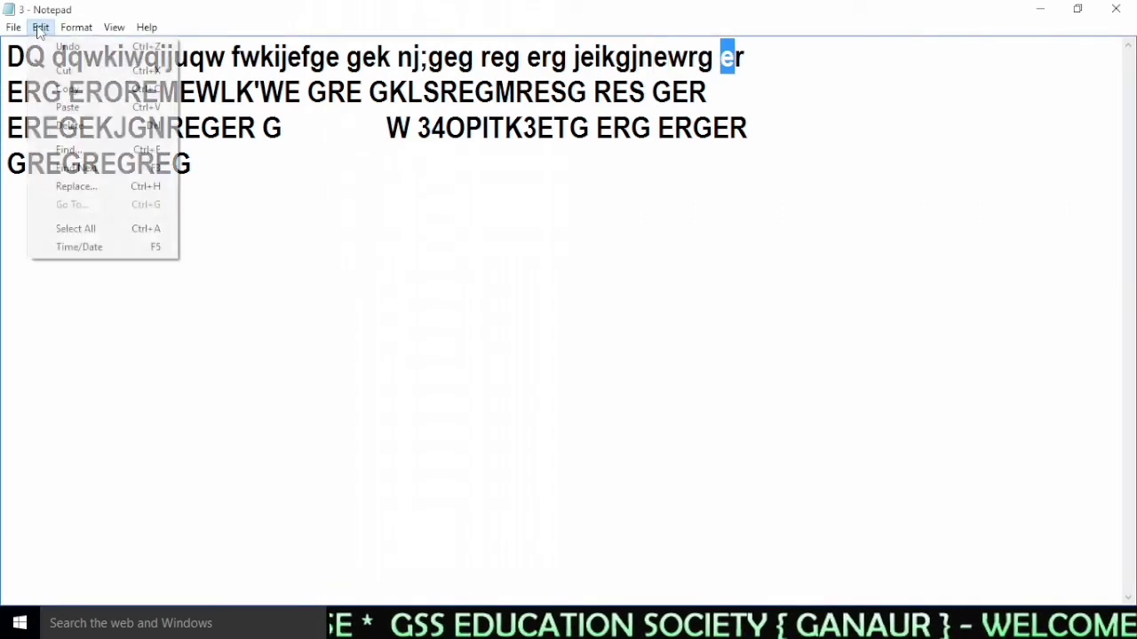
pyautogui.click(162, 174)
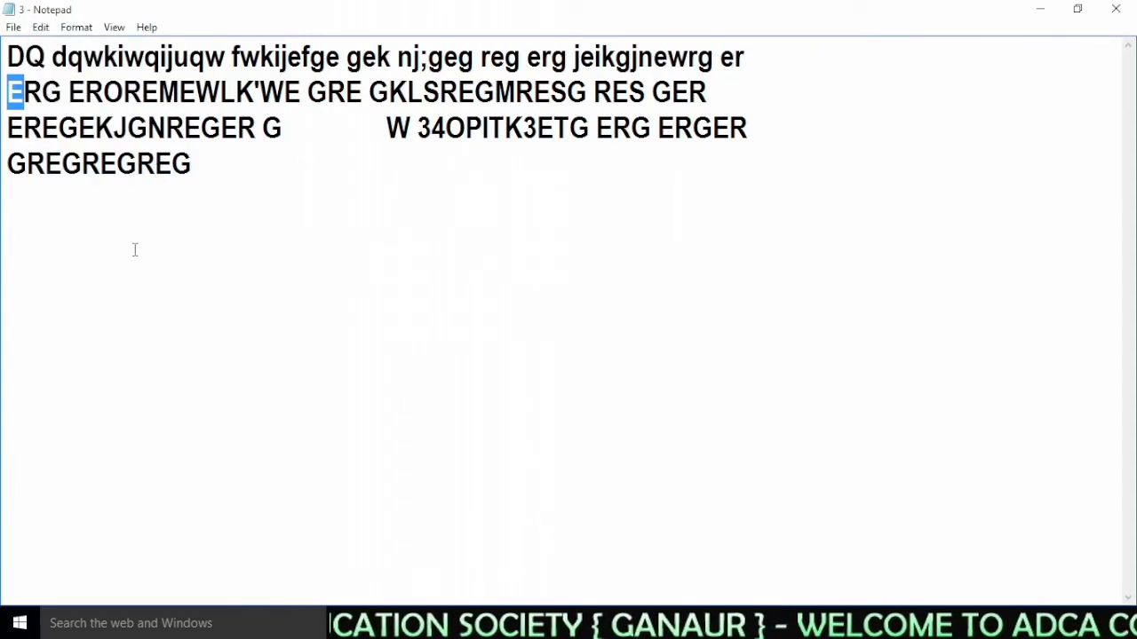
pyautogui.press('F3')
pyautogui.press('F3')
pyautogui.press('F3')
pyautogui.press('F3')
pyautogui.press('F3')
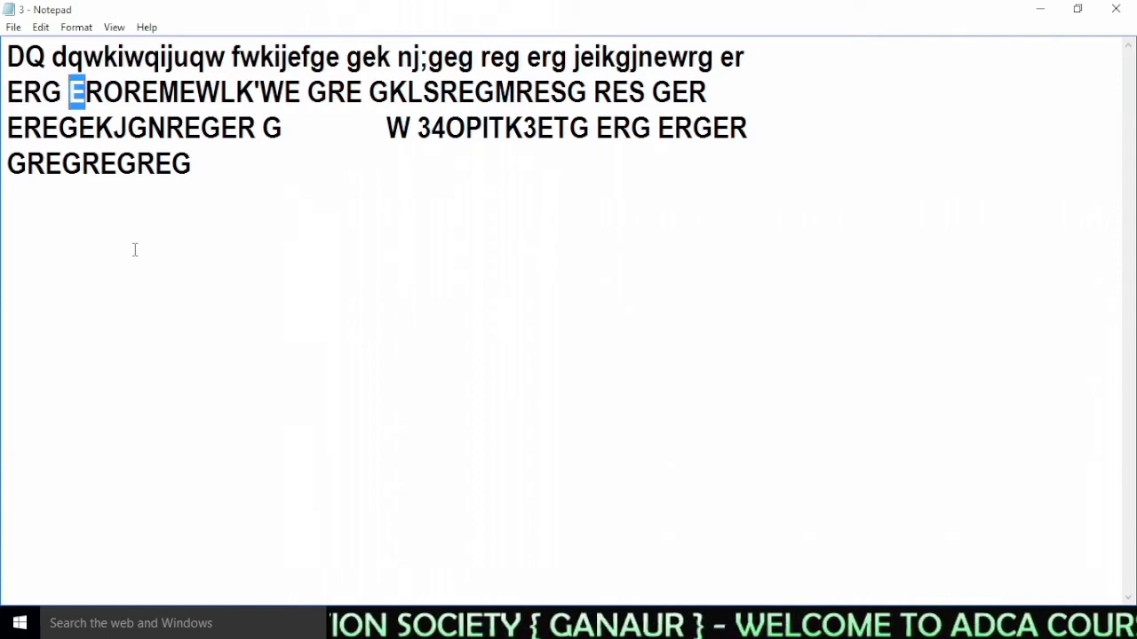
pyautogui.press('F3')
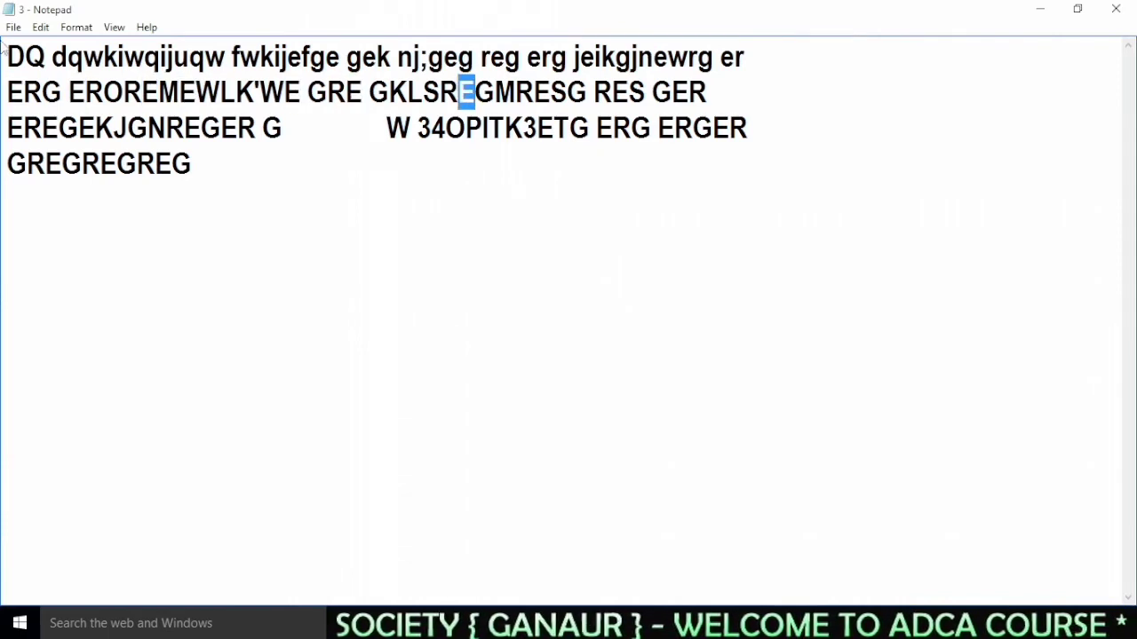
# Open Replace and enter "G" as the text to find and "SONIPAT GANAUR" as its replacement.
pyautogui.click(41, 27)
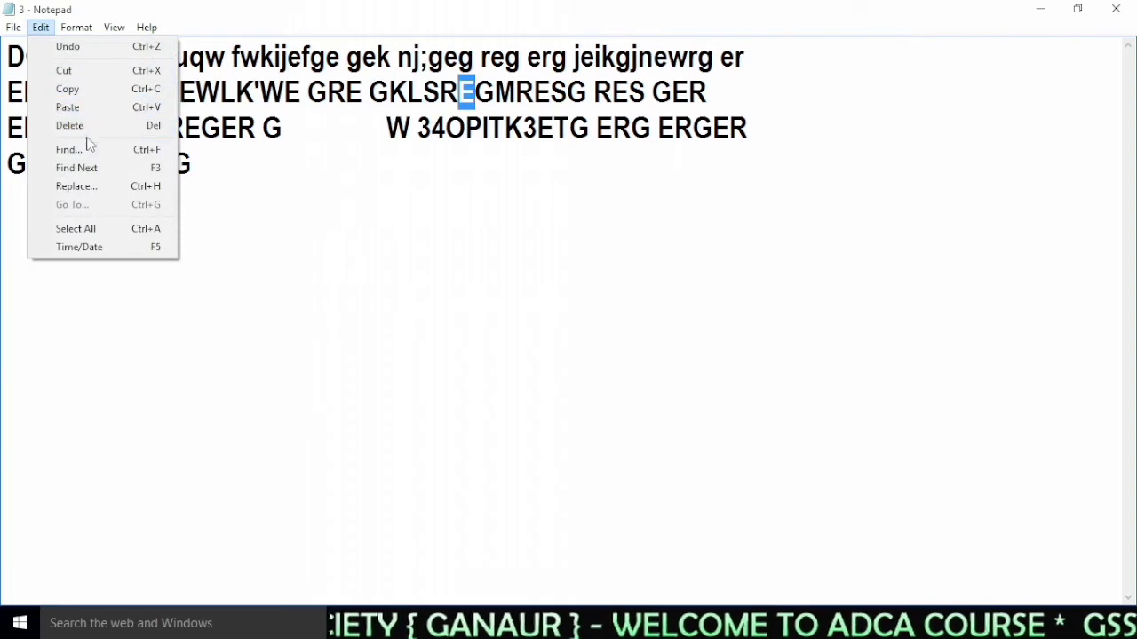
pyautogui.click(105, 194)
pyautogui.moveTo(222, 111); pyautogui.dragTo(395, 273)
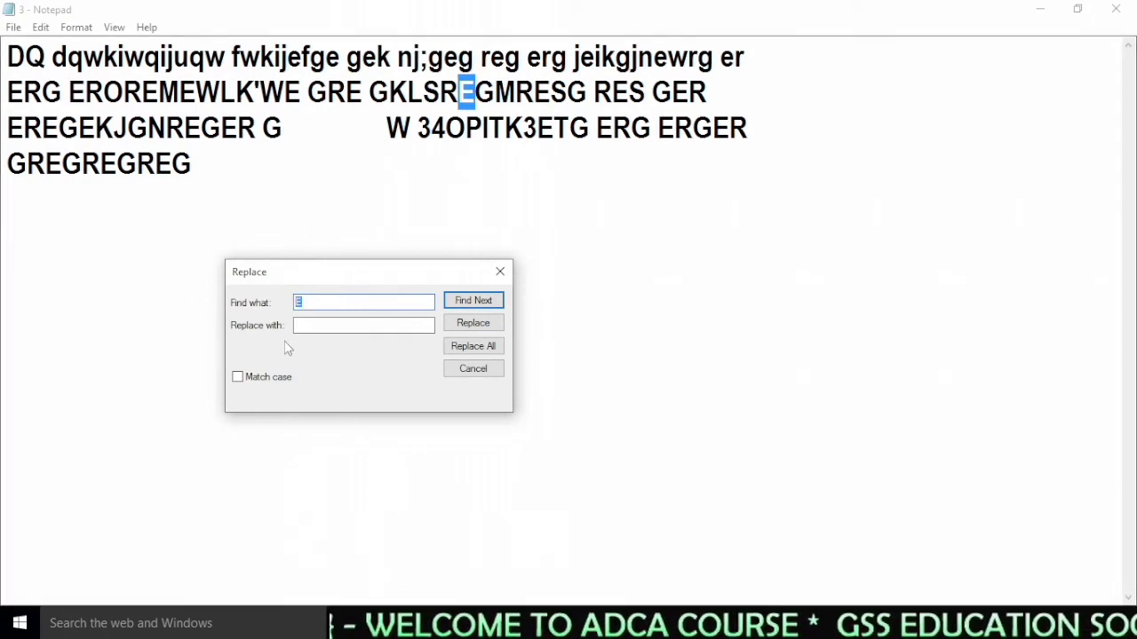
pyautogui.click(298, 302)
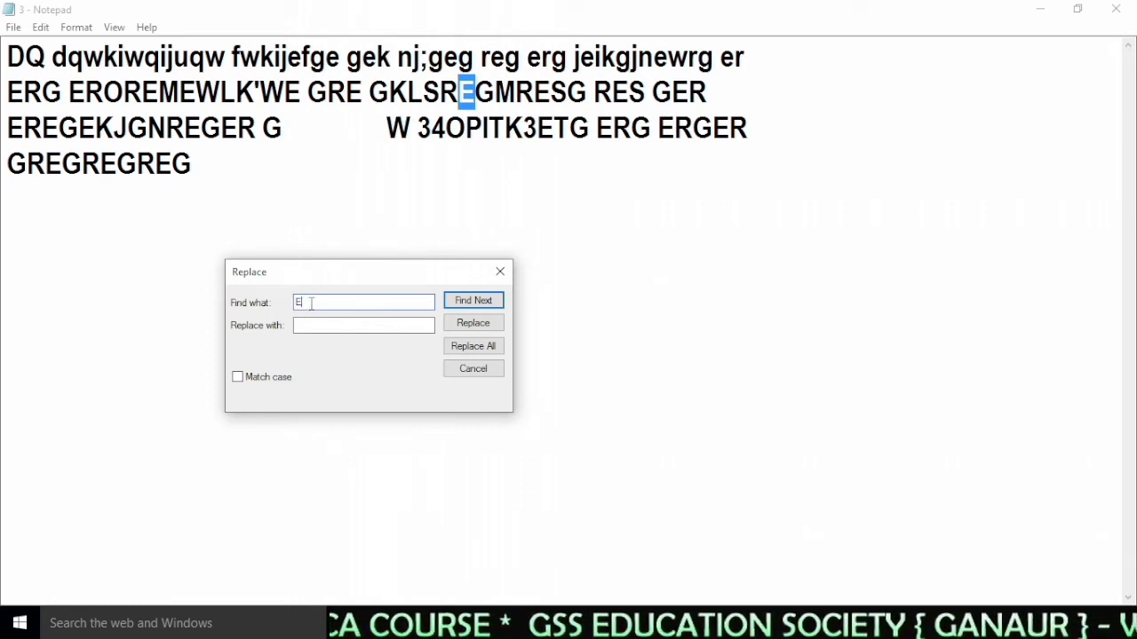
pyautogui.press('BackSpace')
pyautogui.write('G')
pyautogui.click(343, 325)
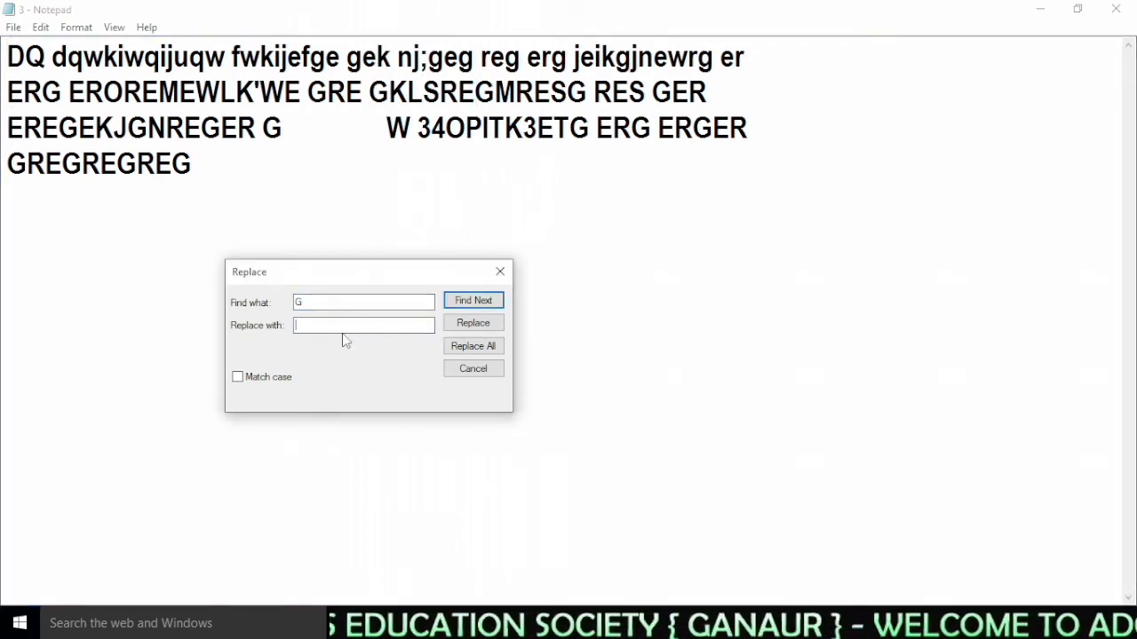
pyautogui.write('SONIPAT')
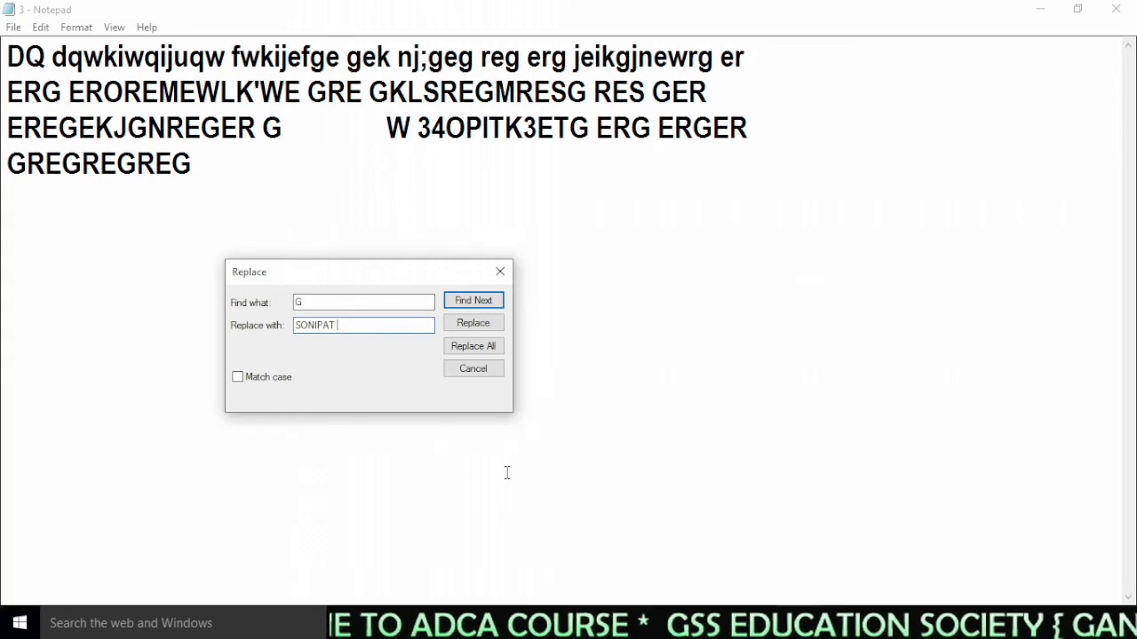
pyautogui.write('GANAUR')
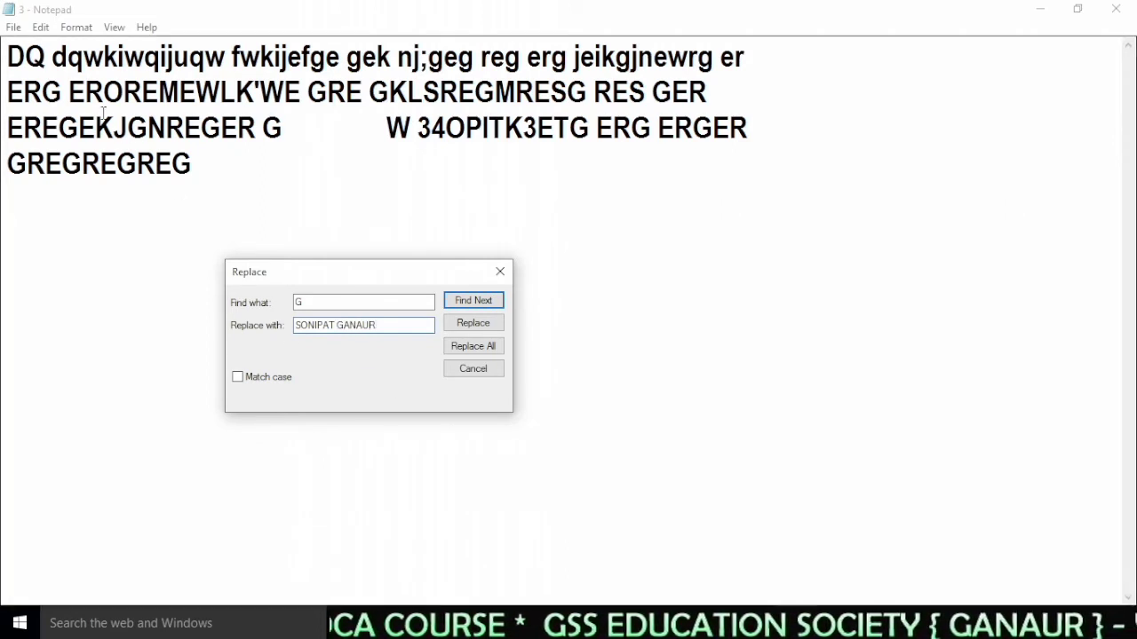
# Put the cursor at the start of the document, find the first "G" regardless of case, and replace only that match.
pyautogui.click(188, 163)
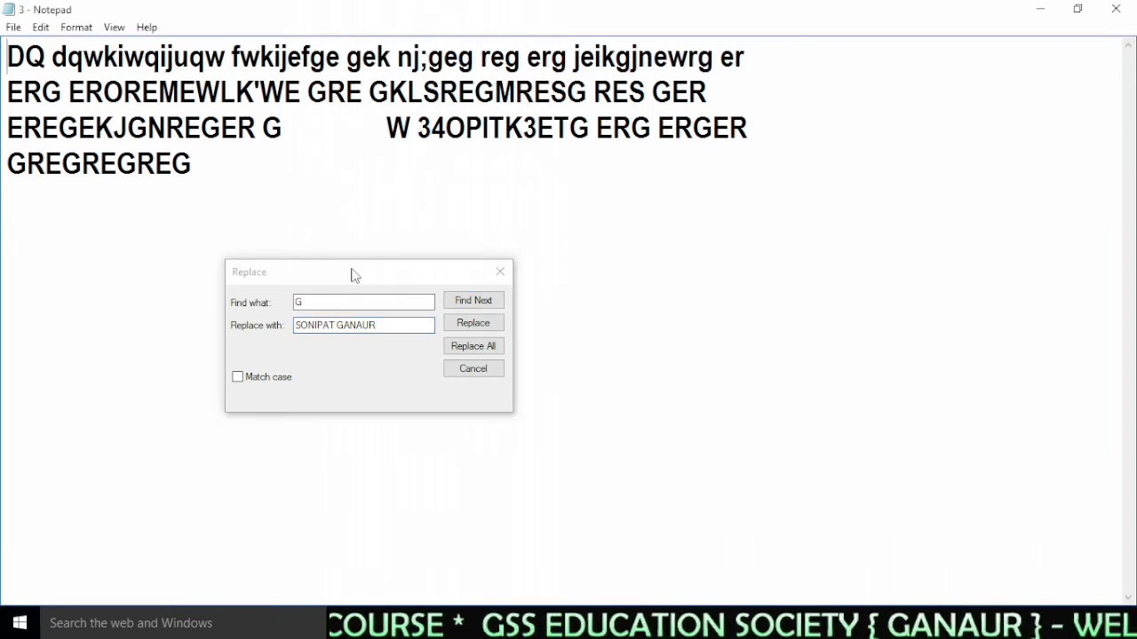
pyautogui.click(473, 299)
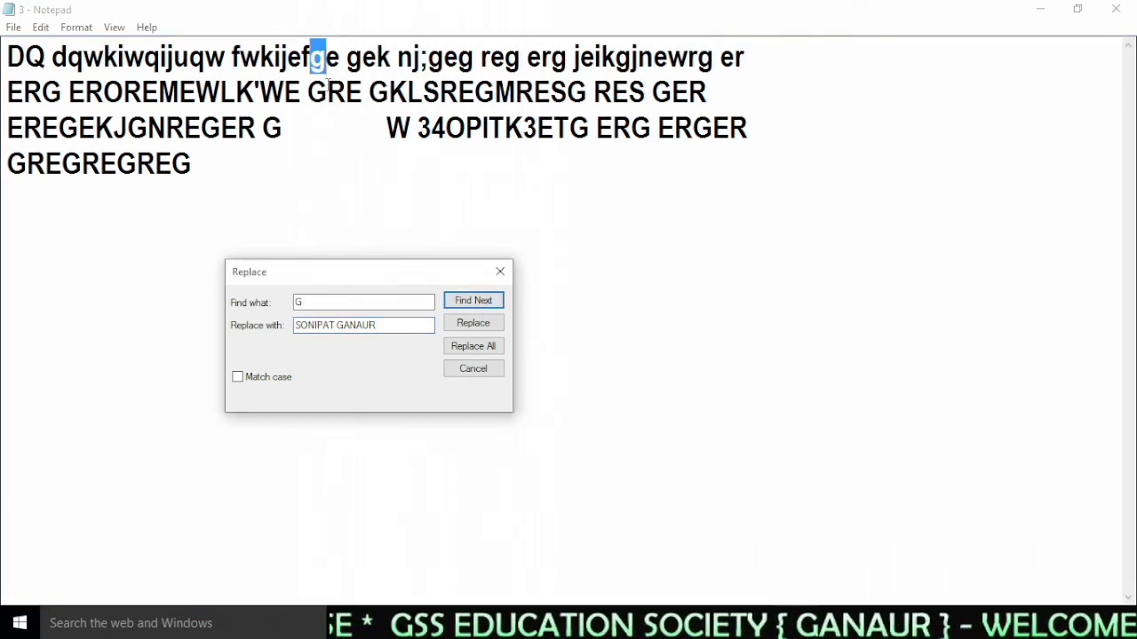
pyautogui.click(472, 321)
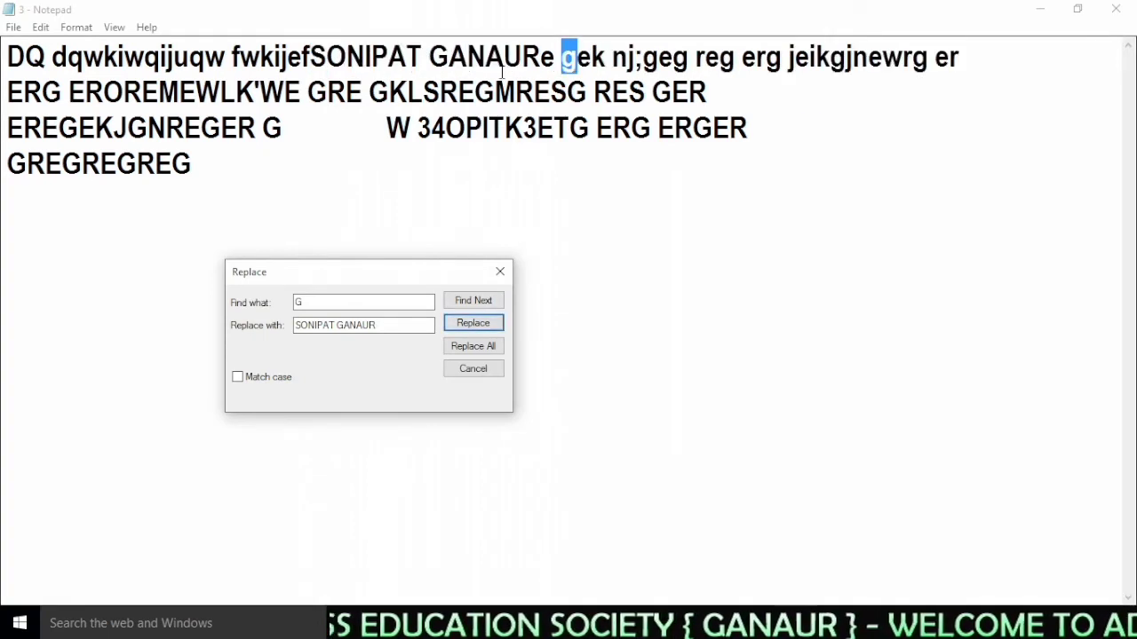
# Skip to the next match, replace every "G" in the document with "SONIPAT GANAUR", and close Replace.
pyautogui.click(475, 305)
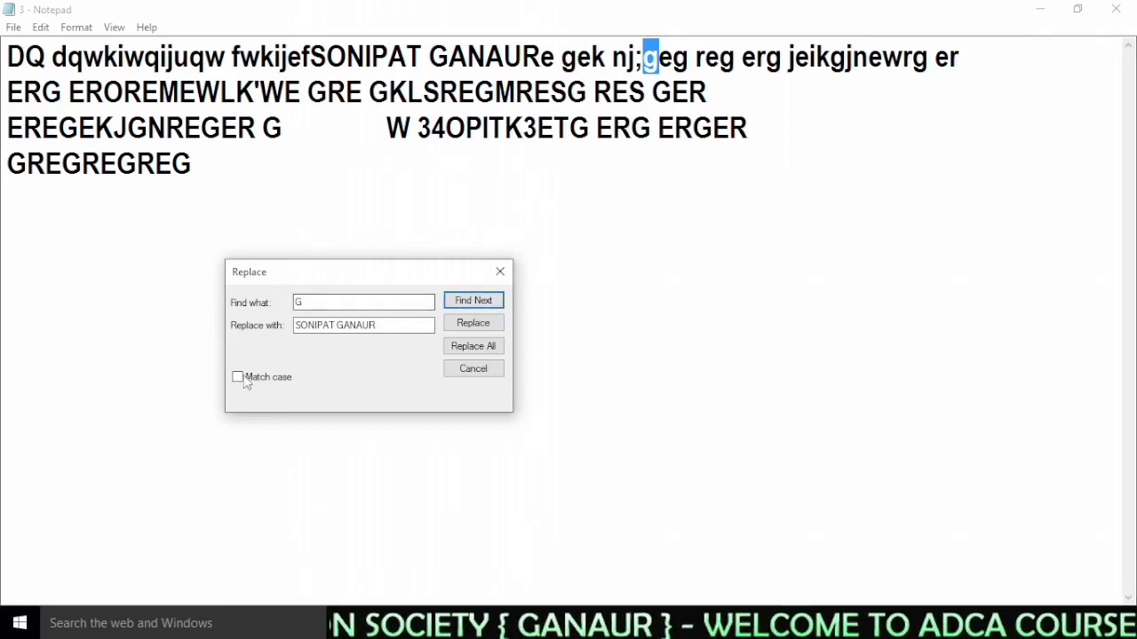
pyautogui.click(331, 305)
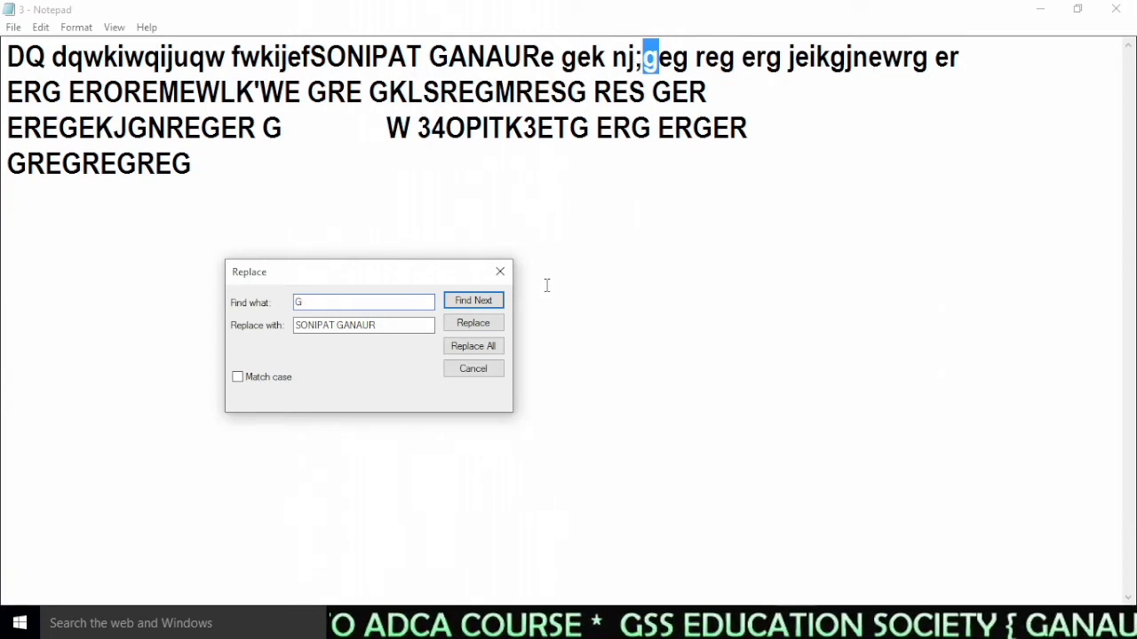
pyautogui.click(487, 350)
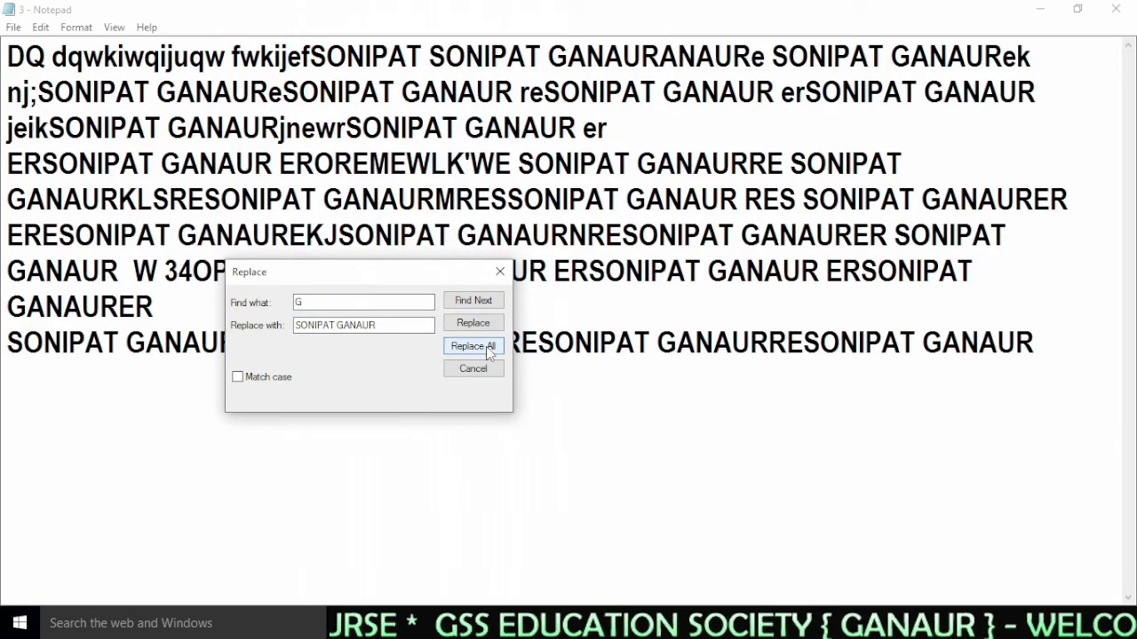
pyautogui.moveTo(400, 327); pyautogui.dragTo(226, 313)
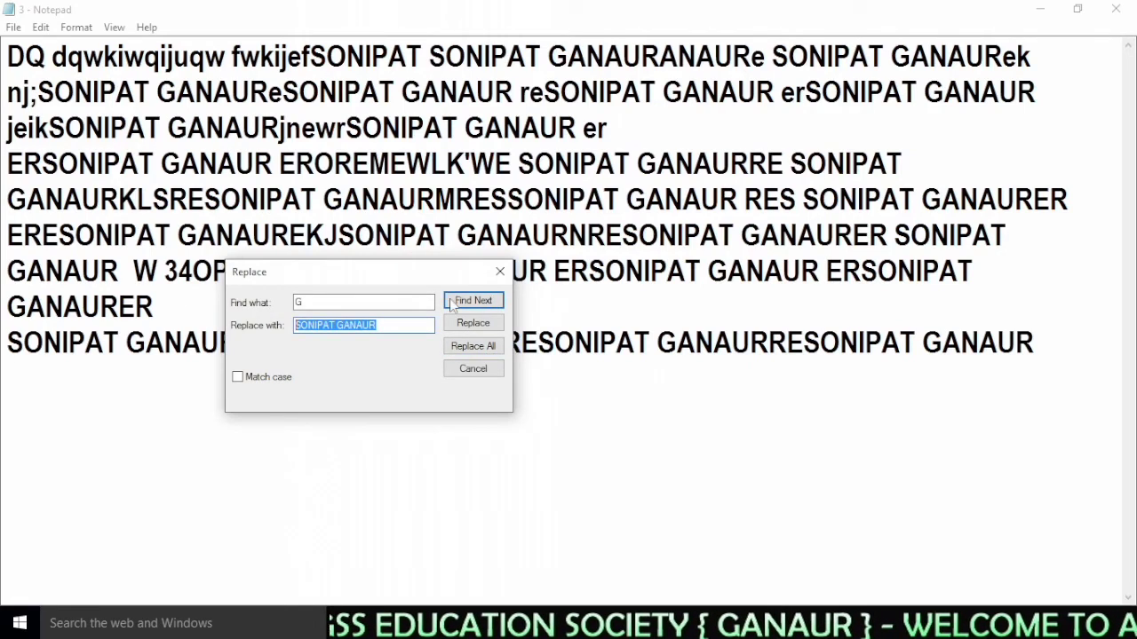
pyautogui.click(500, 272)
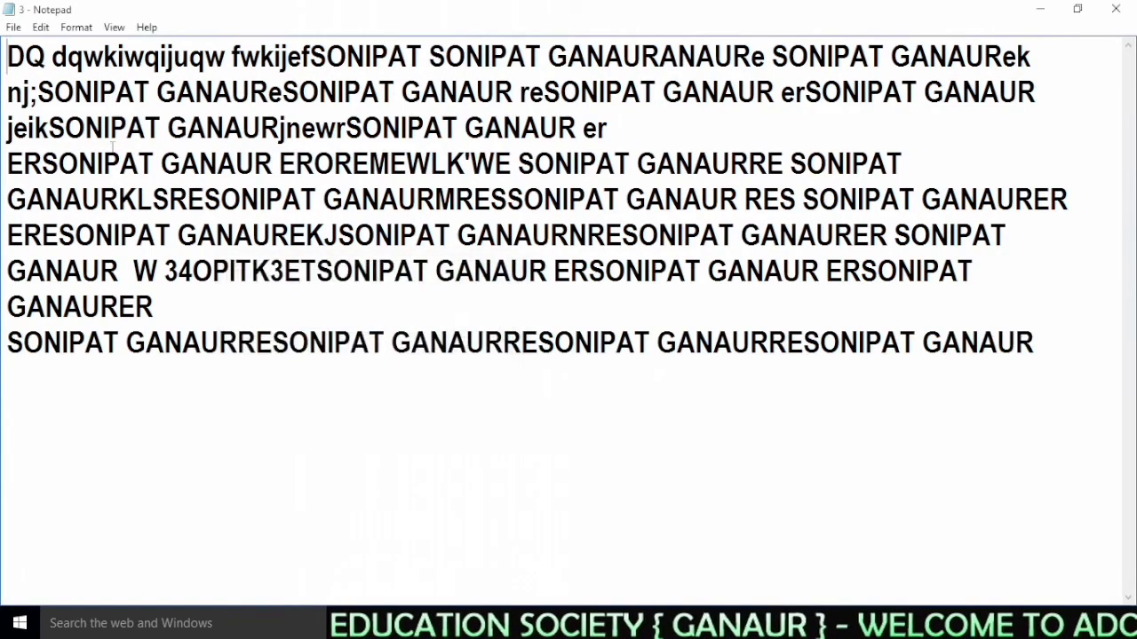
# Turn off Word Wrap so that long lines are no longer broken at the window's edge.
pyautogui.click(40, 27)
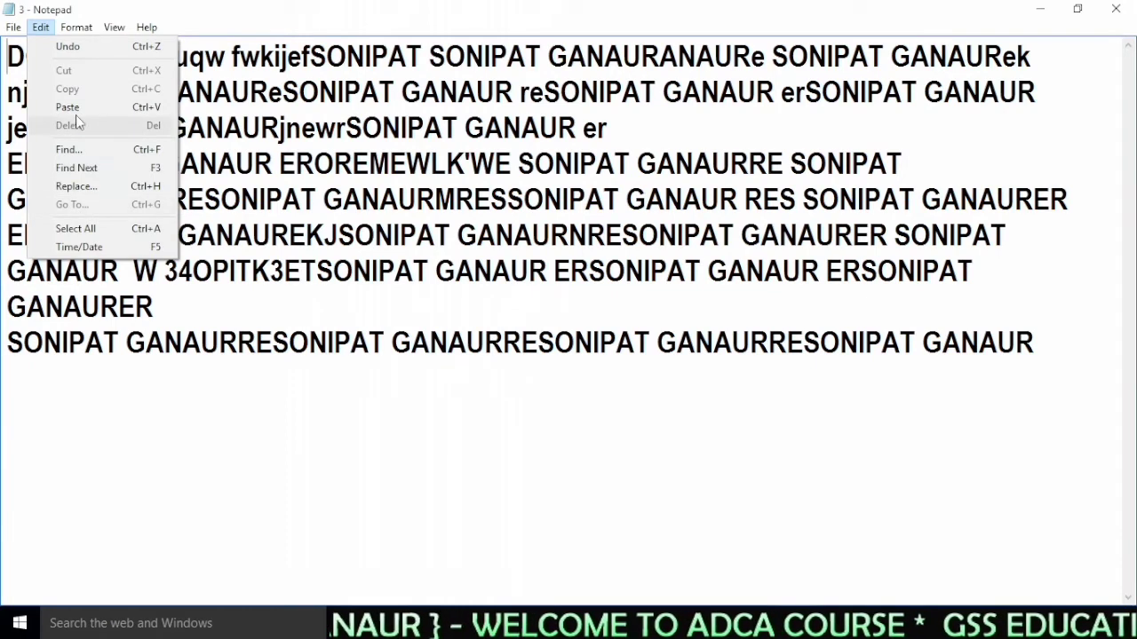
pyautogui.moveTo(77, 32)
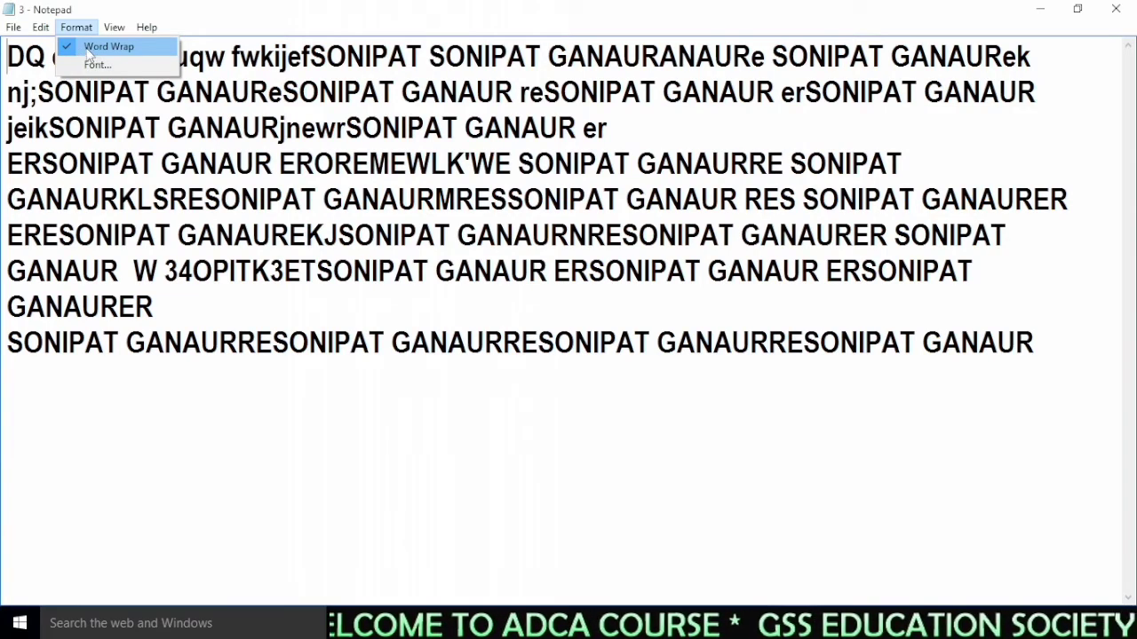
pyautogui.click(89, 48)
pyautogui.click(76, 27)
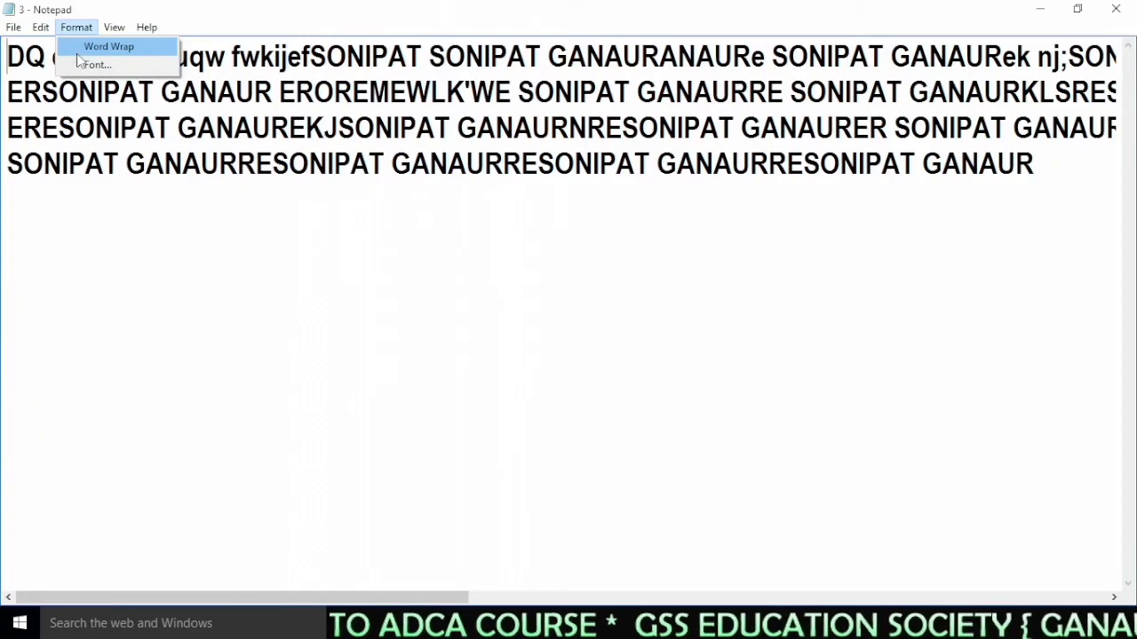
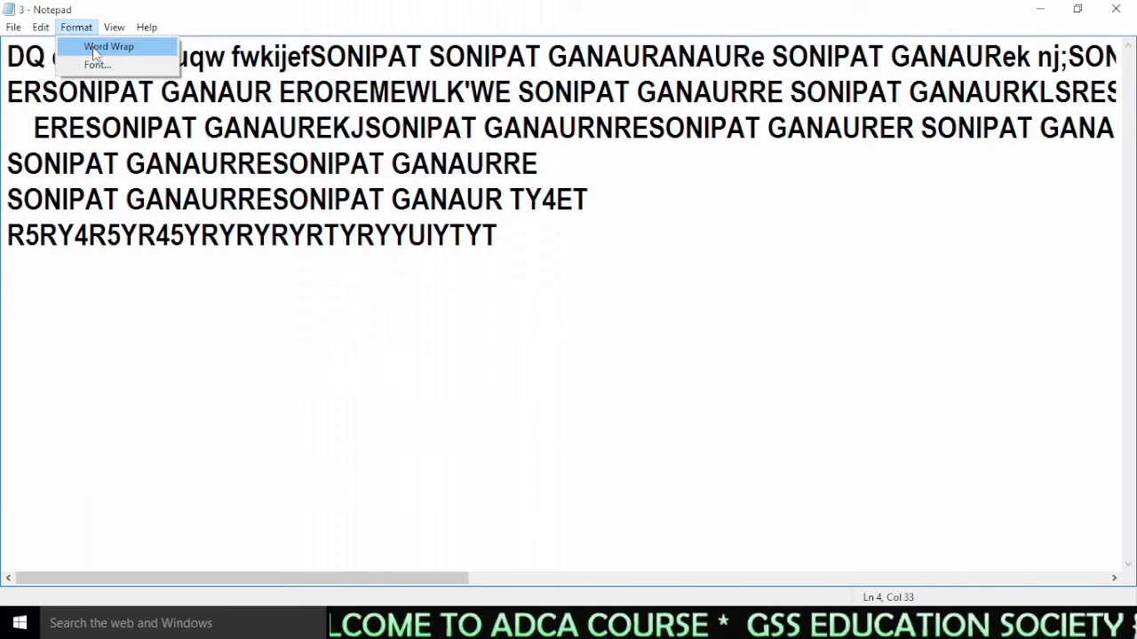
# Append a long run of filler text starting with "WWFEW FFFFFF F FKFJF" to the sixth line, extending it beyond the window width.
pyautogui.click(495, 247)
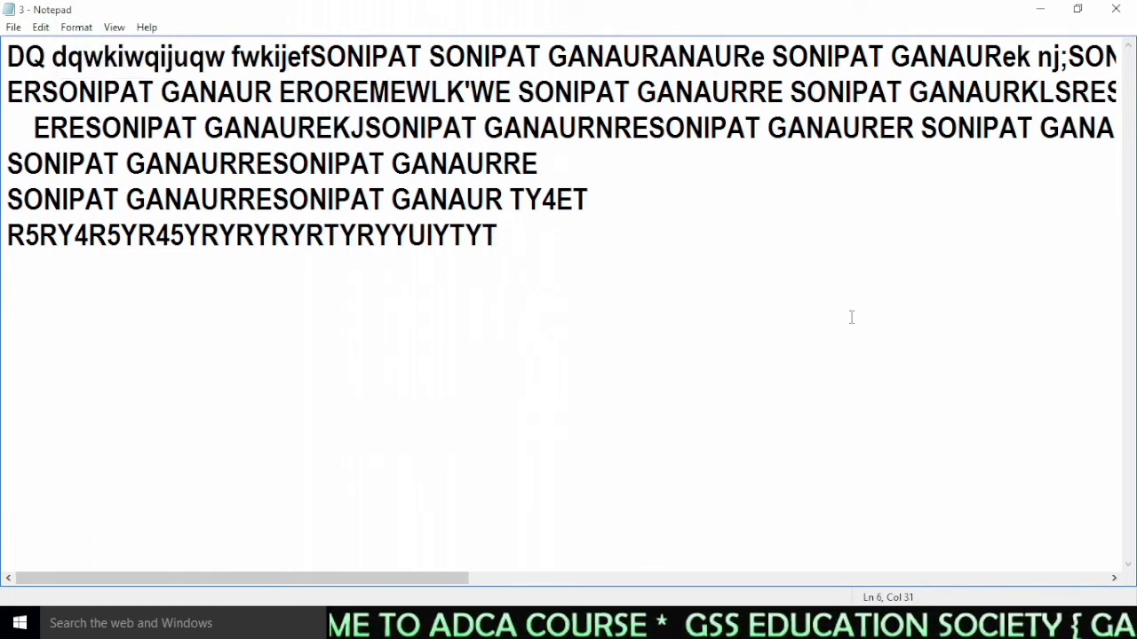
pyautogui.write('WWFEW FFFFF')
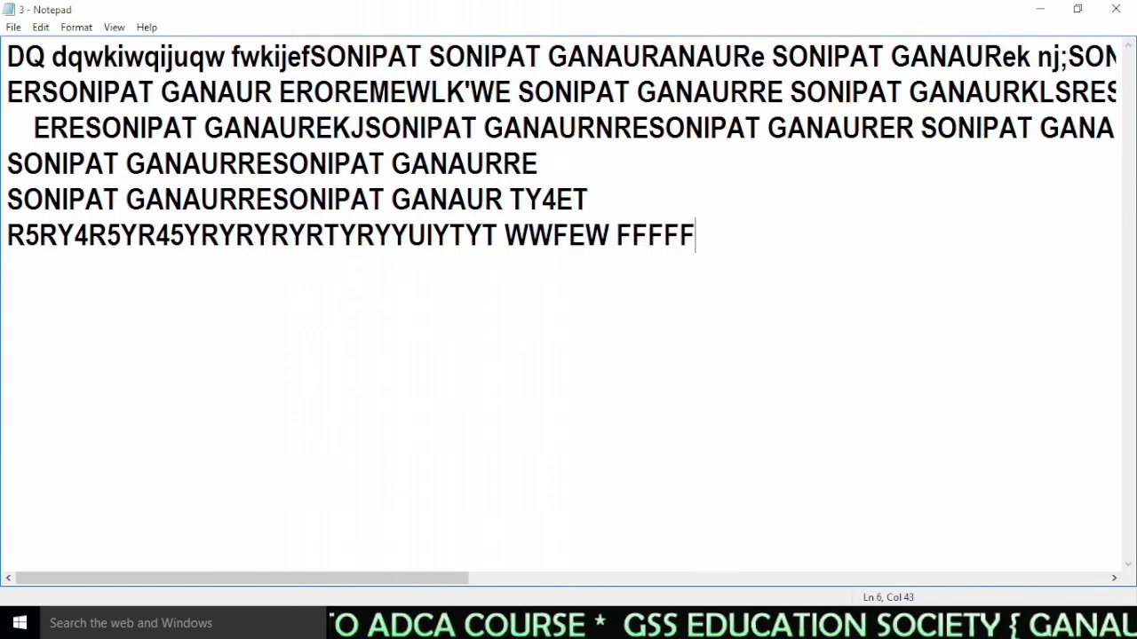
pyautogui.write('F F FKFJF F F FWKJFE F F ')
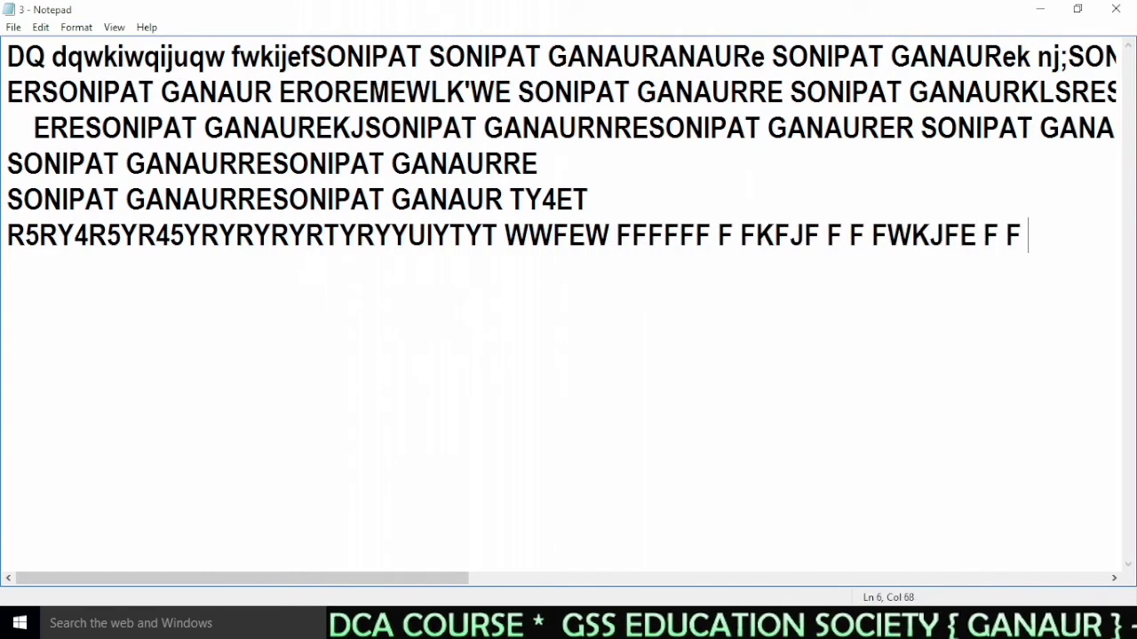
pyautogui.write('F F FKWKNJFNF WFEWKJFNWEFEW F EWFLKWEMF')
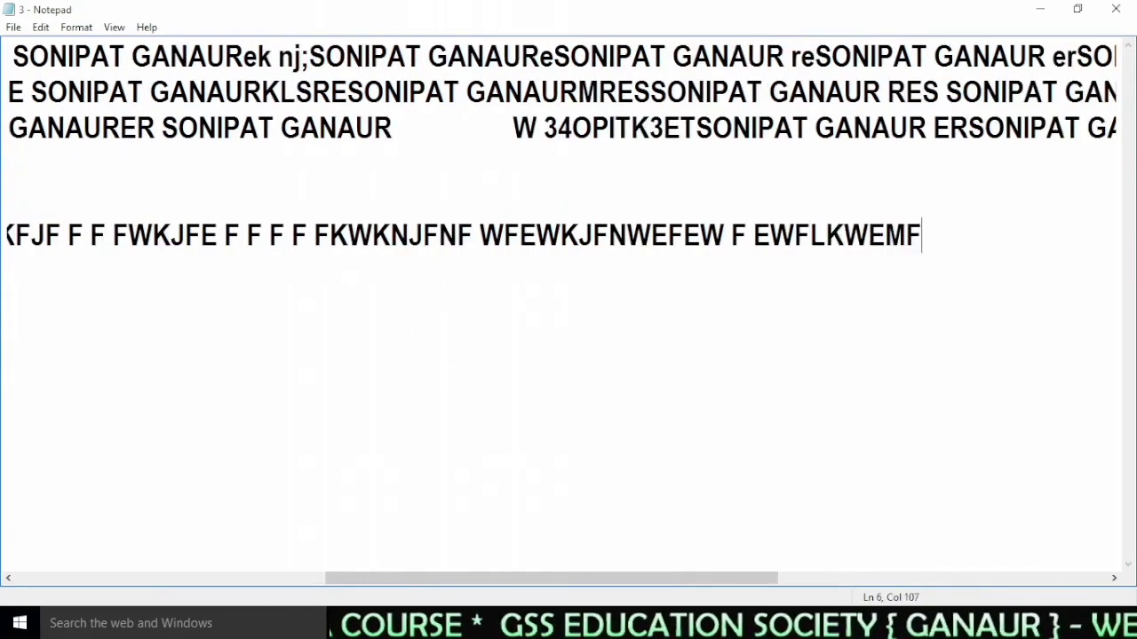
pyautogui.write('WEF WEOL FMWEFLWEFWEQF W FKLWQFMWF WEF EWLKFEW F')
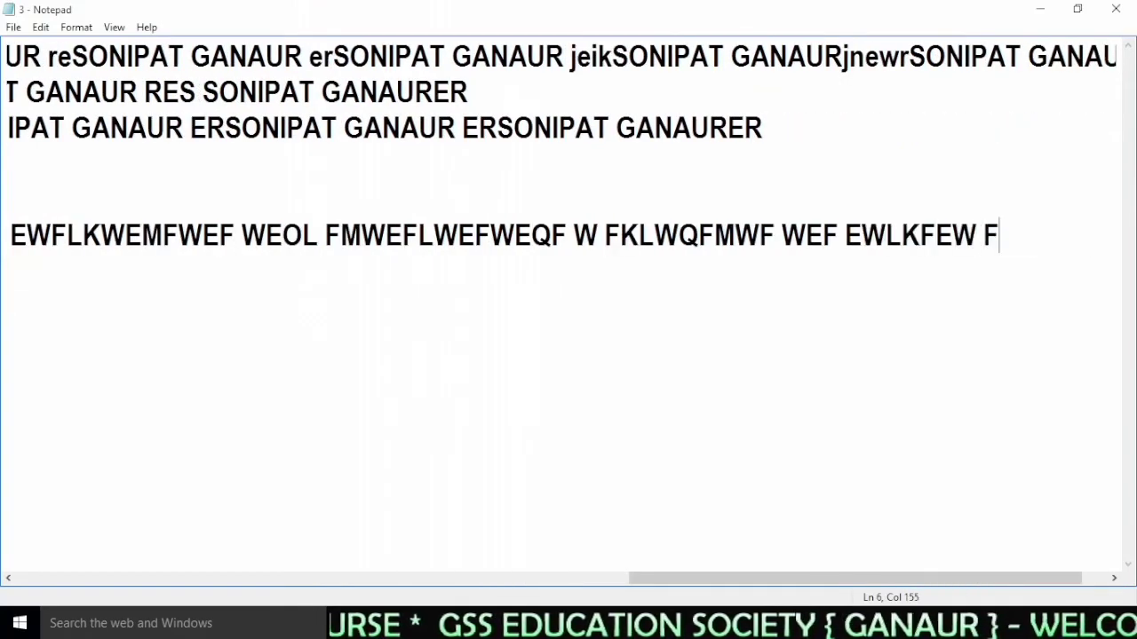
pyautogui.write('E OKWFKMEWF EW FEWKJM FNEWFKEW FEW FEW FKEWF EWF EWF WEF')
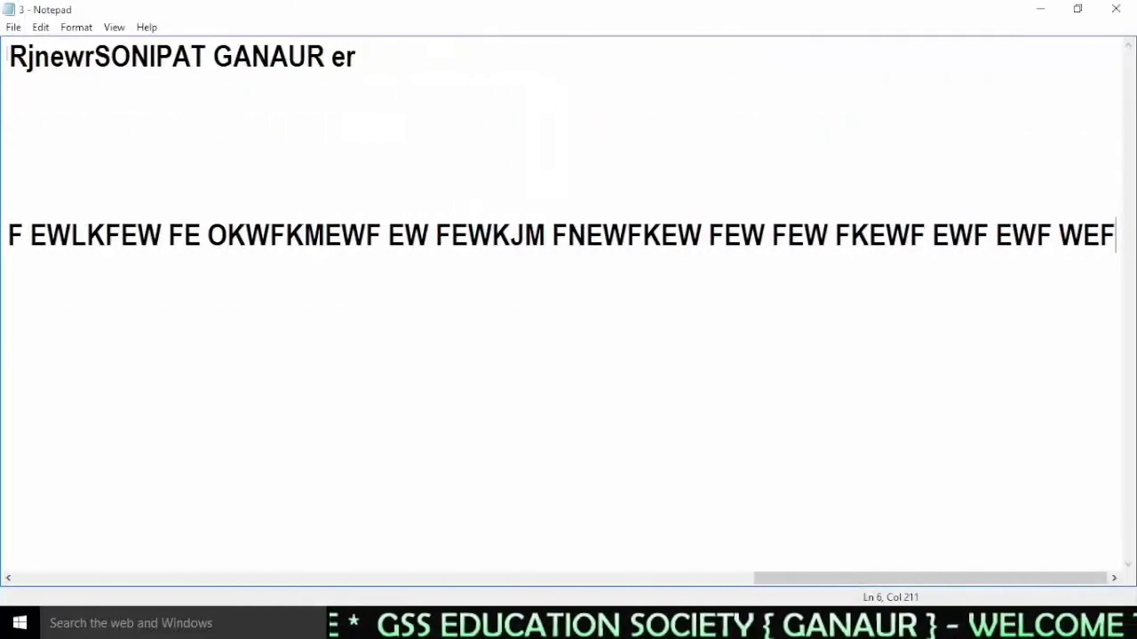
pyautogui.moveTo(869, 579); pyautogui.dragTo(925, 588)
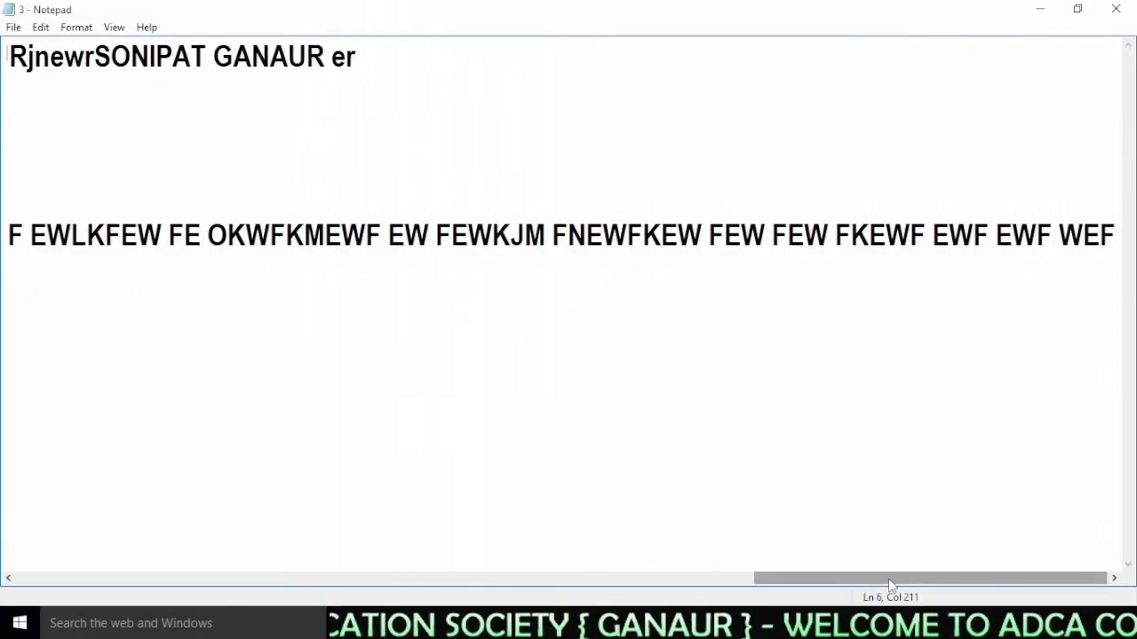
# Return to the beginning of the long lines and turn Word Wrap on so they break at the window's edge.
pyautogui.moveTo(891, 586); pyautogui.dragTo(101, 525)
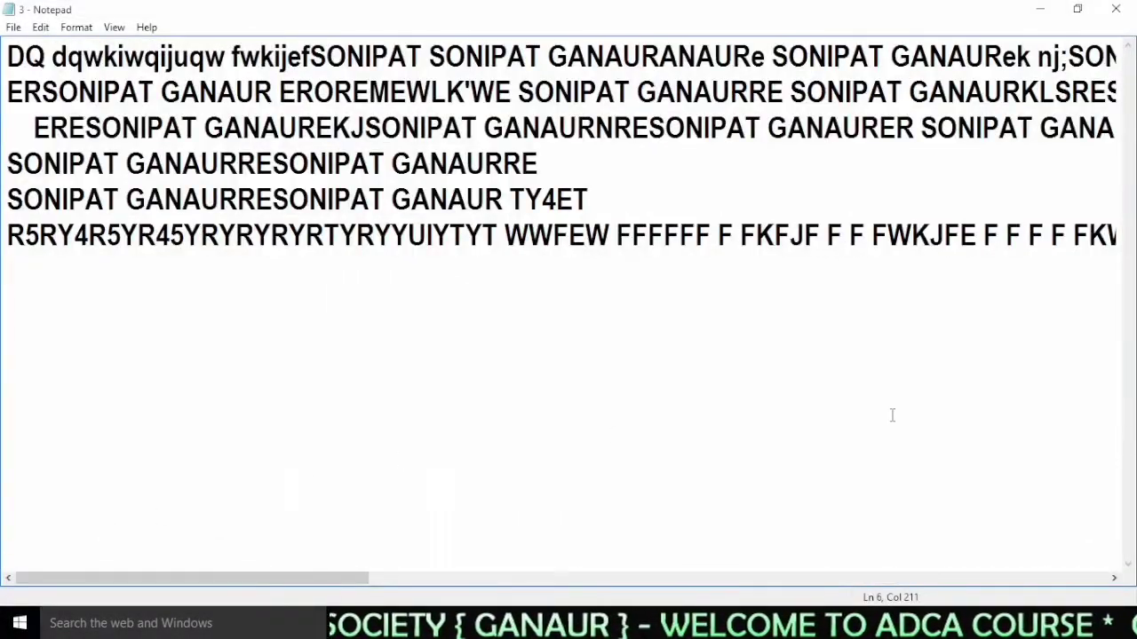
pyautogui.click(784, 215)
pyautogui.moveTo(287, 579)
pyautogui.mouseDown()
pyautogui.moveTo(325, 579)
pyautogui.moveTo(286, 579)
pyautogui.mouseUp()
pyautogui.click(77, 28)
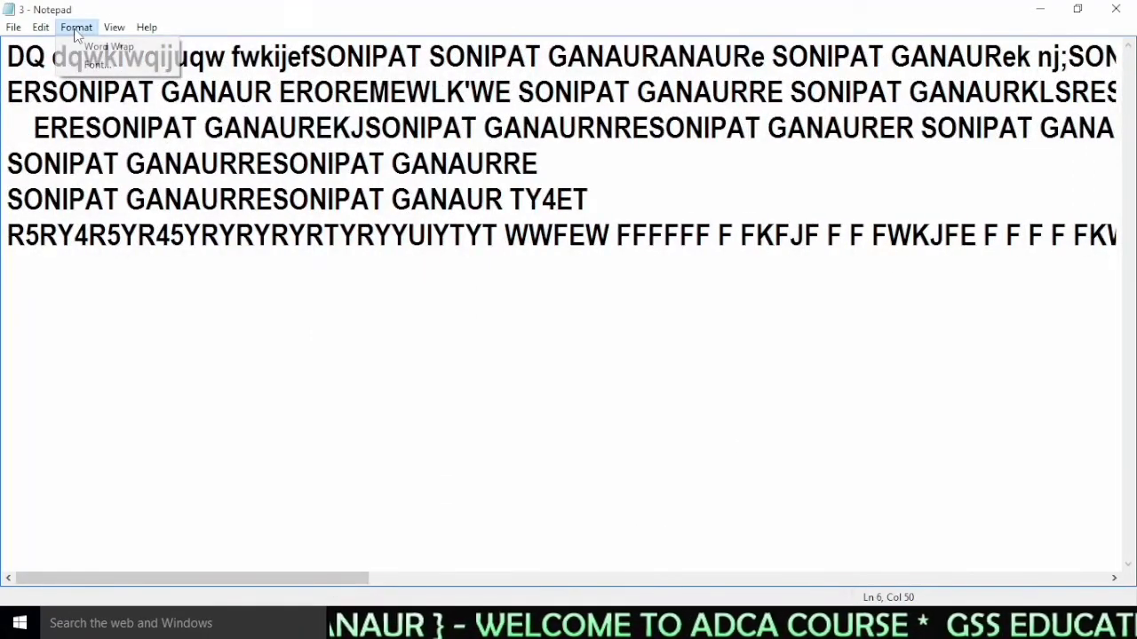
pyautogui.click(97, 46)
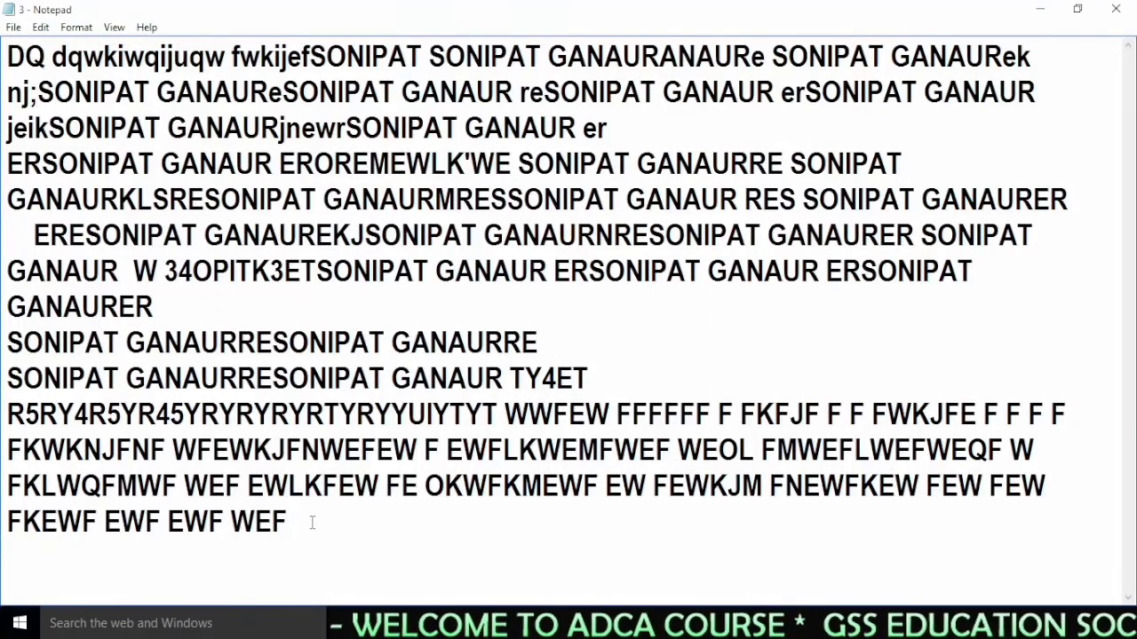
# Append "EW" to the sixth line, and add the lines "YTTYRT" and a long filler line starting with "YRTRTHRGR E EWKJ; EWF 4".
pyautogui.write('EW')
pyautogui.press('Return')
pyautogui.write('YTTYRT')
pyautogui.press('Return')
pyautogui.write('YRTRTHR')
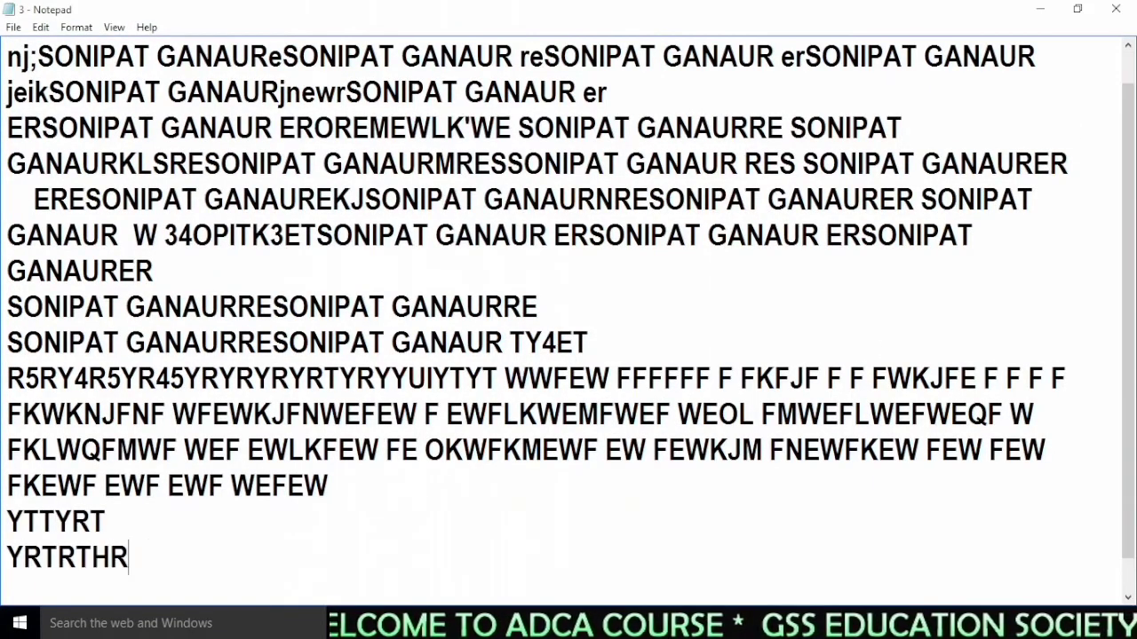
pyautogui.write('GR E EWKJ; EWF 4 KMEWKF E RFER FEK F NEWF WF ')
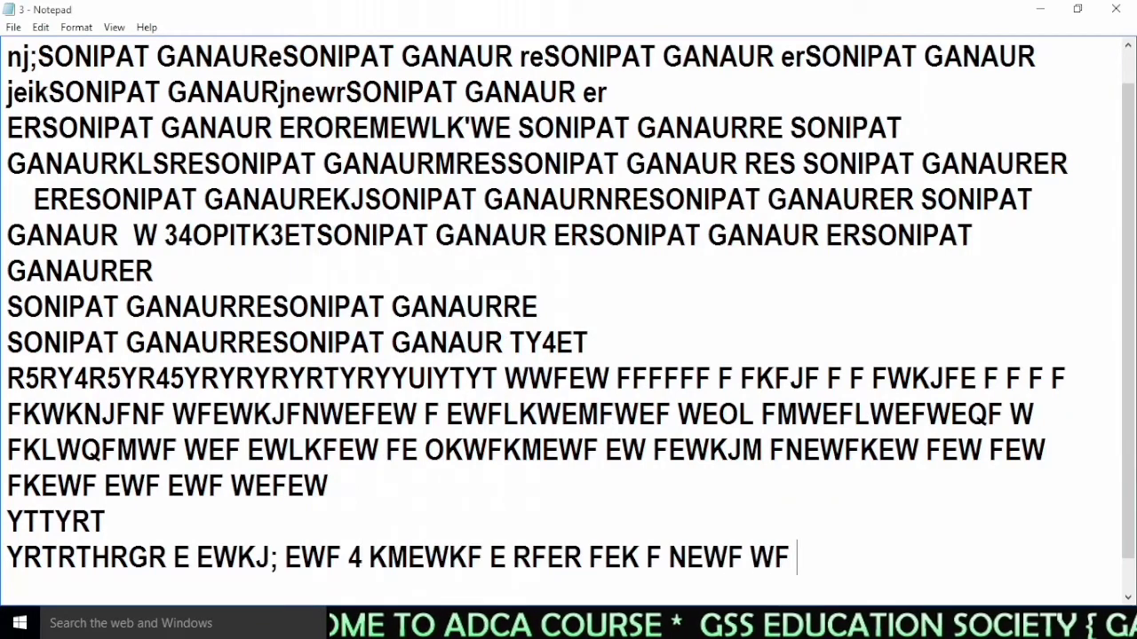
pyautogui.write('WE FWE JQF WEF EWF WEFJ EWQJHFEWQ FEWQF EWQF')
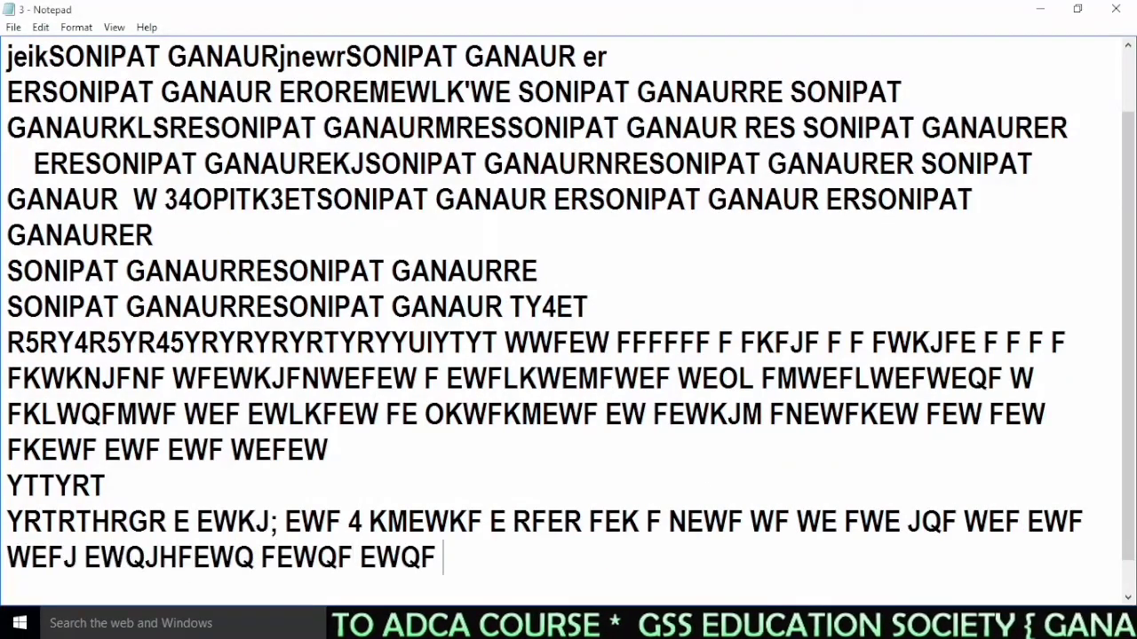
# Look through the wrapped document from beginning to end to examine how it extends vertically beyond the window.
pyautogui.moveTo(1131, 314); pyautogui.dragTo(1130, 256)
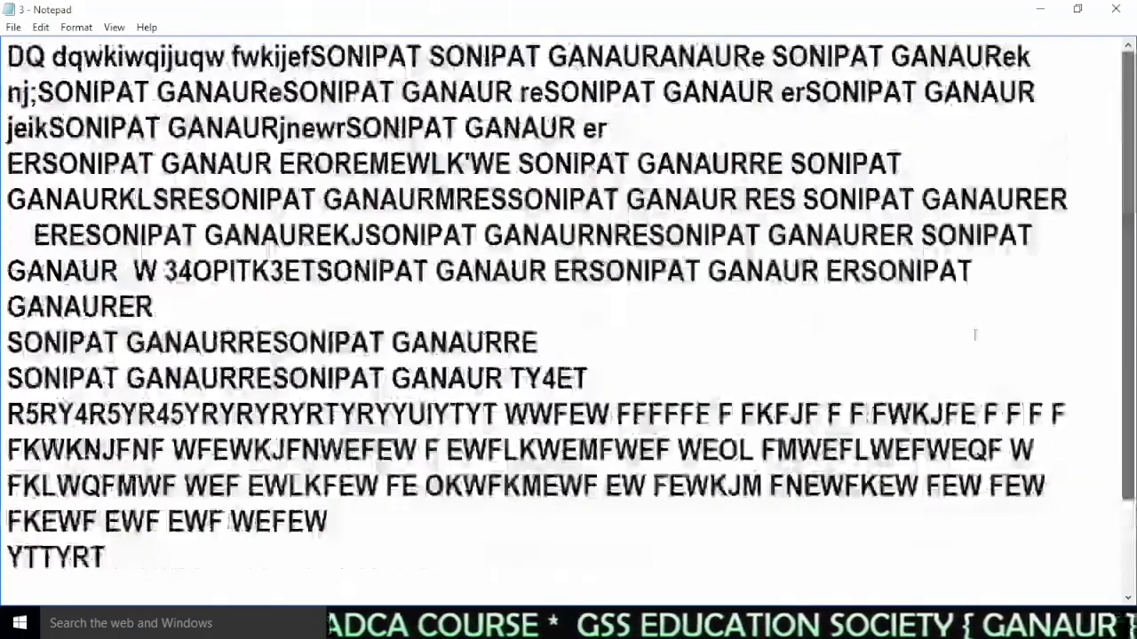
pyautogui.scroll(-1, 331, 550)
pyautogui.scroll(1, 331, 540)
pyautogui.scroll(-1, 330, 539)
pyautogui.scroll(1, 330, 538)
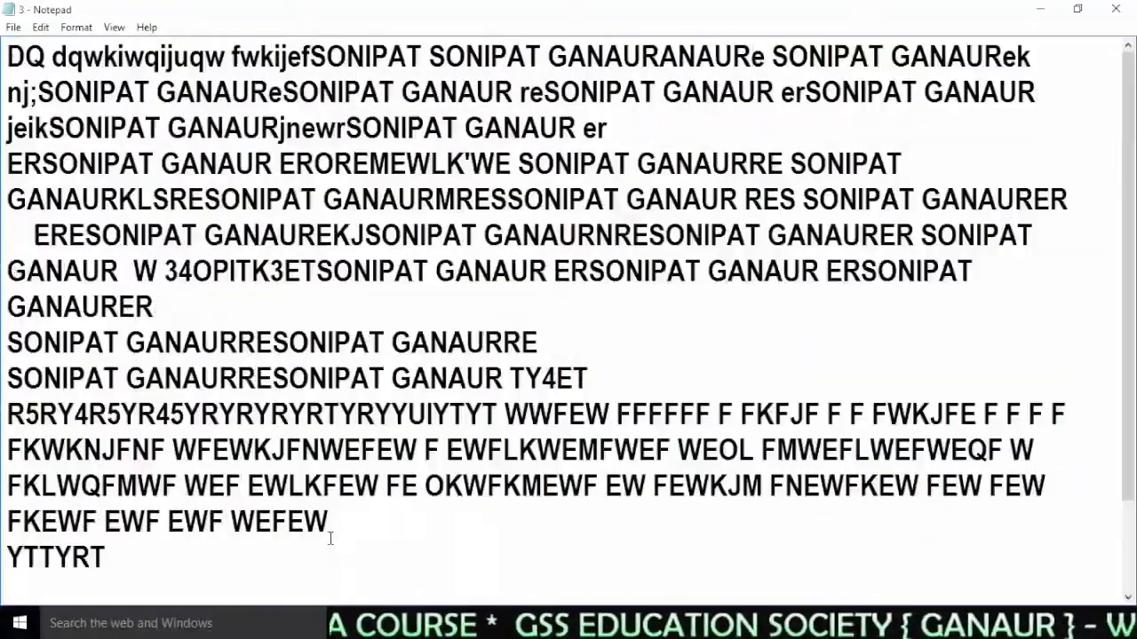
pyautogui.scroll(-1, 331, 538)
pyautogui.scroll(1, 332, 527)
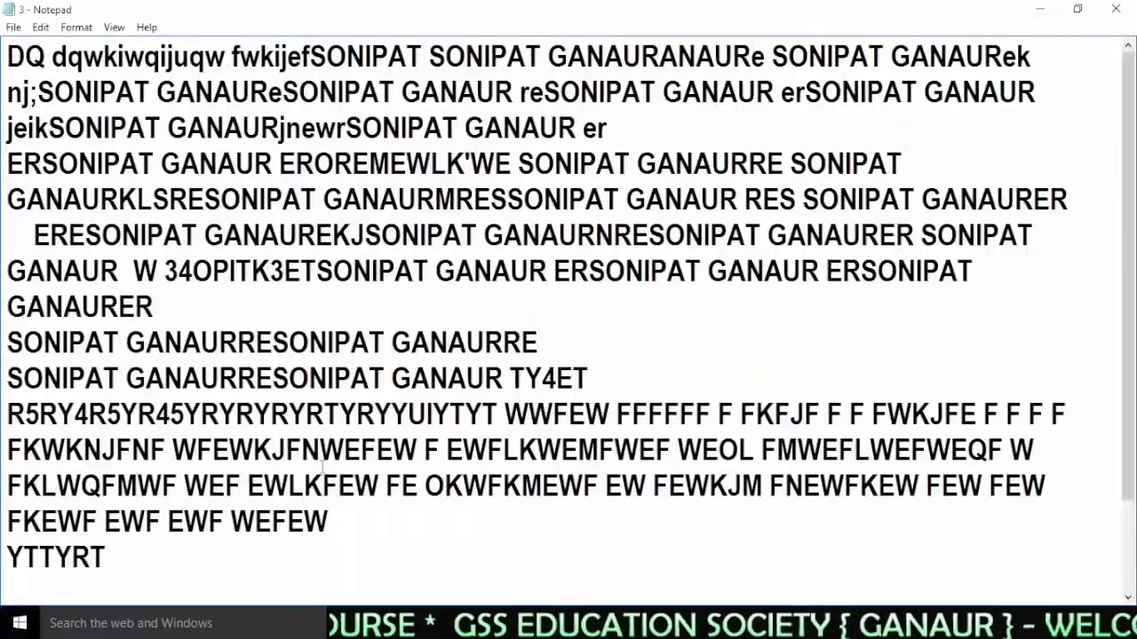
pyautogui.scroll(-1, 321, 464)
pyautogui.scroll(1, 321, 463)
pyautogui.scroll(-1, 321, 463)
pyautogui.scroll(1, 322, 464)
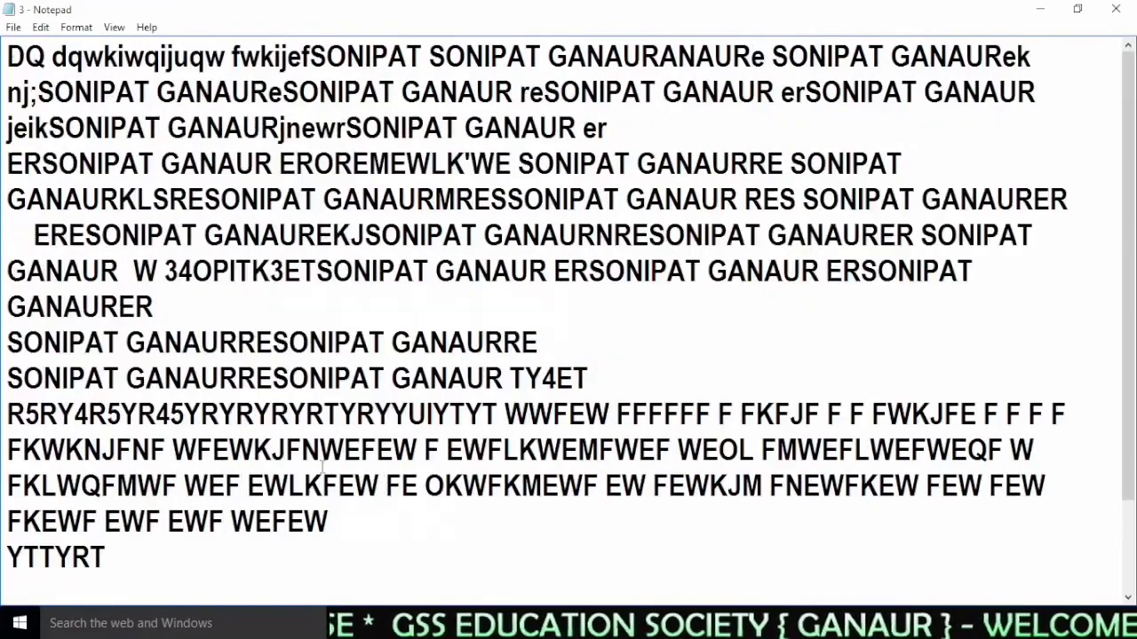
pyautogui.scroll(-1, 321, 464)
pyautogui.scroll(1, 322, 463)
pyautogui.scroll(-1, 321, 464)
pyautogui.scroll(1, 321, 463)
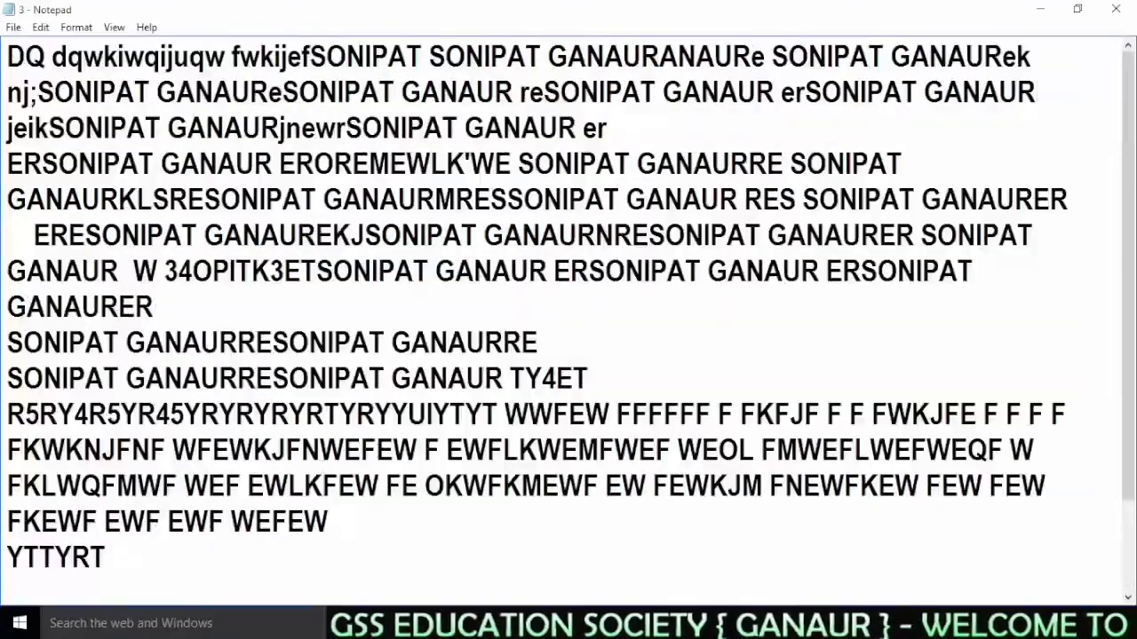
# Move the cursor line by line to the start of "YTTYRT" and review the wrapped text above and below it.
pyautogui.press('Left')
pyautogui.press('Right')
pyautogui.press('Up')
pyautogui.press('Up')
pyautogui.press('Up')
pyautogui.press('Up')
pyautogui.press('Up')
pyautogui.press('Down')
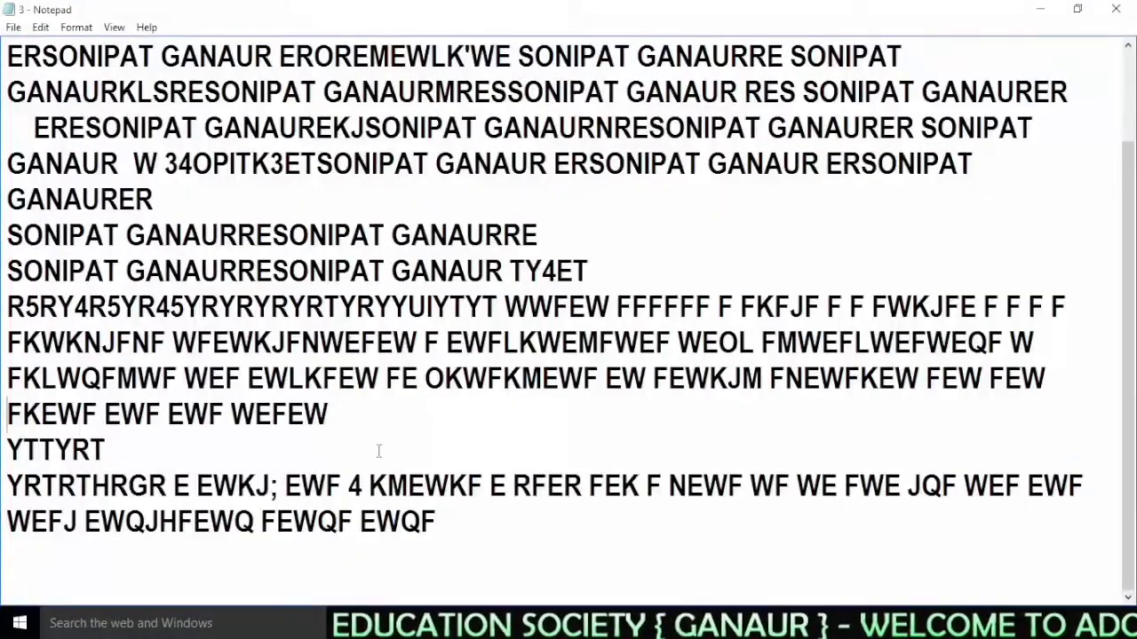
pyautogui.press('Down')
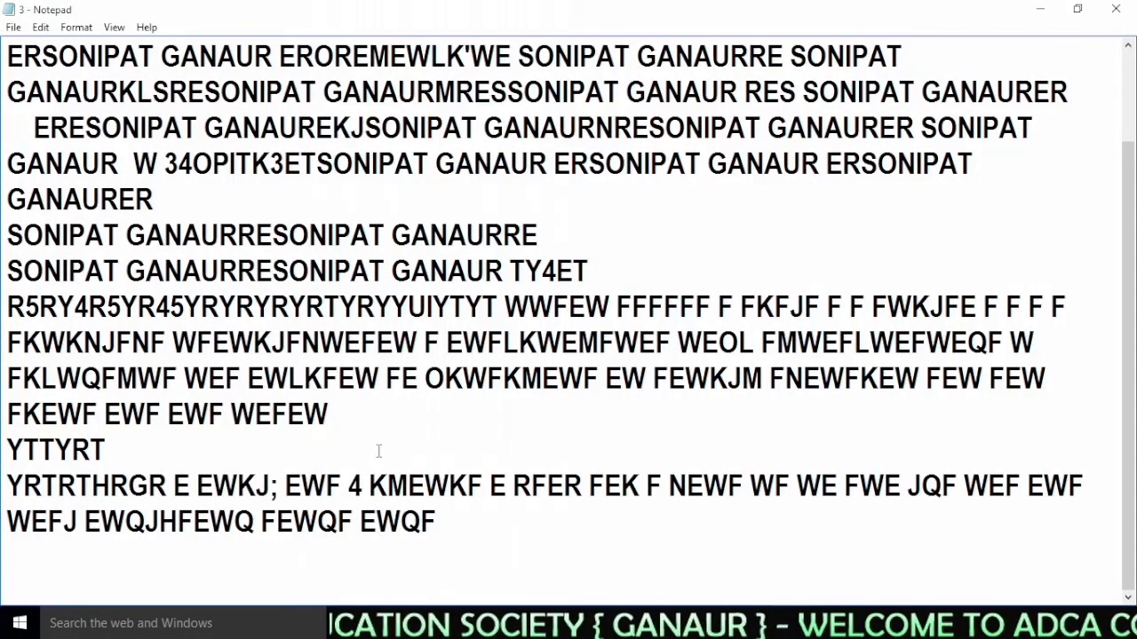
pyautogui.scroll(1, 379, 452)
pyautogui.scroll(-1, 379, 452)
pyautogui.scroll(1, 379, 452)
pyautogui.scroll(-1, 379, 453)
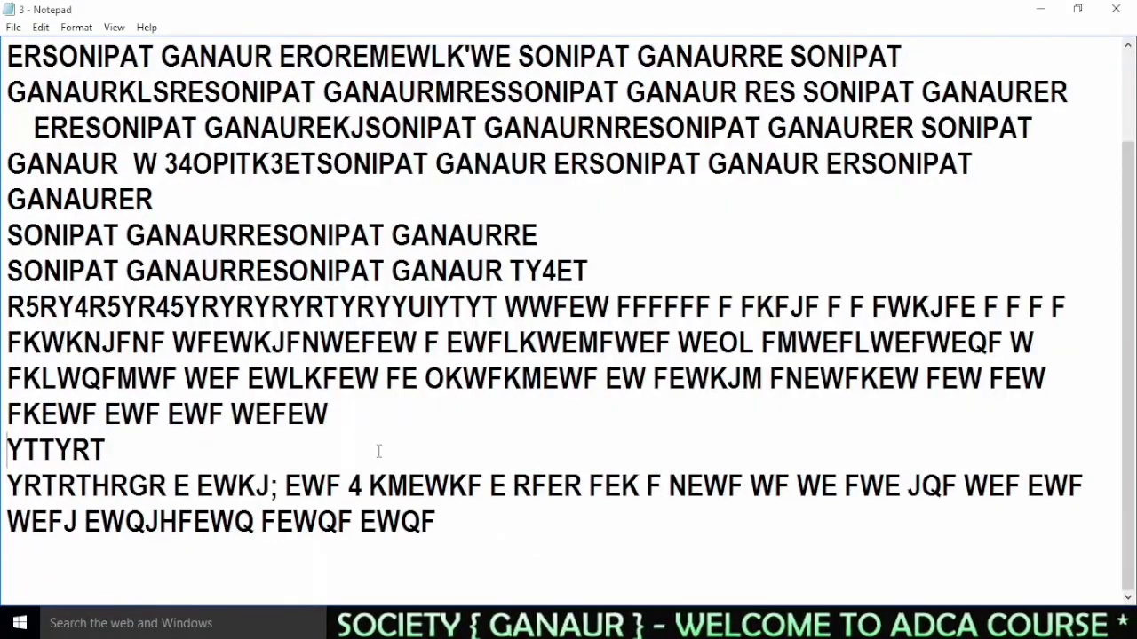
pyautogui.scroll(1, 378, 452)
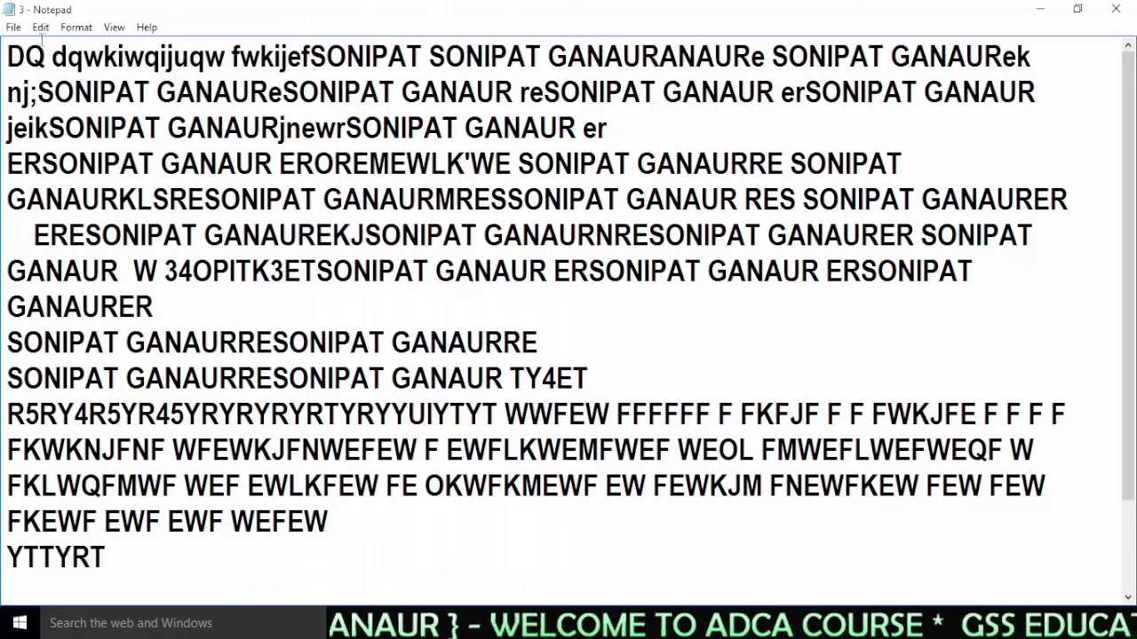
# Select all of the document's text and clear the selection again.
pyautogui.click(41, 27)
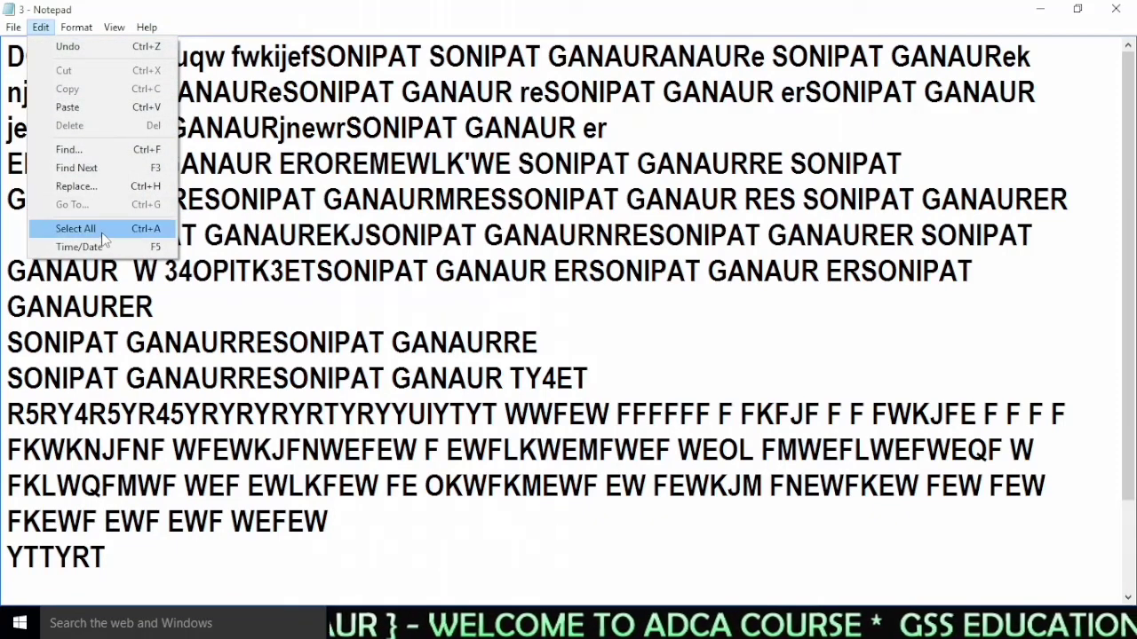
pyautogui.click(76, 228)
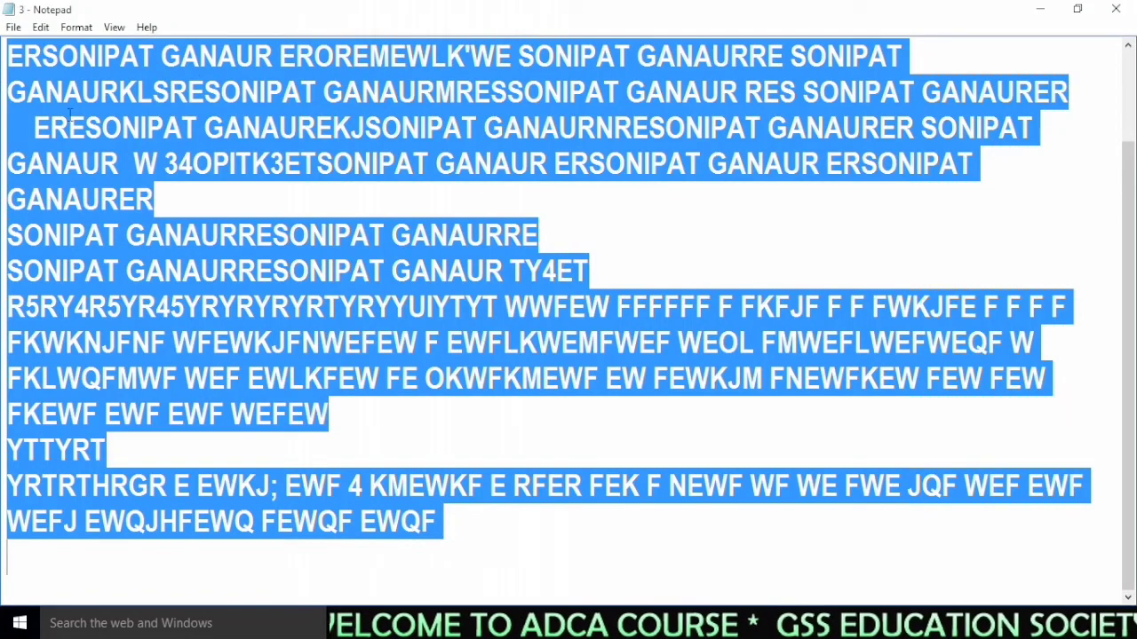
pyautogui.click(184, 182)
# Insert the current time and date on the line below the last filler text, and highlight the inserted time part to point it out.
pyautogui.click(41, 26)
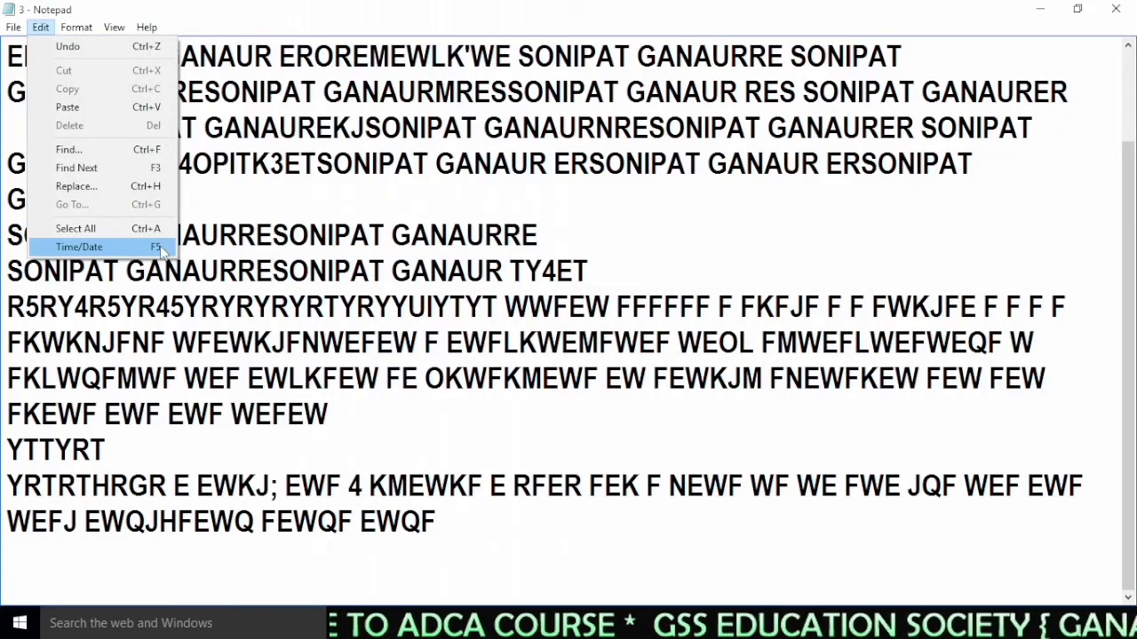
pyautogui.click(436, 520)
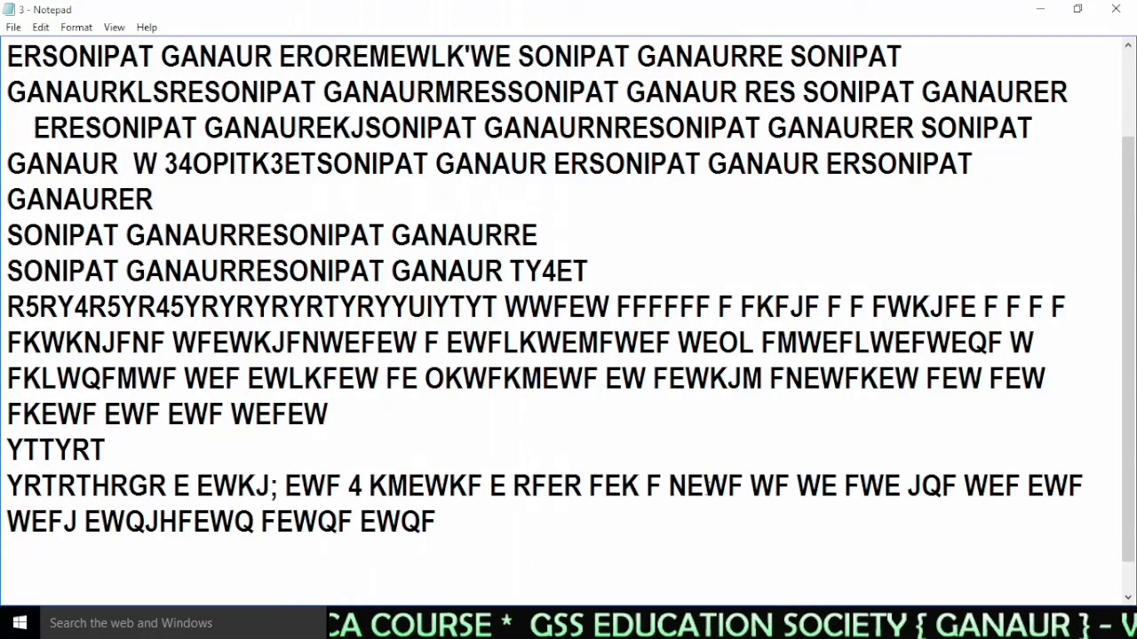
pyautogui.click(41, 27)
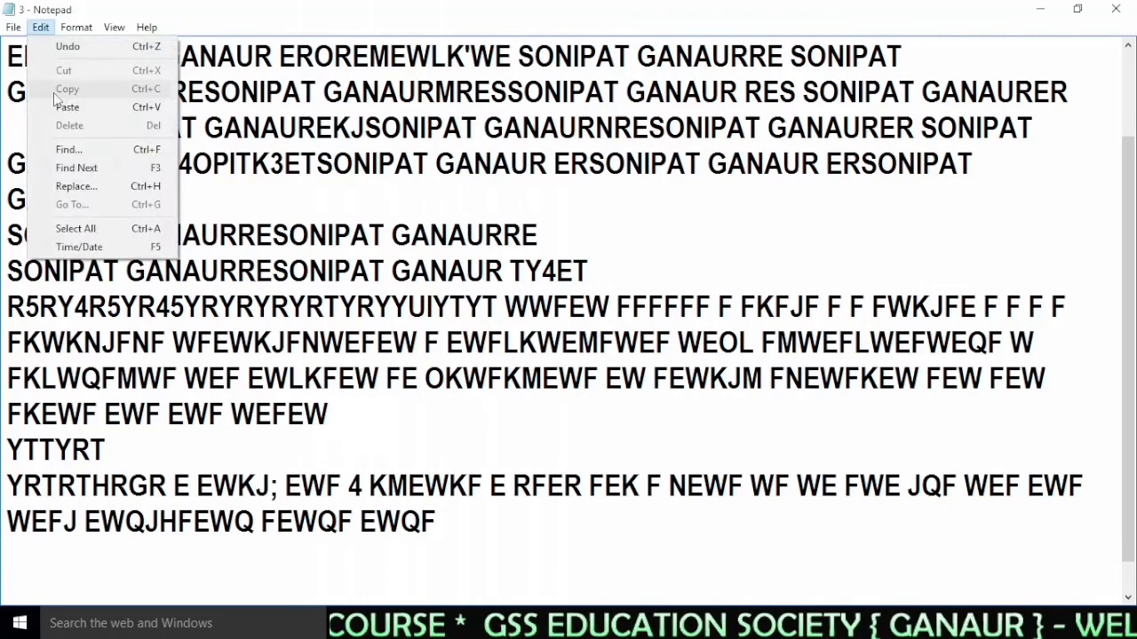
pyautogui.click(98, 249)
pyautogui.moveTo(124, 560); pyautogui.dragTo(262, 561)
pyautogui.moveTo(119, 566); pyautogui.dragTo(3, 547)
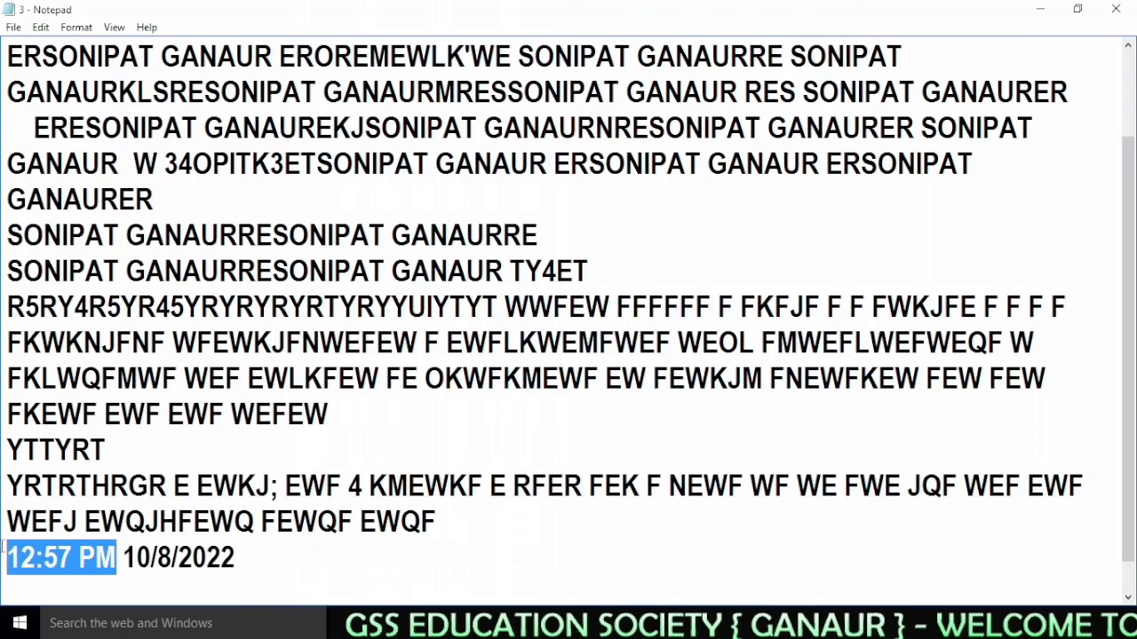
pyautogui.click(249, 562)
# Insert the current time and date again directly after the first stamp, and once more on a new line.
pyautogui.click(41, 28)
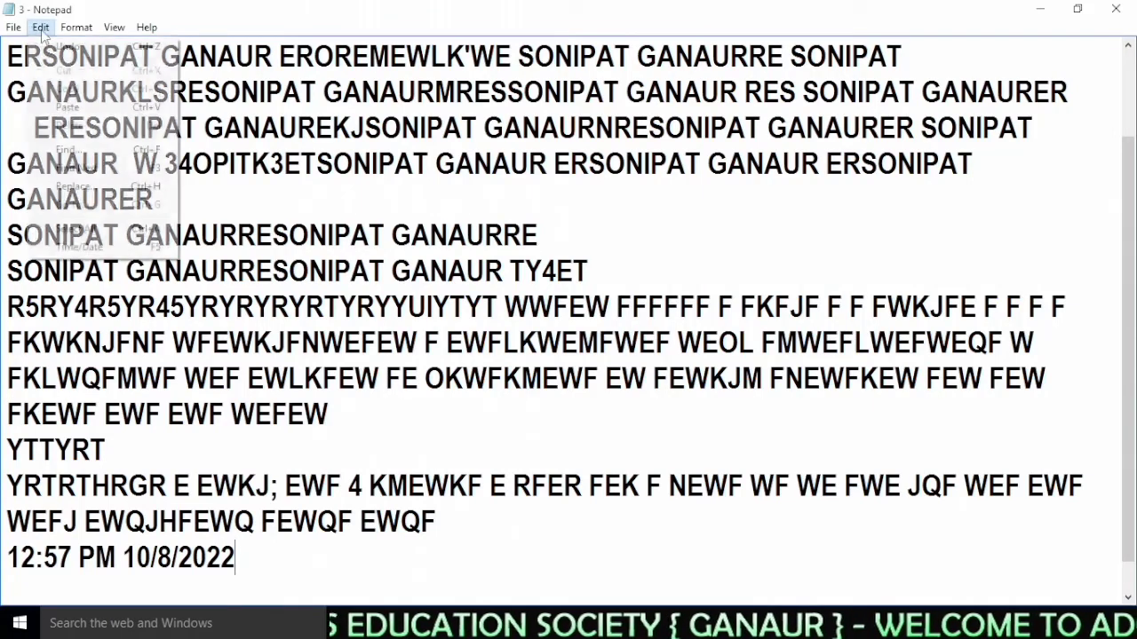
pyautogui.click(158, 249)
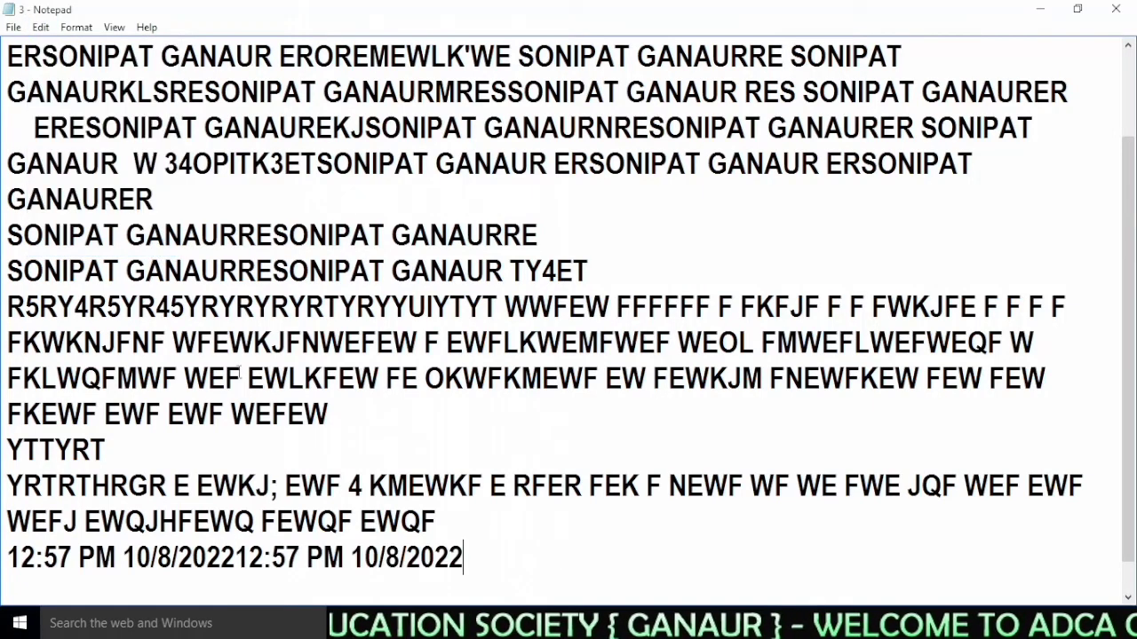
pyautogui.press('Return')
pyautogui.press('F5')
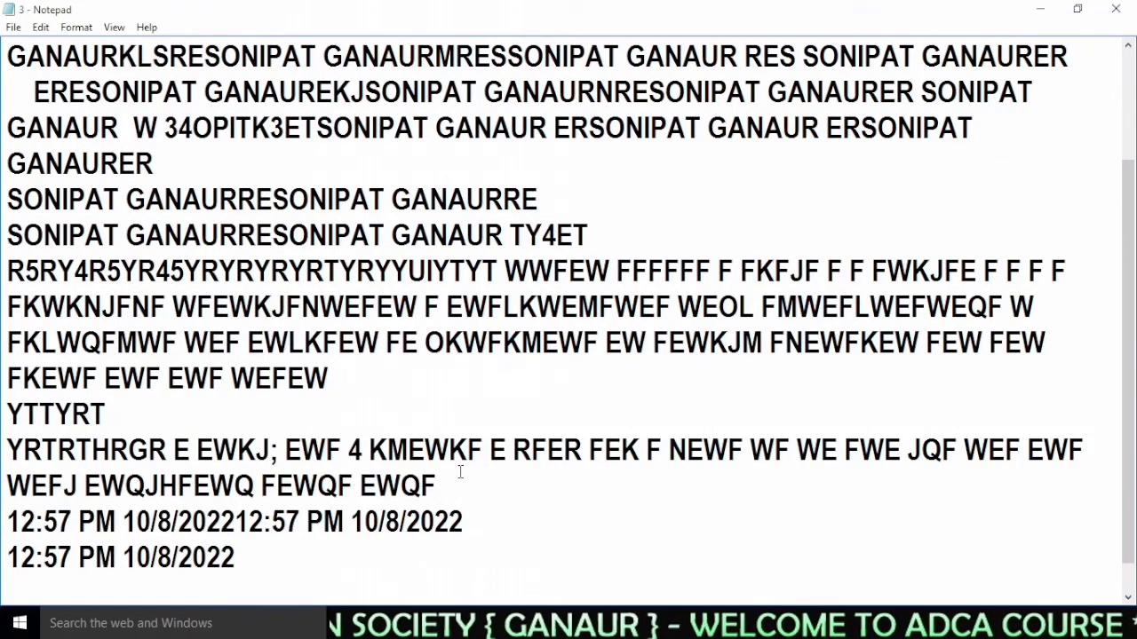
pyautogui.click(41, 26)
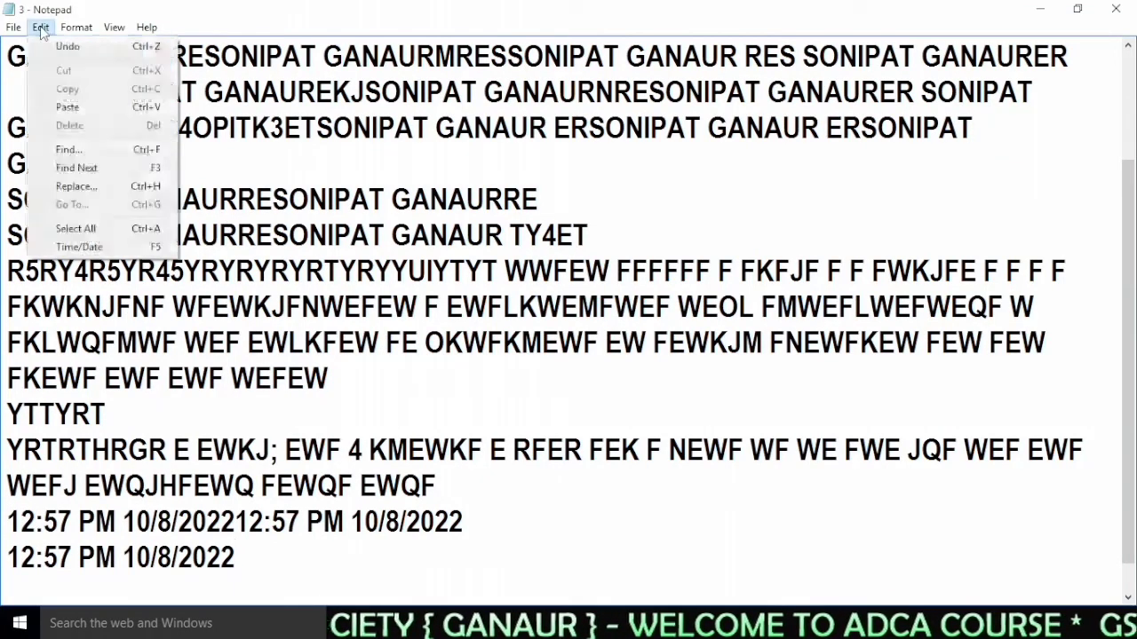
pyautogui.click(510, 554)
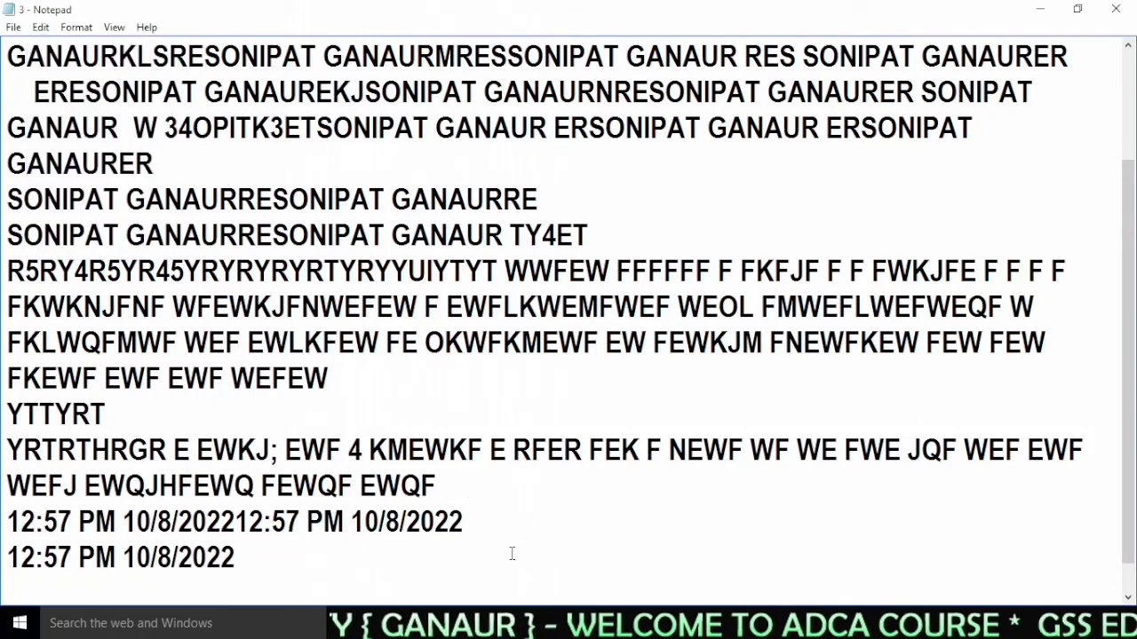
pyautogui.click(75, 29)
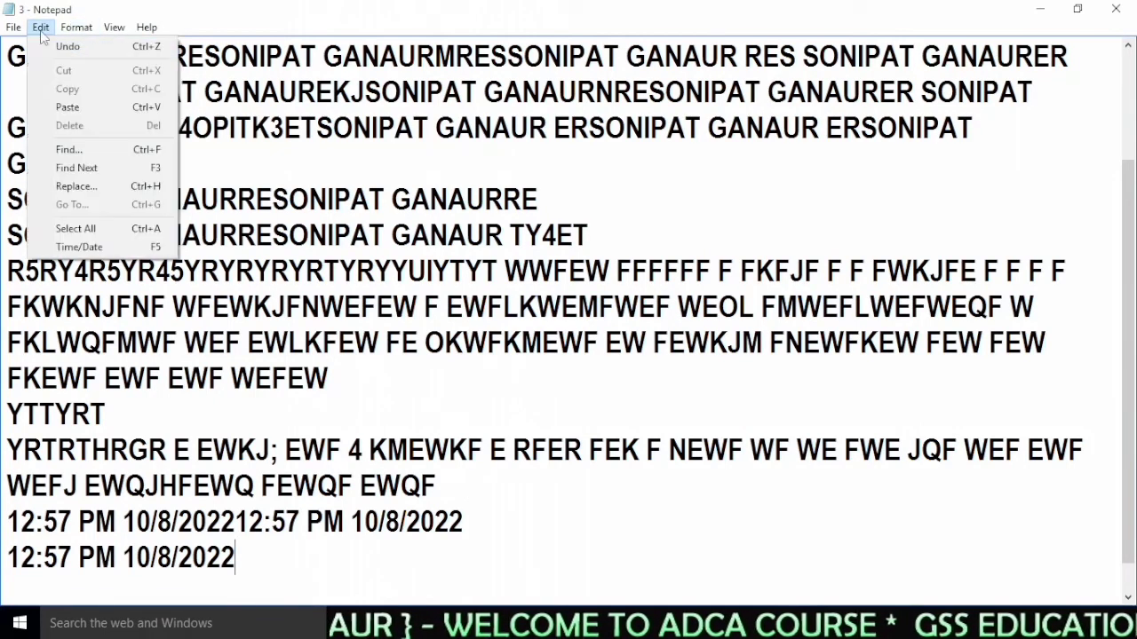
pyautogui.moveTo(120, 29)
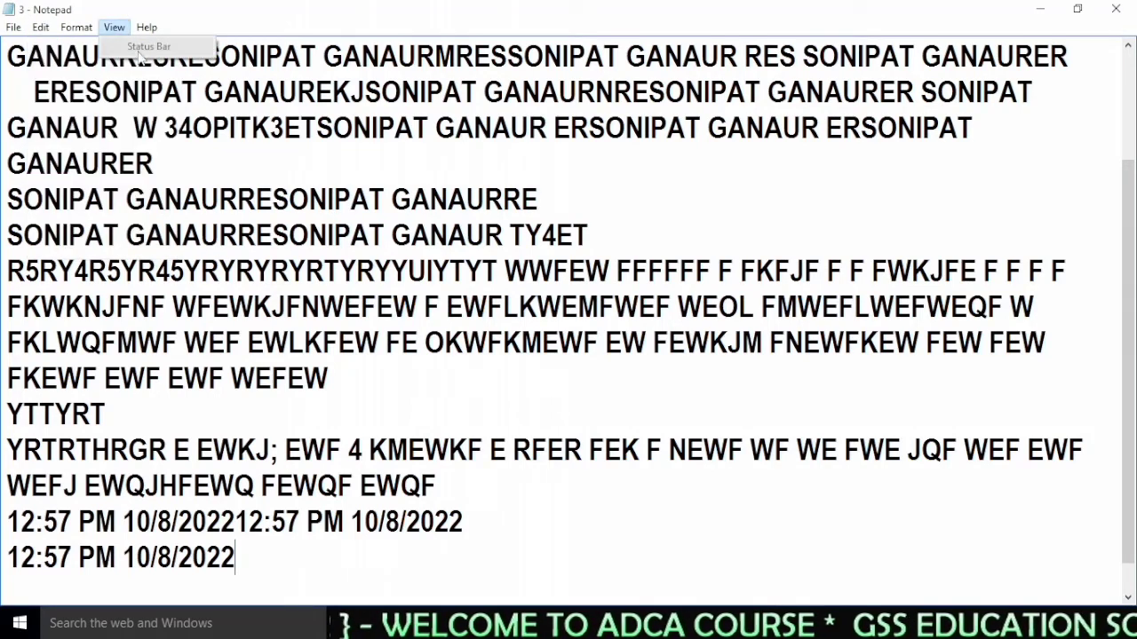
pyautogui.moveTo(68, 28)
pyautogui.click(510, 543)
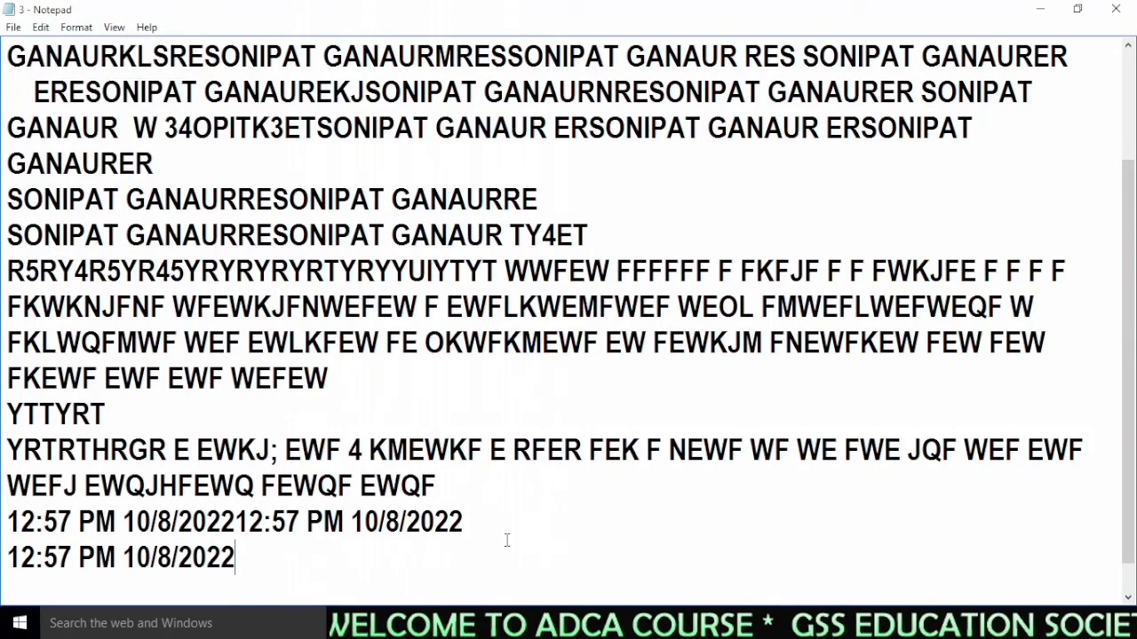
pyautogui.click(494, 533)
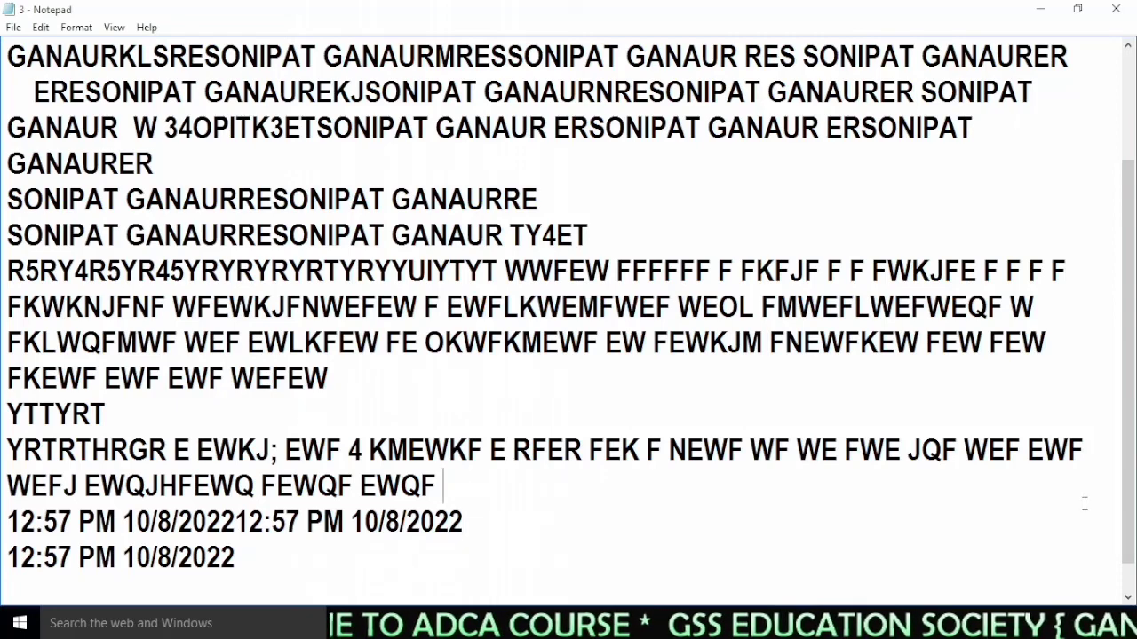
# Turn off Word Wrap and check whether the Go To command is available.
pyautogui.click(71, 29)
pyautogui.click(89, 46)
pyautogui.click(41, 27)
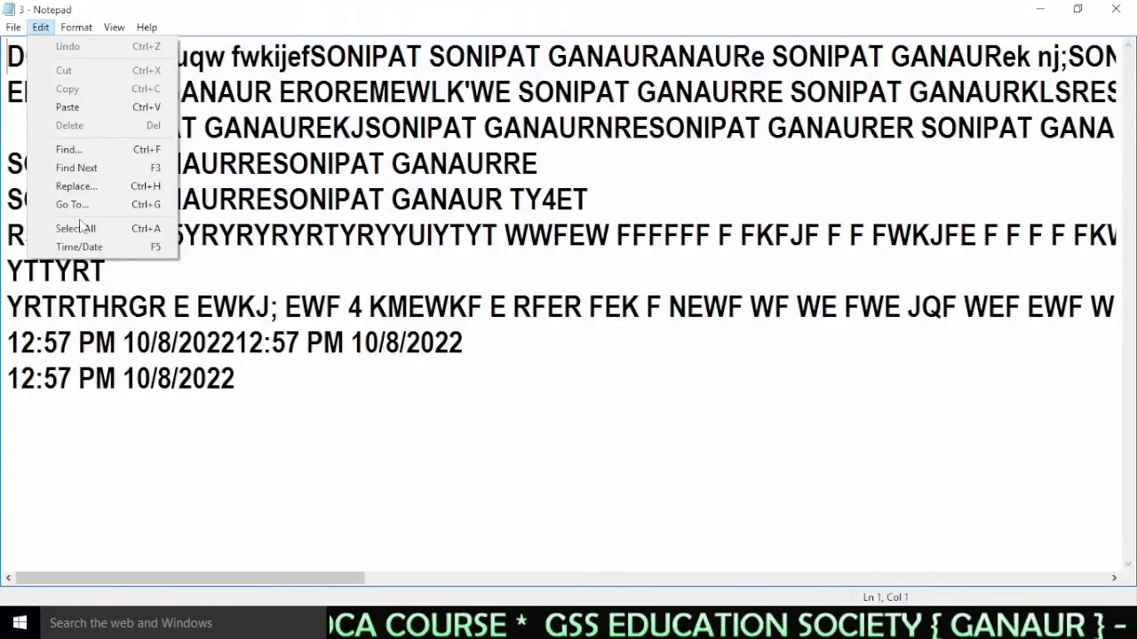
pyautogui.moveTo(114, 27)
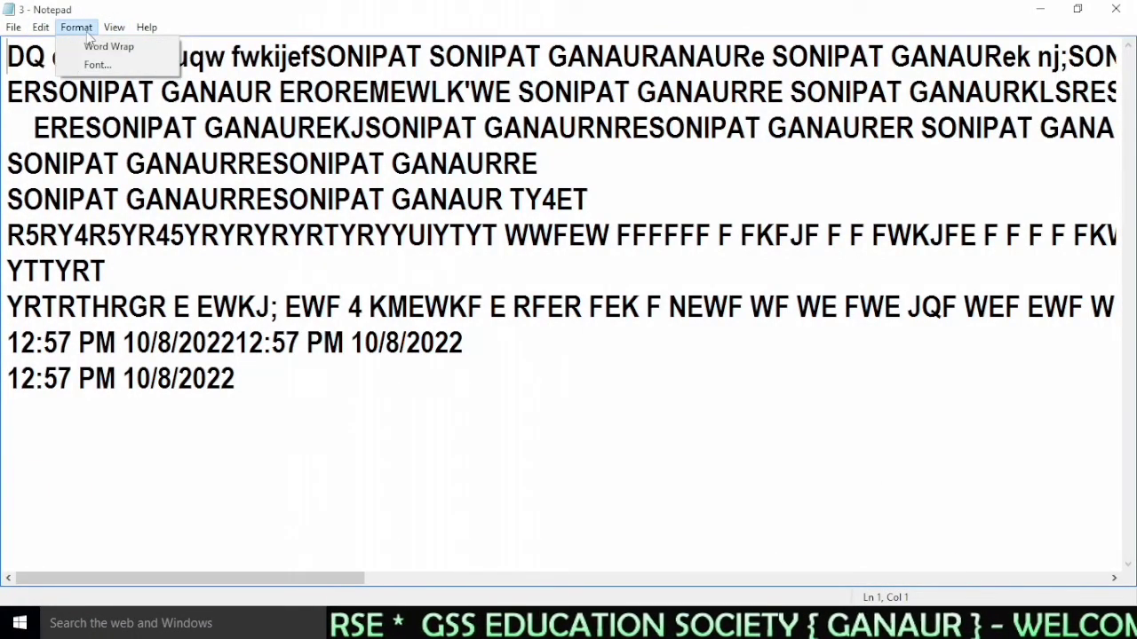
# Start a new line after the last time and date, and place the cursor after "ANAURe" in the first line to check its line and column.
pyautogui.click(253, 385)
pyautogui.press('Return')
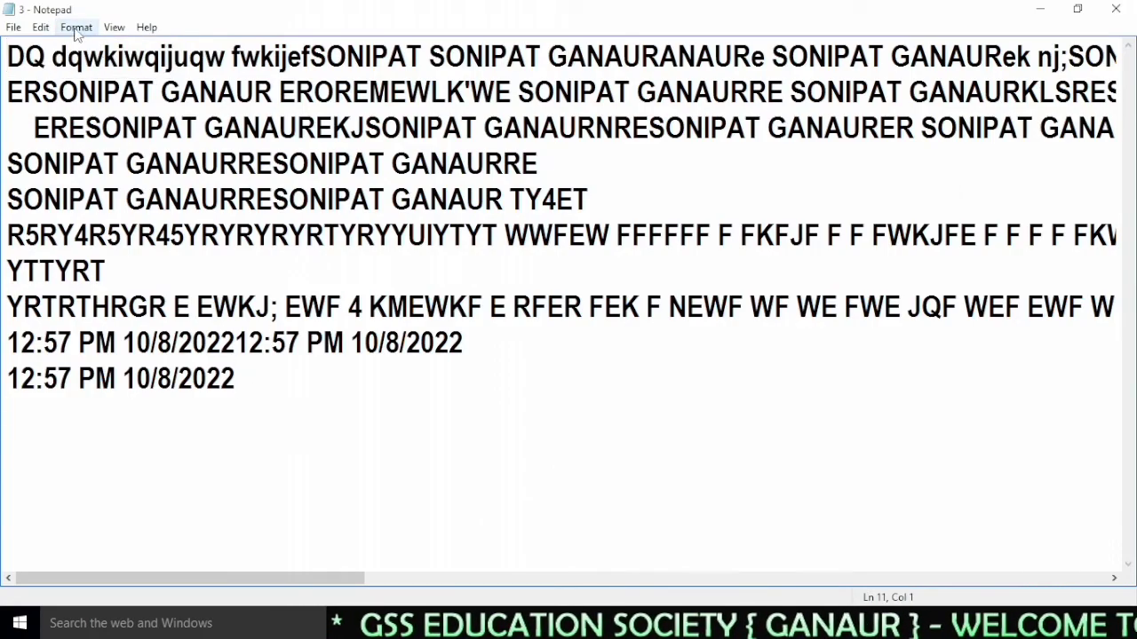
pyautogui.moveTo(281, 582); pyautogui.dragTo(208, 502)
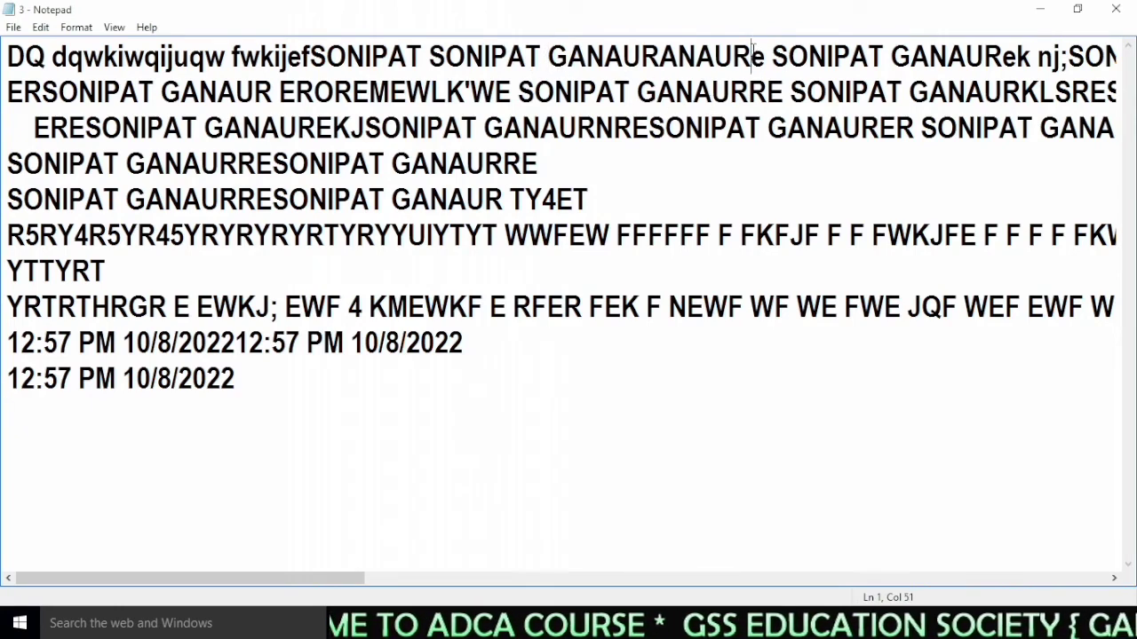
pyautogui.click(769, 58)
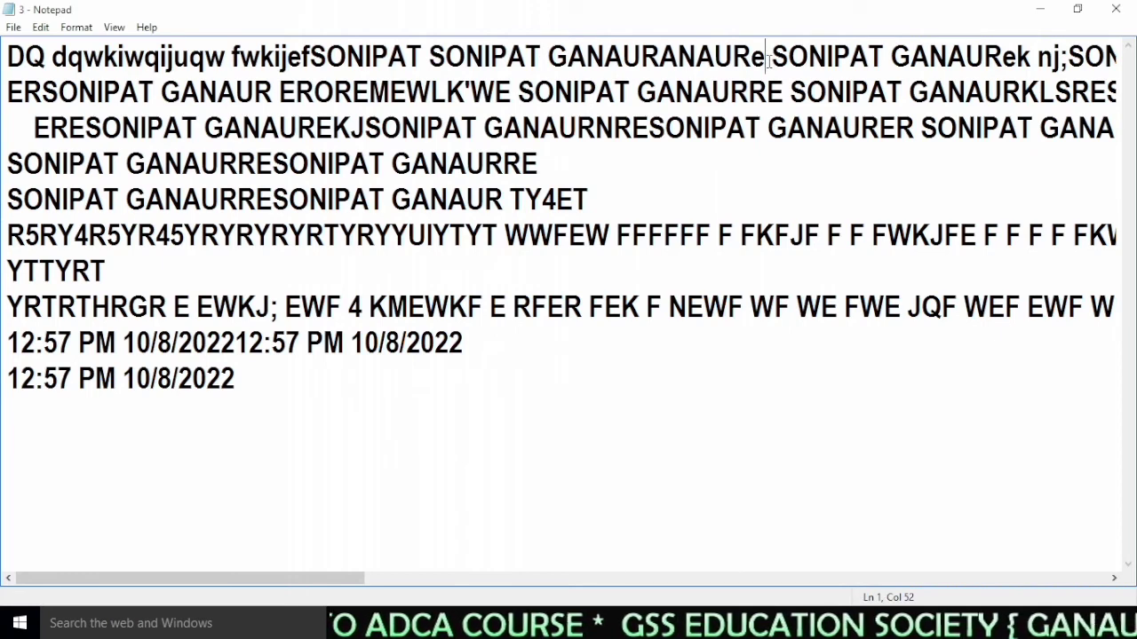
# Place the cursor on the empty last line and at several points in the first line to check the line and column position.
pyautogui.click(378, 421)
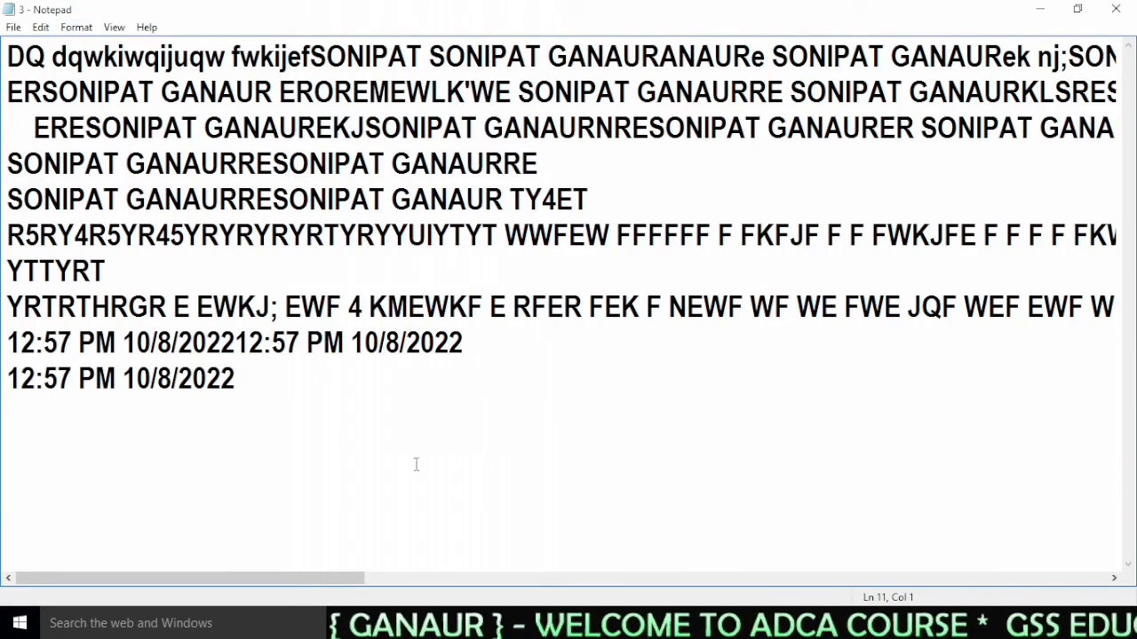
pyautogui.moveTo(718, 55); pyautogui.dragTo(744, 306)
pyautogui.click(651, 411)
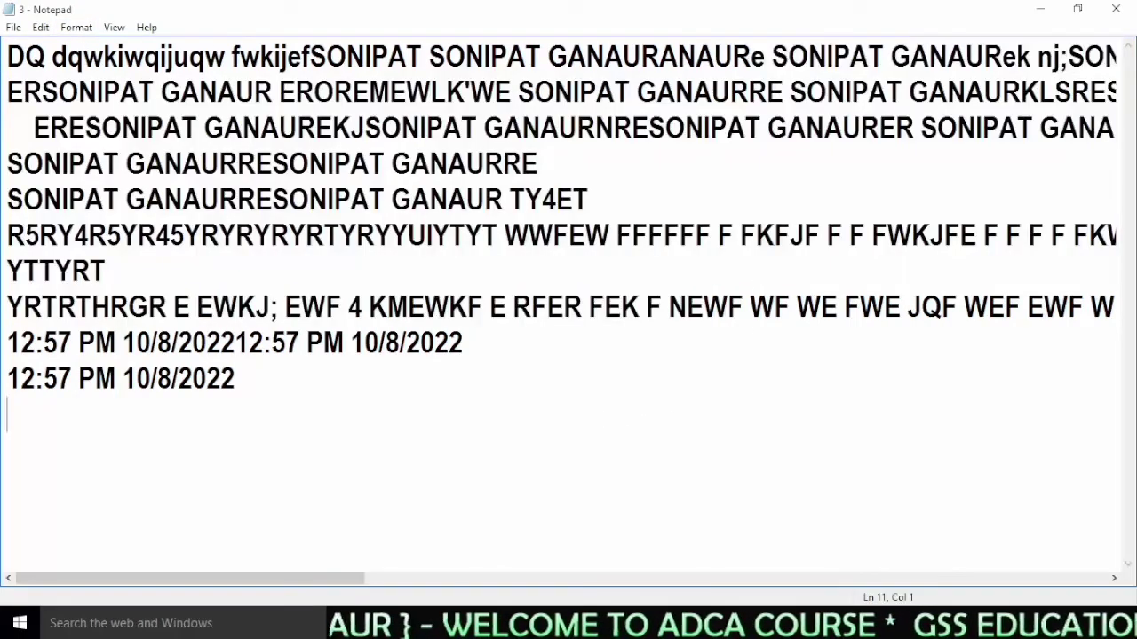
pyautogui.click(40, 27)
pyautogui.click(662, 59)
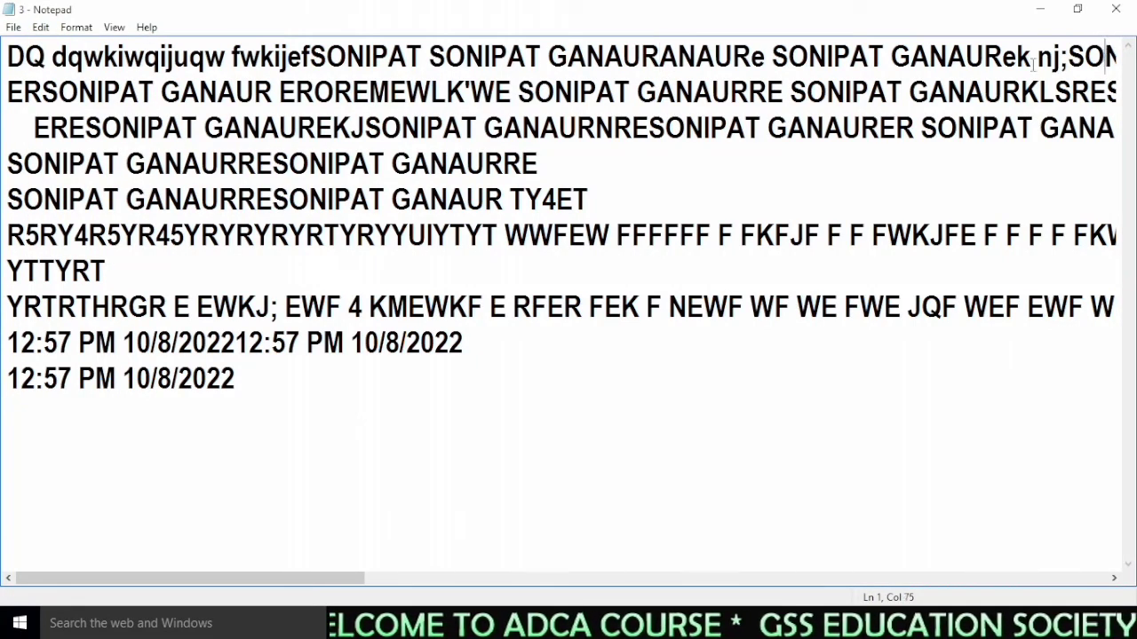
pyautogui.click(676, 57)
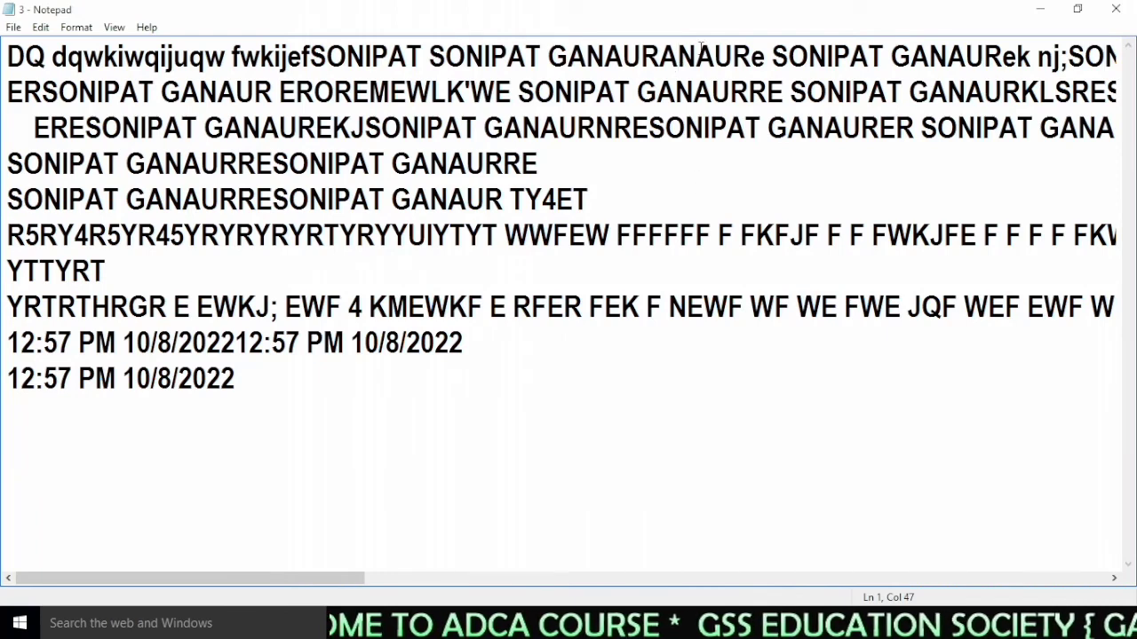
# Reduce the document's font size, keeping the Arial Narrow Bold font, and return the cursor to the empty last line.
pyautogui.click(41, 29)
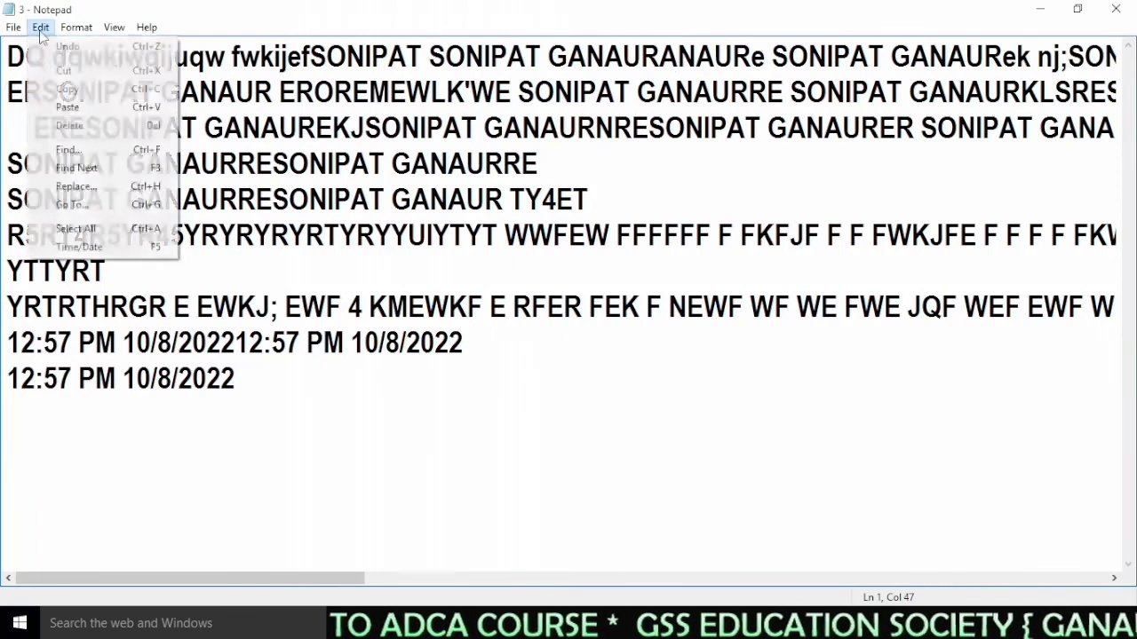
pyautogui.moveTo(71, 30)
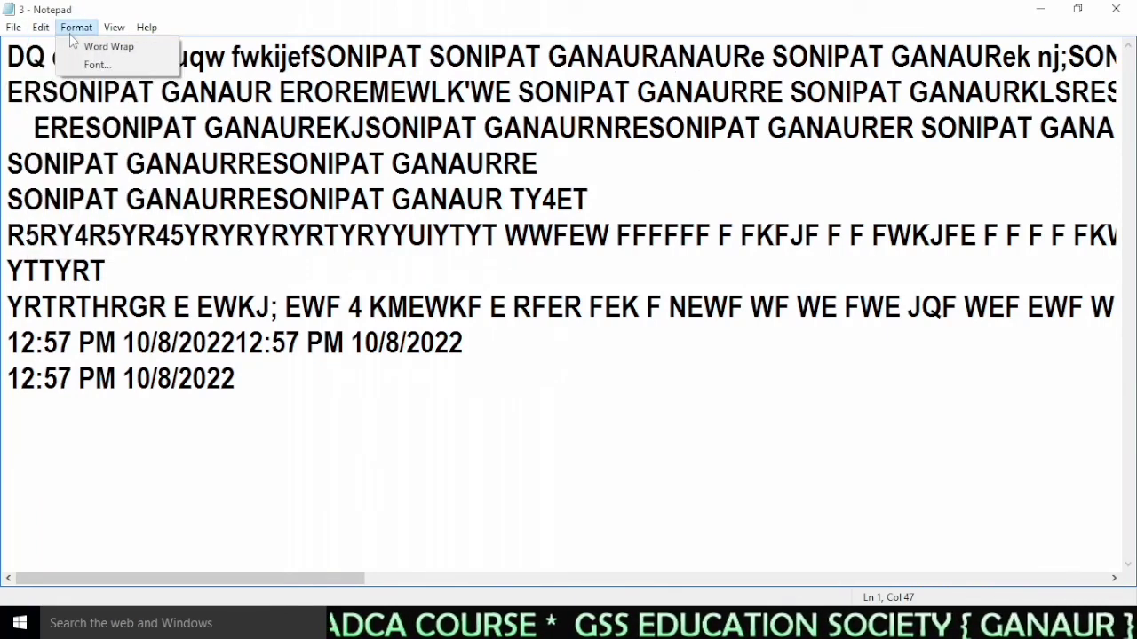
pyautogui.click(91, 66)
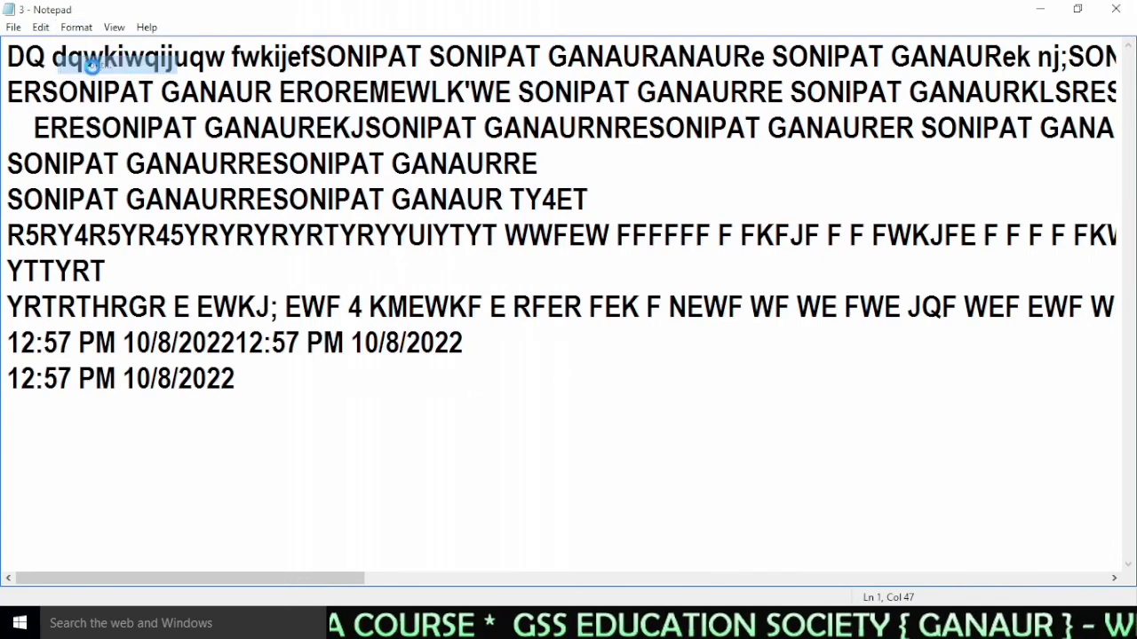
pyautogui.click(325, 211)
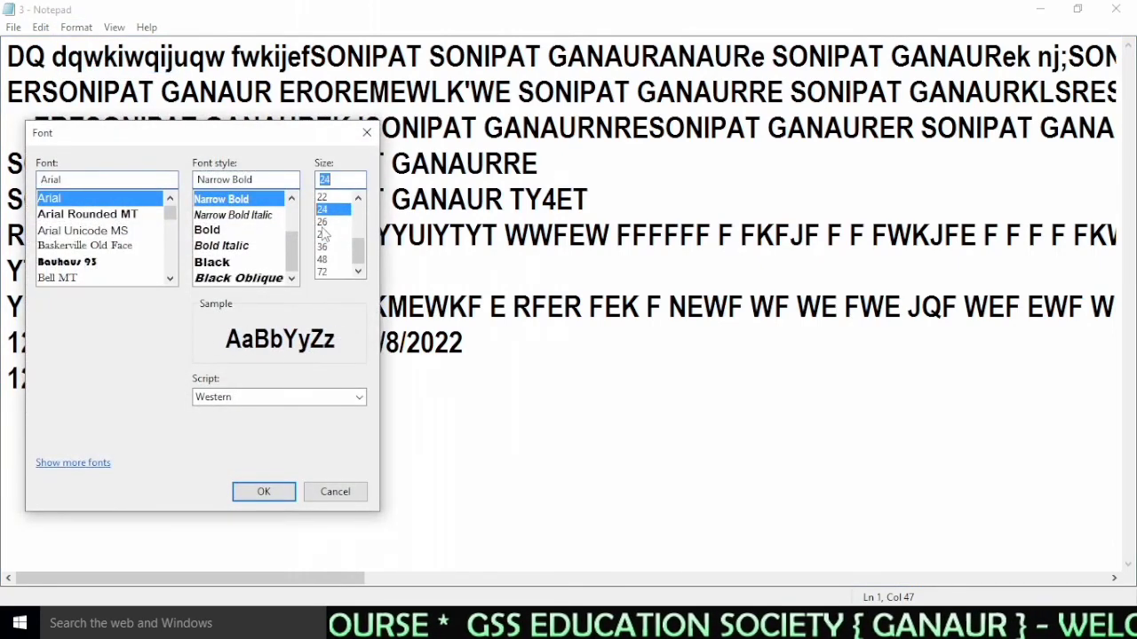
pyautogui.click(275, 491)
pyautogui.click(114, 27)
pyautogui.click(190, 399)
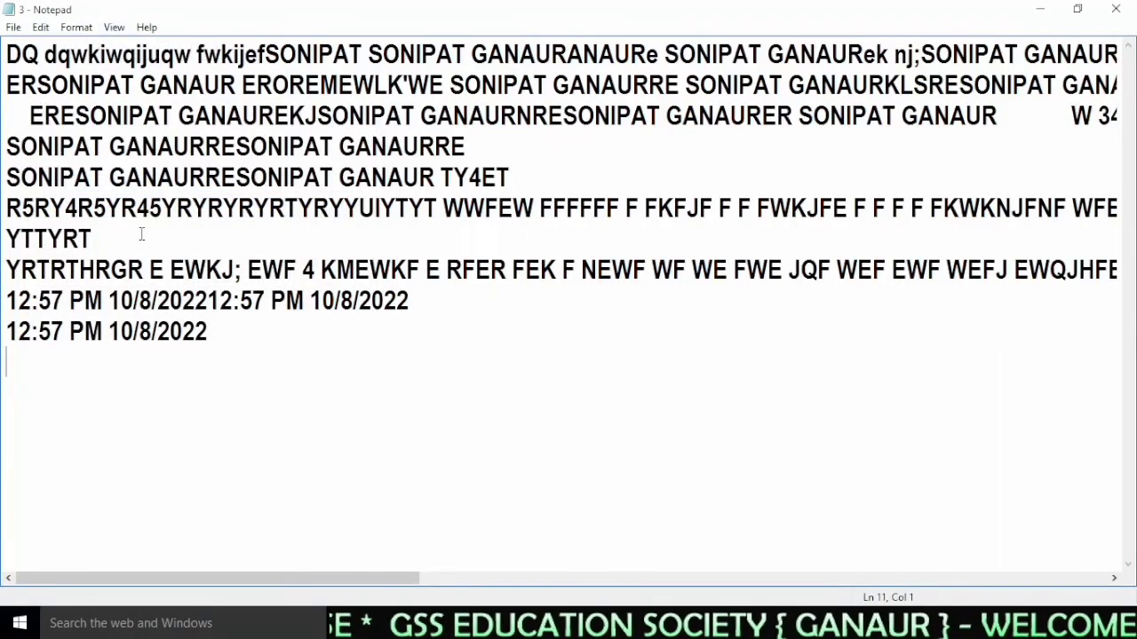
# View the About Notepad information and close it.
pyautogui.click(147, 27)
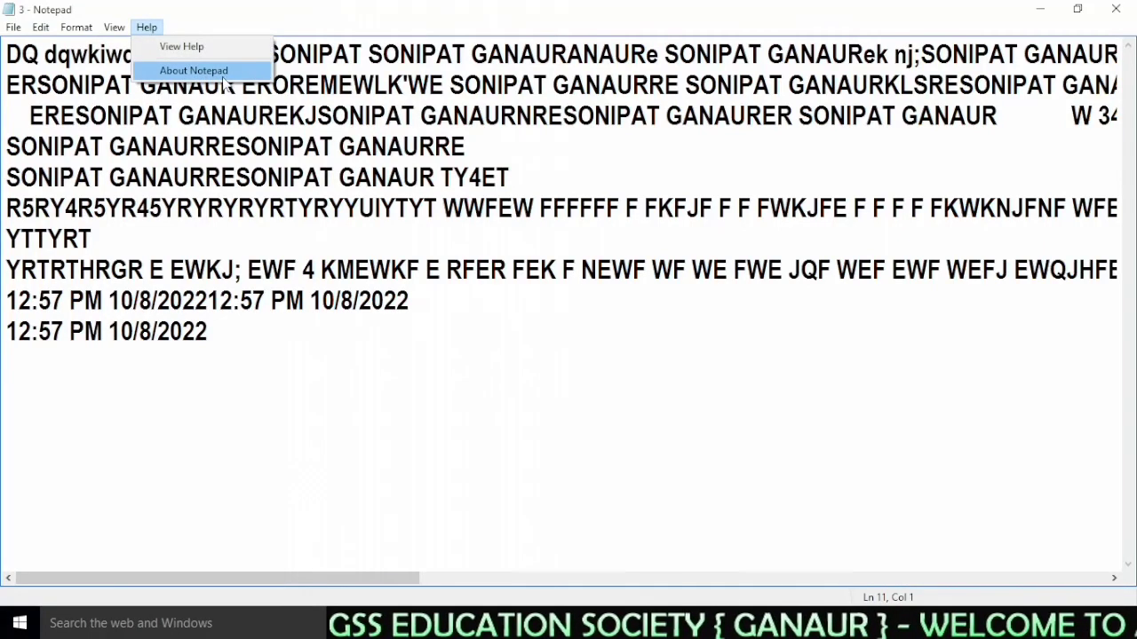
pyautogui.click(255, 78)
pyautogui.moveTo(267, 90); pyautogui.dragTo(380, 101)
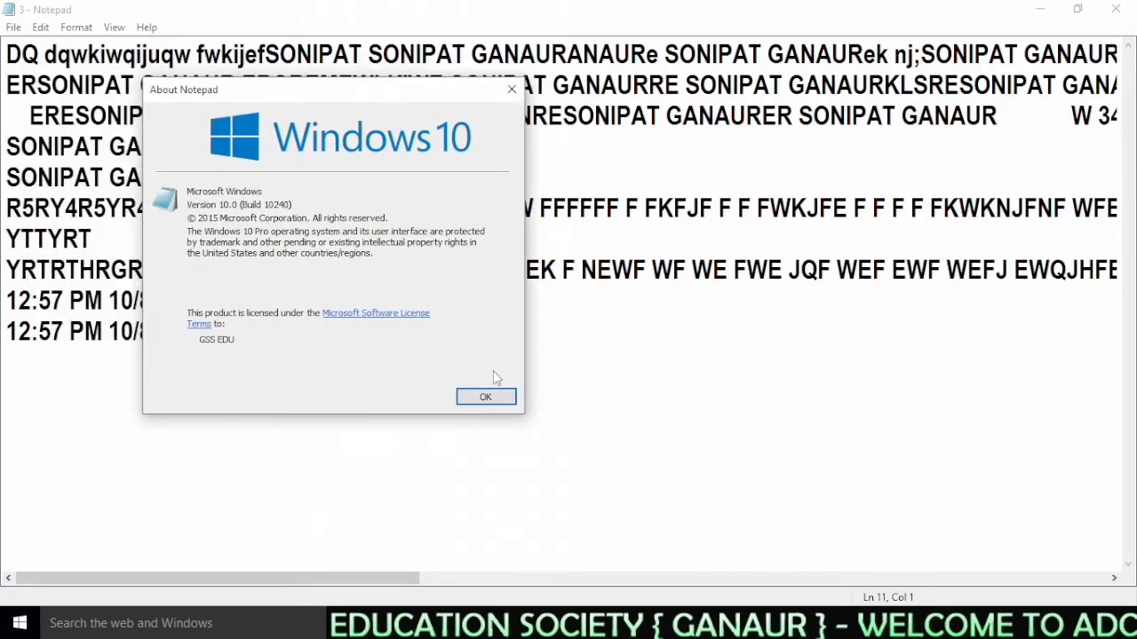
pyautogui.click(500, 402)
# Open Notepad's help, look over the "Get connected to the Internet" page, and close the Tips window.
pyautogui.click(147, 28)
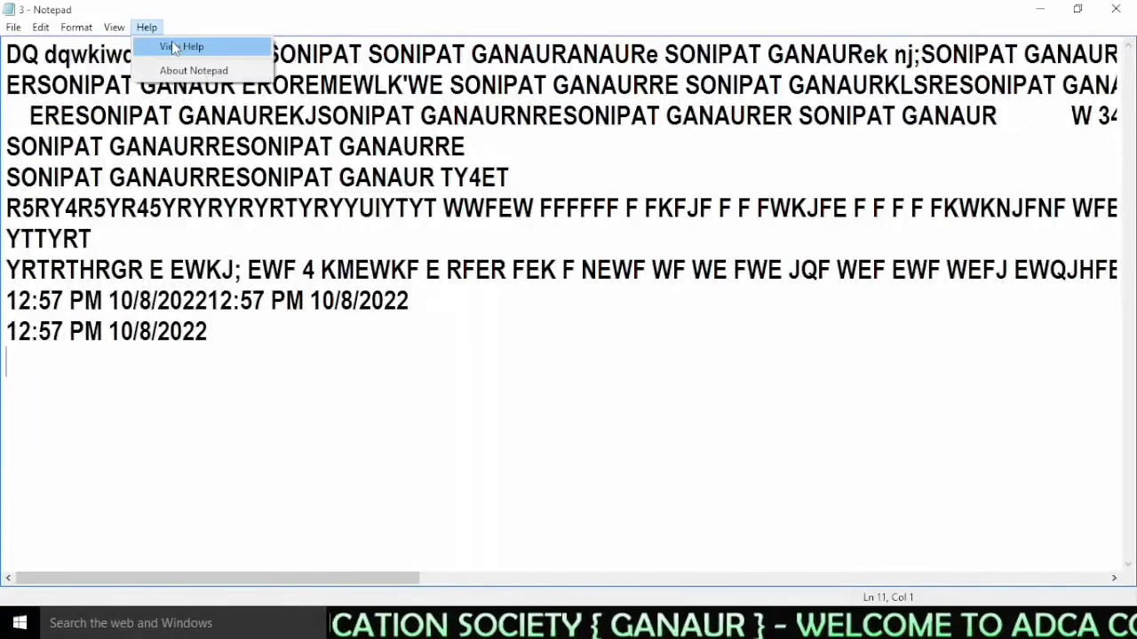
pyautogui.click(386, 180)
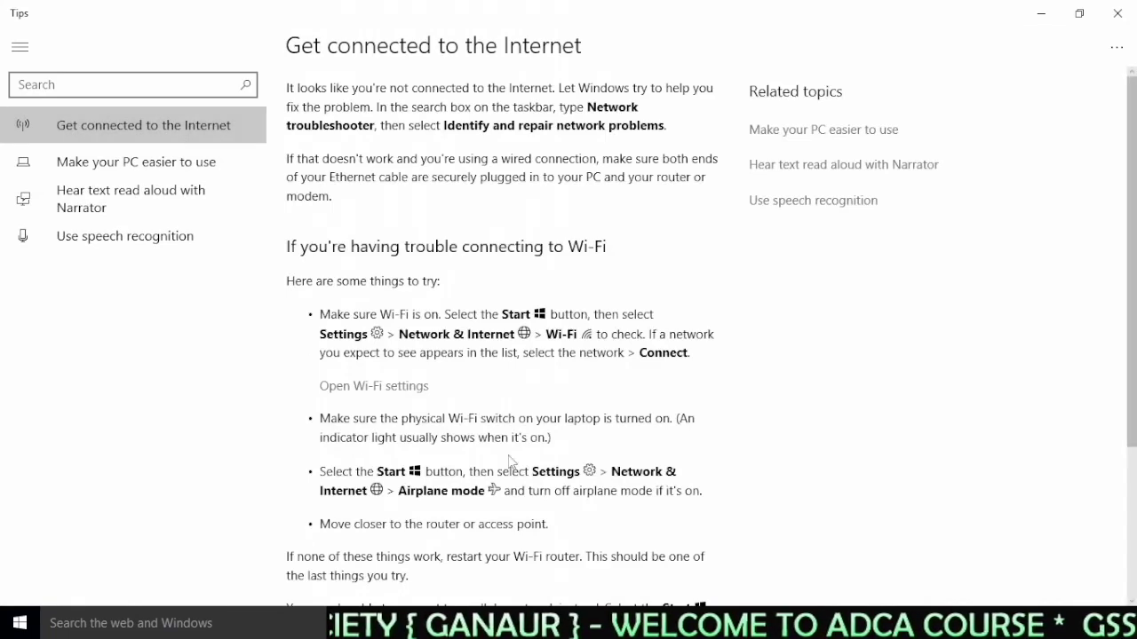
pyautogui.scroll(-3, 554, 455)
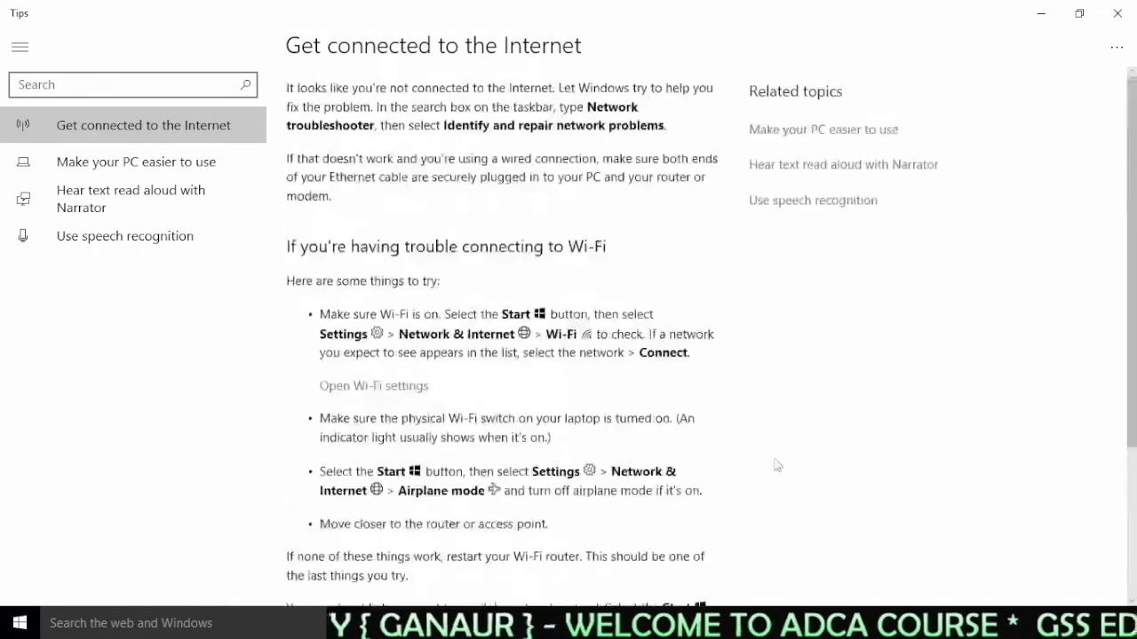
pyautogui.click(1117, 13)
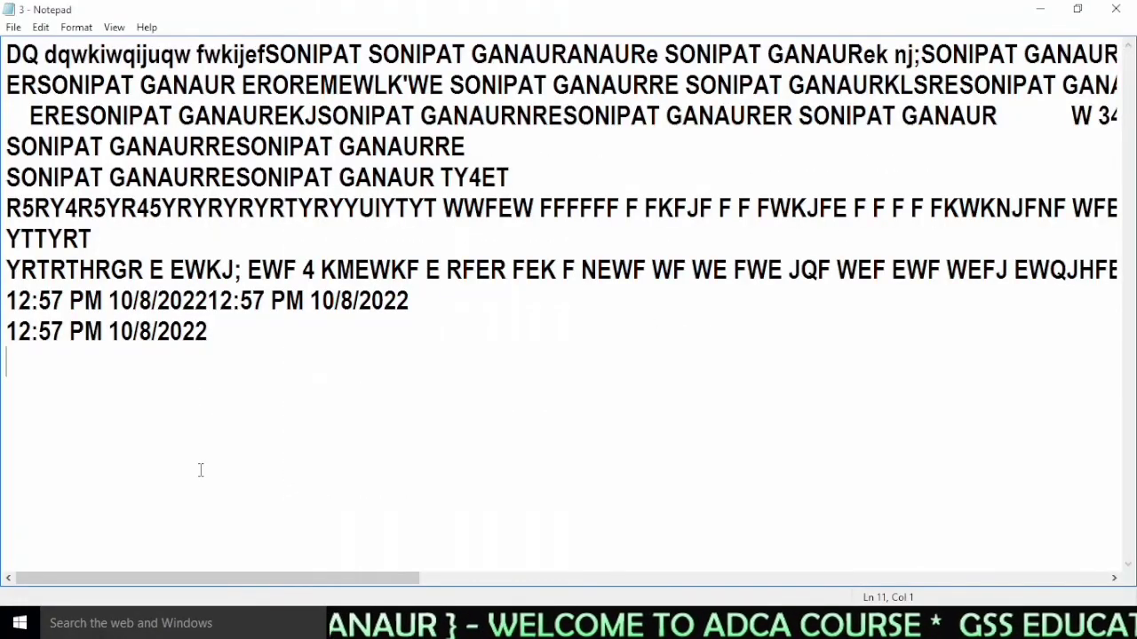
# Clear all text from the document and enter the symbols <<<<>>>>??:::"""||||\,,....////// on the second line.
pyautogui.hotkey('ctrl', 'a')
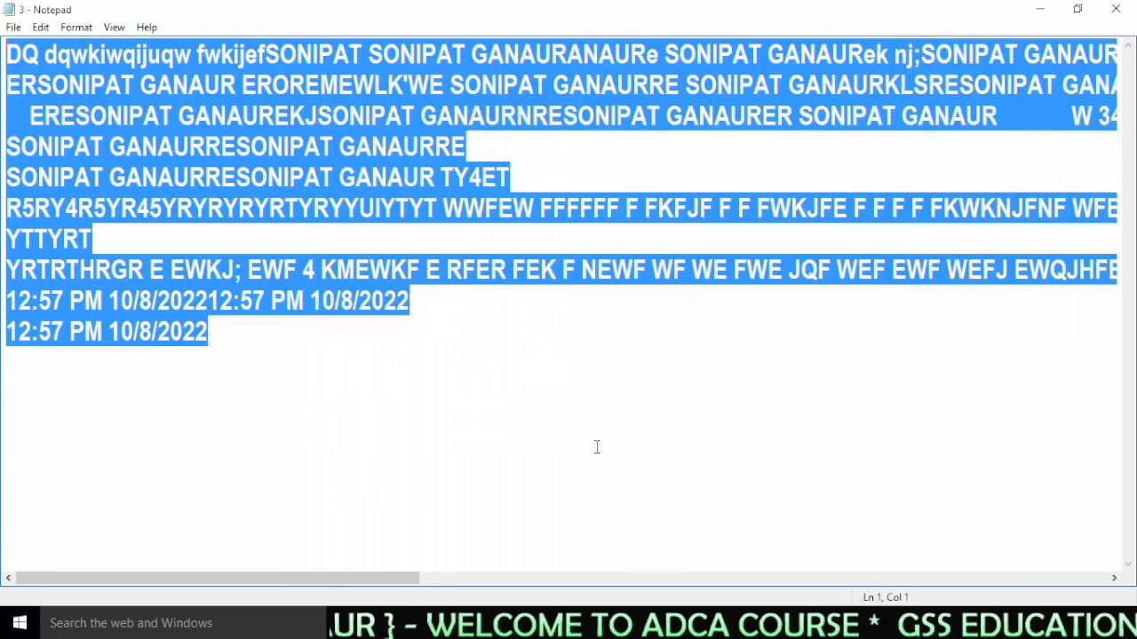
pyautogui.press('Delete')
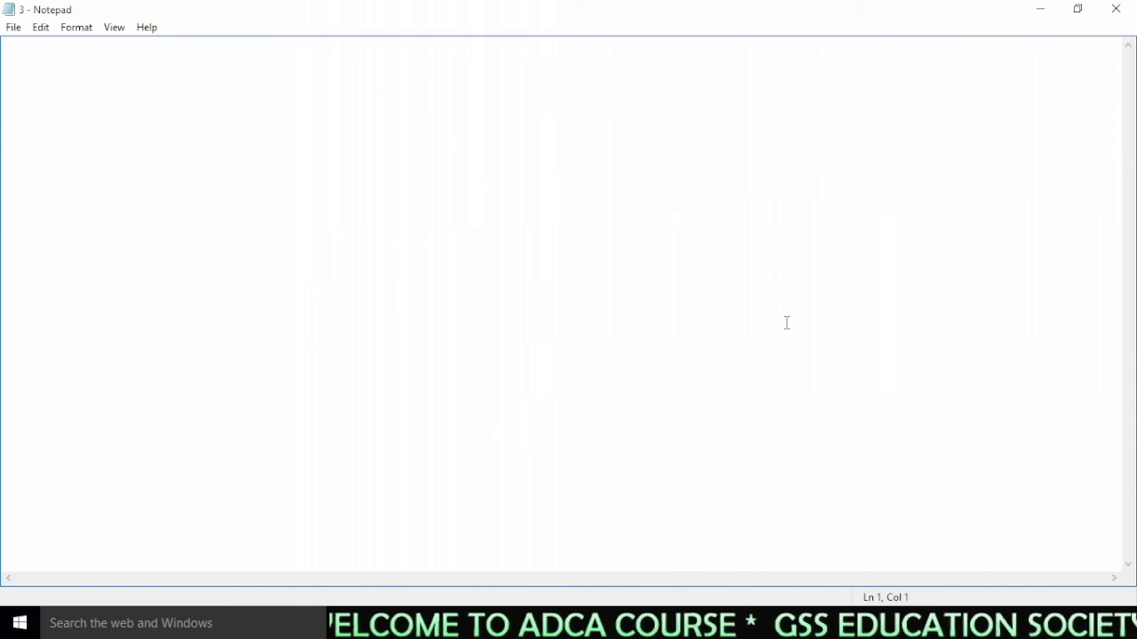
pyautogui.press('Return')
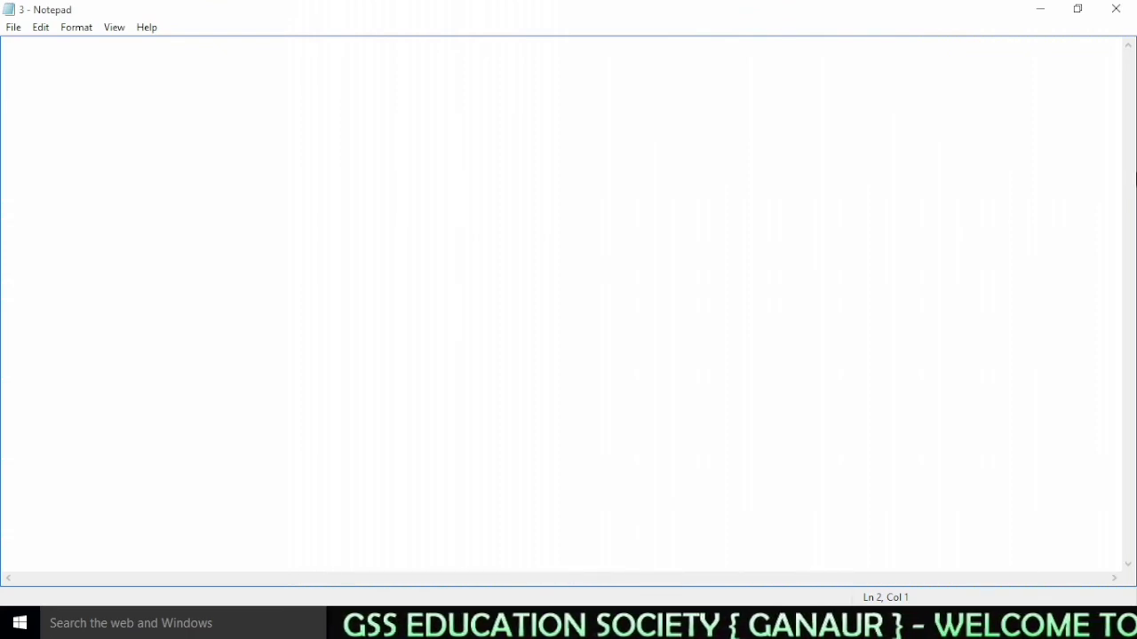
pyautogui.write('<<<<')
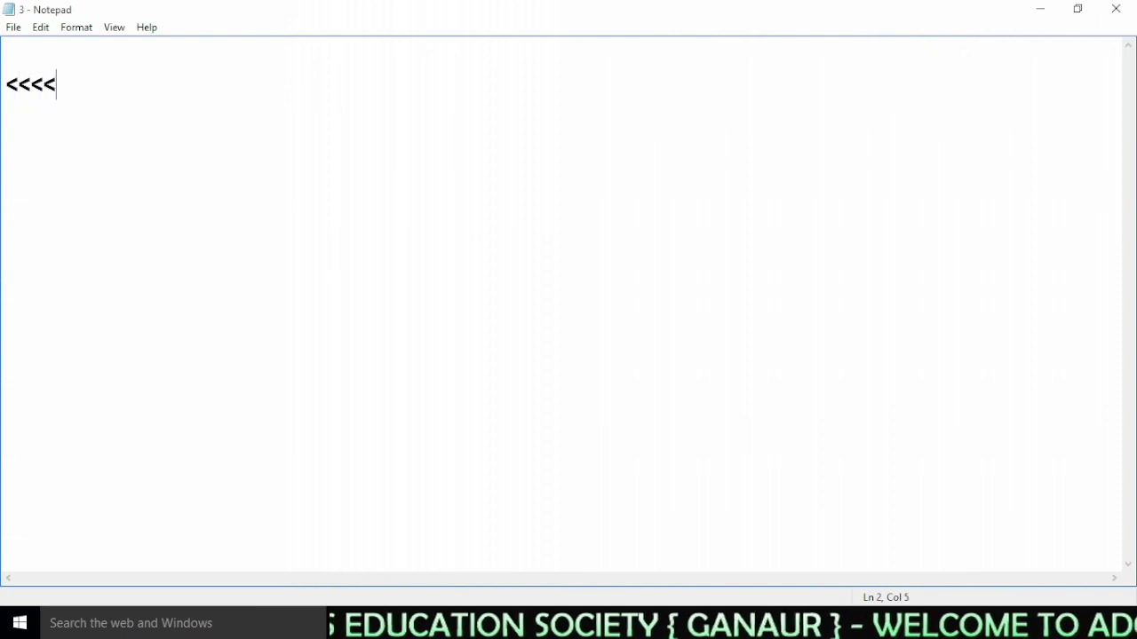
pyautogui.write('>>>>')
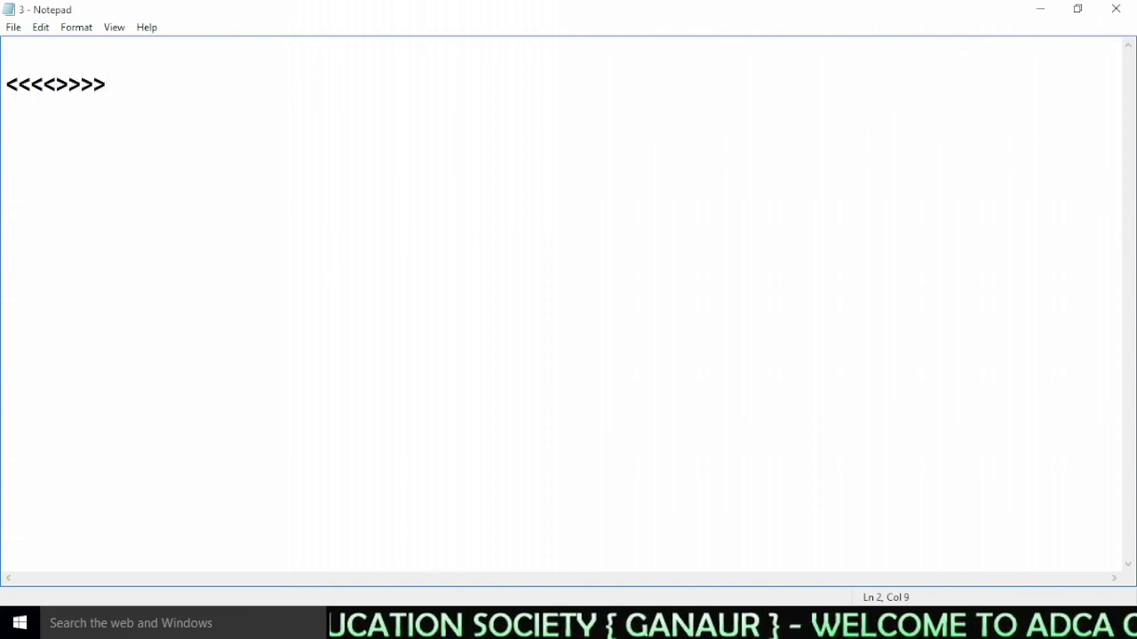
pyautogui.write('??:')
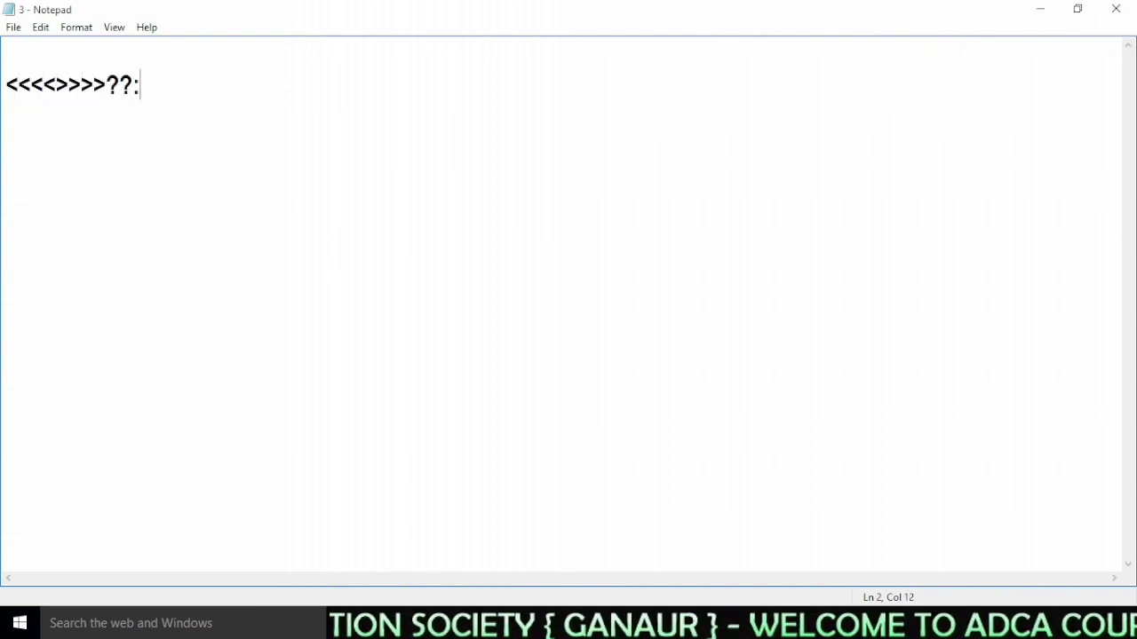
pyautogui.write('::"""')
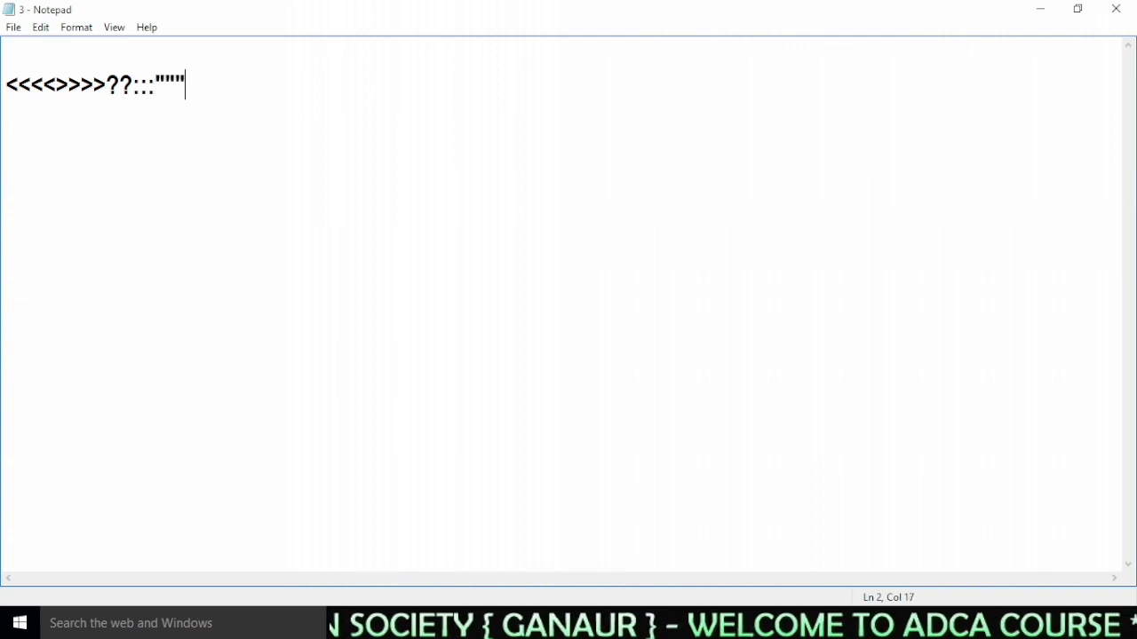
pyautogui.write('||||\\')
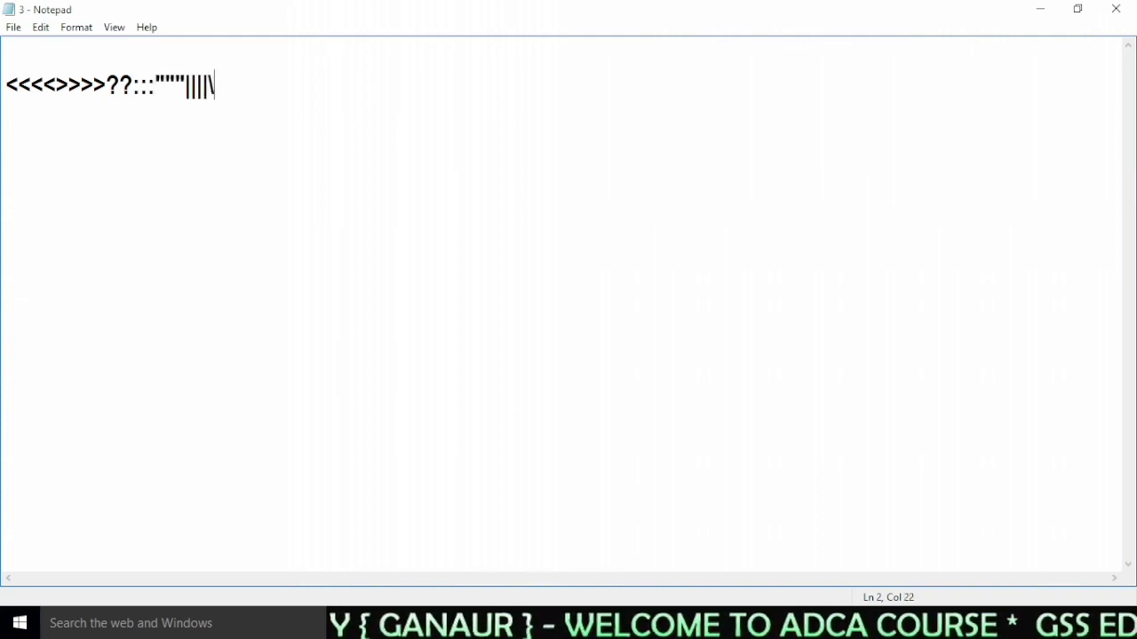
pyautogui.write(',,')
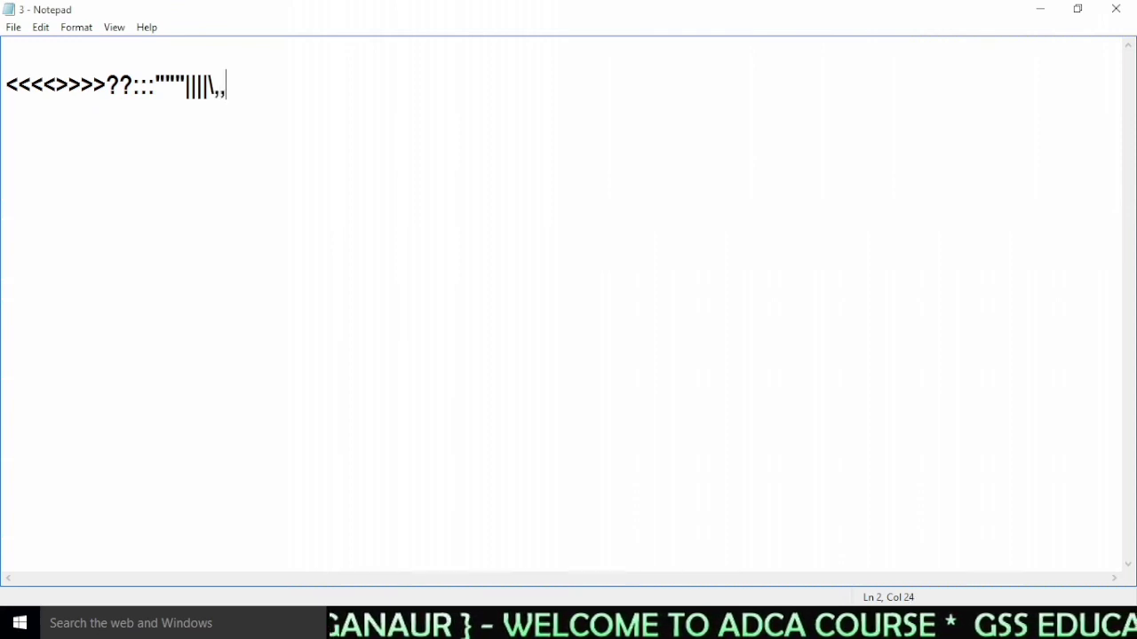
pyautogui.write('....//////')
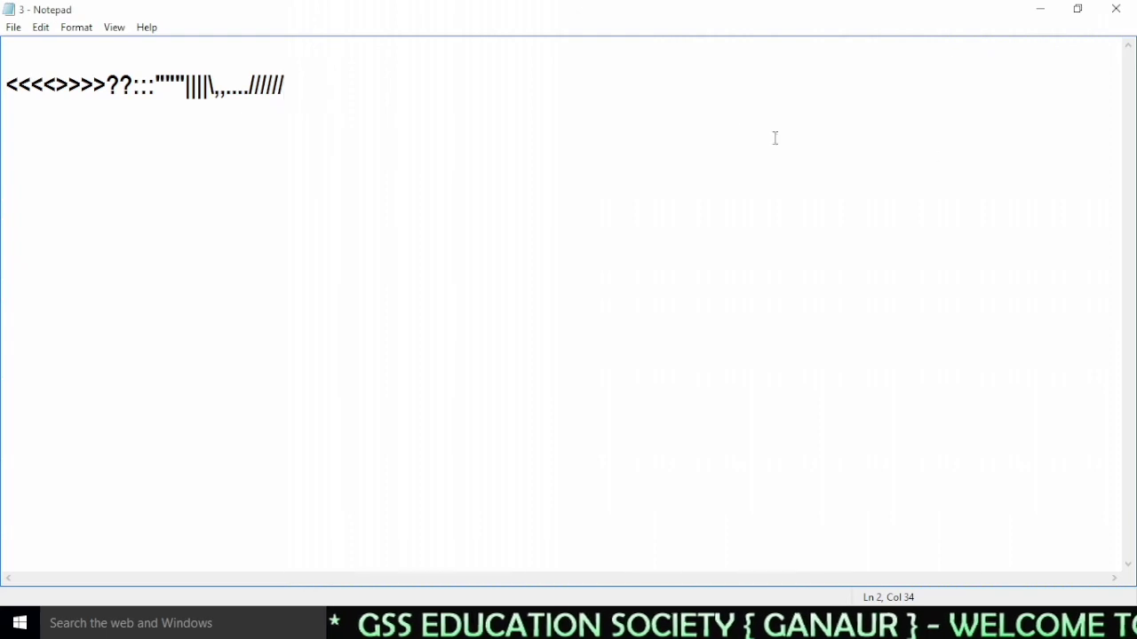
# Delete the line of symbols with the blank line above it, and close the document without saving the changes.
pyautogui.moveTo(332, 118); pyautogui.dragTo(7, 49)
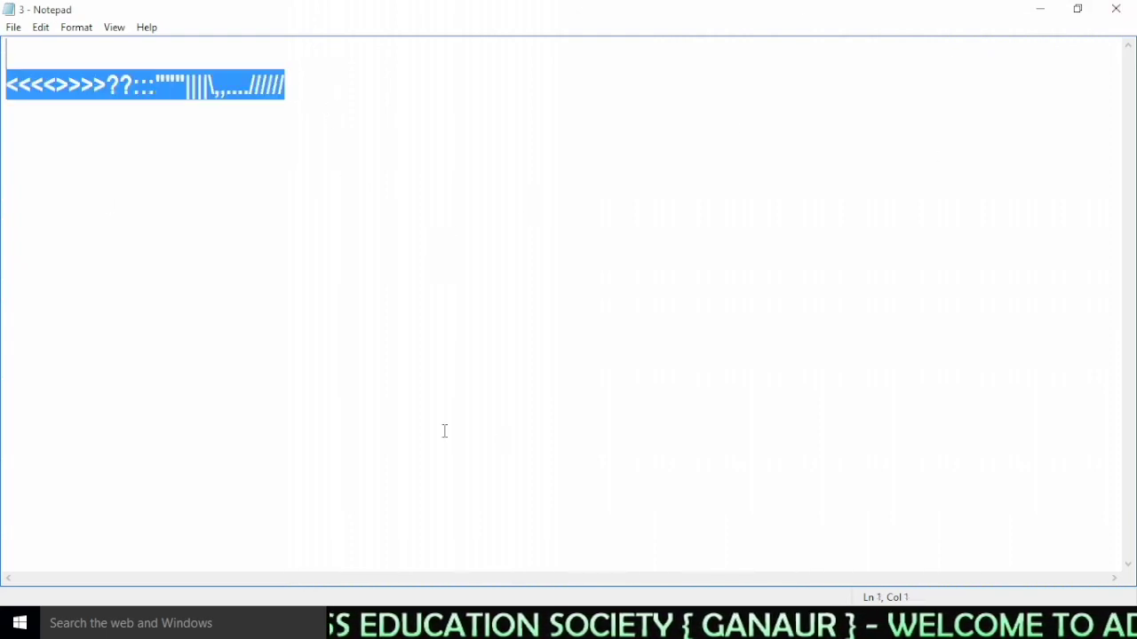
pyautogui.press('Delete')
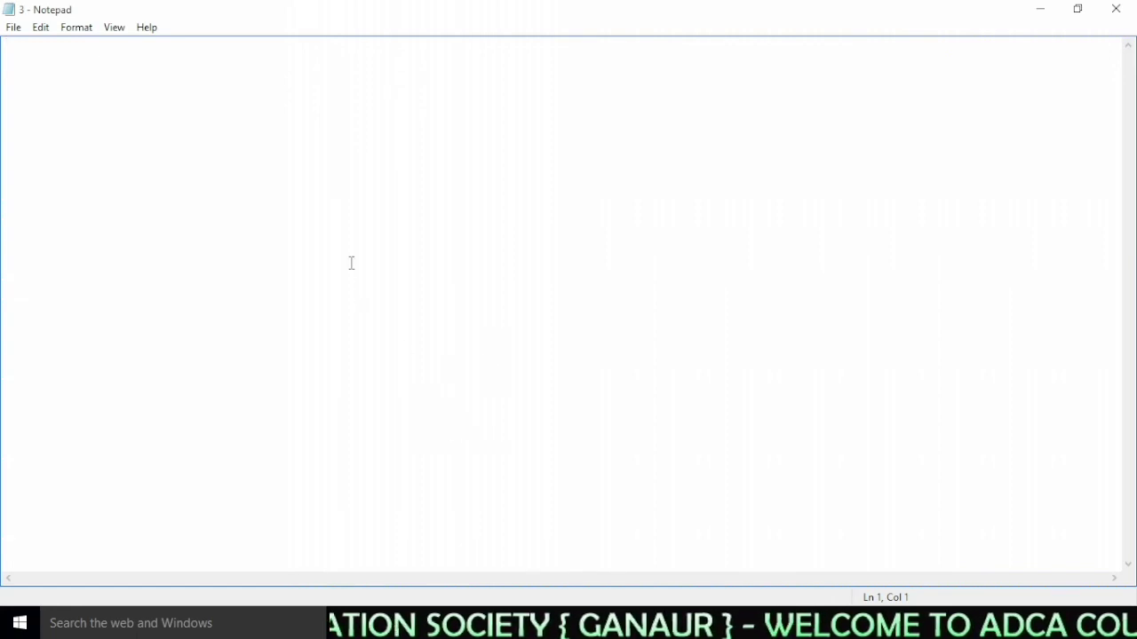
pyautogui.click(1115, 9)
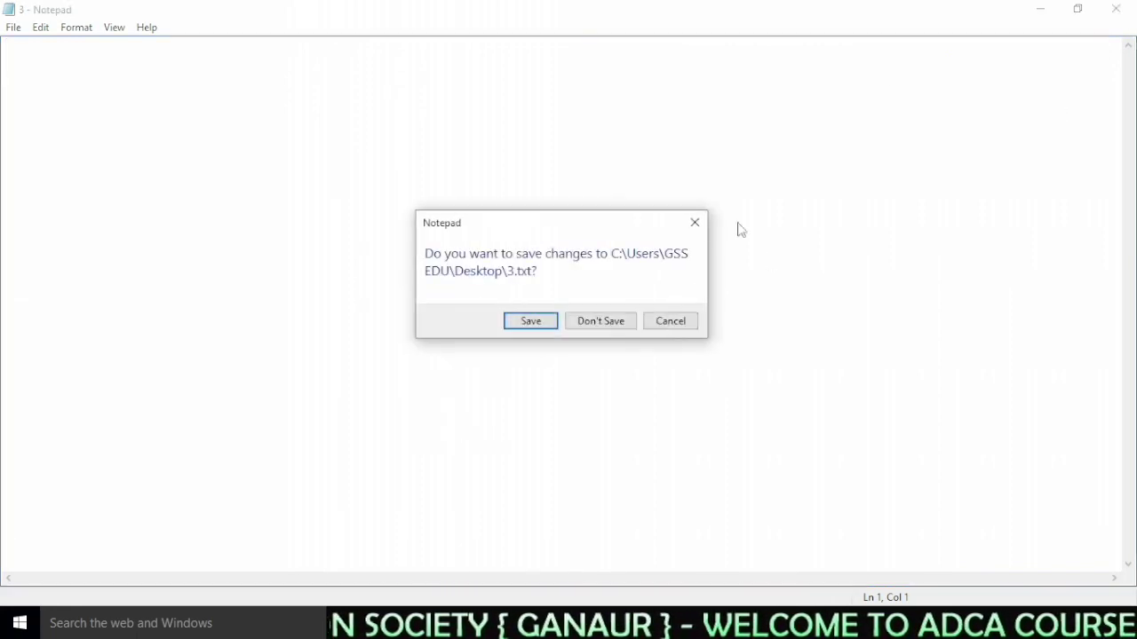
pyautogui.click(601, 321)
# Refresh the desktop twice.
pyautogui.rightClick(347, 219)
pyautogui.click(399, 265)
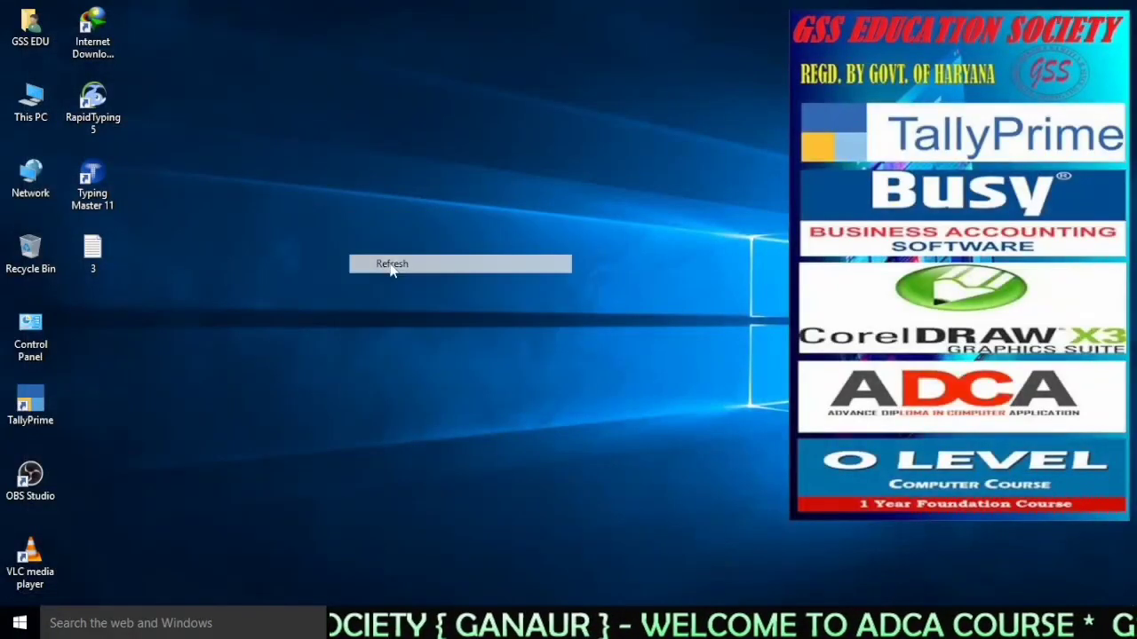
pyautogui.rightClick(340, 216)
pyautogui.click(409, 266)
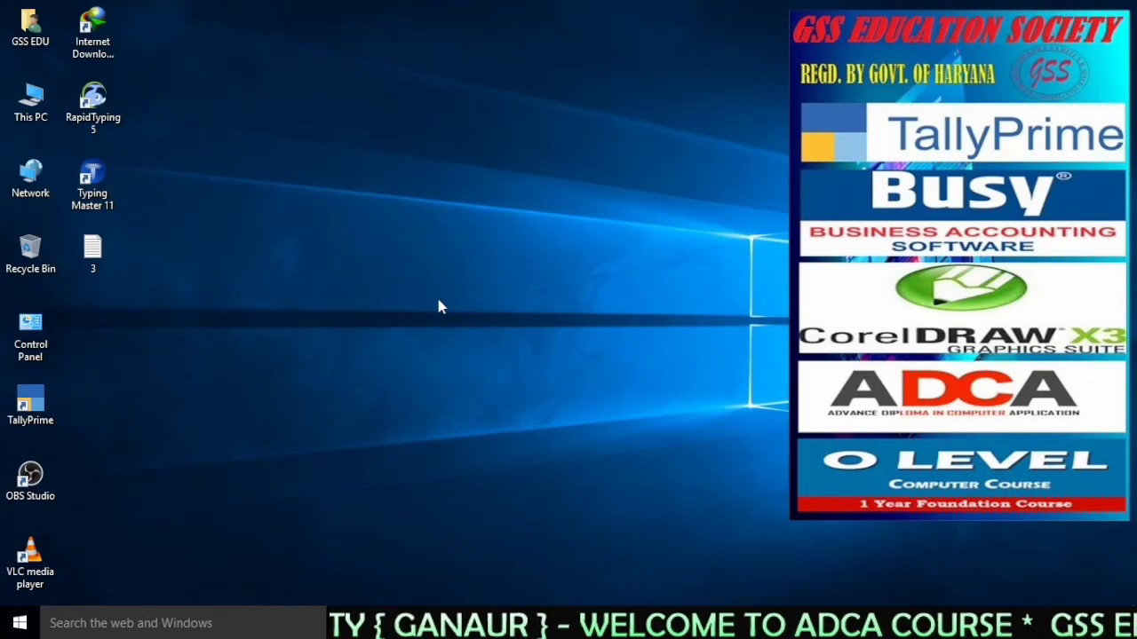